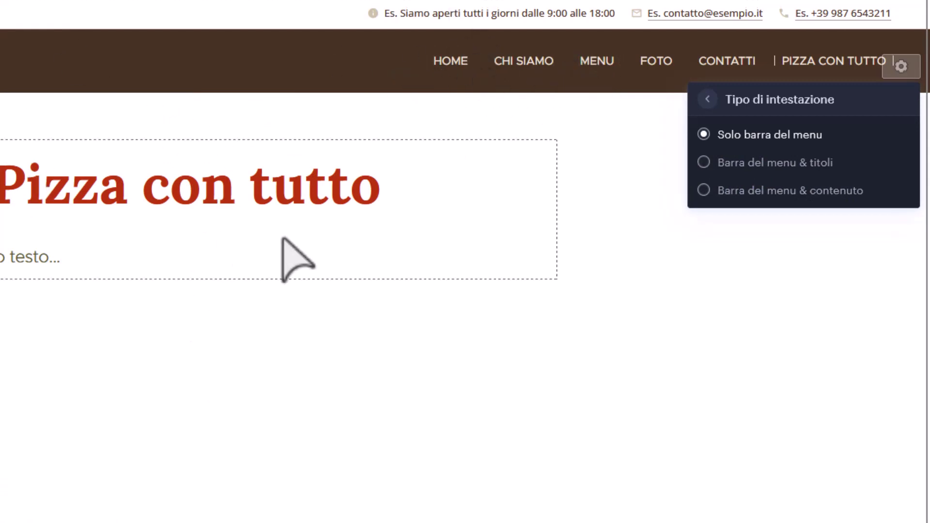
# Switch off Menu statico in the advanced menu bar settings and close the header settings panel.
pyautogui.click(709, 100)
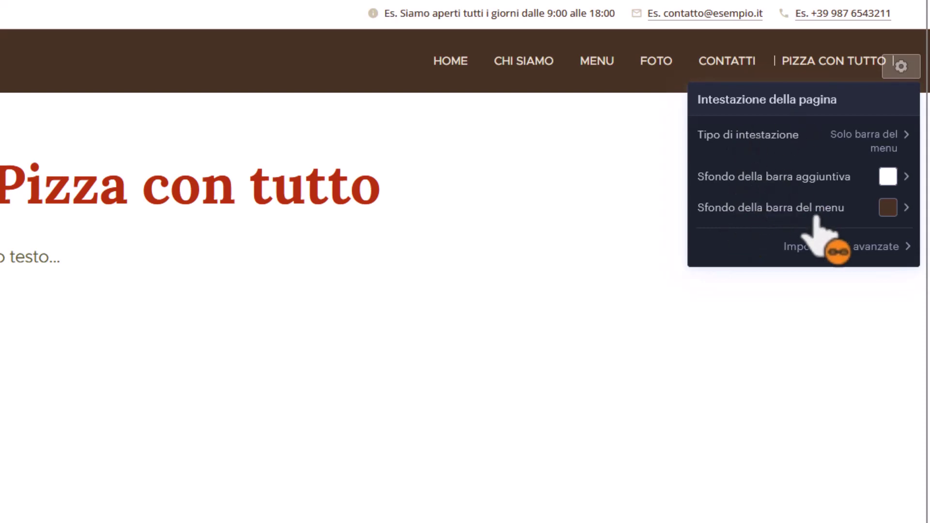
pyautogui.click(802, 249)
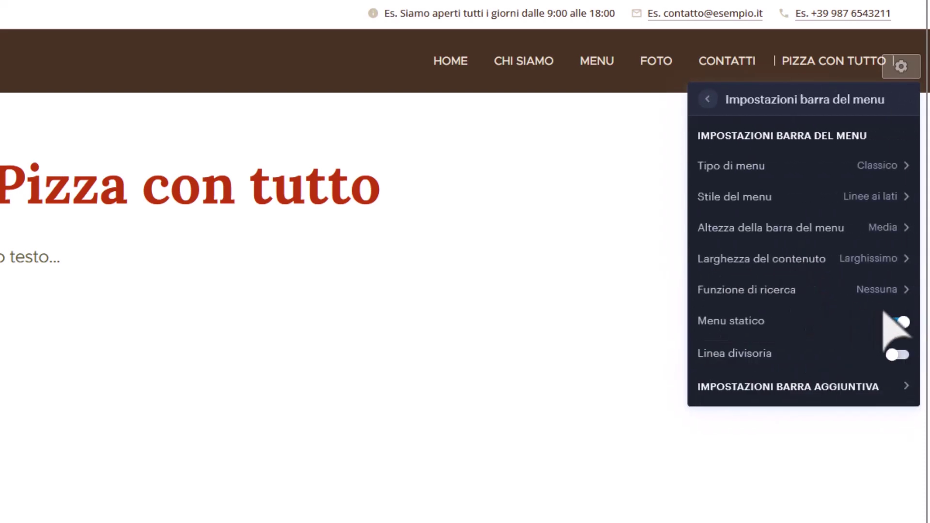
pyautogui.click(897, 322)
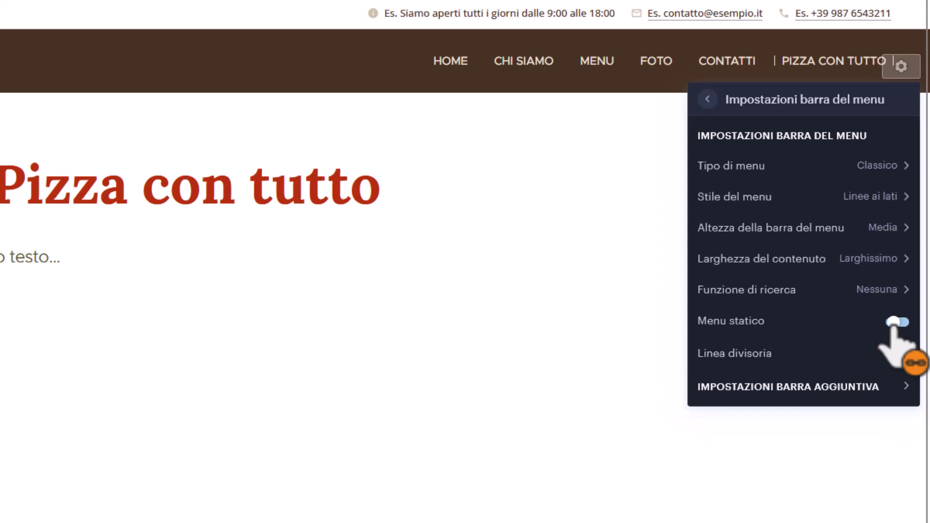
pyautogui.click(703, 101)
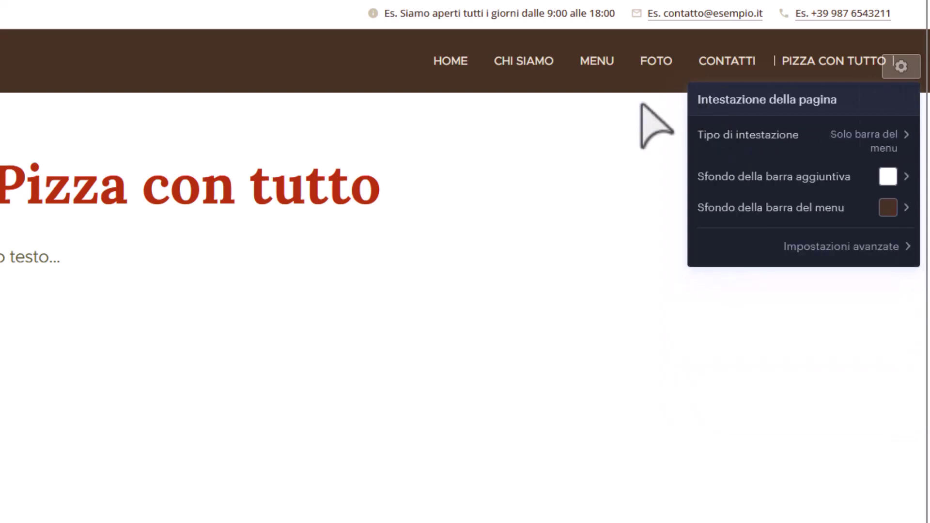
pyautogui.click(624, 158)
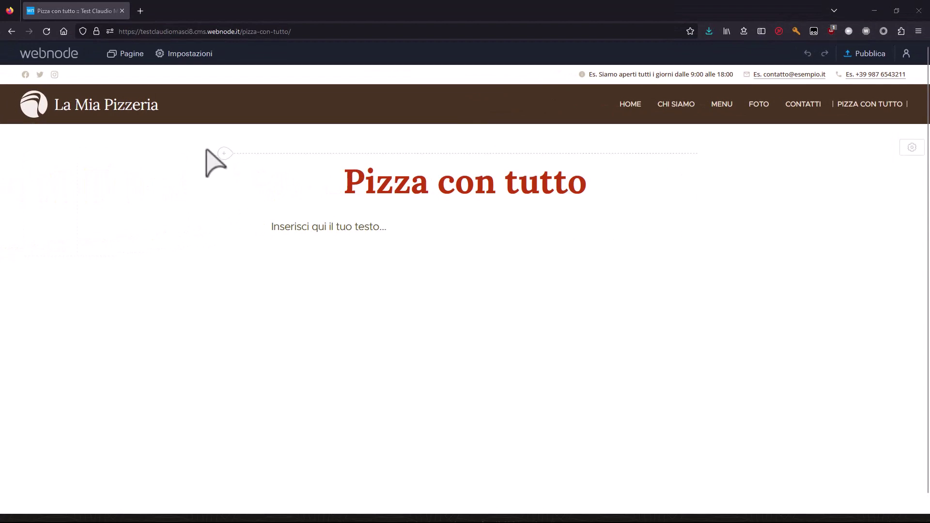
# From the section background settings, upload all seven LaMiaPizzeria photos into Le mie immagini.
pyautogui.scroll(-1, 450, 417)
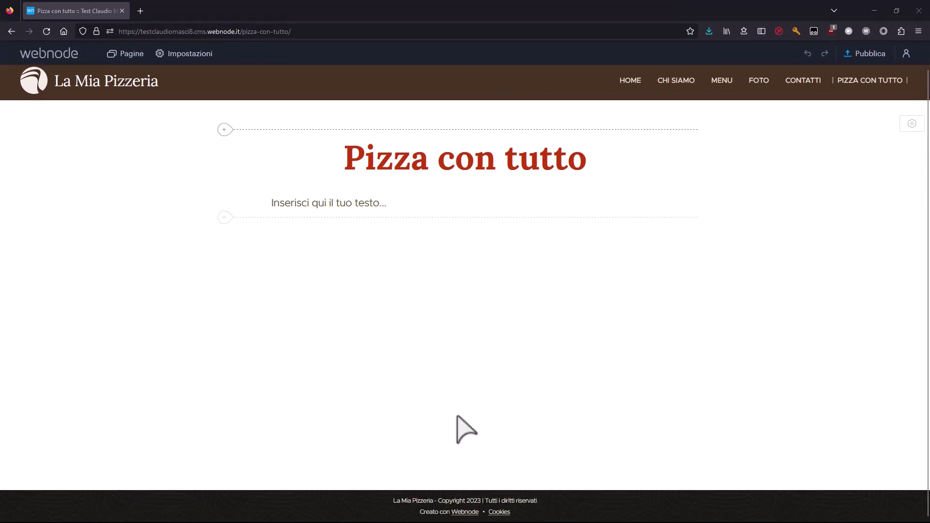
pyautogui.scroll(1, 800, 242)
pyautogui.click(912, 147)
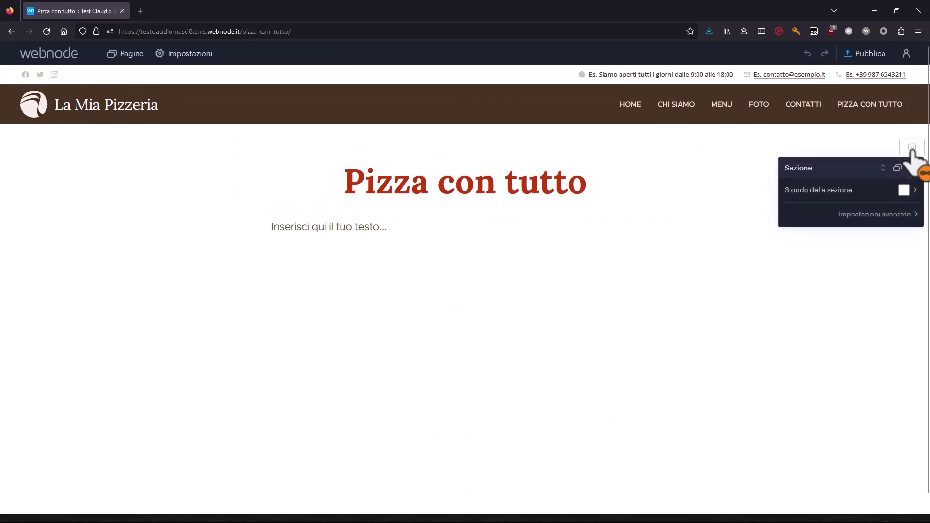
pyautogui.click(841, 199)
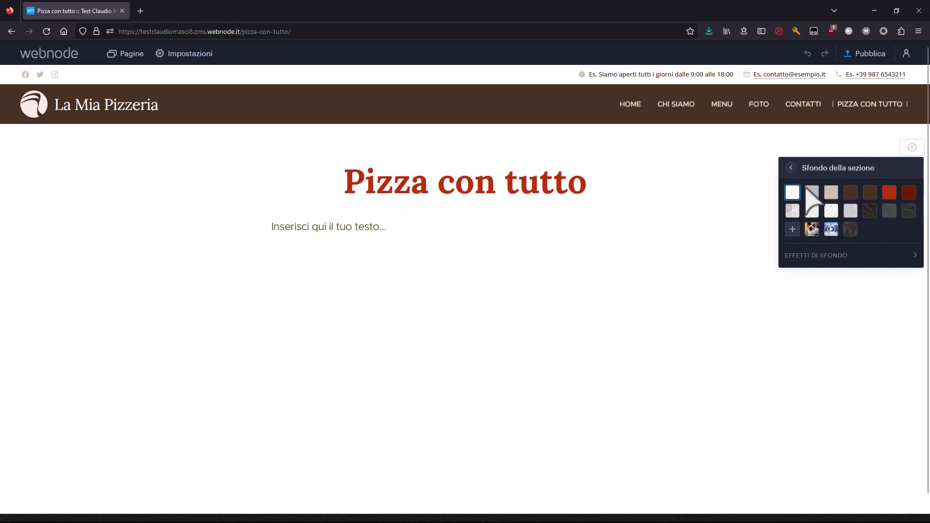
pyautogui.click(792, 229)
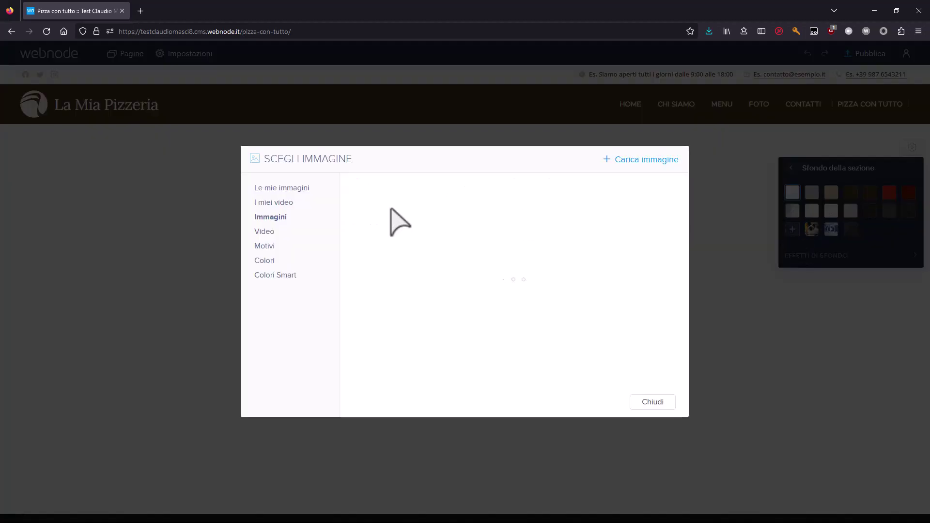
pyautogui.click(289, 189)
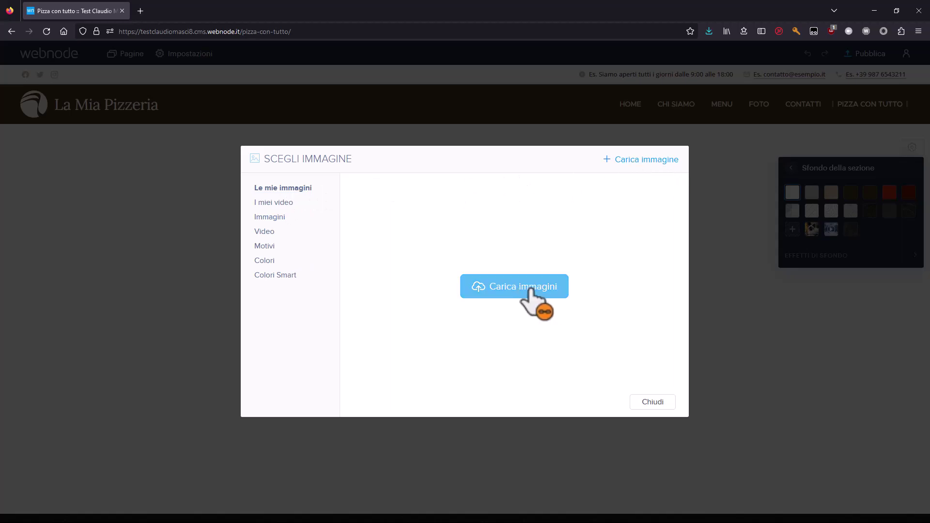
pyautogui.click(529, 290)
pyautogui.moveTo(312, 225); pyautogui.dragTo(623, 197)
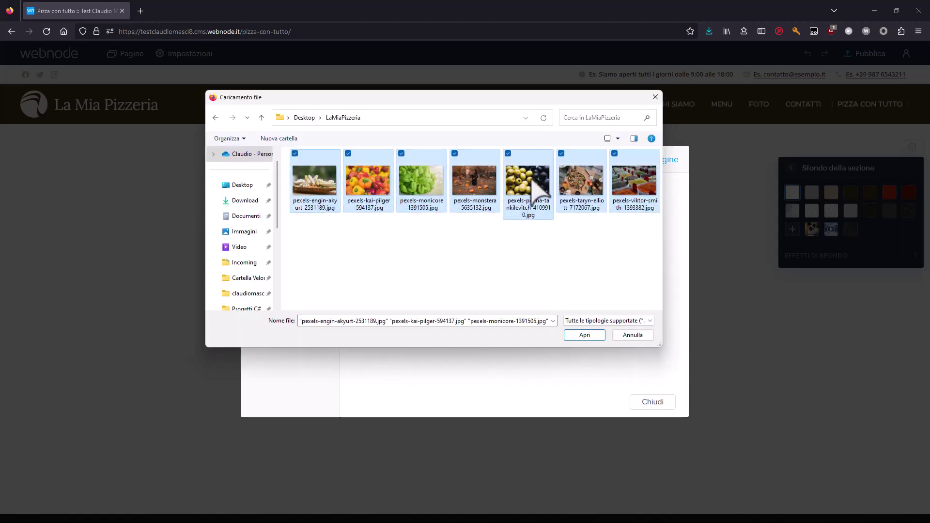
pyautogui.click(581, 335)
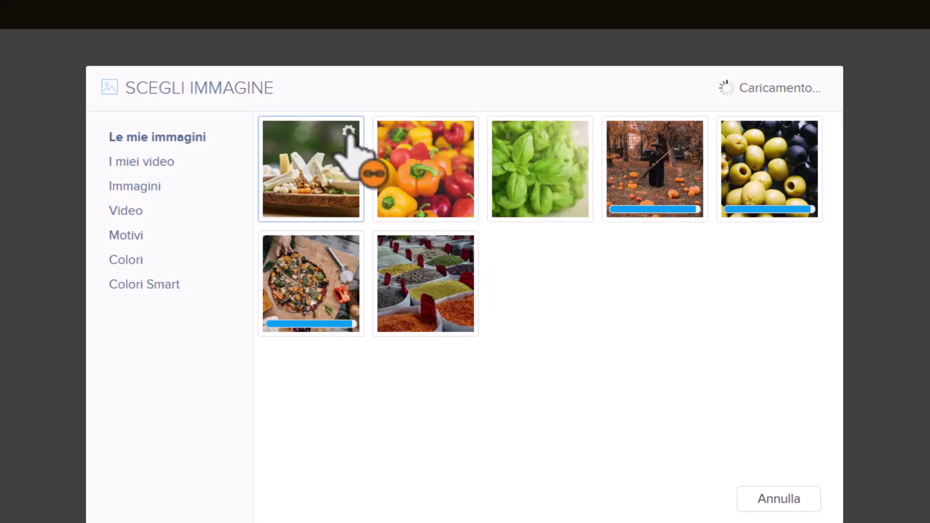
# Choose the uploaded pizza photo as the Pizza con tutto section background.
pyautogui.click(349, 131)
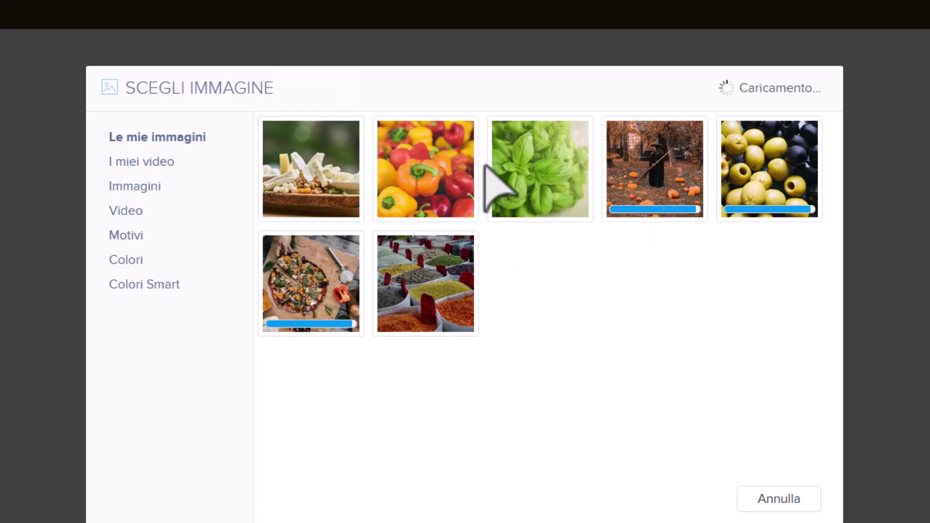
pyautogui.click(464, 132)
pyautogui.click(553, 281)
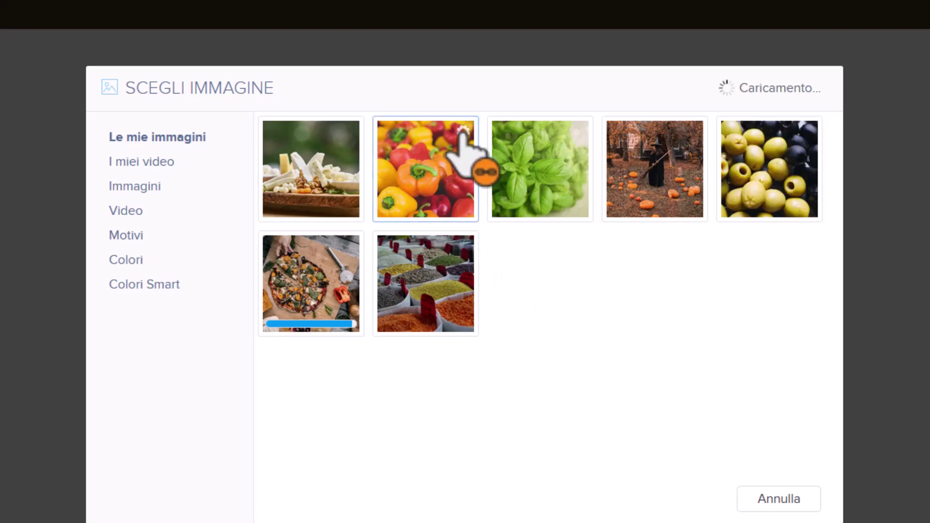
pyautogui.moveTo(472, 138)
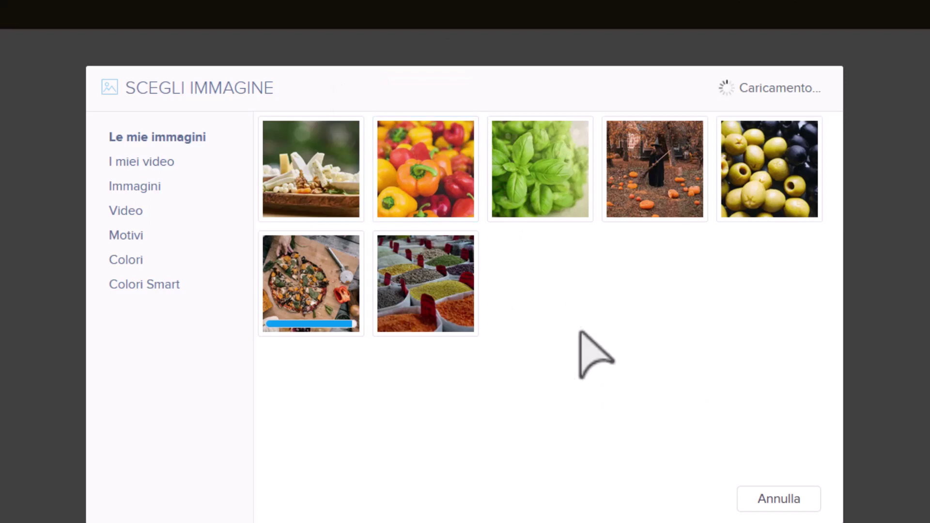
pyautogui.click(320, 279)
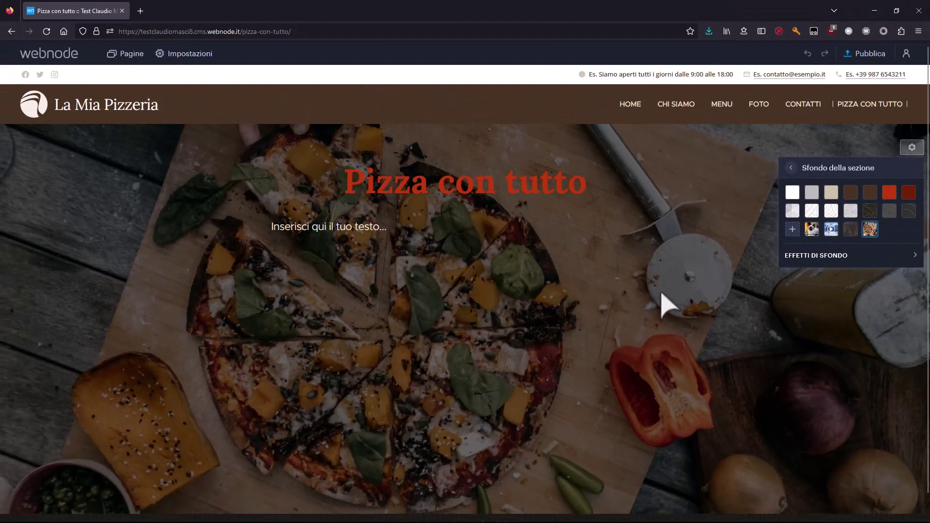
# Try the top position for the pizza background, then keep it at the centred position.
pyautogui.scroll(-1, 598, 316)
pyautogui.scroll(1, 598, 316)
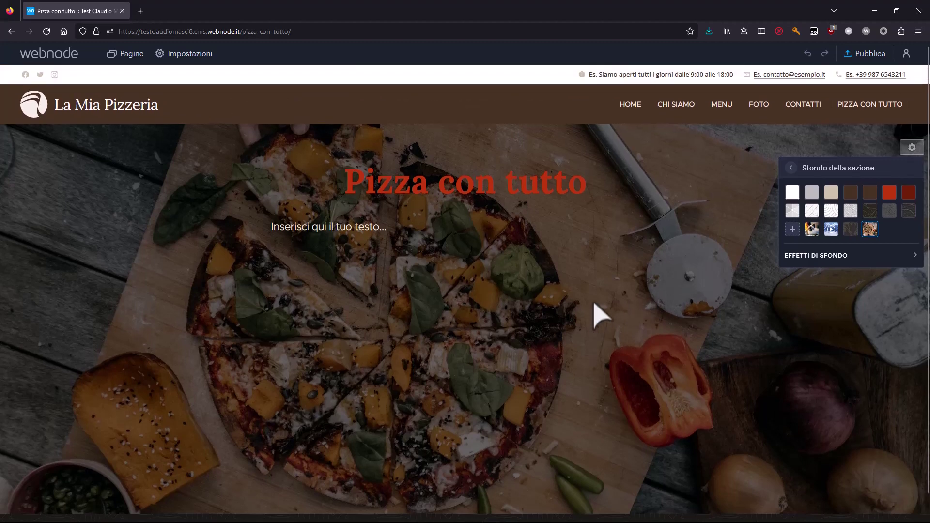
pyautogui.scroll(-1, 563, 327)
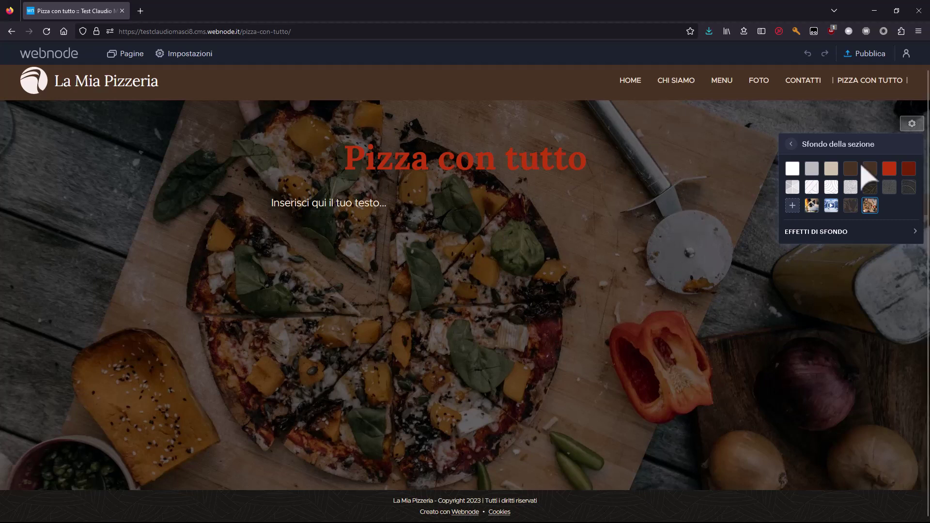
pyautogui.click(784, 234)
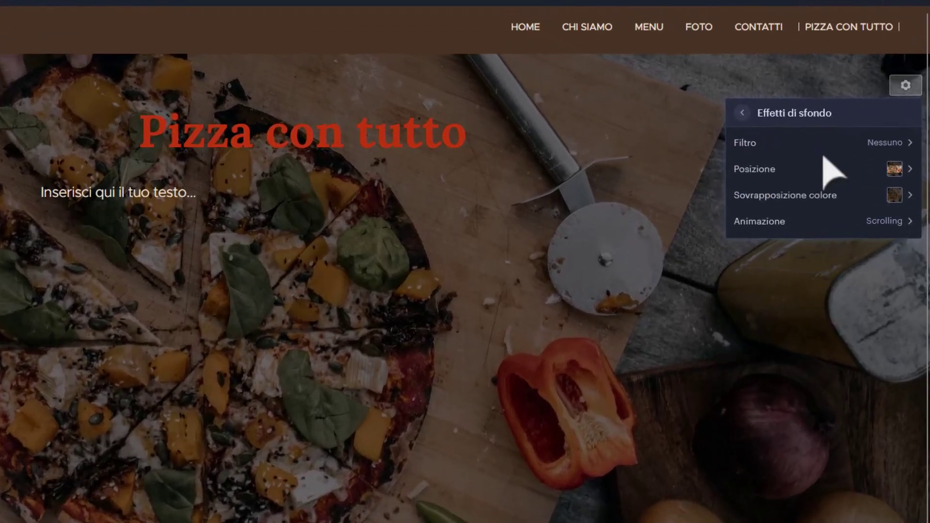
pyautogui.click(785, 169)
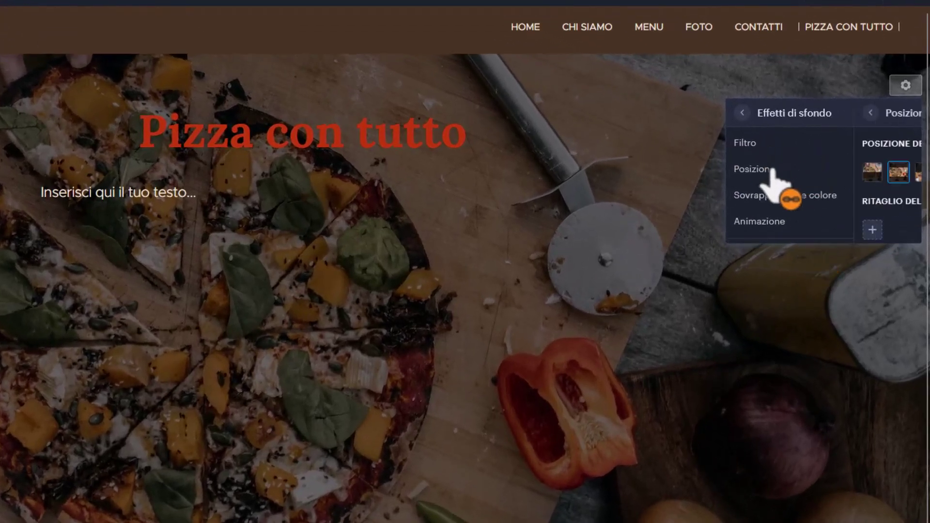
pyautogui.click(744, 170)
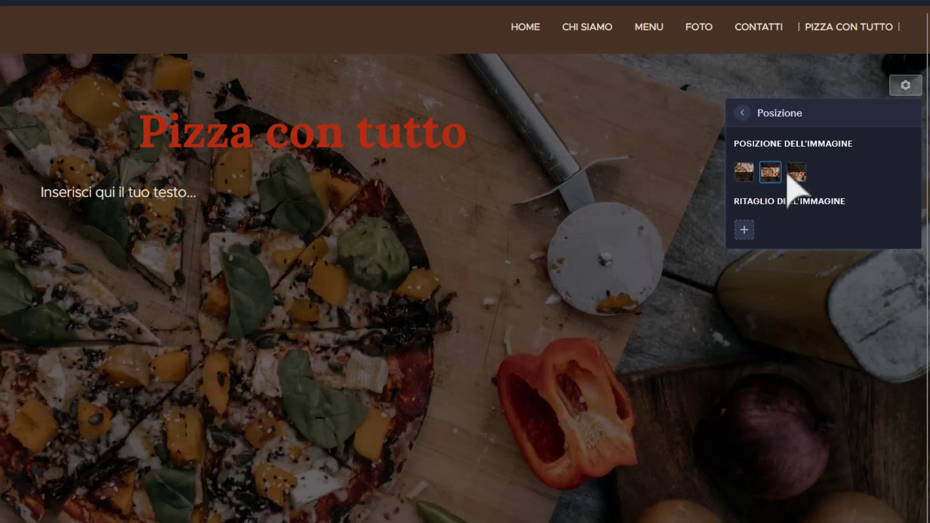
pyautogui.click(771, 173)
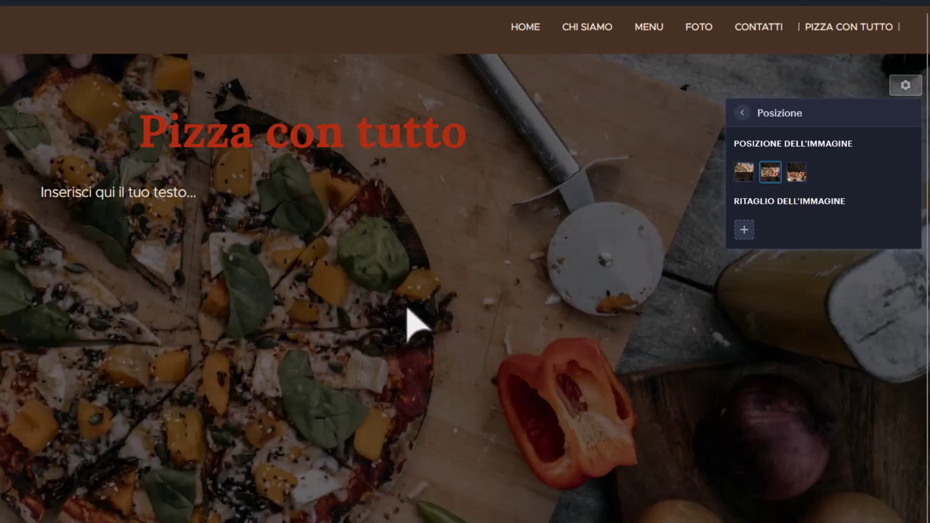
pyautogui.click(742, 114)
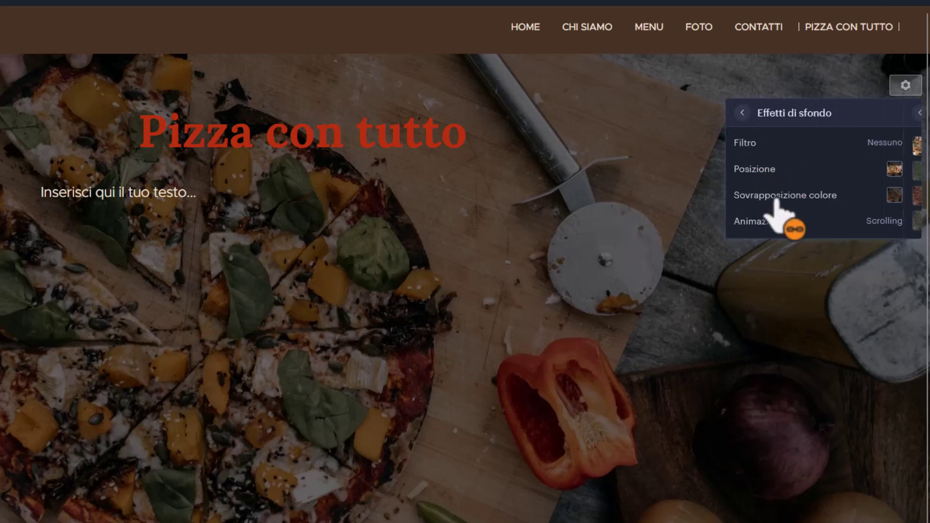
# Try several colour overlays on the pizza background and settle on a dark one.
pyautogui.click(773, 199)
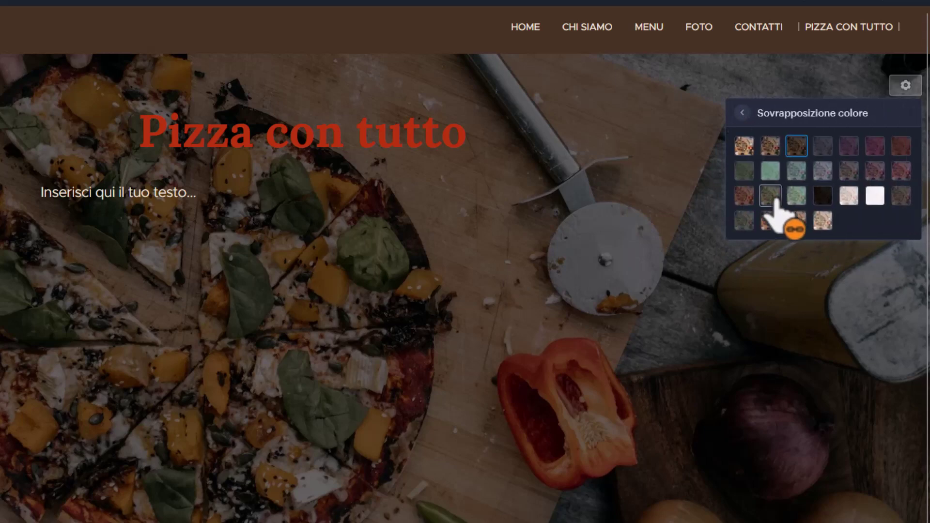
pyautogui.click(746, 147)
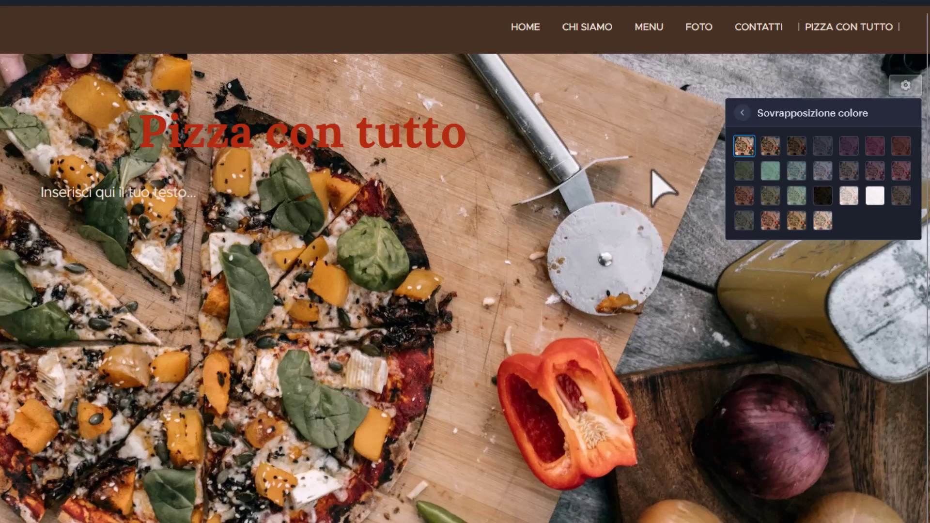
pyautogui.click(769, 146)
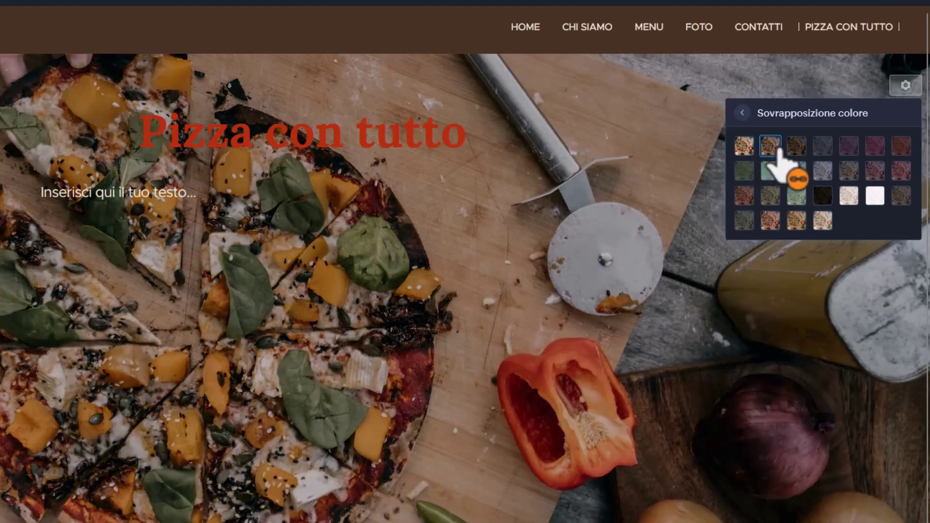
pyautogui.click(823, 146)
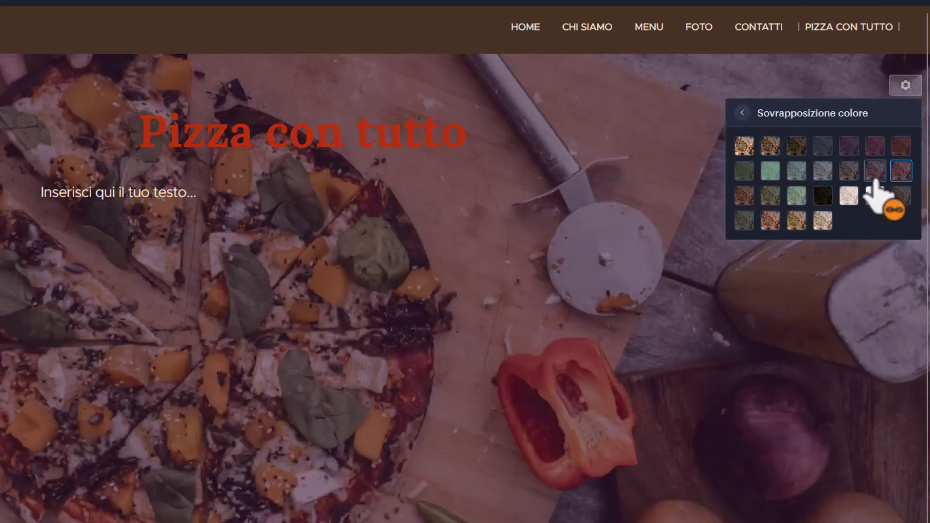
pyautogui.click(876, 171)
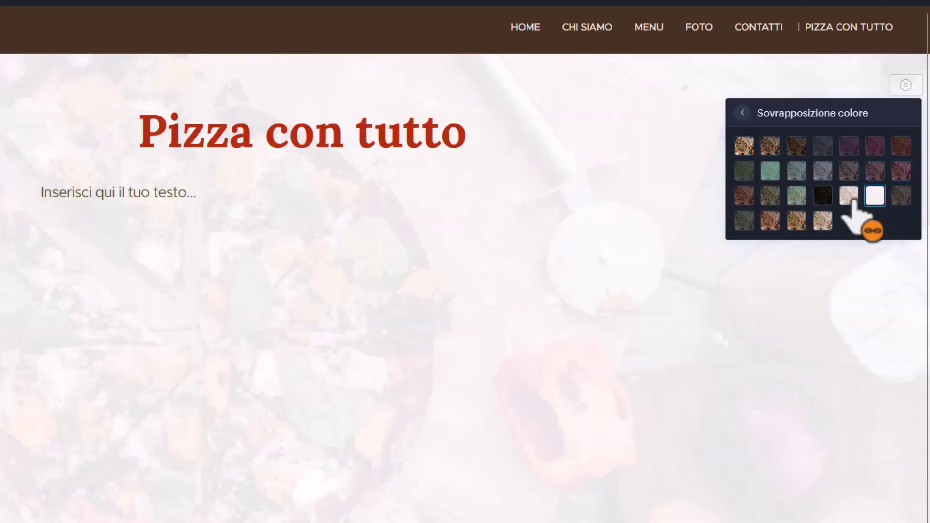
pyautogui.click(849, 198)
pyautogui.click(823, 220)
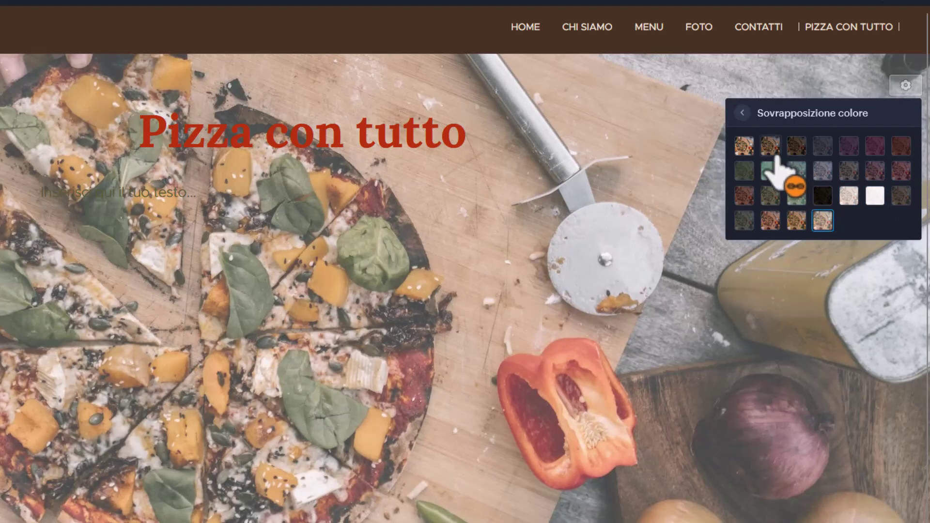
pyautogui.click(771, 145)
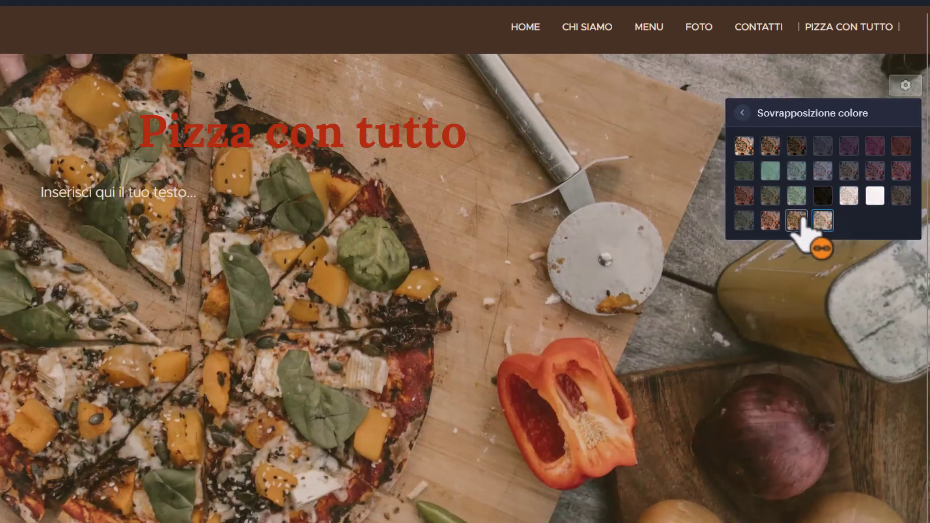
pyautogui.click(796, 220)
pyautogui.click(771, 153)
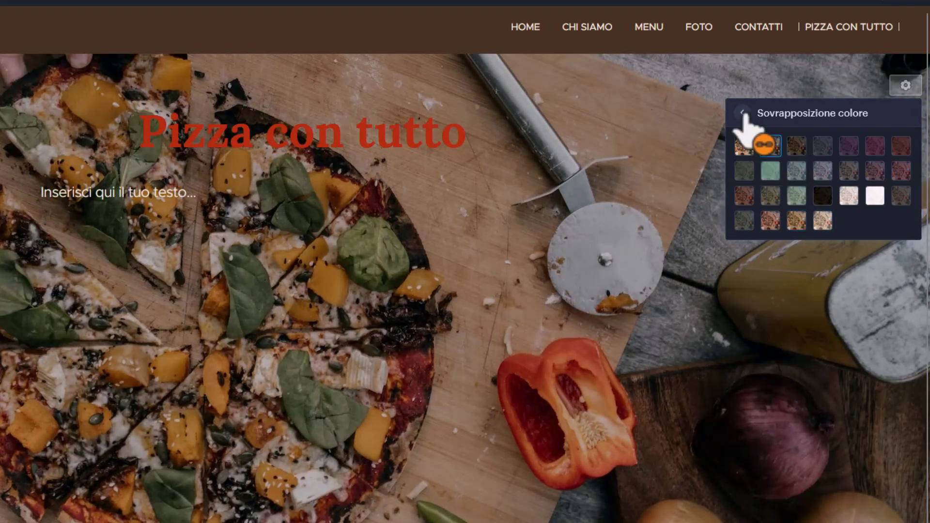
pyautogui.click(797, 148)
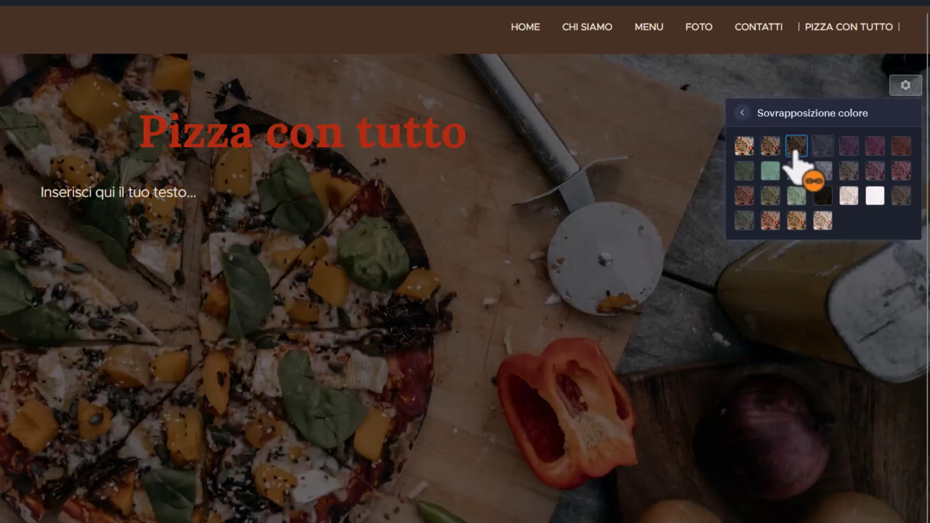
# Give the section background the Parallasse animation.
pyautogui.click(742, 113)
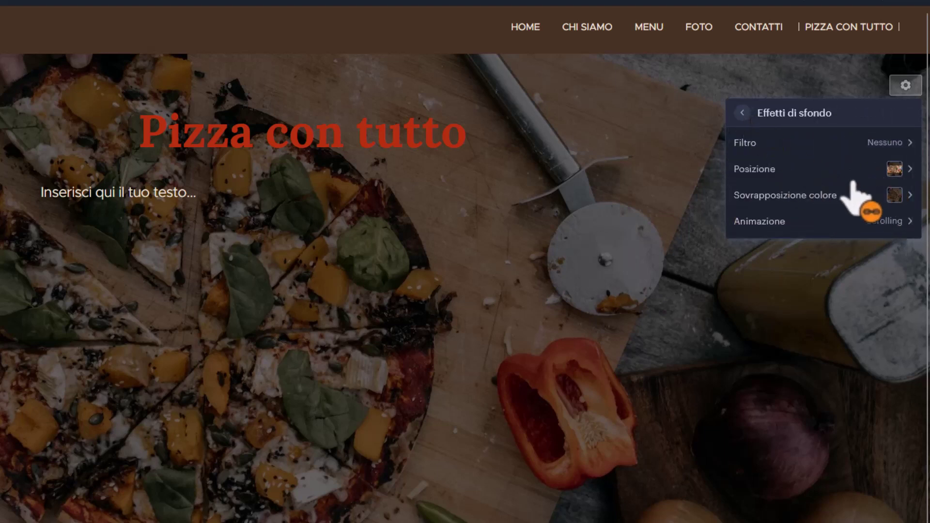
pyautogui.click(778, 223)
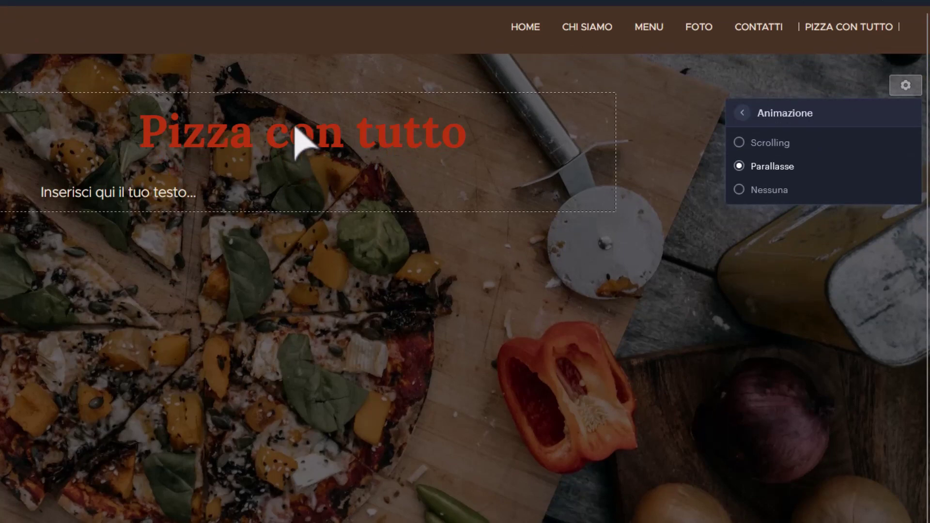
pyautogui.click(108, 202)
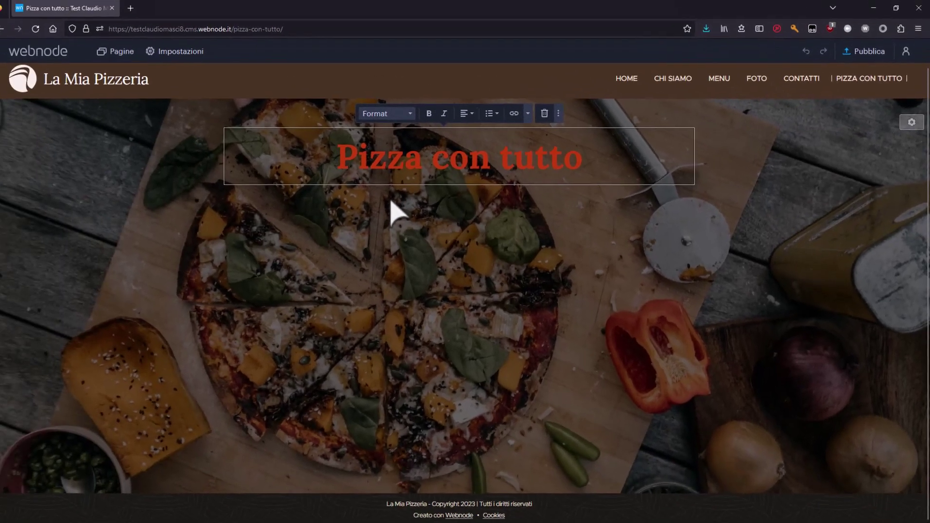
# Add a two-line text block under the heading, ending 'troverai tutti i sapori in un unica pizza.'.
pyautogui.click(380, 245)
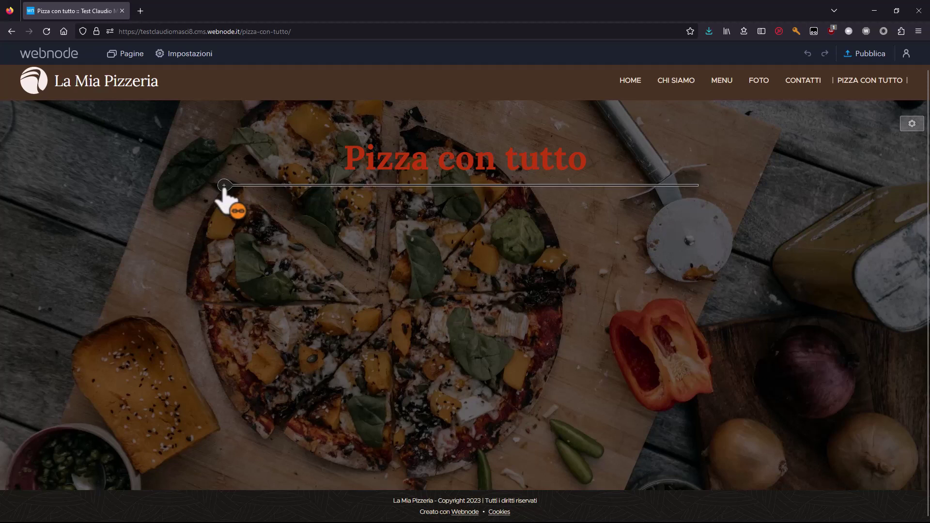
pyautogui.click(224, 186)
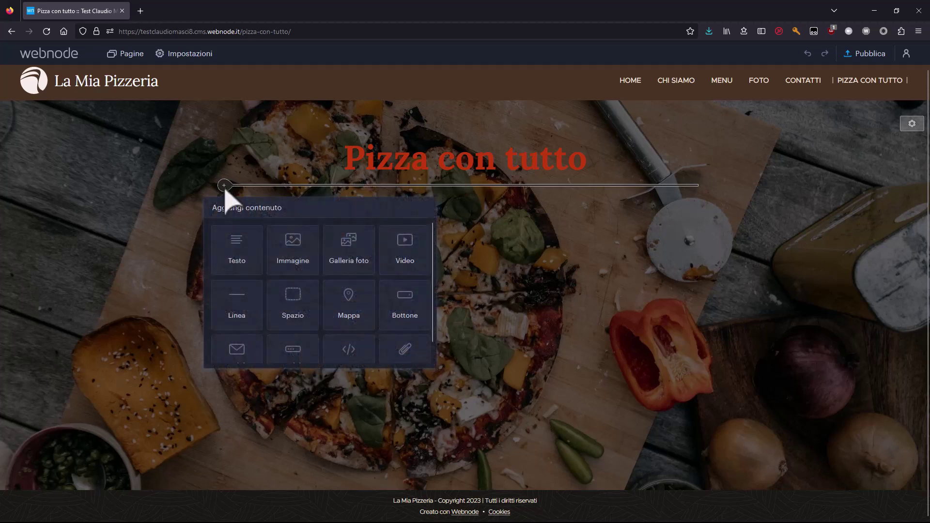
pyautogui.scroll(1, 345, 291)
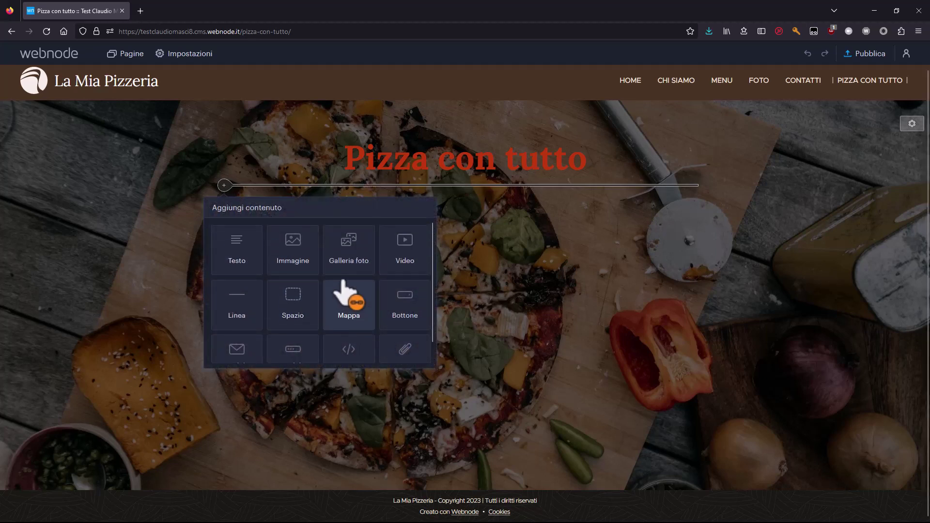
pyautogui.click(247, 261)
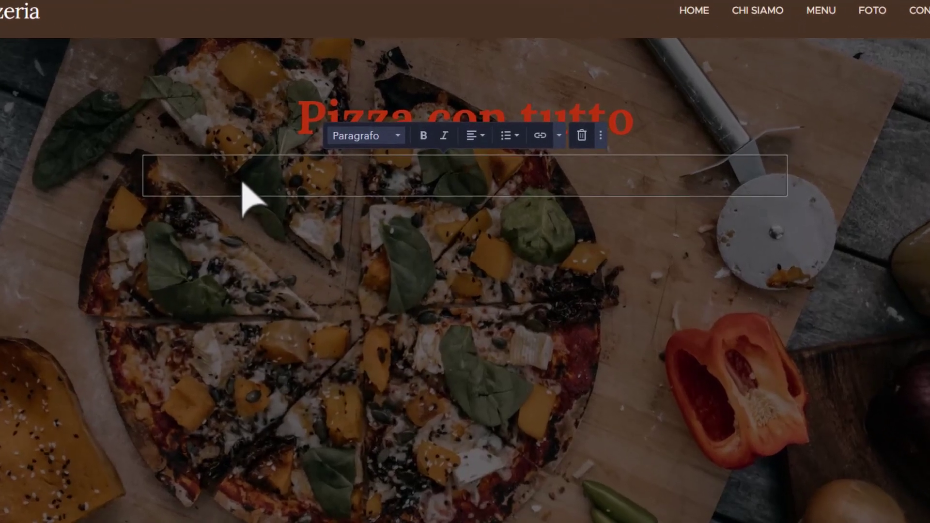
pyautogui.write('La')
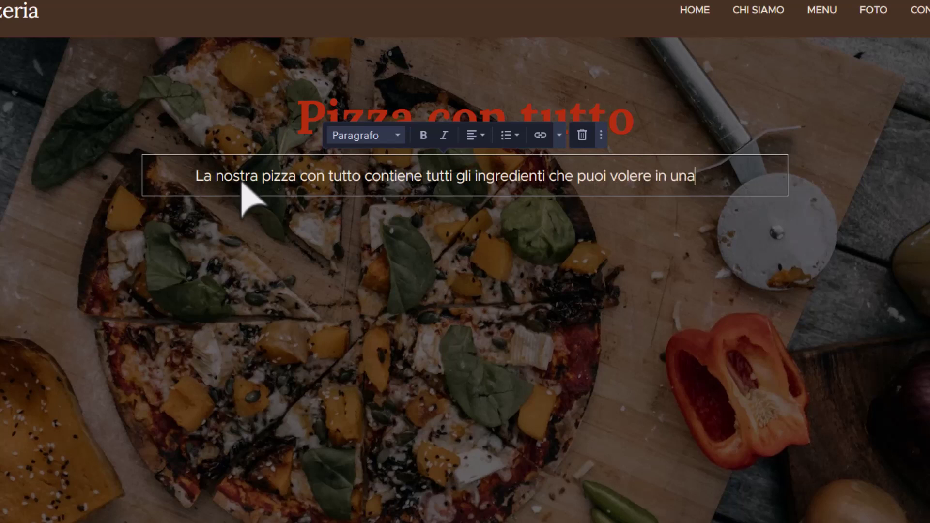
pyautogui.write('izza.')
pyautogui.press('Return')
pyautogui.write('Non mancherà nulla,')
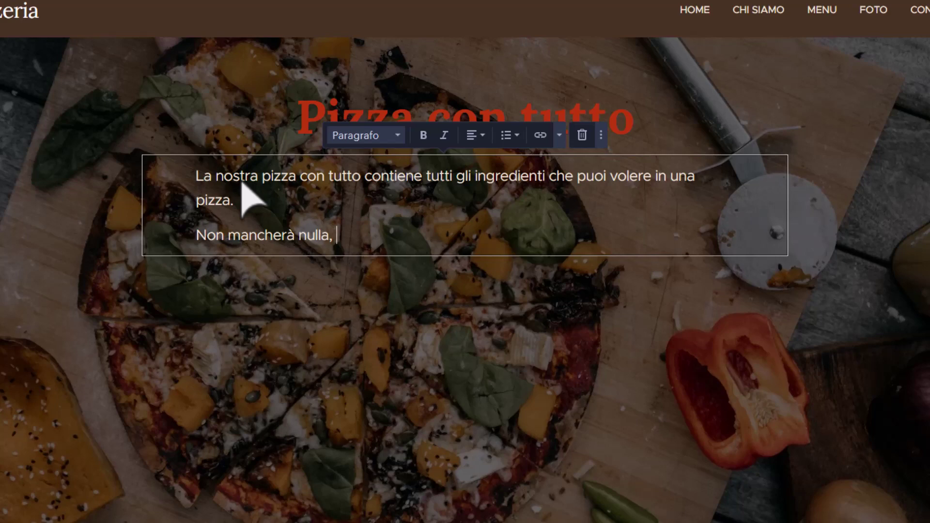
pyautogui.write('troverai tu')
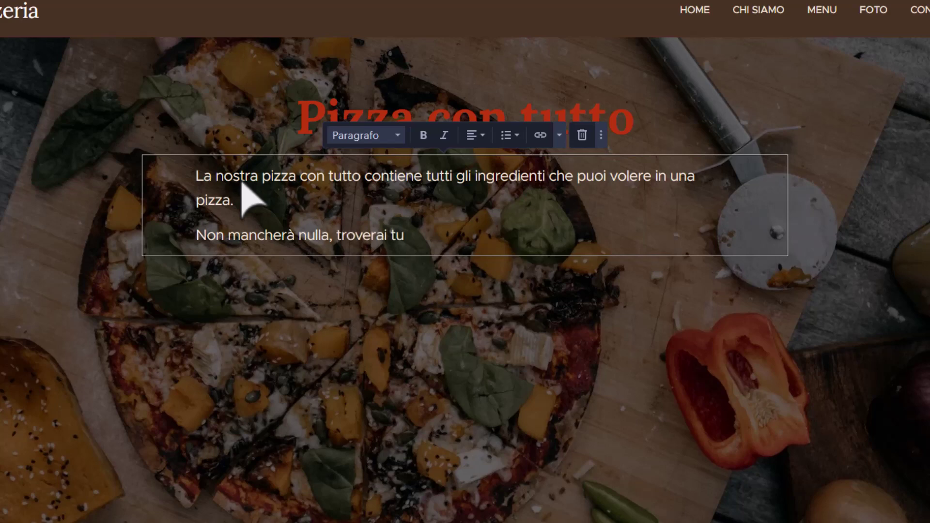
pyautogui.write('tti i sapori in un unica pizza.')
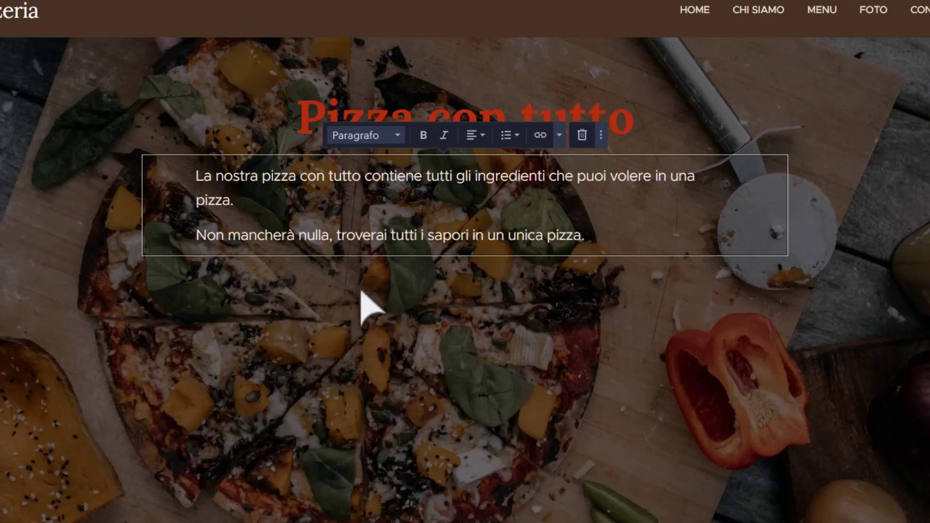
pyautogui.click(339, 296)
# Insert the pizza photo from the image gallery and place it left of the description.
pyautogui.click(130, 256)
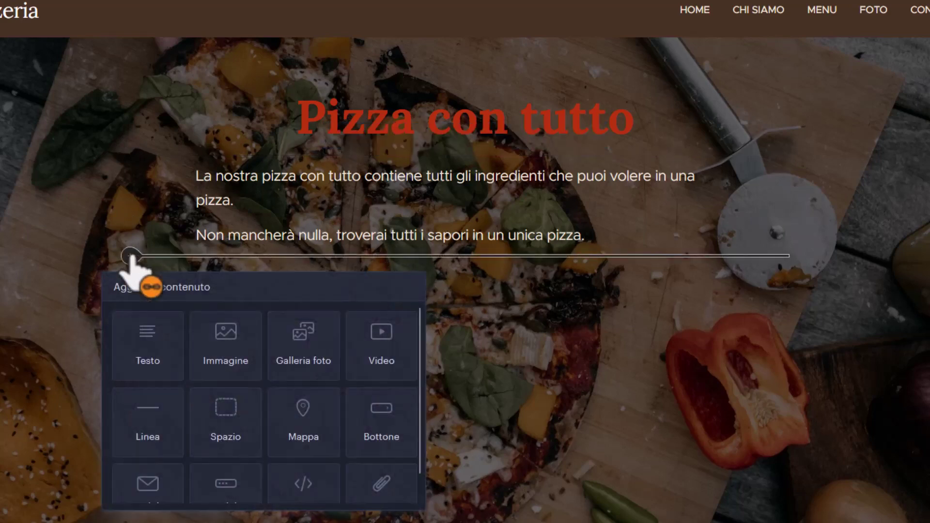
pyautogui.click(223, 329)
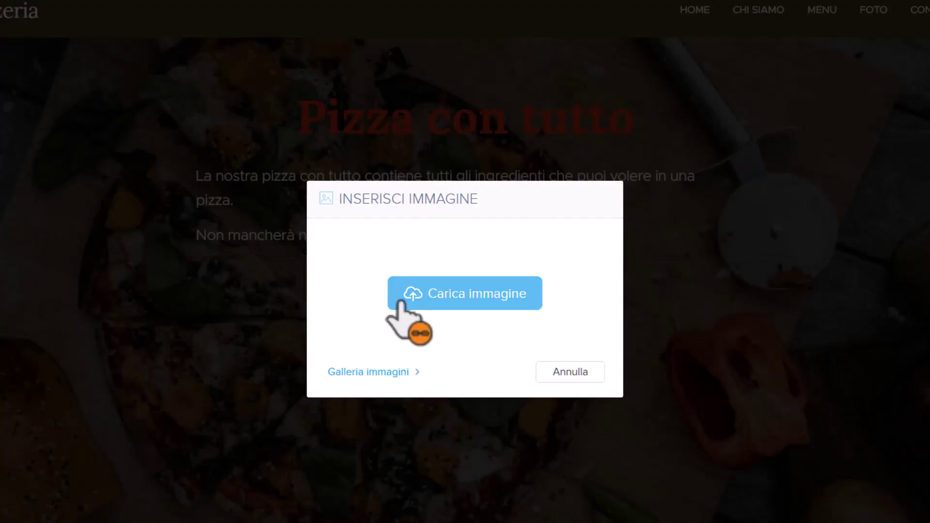
pyautogui.click(402, 372)
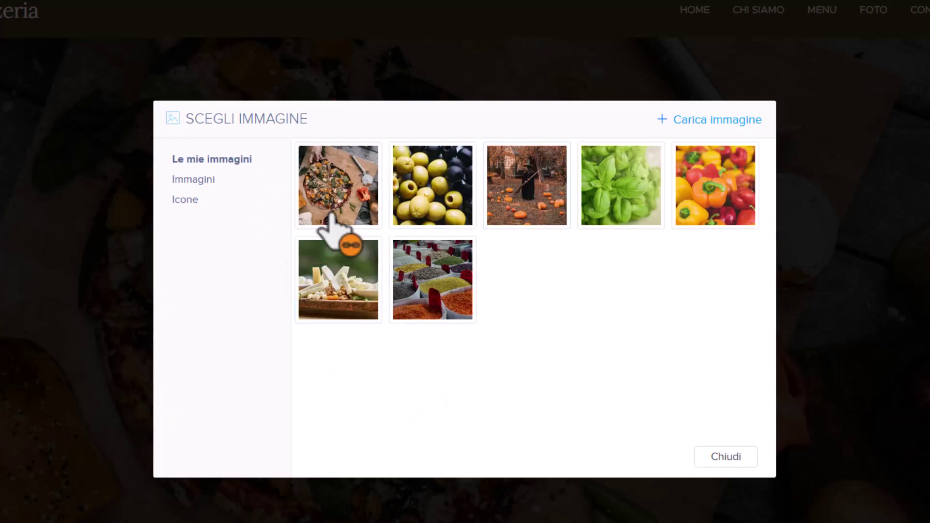
pyautogui.click(333, 188)
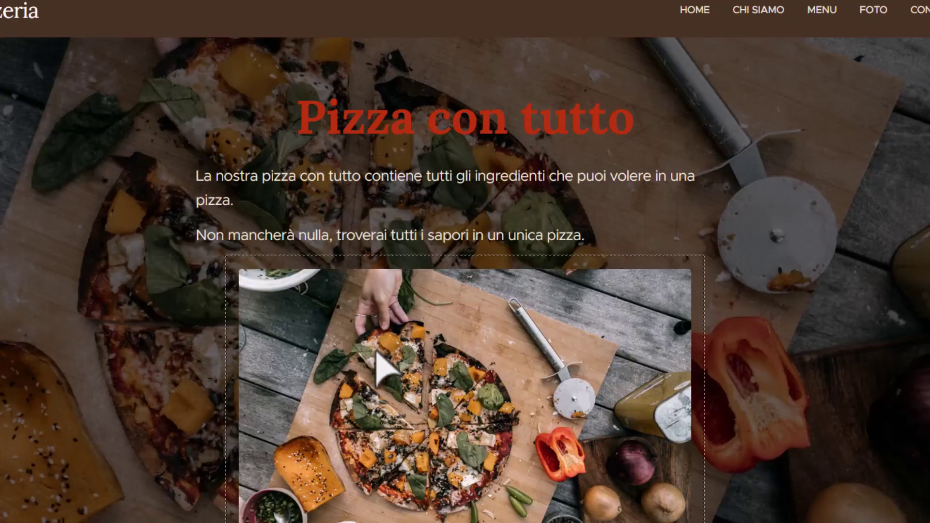
pyautogui.moveTo(239, 272); pyautogui.dragTo(333, 245)
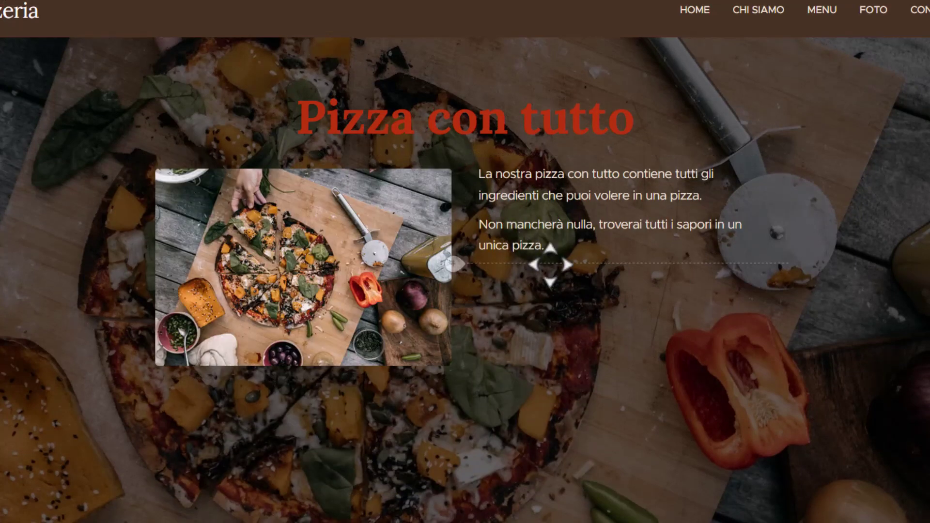
# Set the pizza photo's link to Immagine originale.
pyautogui.click(313, 248)
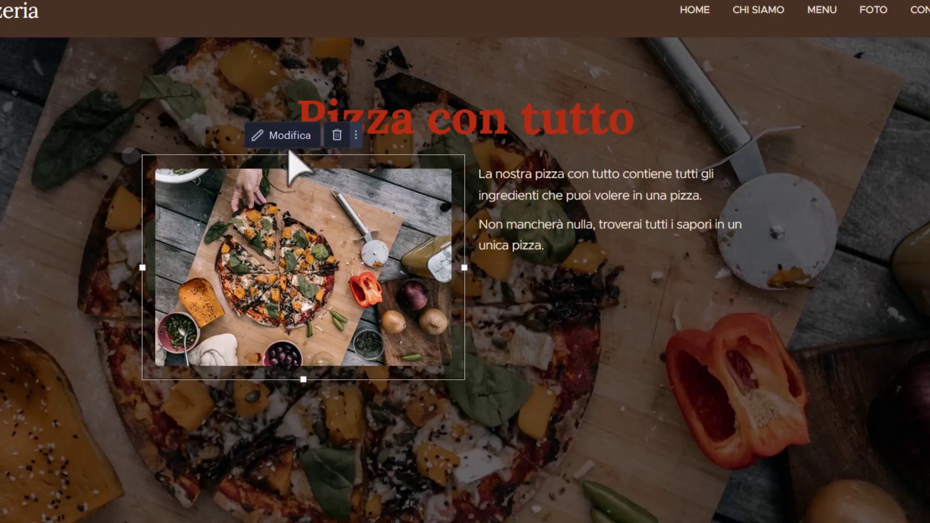
pyautogui.click(357, 135)
pyautogui.click(280, 141)
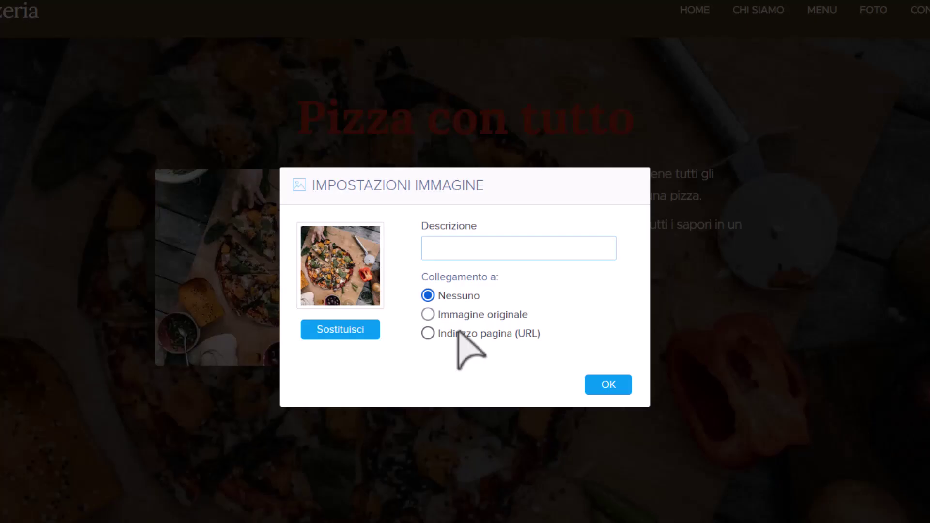
pyautogui.click(451, 315)
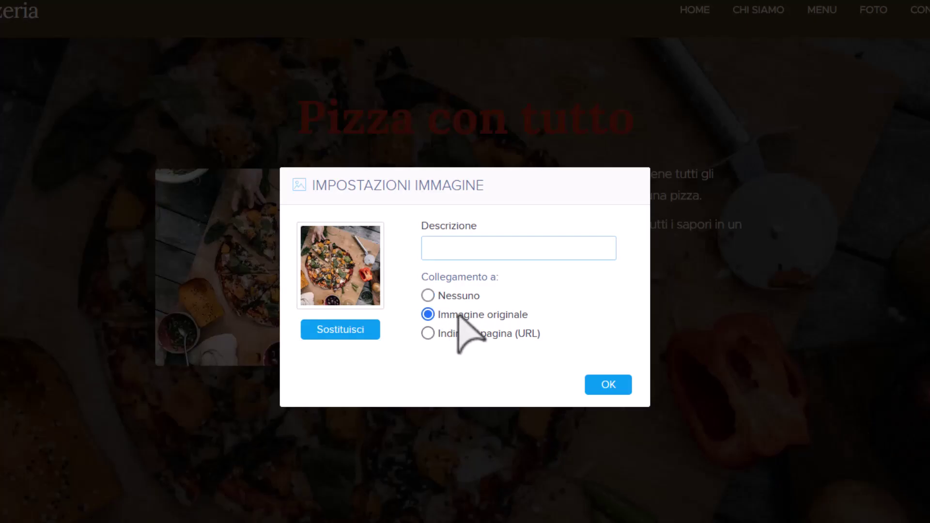
pyautogui.click(609, 388)
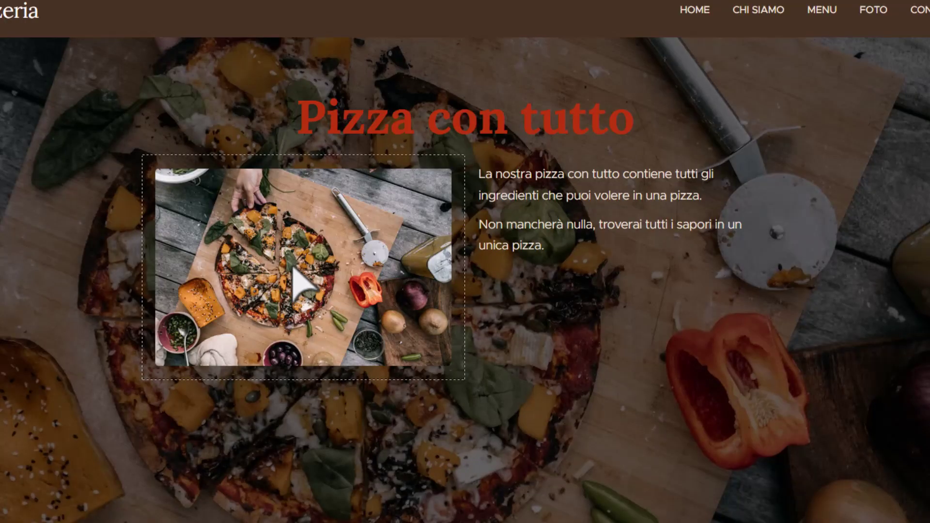
pyautogui.click(292, 269)
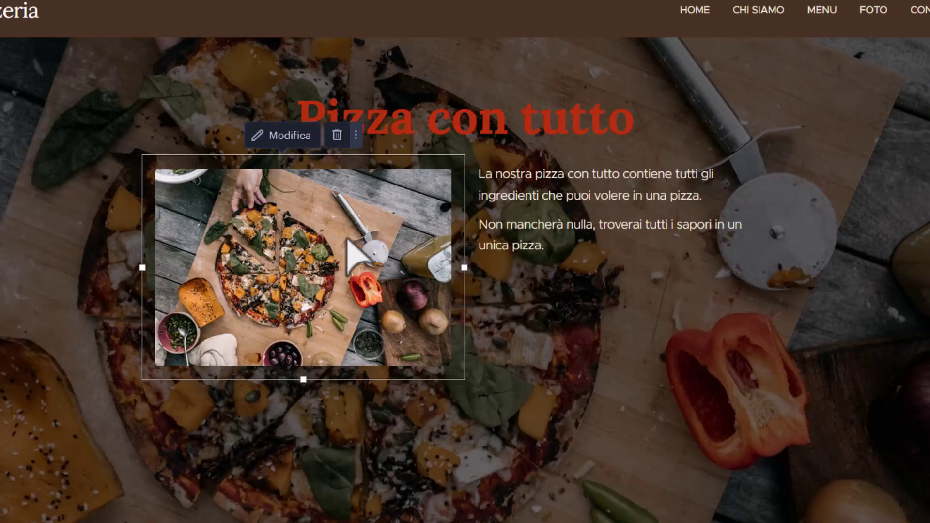
# Capitalise the 'P' of 'pizza' at the start of the description.
pyautogui.click(570, 187)
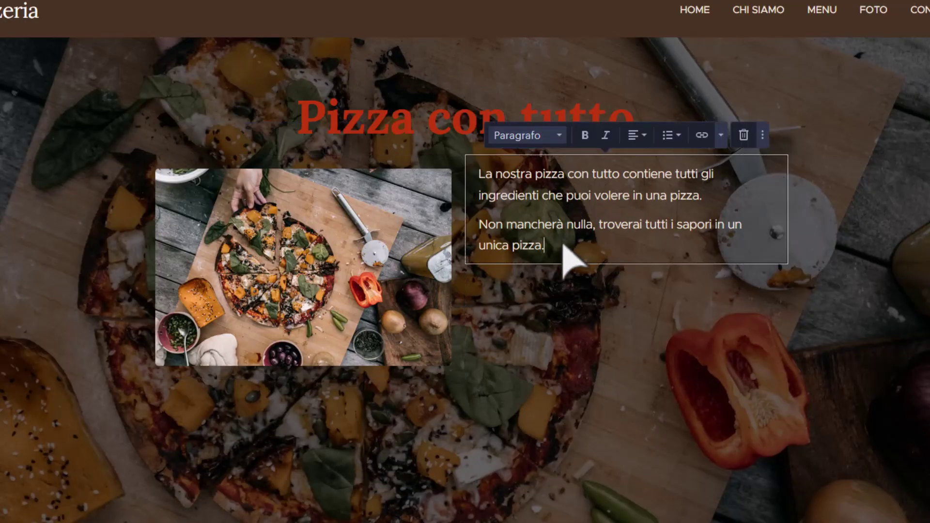
pyautogui.press('Return')
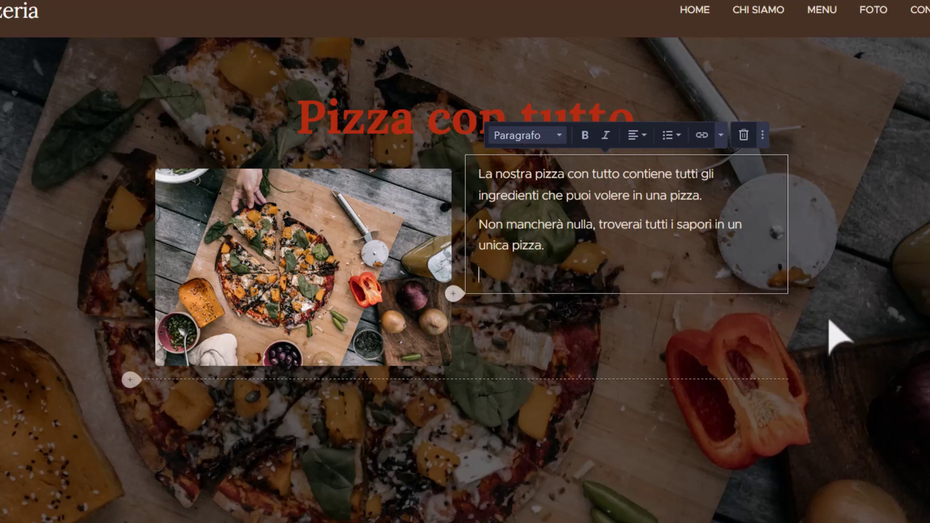
pyautogui.click(870, 308)
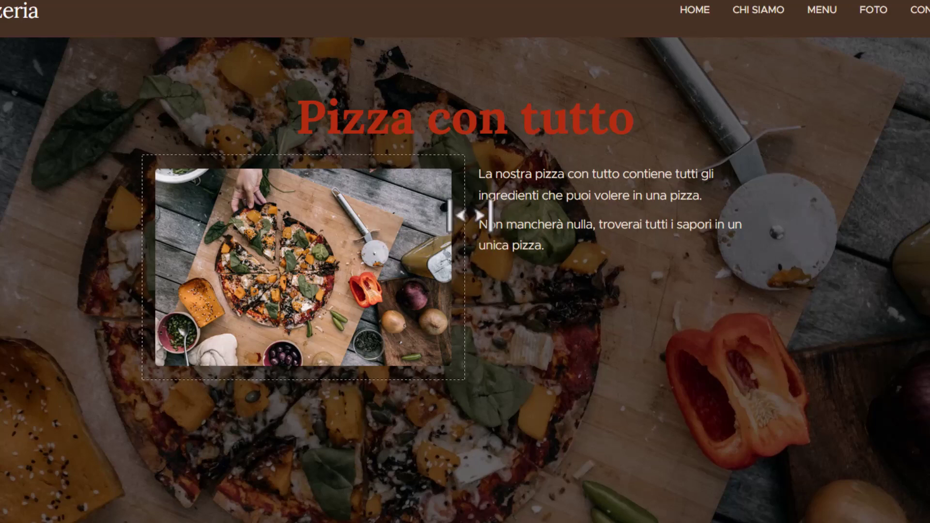
pyautogui.click(544, 246)
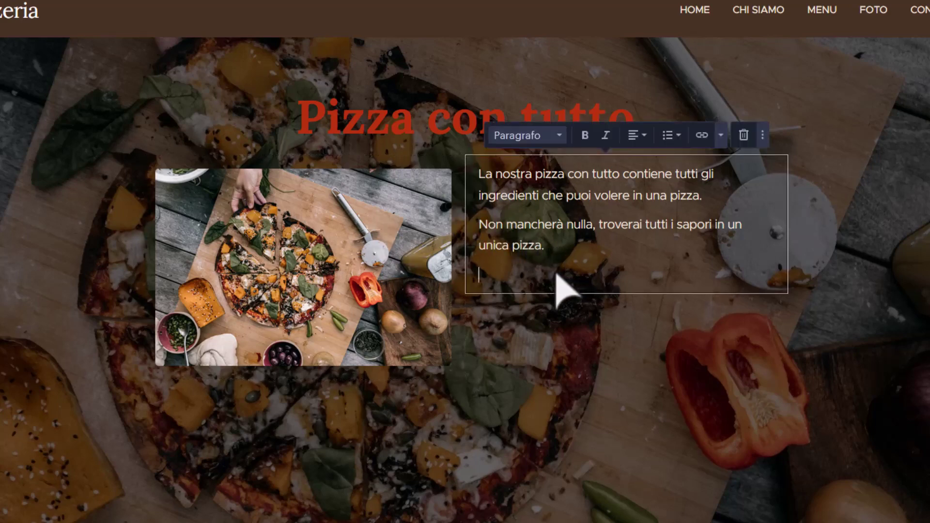
pyautogui.click(846, 271)
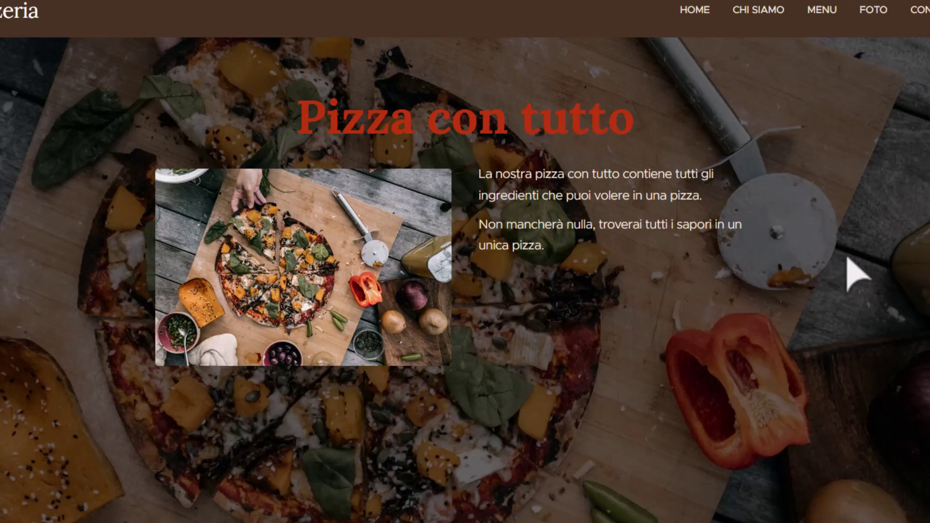
pyautogui.click(507, 208)
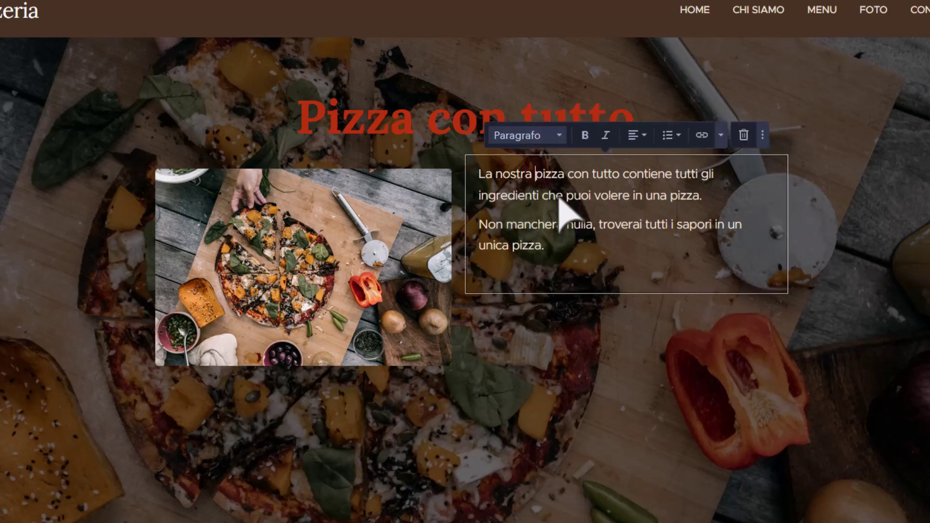
pyautogui.press('Delete')
pyautogui.write('P')
# Make the phrase 'Pizza con tutto' bold.
pyautogui.press('Left')
pyautogui.hotkey('shift', 'Right')
pyautogui.hotkey('shift', 'Right')
pyautogui.hotkey('shift', 'Right')
pyautogui.hotkey('shift', 'Right')
pyautogui.hotkey('shift', 'Right')
pyautogui.hotkey('shift', 'Right')
pyautogui.hotkey('shift', 'Right')
pyautogui.hotkey('shift', 'Right')
pyautogui.hotkey('shift', 'Right')
pyautogui.hotkey('shift', 'Right')
pyautogui.hotkey('shift', 'Right')
pyautogui.hotkey('shift', 'Right')
pyautogui.hotkey('shift', 'Right')
pyautogui.hotkey('shift', 'Right')
pyautogui.hotkey('shift', 'Right')
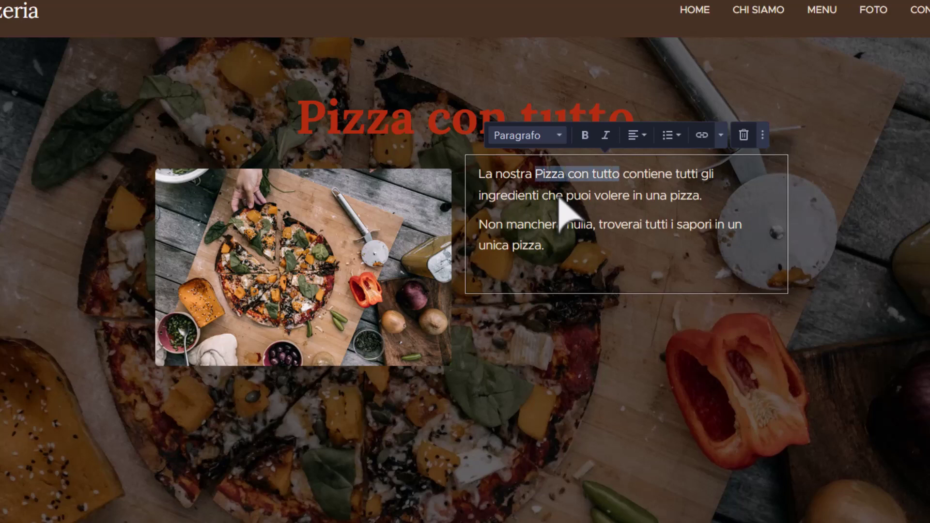
pyautogui.click(586, 135)
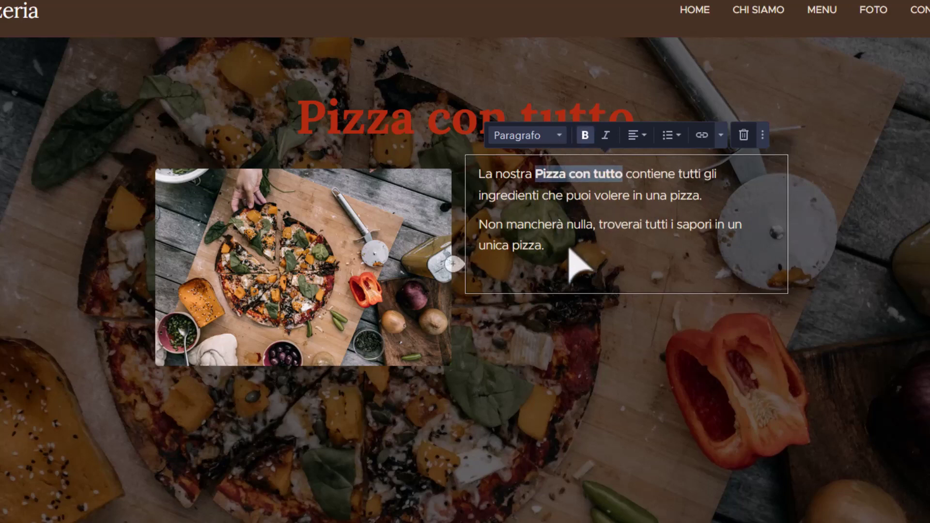
pyautogui.click(579, 264)
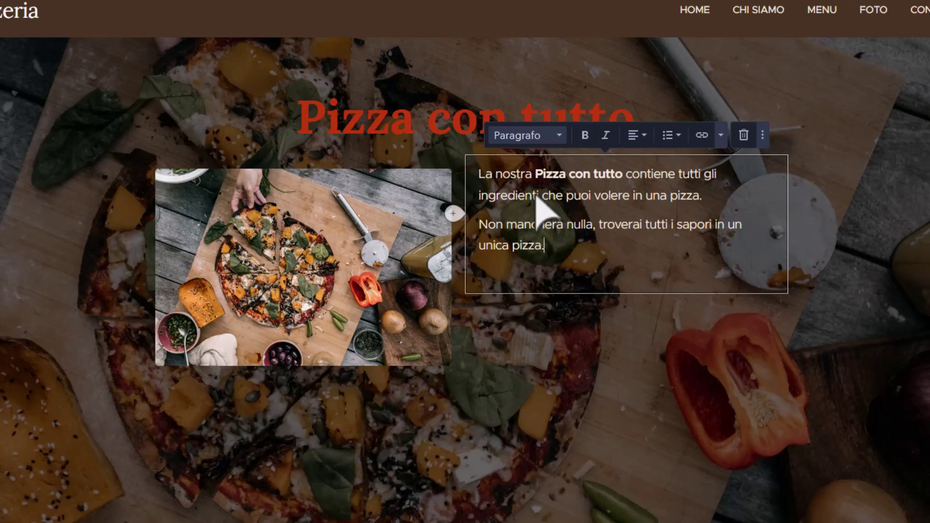
# Colour the phrase 'Pizza con tutto' orange.
pyautogui.moveTo(536, 174); pyautogui.dragTo(619, 178)
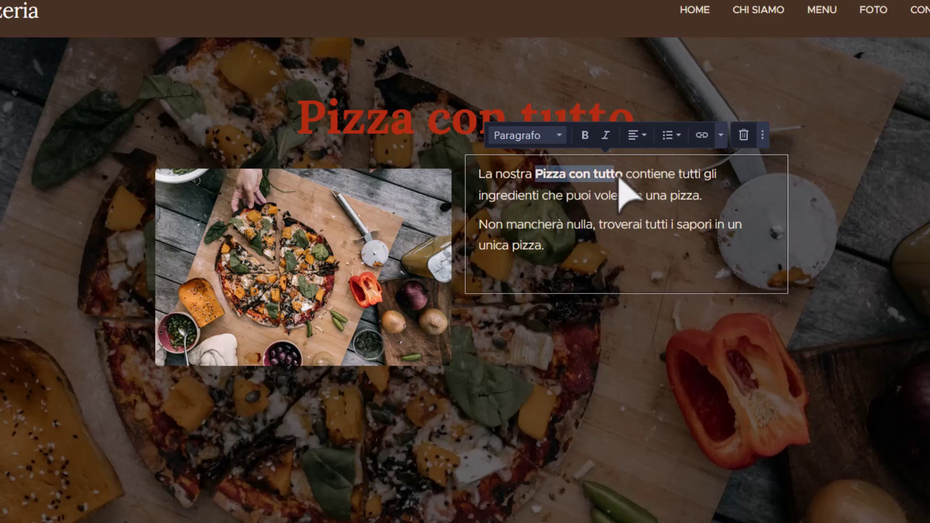
pyautogui.click(722, 136)
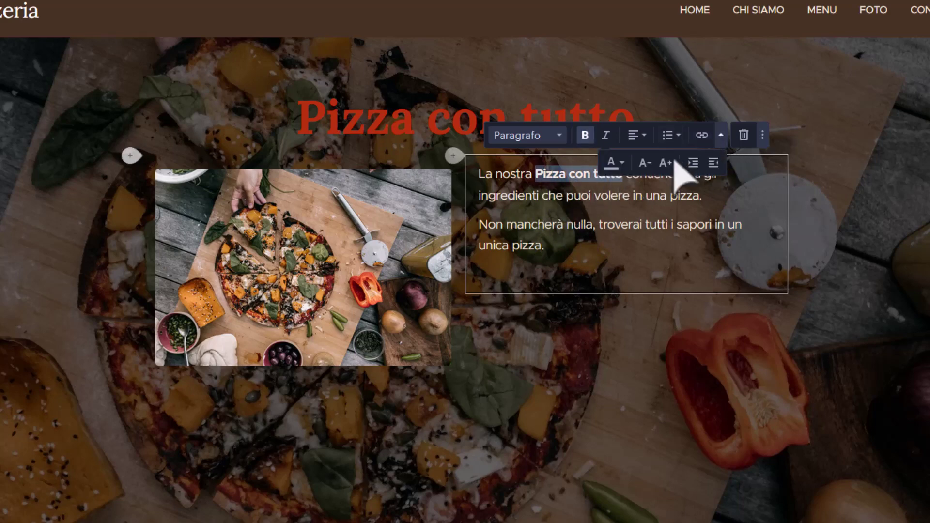
pyautogui.click(621, 163)
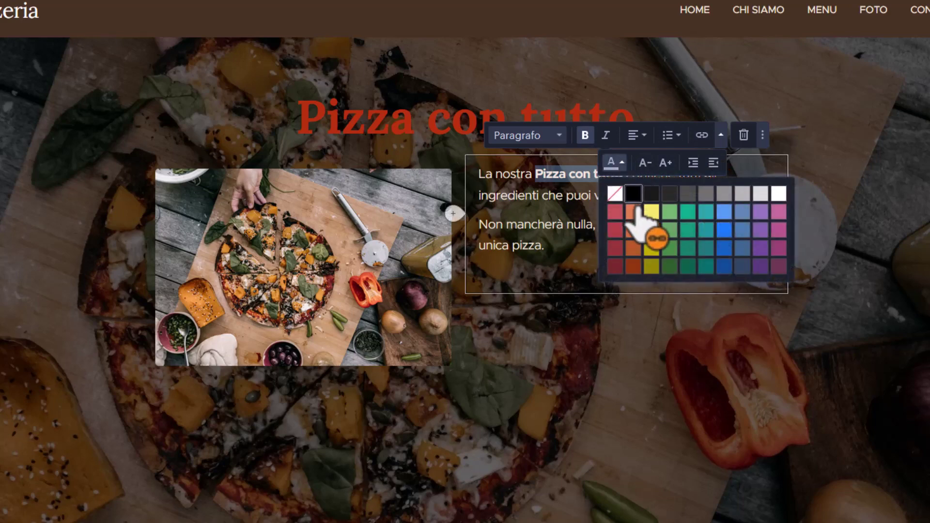
pyautogui.click(633, 248)
pyautogui.click(552, 244)
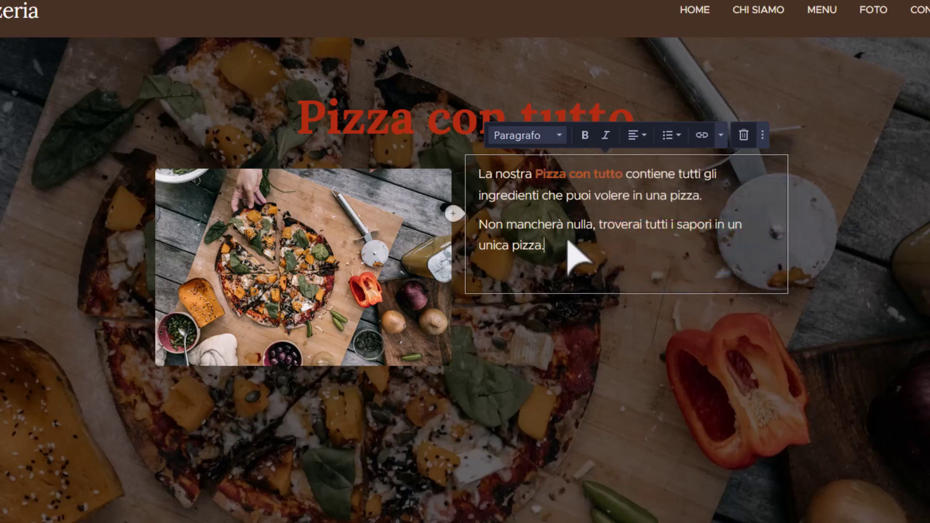
pyautogui.moveTo(536, 175); pyautogui.dragTo(623, 180)
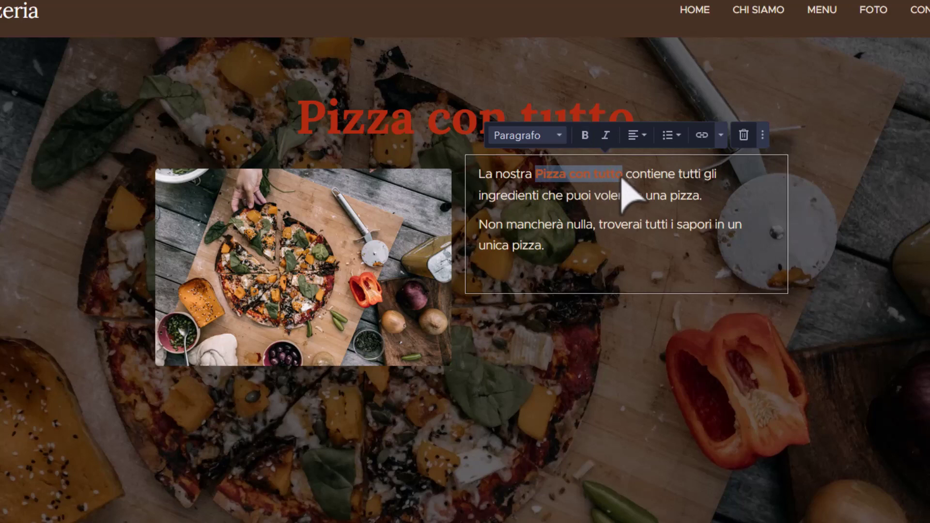
pyautogui.click(721, 135)
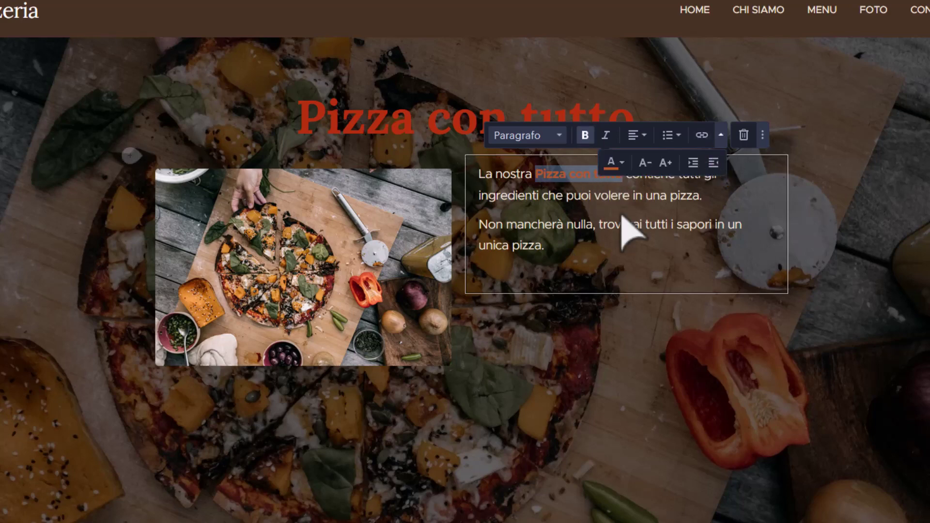
pyautogui.click(615, 164)
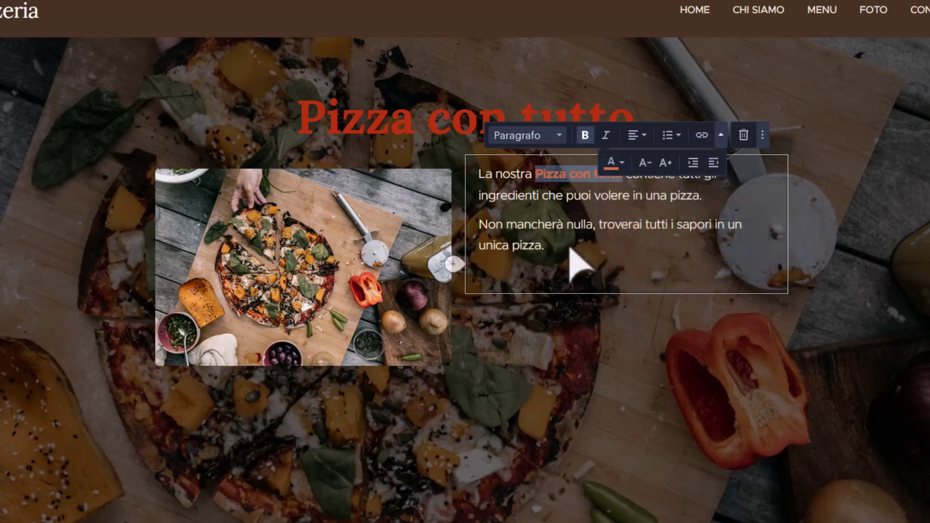
pyautogui.click(577, 264)
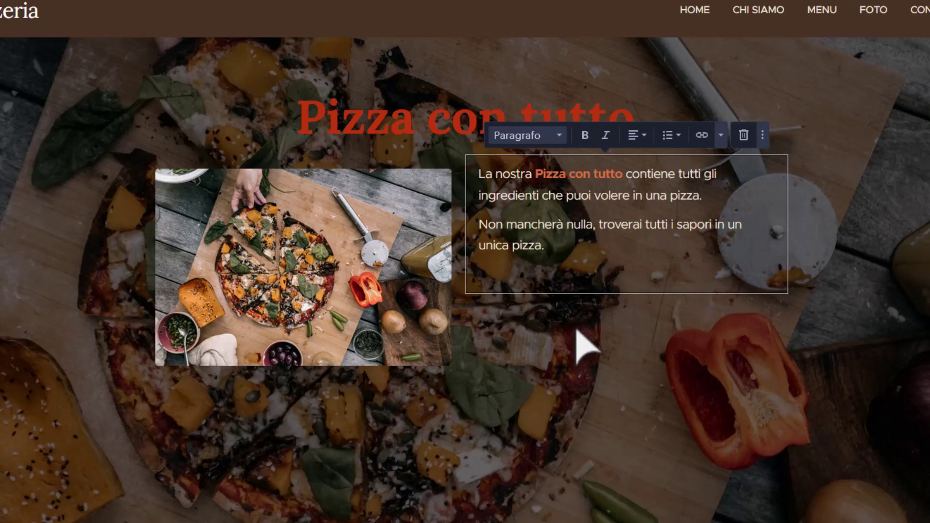
# Start a new paragraph after 'unica pizza.' in the description.
pyautogui.press('Return')
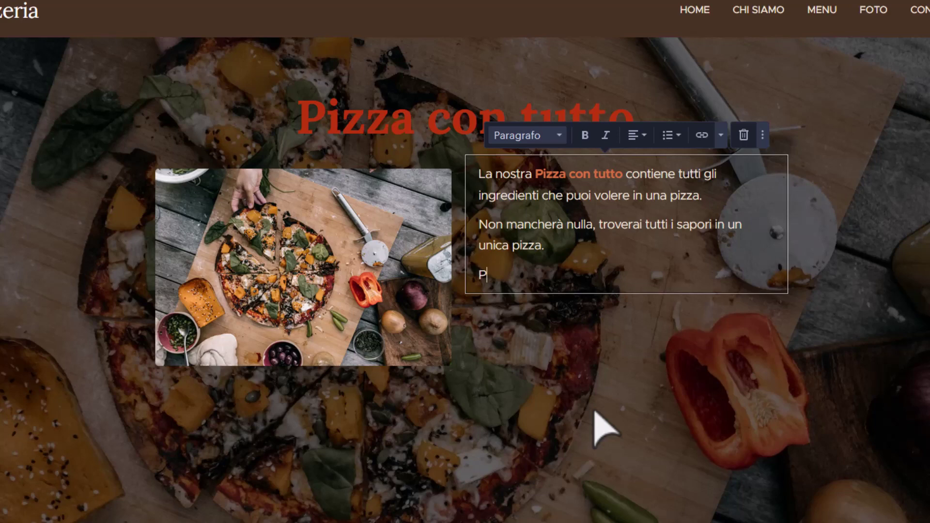
# Type 'Provala e non resterai deluso.' and 'IN OFFERTA PER I PRIMI 100 ORDINI.' on separate lines.
pyautogui.write('rovala e non ')
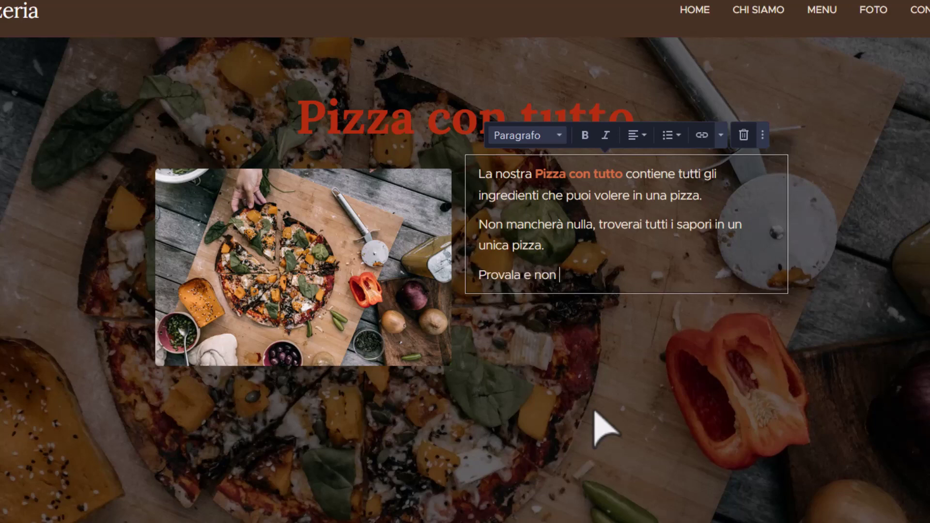
pyautogui.write('resterai de')
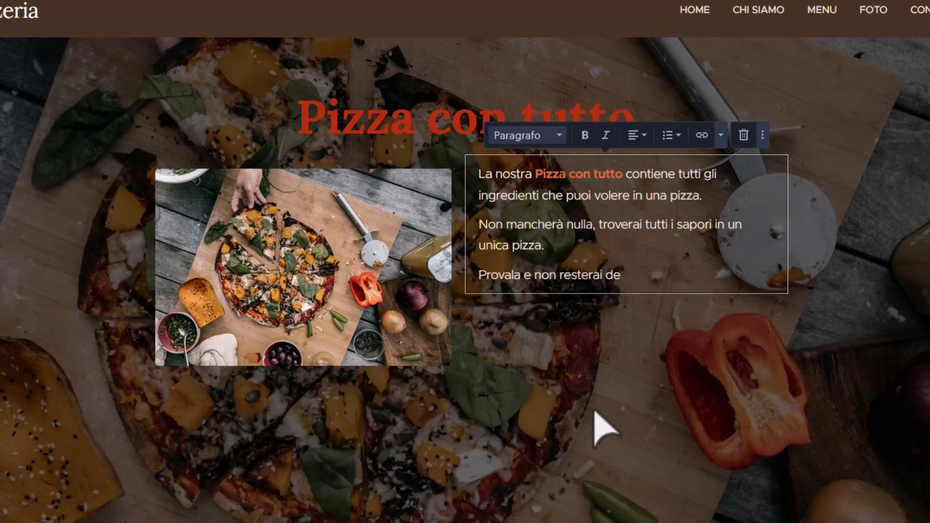
pyautogui.write('luso.')
pyautogui.press('Return')
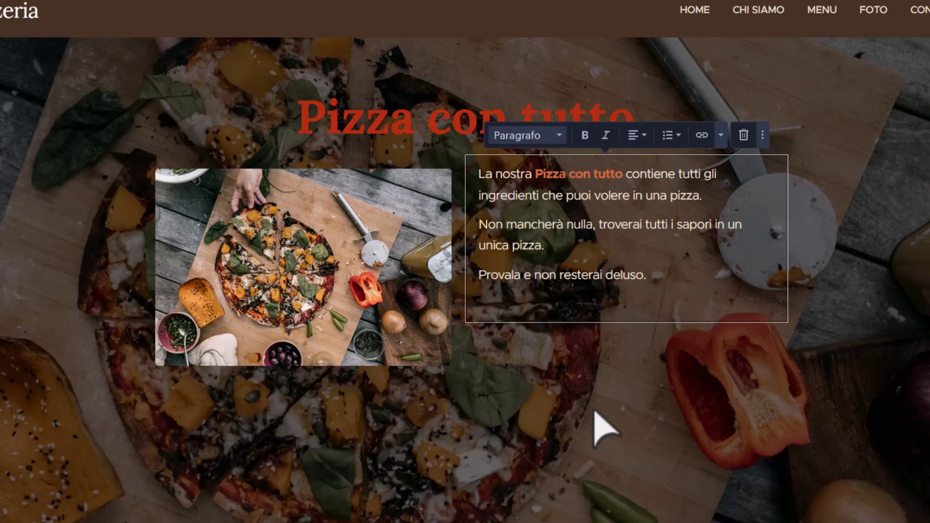
pyautogui.write('IN OFFERTA ')
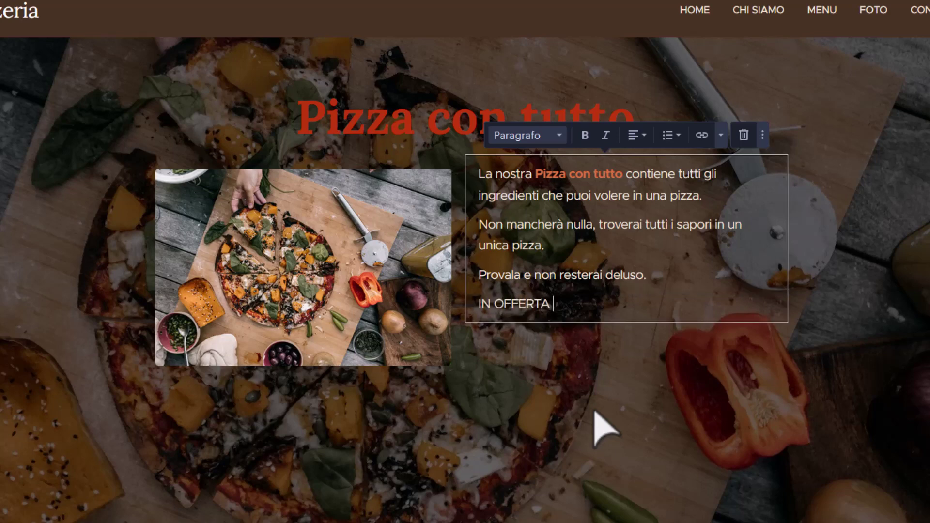
pyautogui.write('PER I PRIMI ')
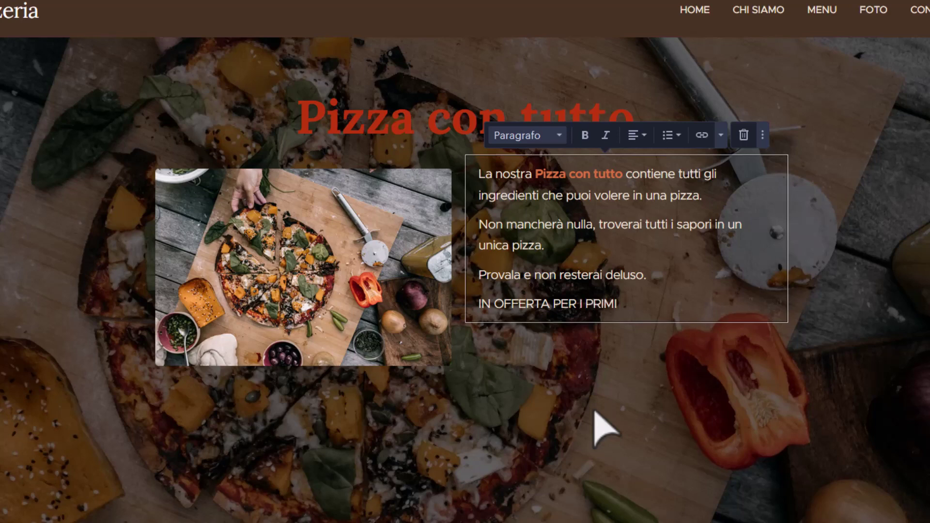
pyautogui.write('100 ORDINI')
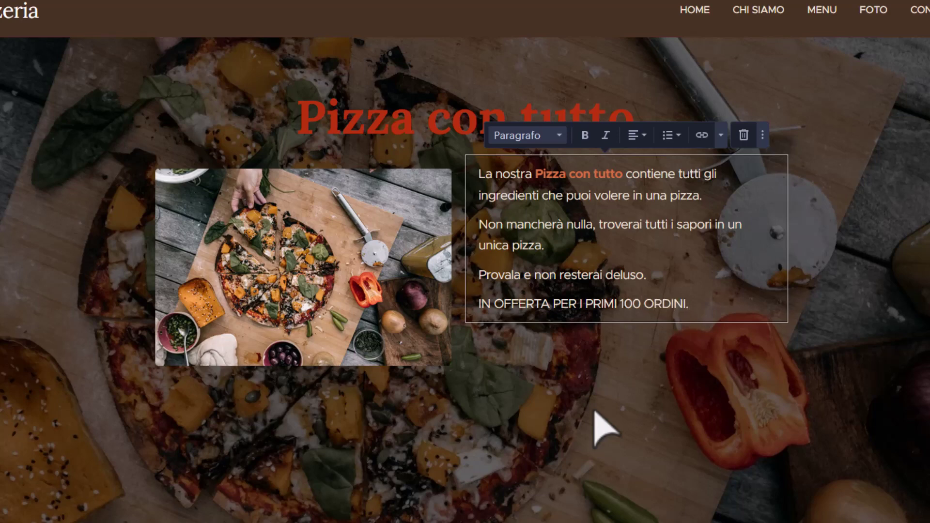
pyautogui.write('.')
# Make the offer line bold and centred, with an empty line above it.
pyautogui.hotkey('shift', 'Home')
pyautogui.click(585, 136)
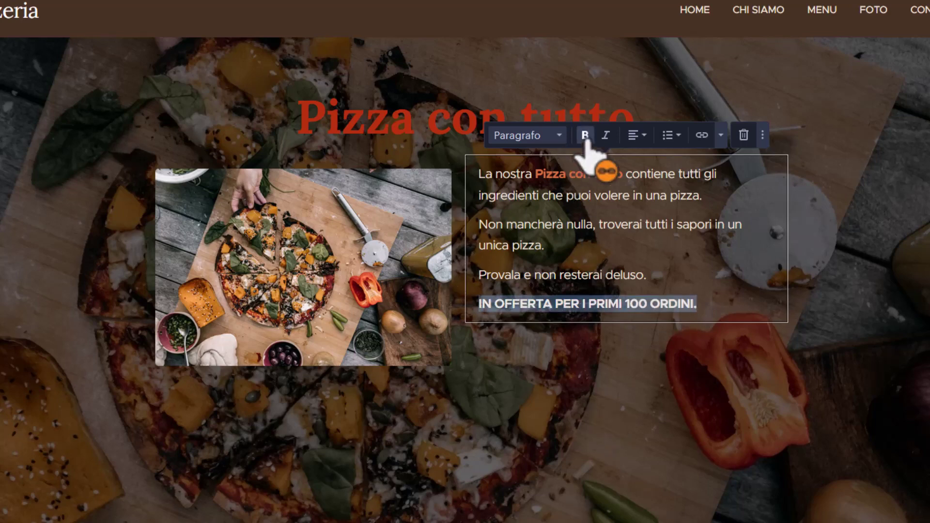
pyautogui.click(636, 137)
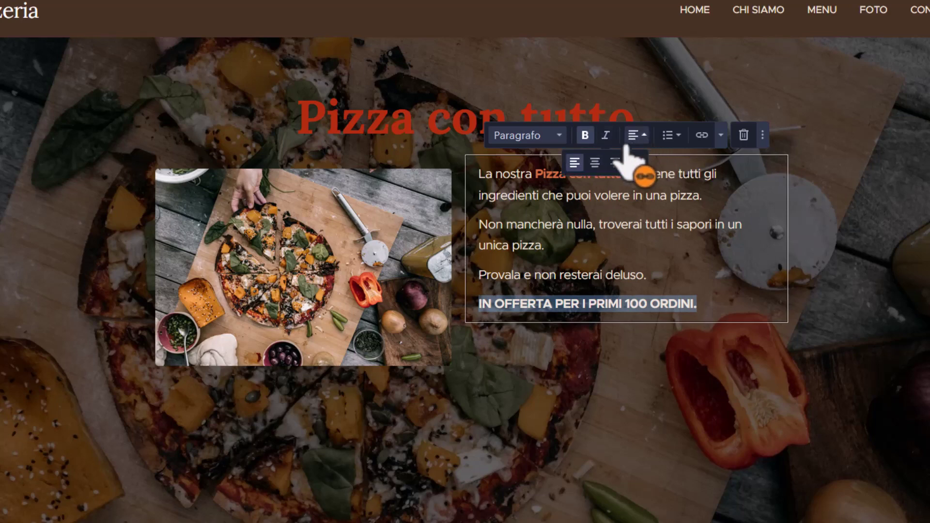
pyautogui.click(595, 162)
pyautogui.click(746, 305)
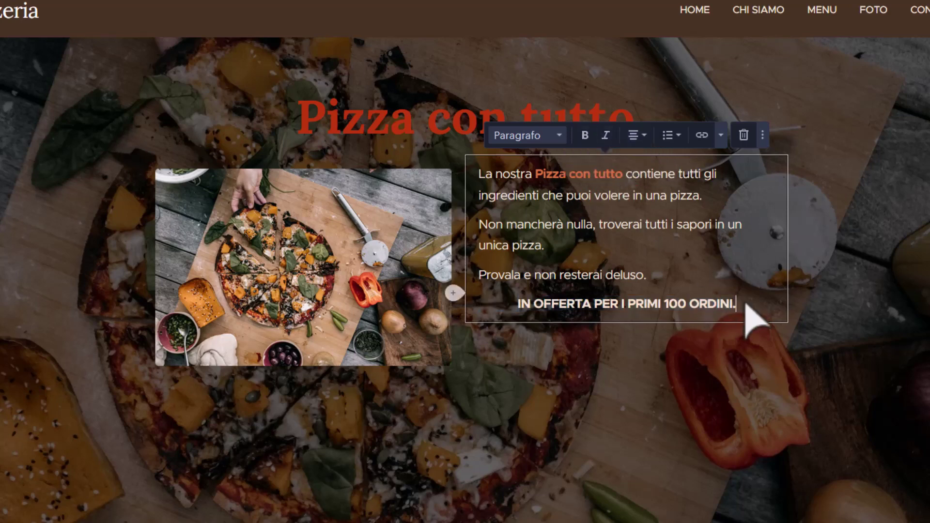
pyautogui.click(663, 278)
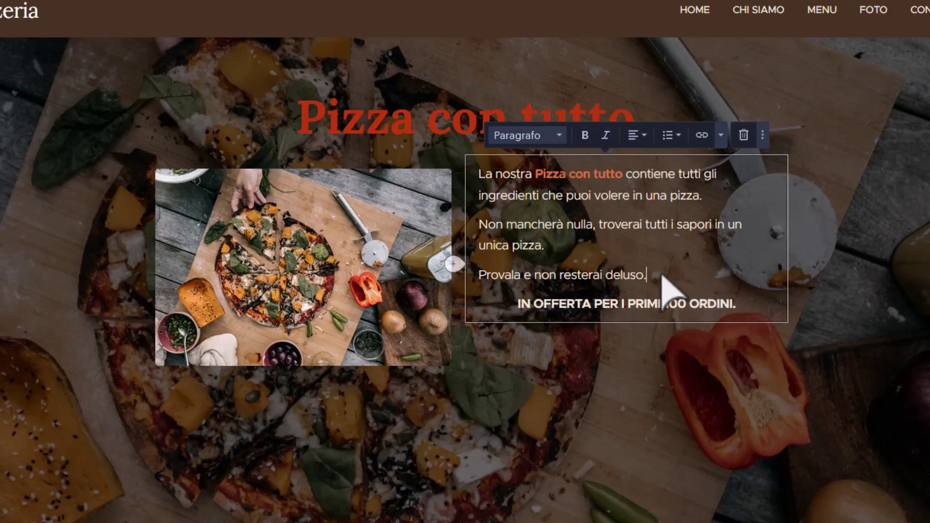
pyautogui.press('Return')
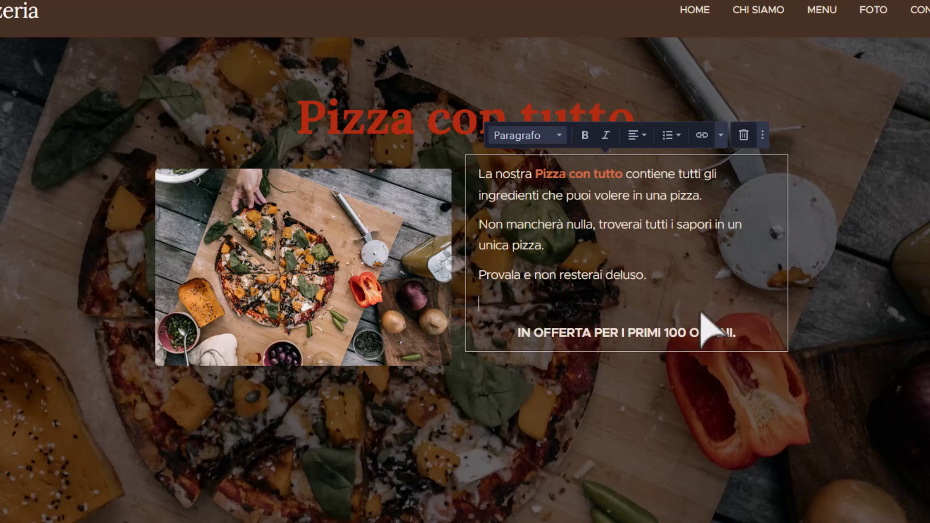
pyautogui.click(824, 324)
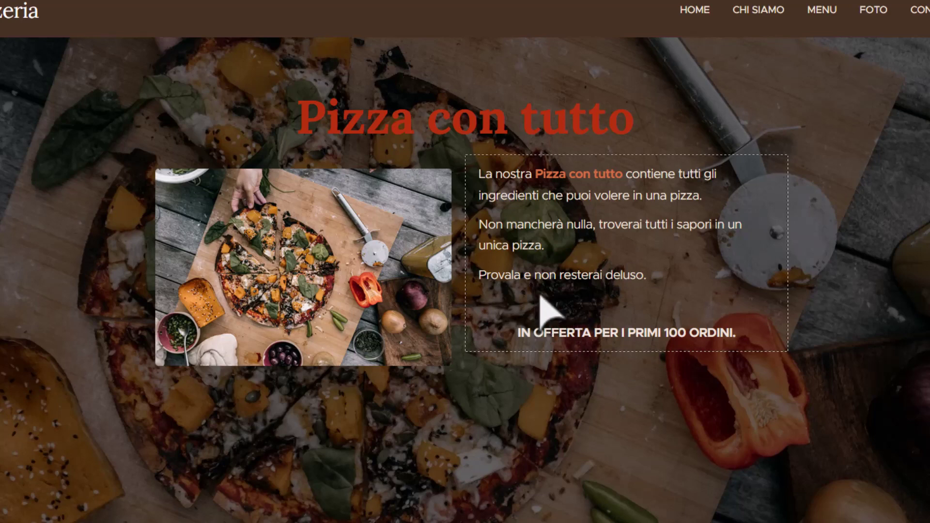
# Delete the IN OFFERTA line and its empty lines from the pizza description text.
pyautogui.click(630, 348)
pyautogui.click(746, 333)
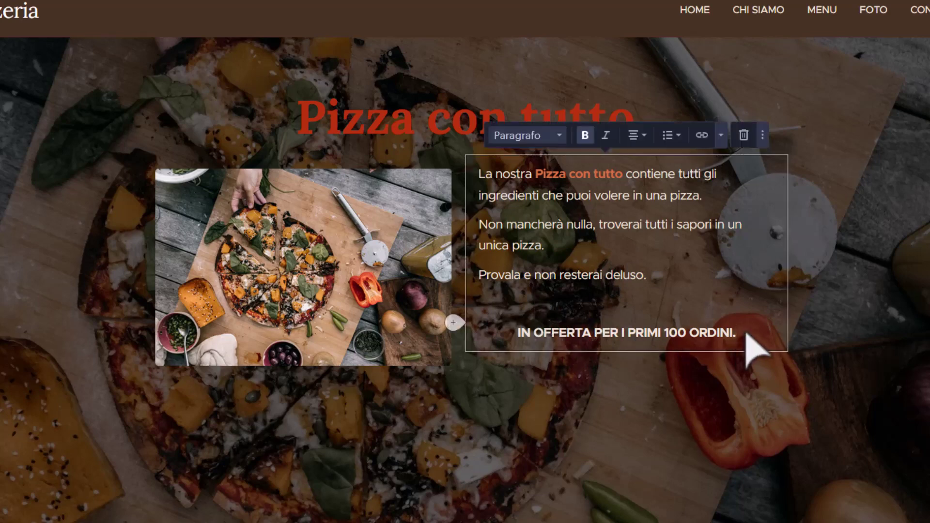
pyautogui.hotkey('shift', 'Home')
pyautogui.press('BackSpace')
pyautogui.press('BackSpace')
pyautogui.press('BackSpace')
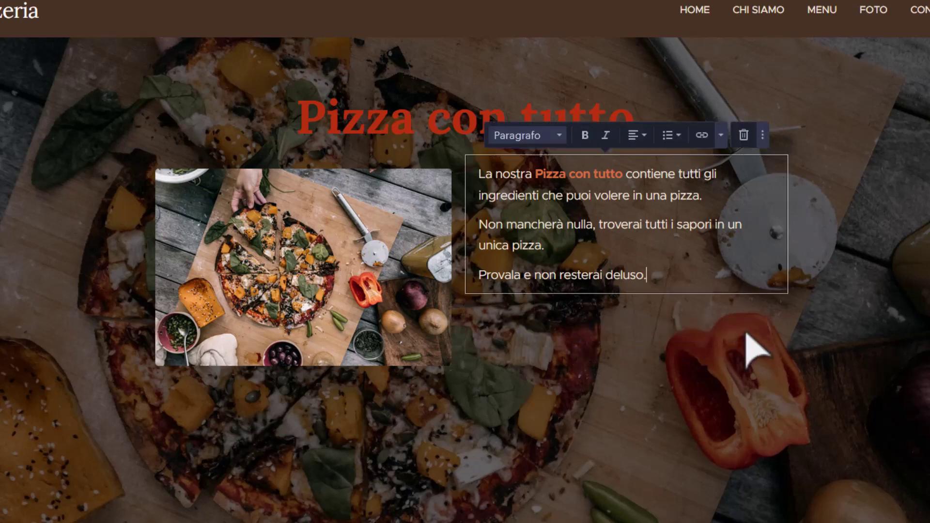
pyautogui.click(747, 345)
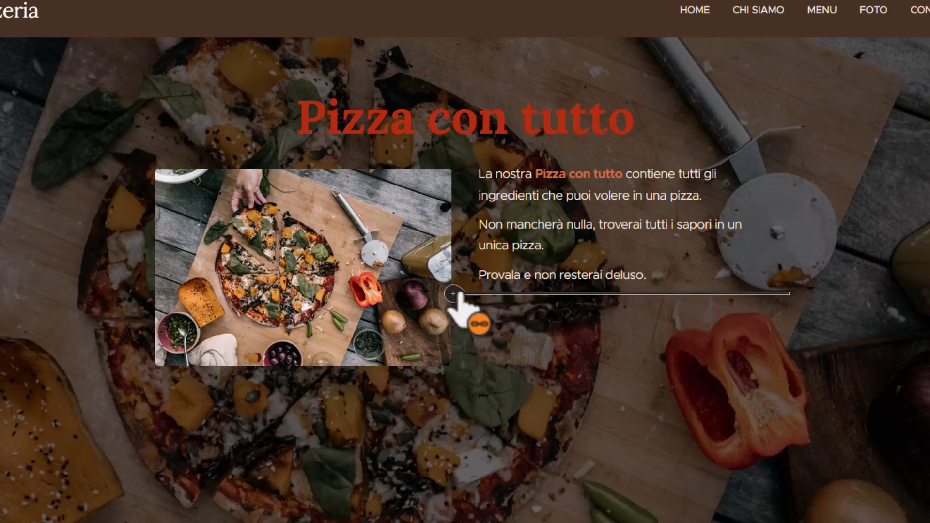
# Add a separate text block reading 'IN OFFERTA PER I PRIMI 100 ORDINI', bold and centred.
pyautogui.click(454, 294)
pyautogui.moveTo(461, 368); pyautogui.dragTo(524, 313)
pyautogui.write('IN')
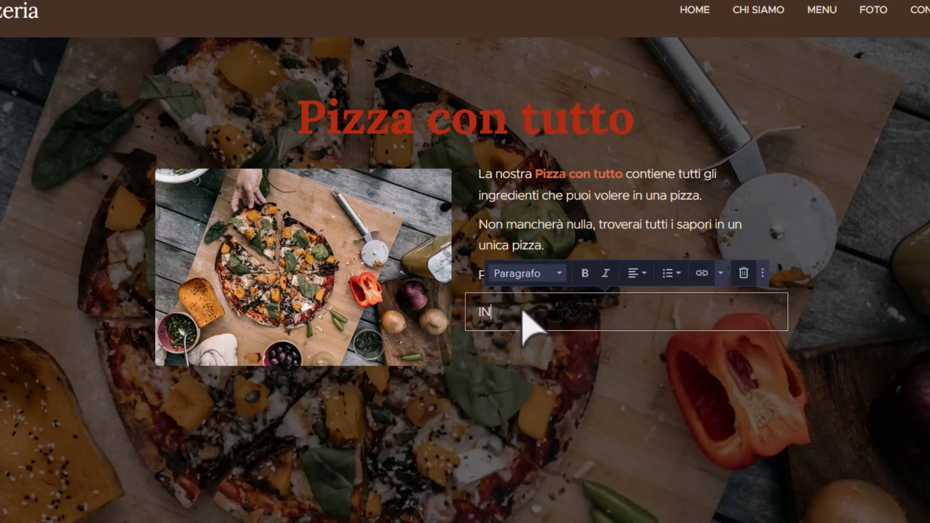
pyautogui.write(' OFFERTA PER I P')
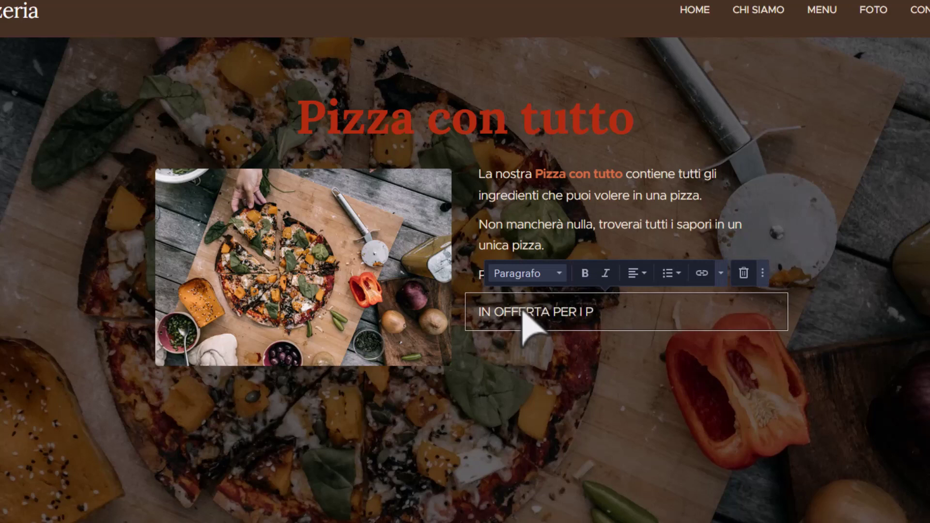
pyautogui.write('RIMI 100 ORDINI.')
pyautogui.hotkey('ctrl', 'a')
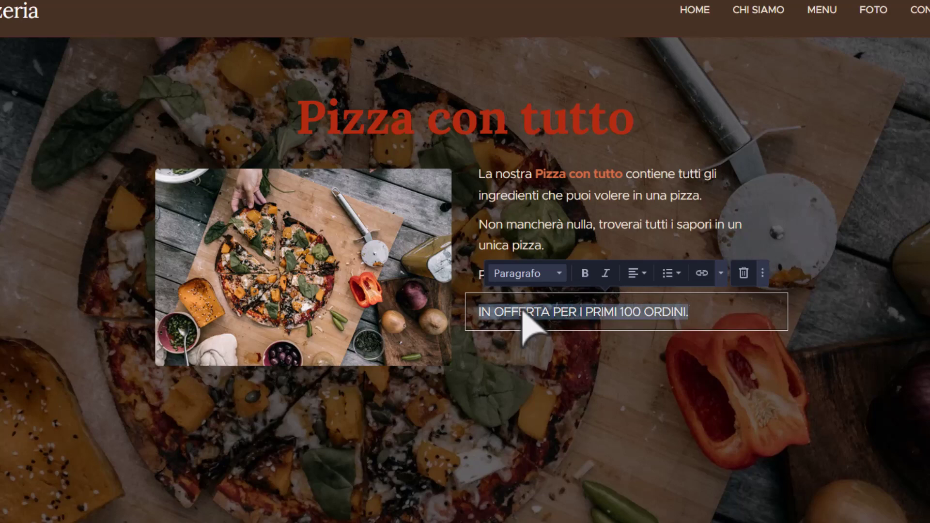
pyautogui.click(584, 273)
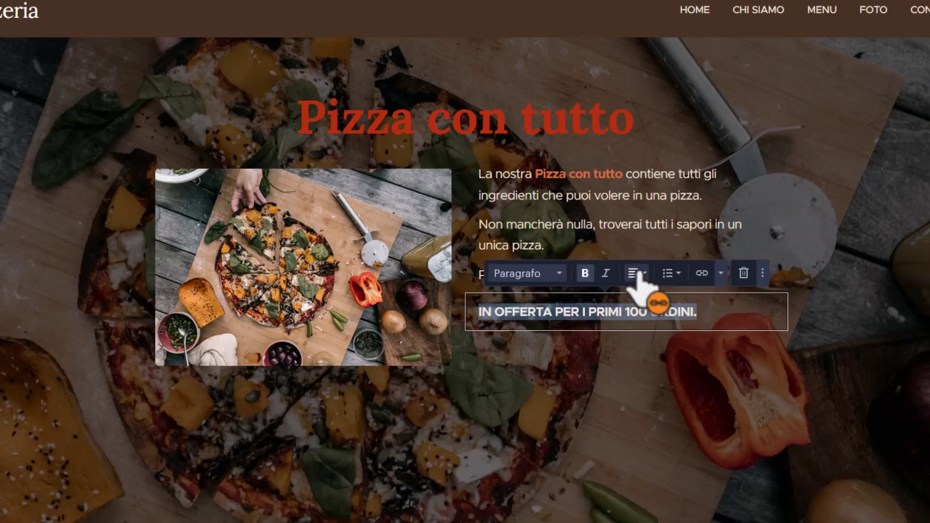
pyautogui.click(636, 273)
pyautogui.click(595, 300)
pyautogui.click(760, 367)
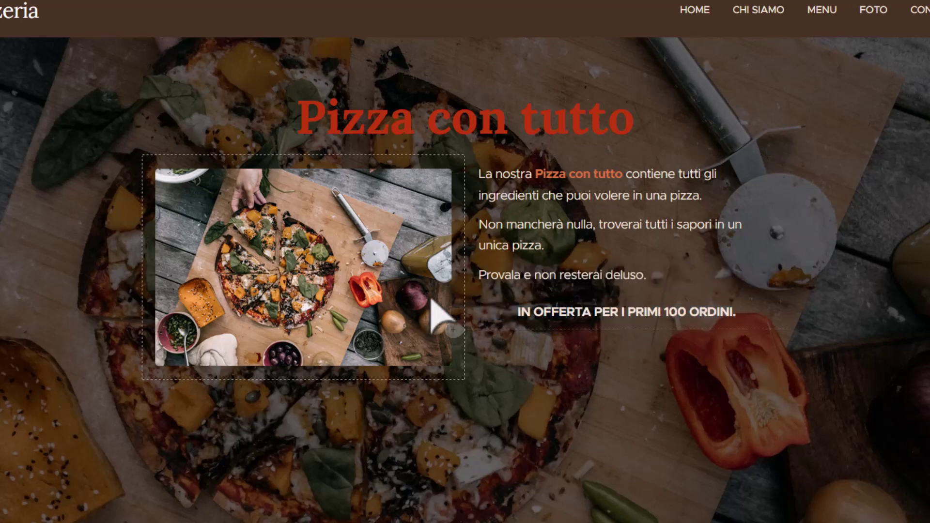
# Insert a Spazio spacer between the description and offer line, then shorten it.
pyautogui.click(453, 292)
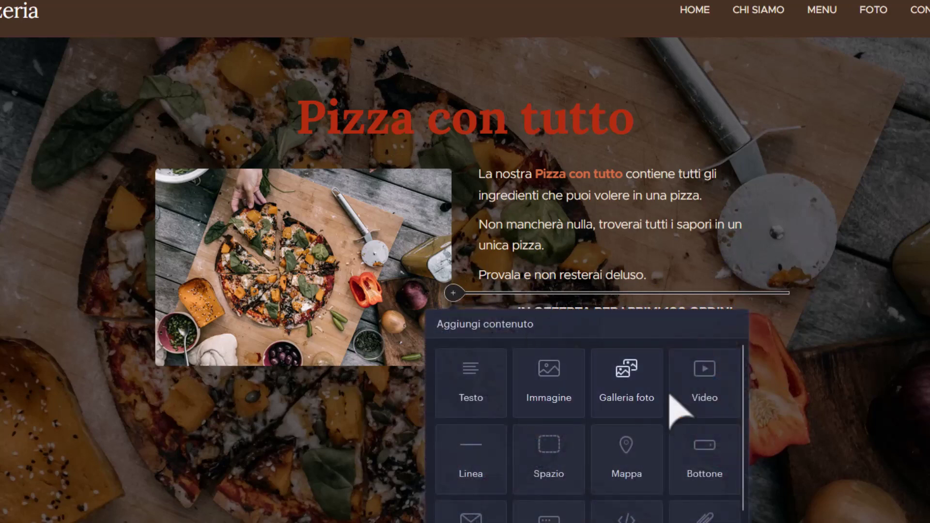
pyautogui.click(546, 416)
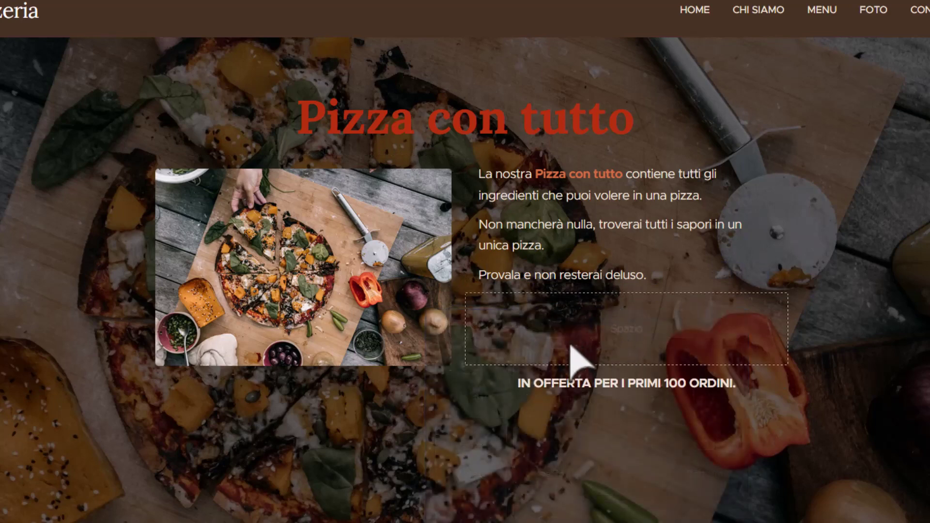
pyautogui.click(630, 361)
pyautogui.moveTo(627, 363); pyautogui.dragTo(634, 332)
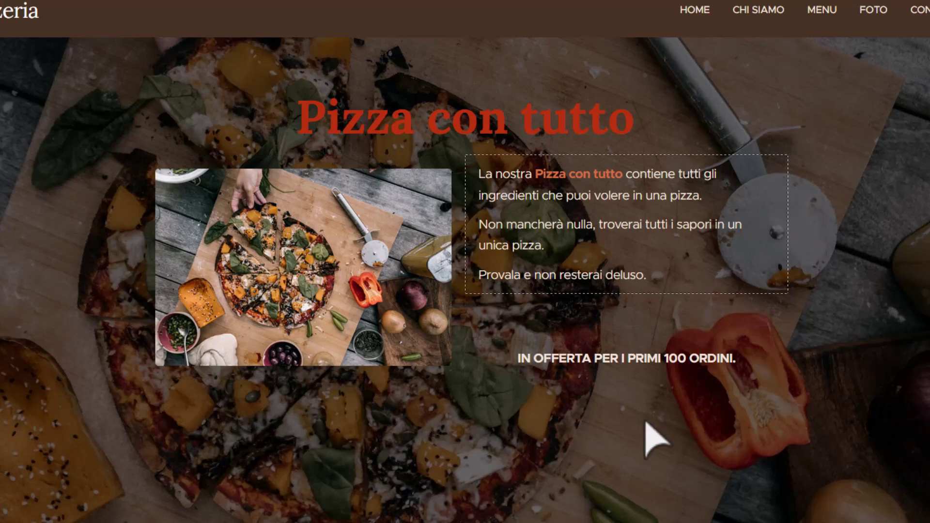
# Add a Testo e immagine section below the Pizza con tutto section.
pyautogui.scroll(-2, 466, 480)
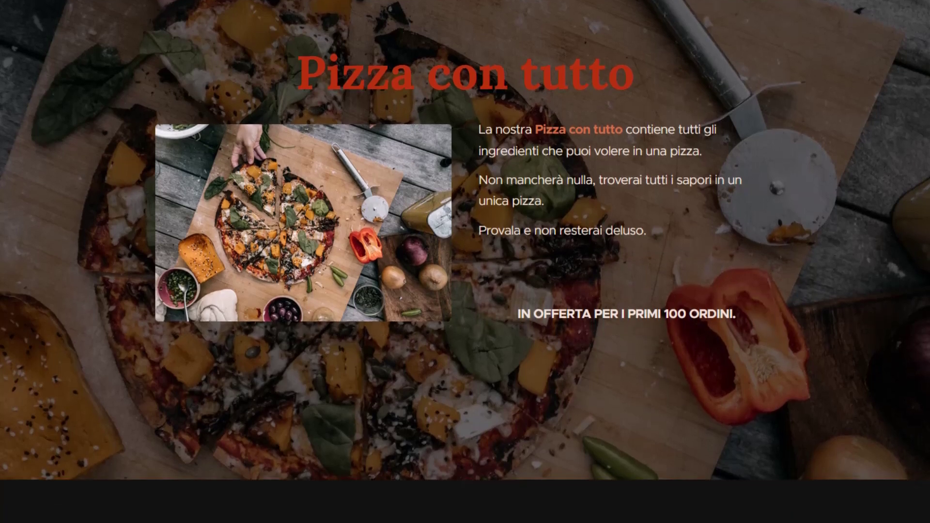
pyautogui.click(465, 478)
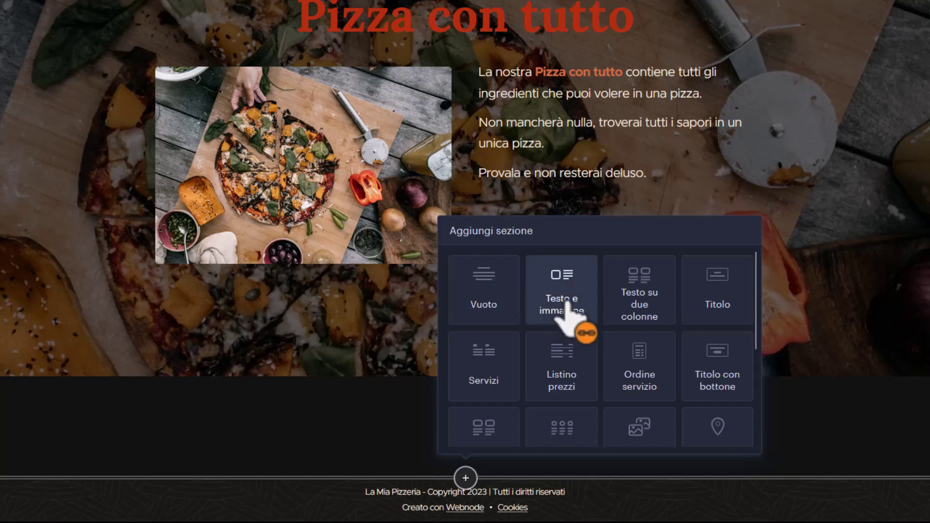
pyautogui.click(564, 290)
# Replace the new section's placeholder picture with the peppers photo.
pyautogui.scroll(-5, 565, 291)
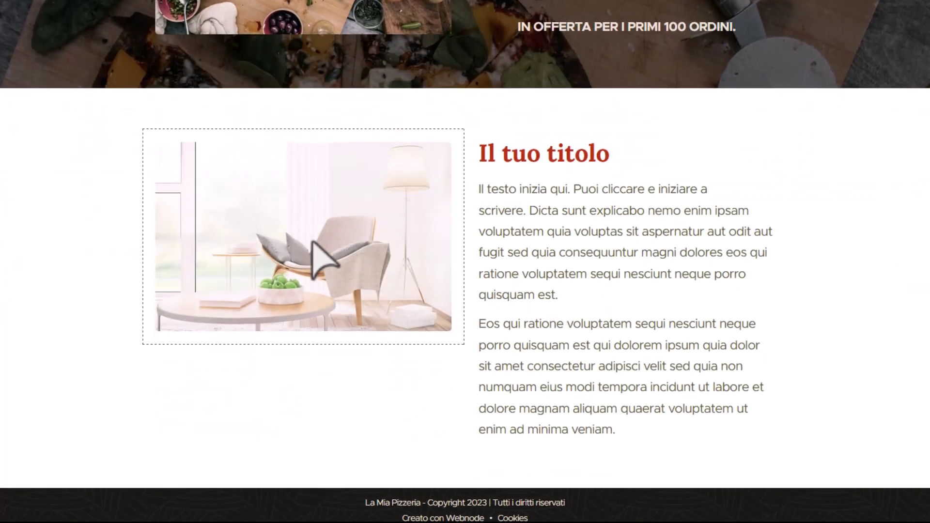
pyautogui.click(314, 243)
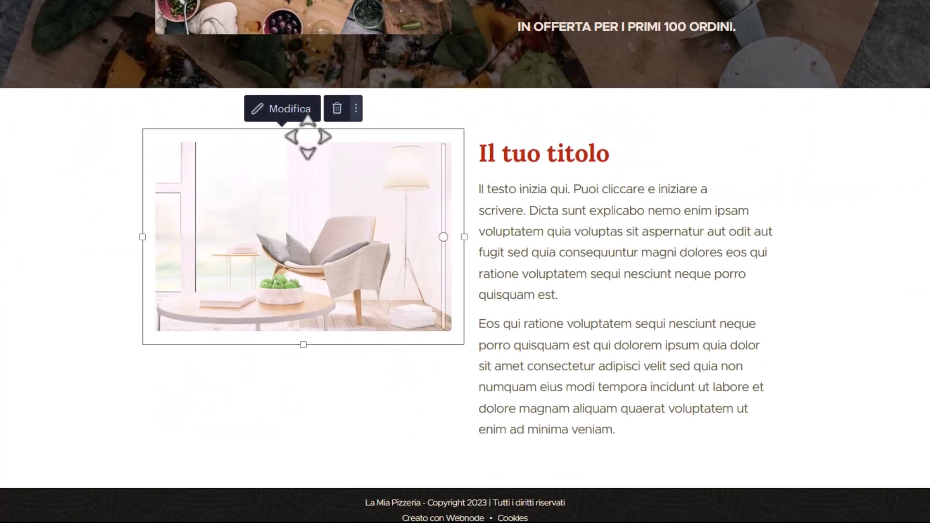
pyautogui.click(305, 112)
pyautogui.click(331, 231)
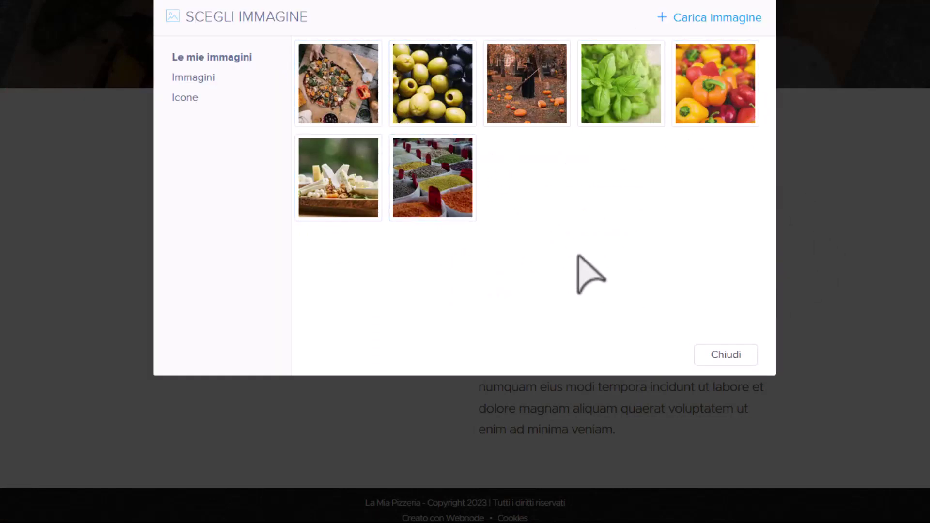
pyautogui.click(701, 87)
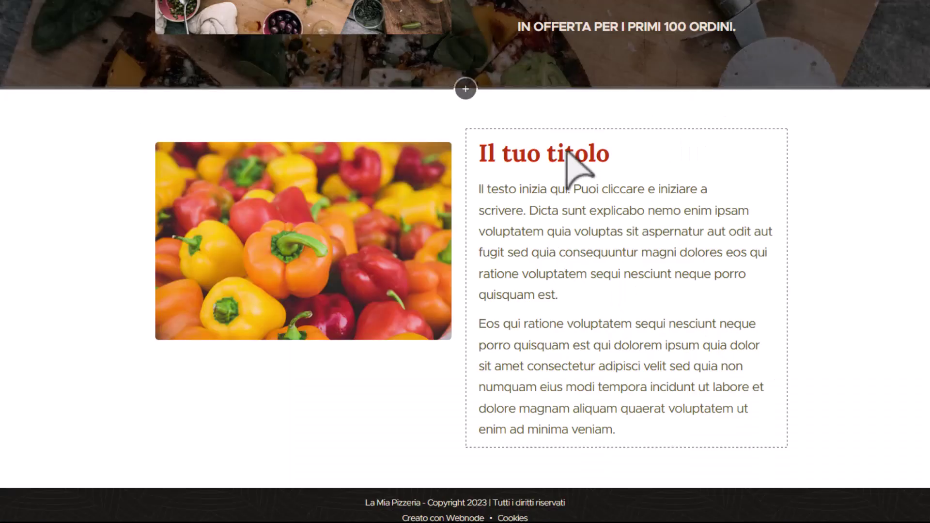
# Title the section 'I migliori peperoni' and write the two-line peppers description ending 'colore dei peperoni.'.
pyautogui.tripleClick(575, 167)
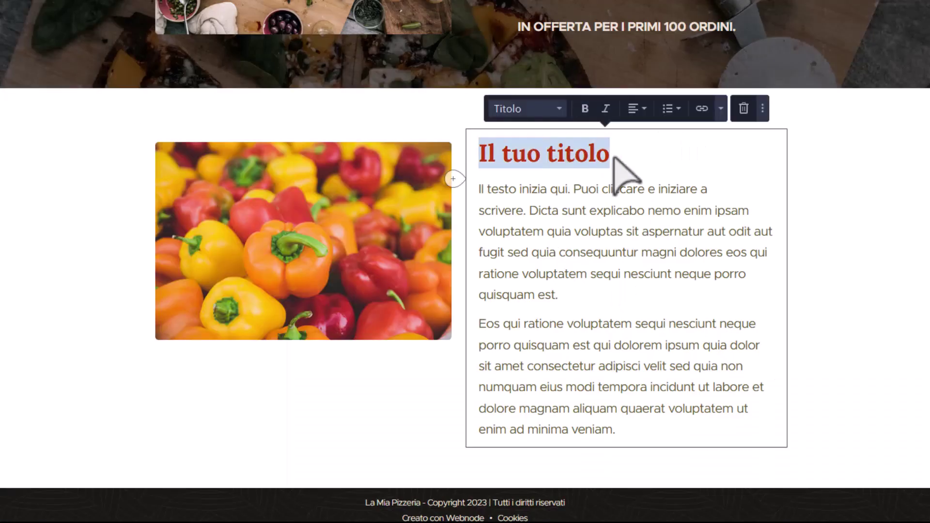
pyautogui.write('I migliori ')
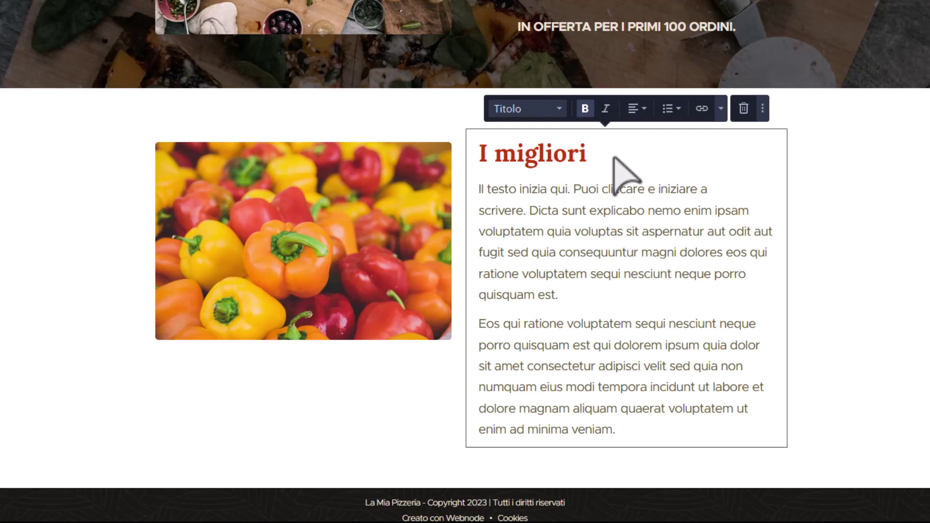
pyautogui.write('peperon')
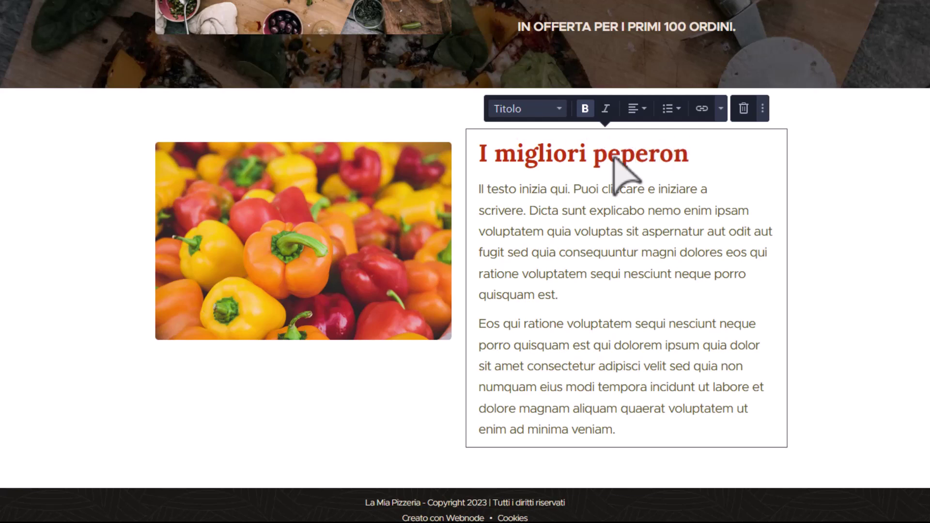
pyautogui.write('i')
pyautogui.hotkey('shift', 'Down')
pyautogui.hotkey('shift', 'Down')
pyautogui.hotkey('shift', 'Down')
pyautogui.hotkey('shift', 'Down')
pyautogui.hotkey('shift', 'Down')
pyautogui.hotkey('shift', 'Down')
pyautogui.hotkey('shift', 'Down')
pyautogui.hotkey('shift', 'Down')
pyautogui.hotkey('shift', 'Down')
pyautogui.hotkey('shift', 'Down')
pyautogui.hotkey('shift', 'Down')
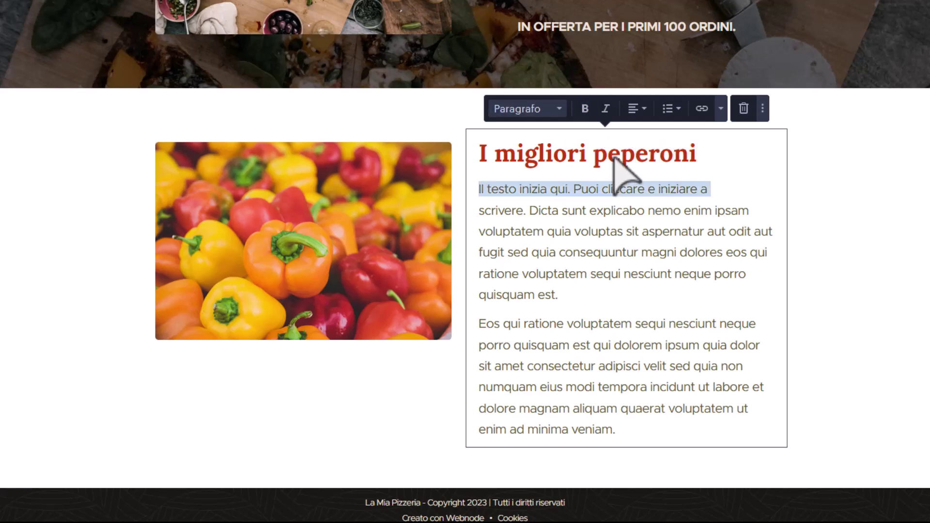
pyautogui.hotkey('shift', 'Down')
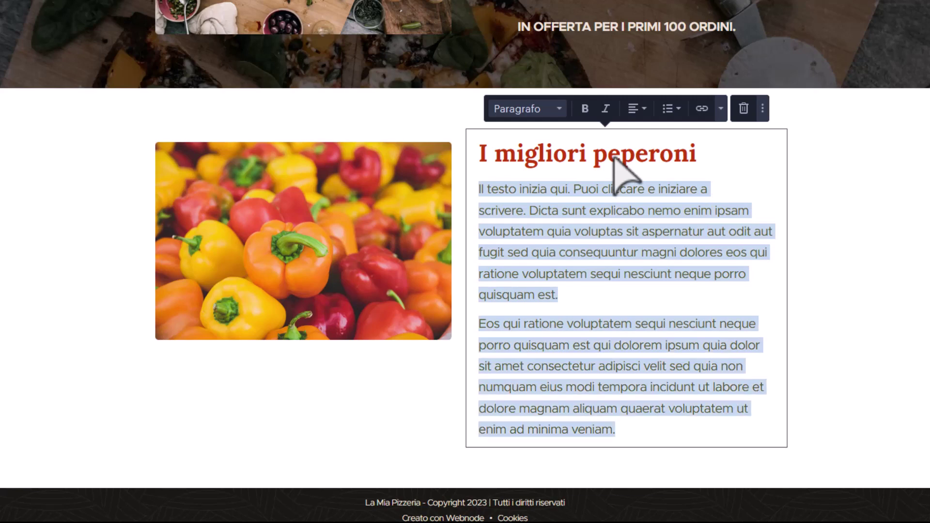
pyautogui.write('La nos')
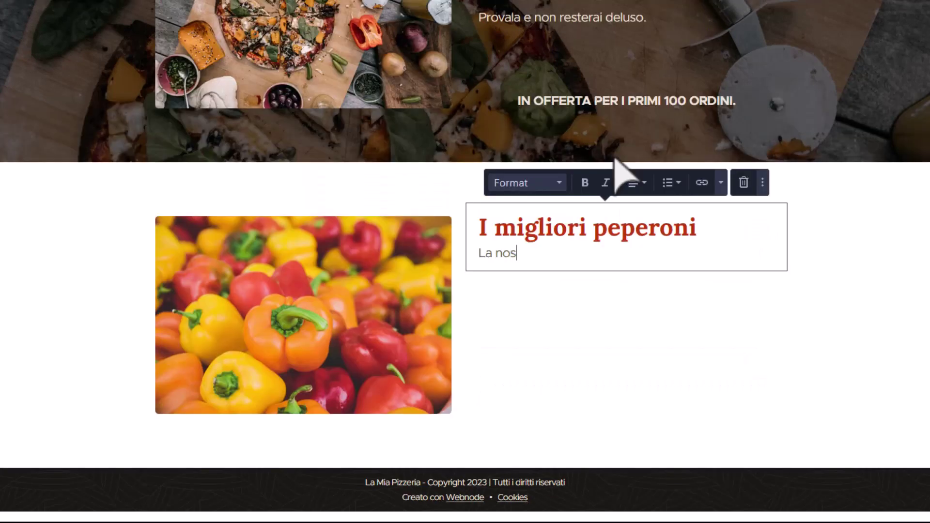
pyautogui.write('tra pizza con tutto')
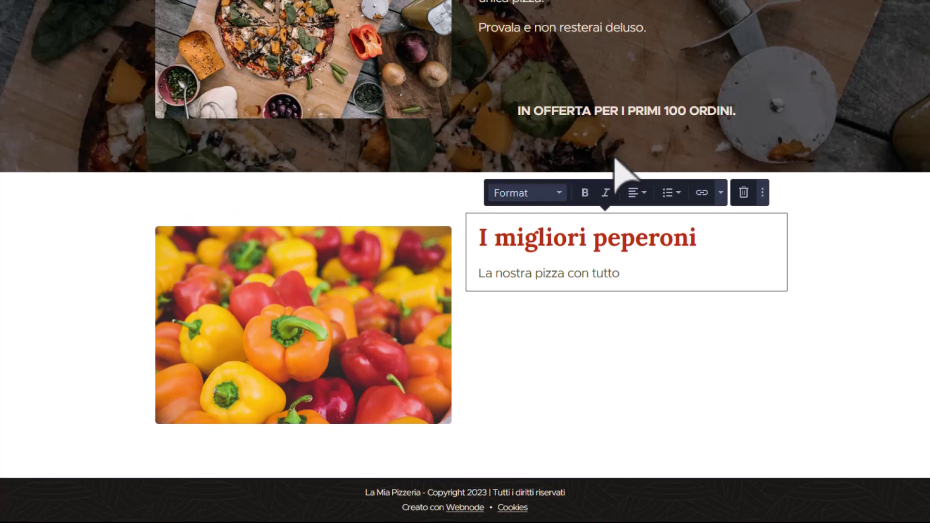
pyautogui.write(' è fat')
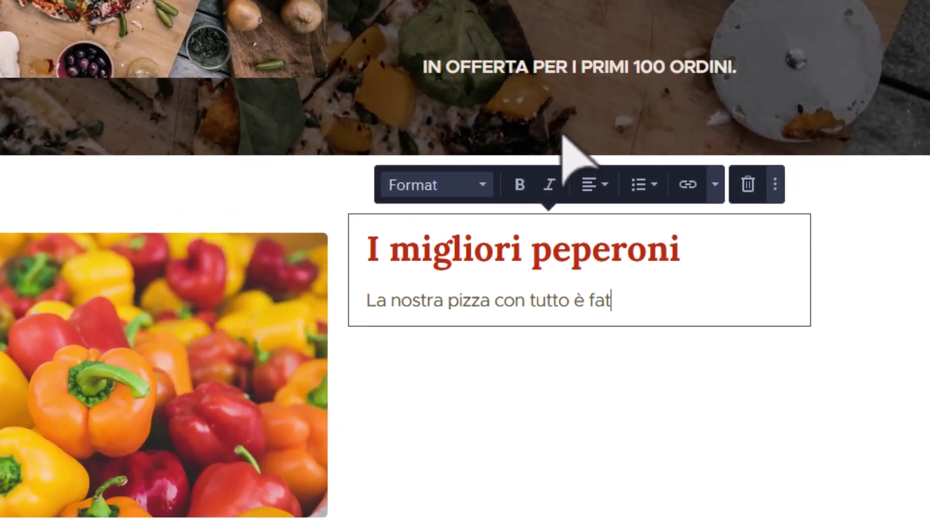
pyautogui.write('ta solo con i mi')
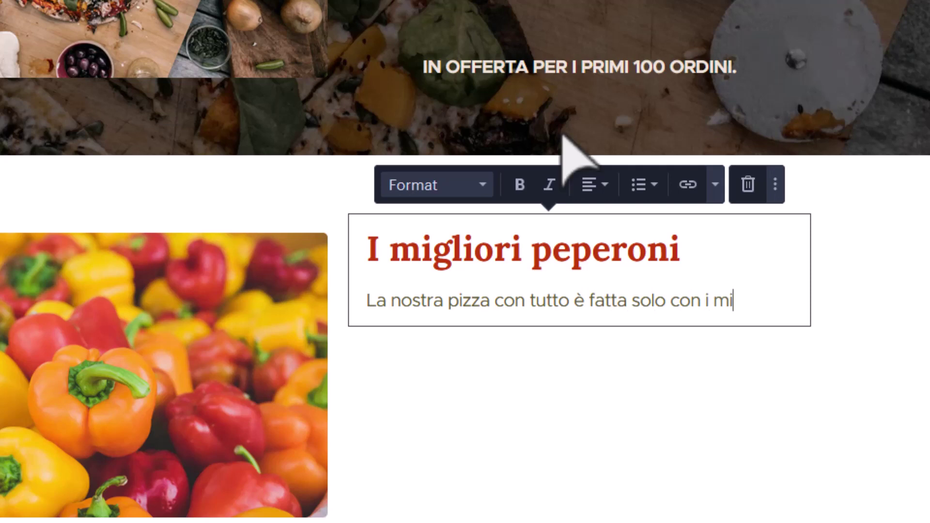
pyautogui.write('gliori pepero')
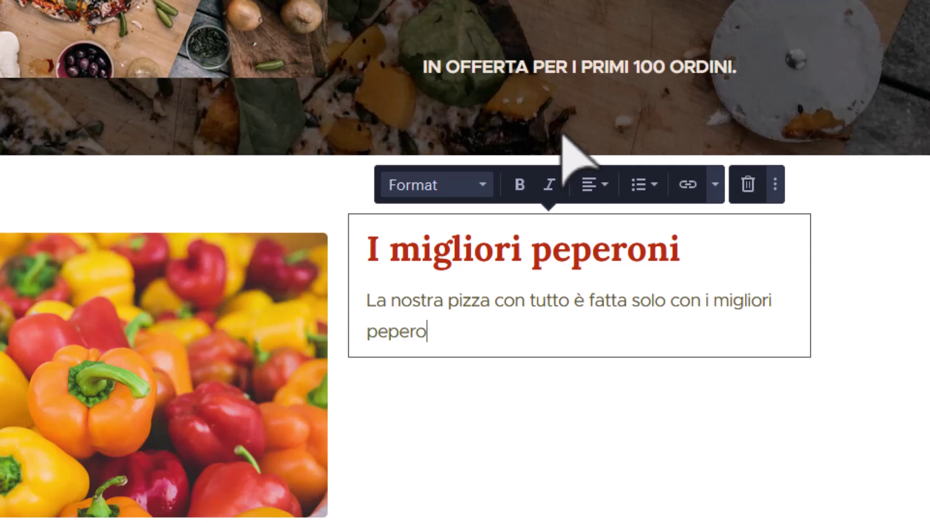
pyautogui.write('ni raccolti ')
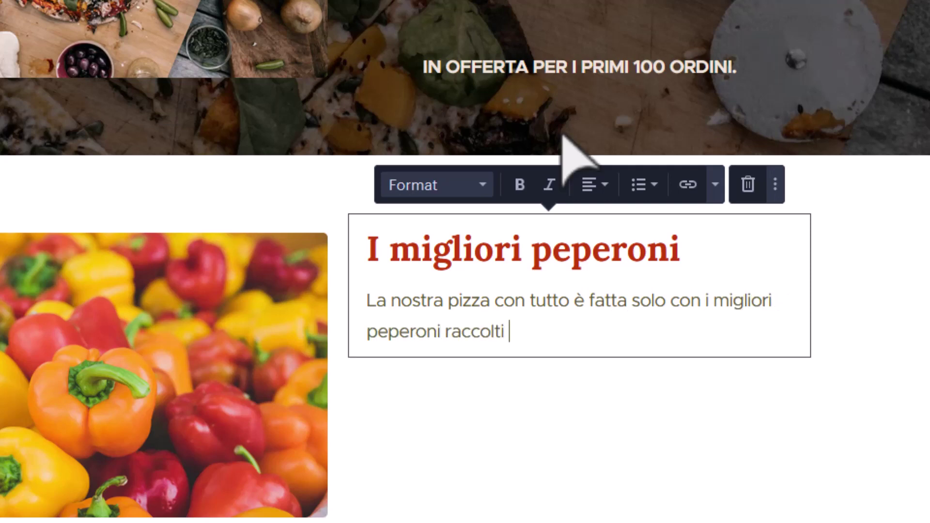
pyautogui.write('direttamente da  noi')
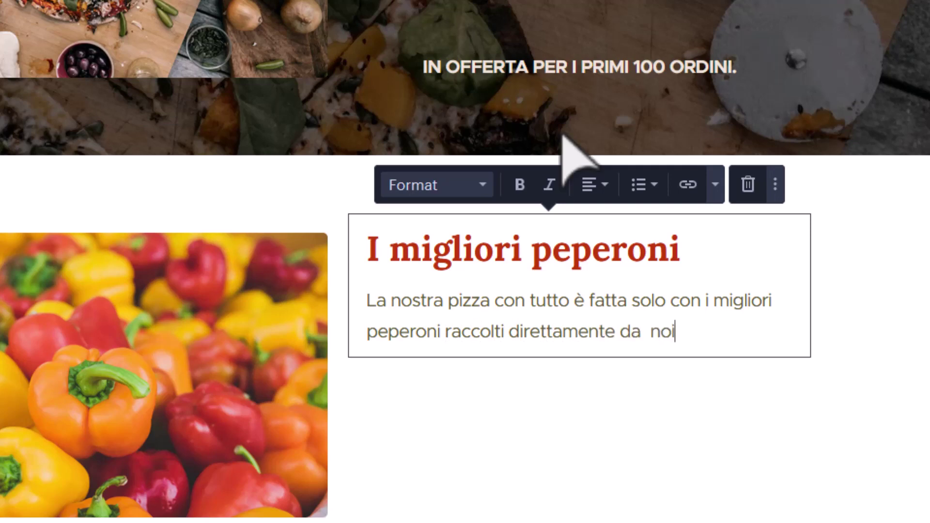
pyautogui.press('BackSpace')
pyautogui.press('BackSpace')
pyautogui.write('oi nel prato')
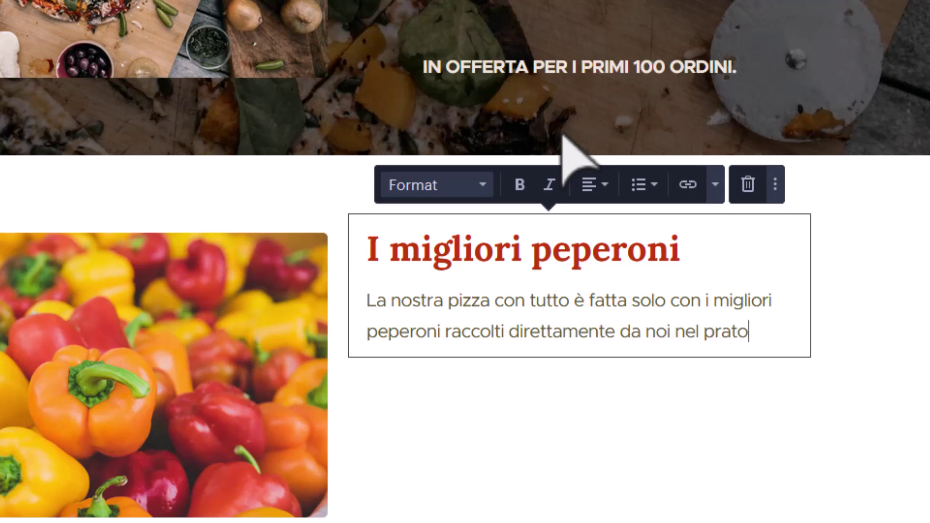
pyautogui.write(' del vicino.')
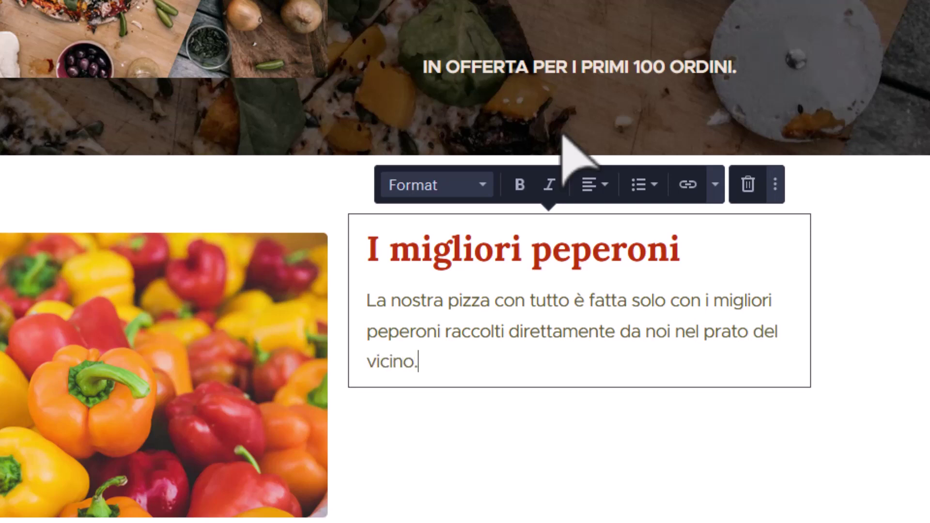
pyautogui.press('Return')
pyautogui.write('Po')
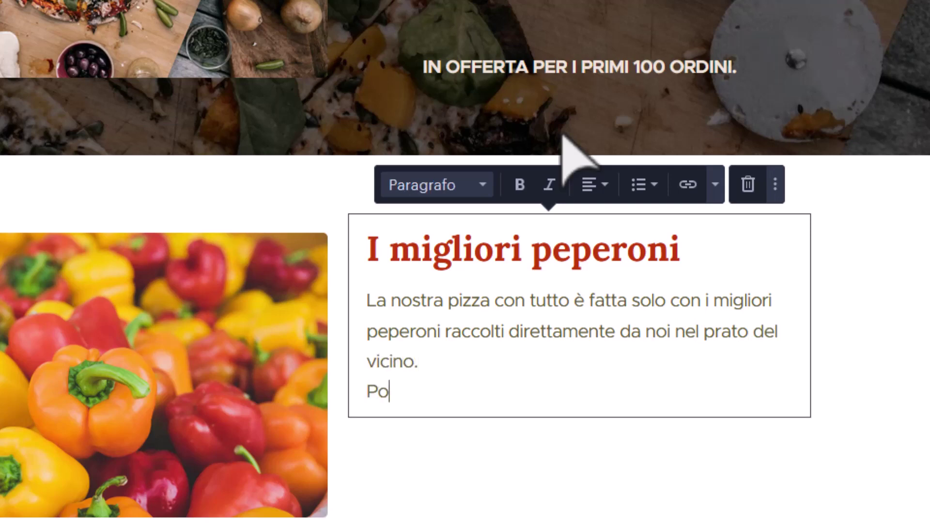
pyautogui.write('trai scegliere pe')
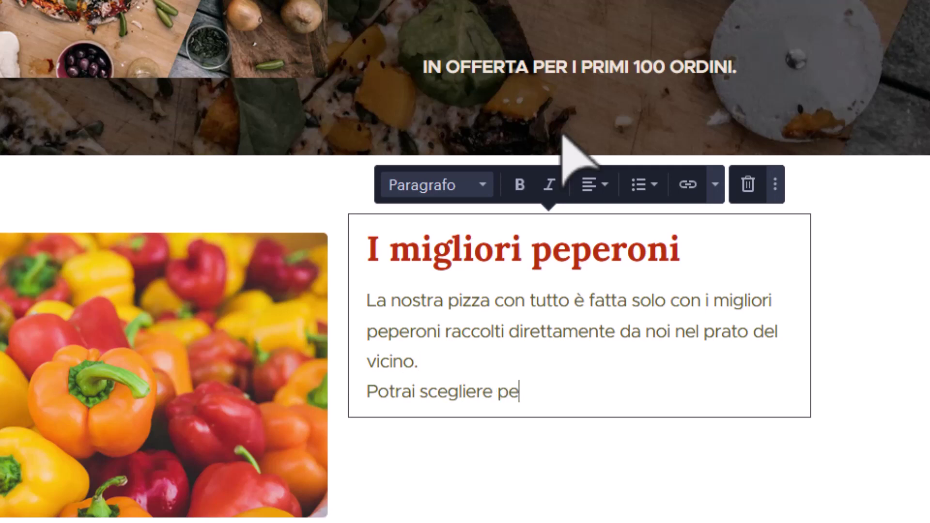
pyautogui.write('rsonalmente il c')
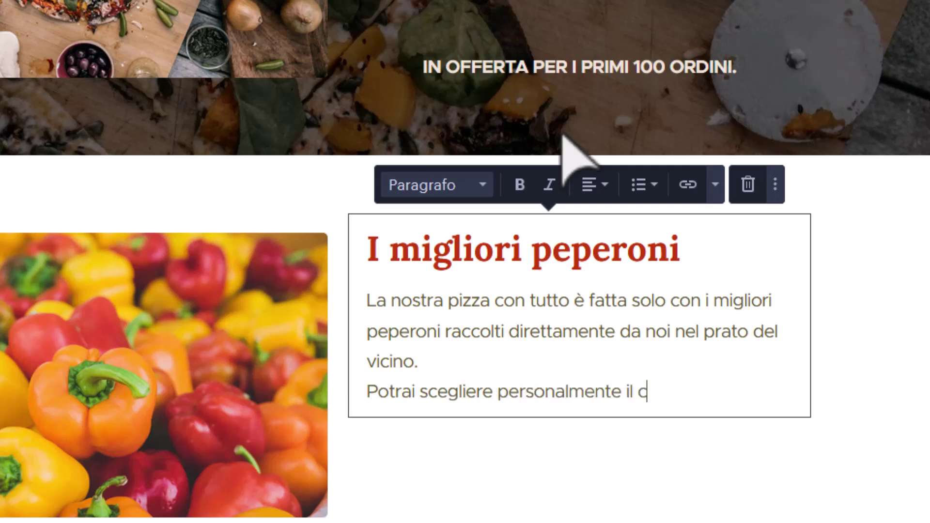
pyautogui.write('olore dei ')
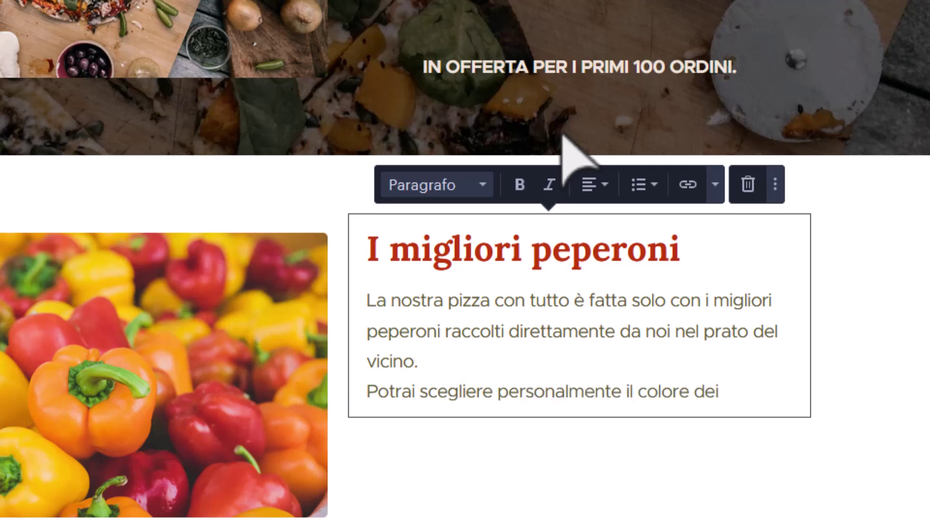
pyautogui.write('peperoni.')
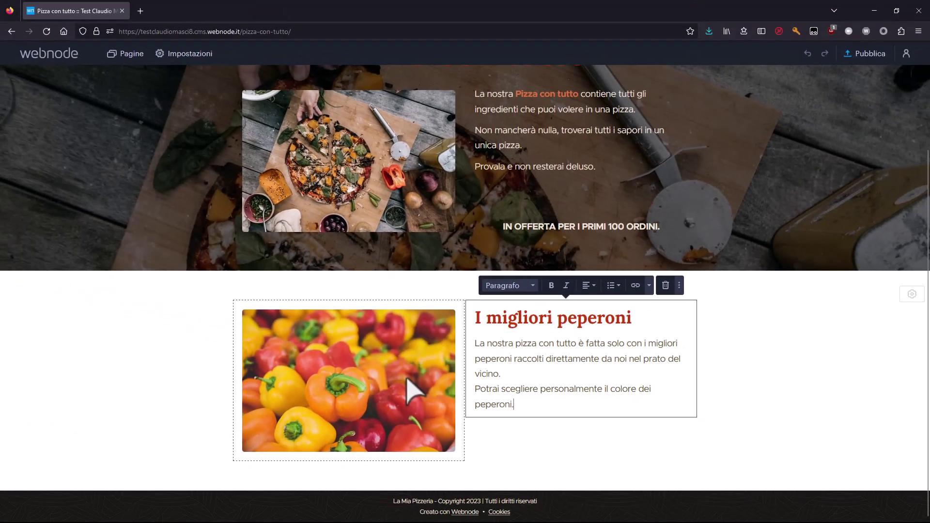
pyautogui.click(760, 411)
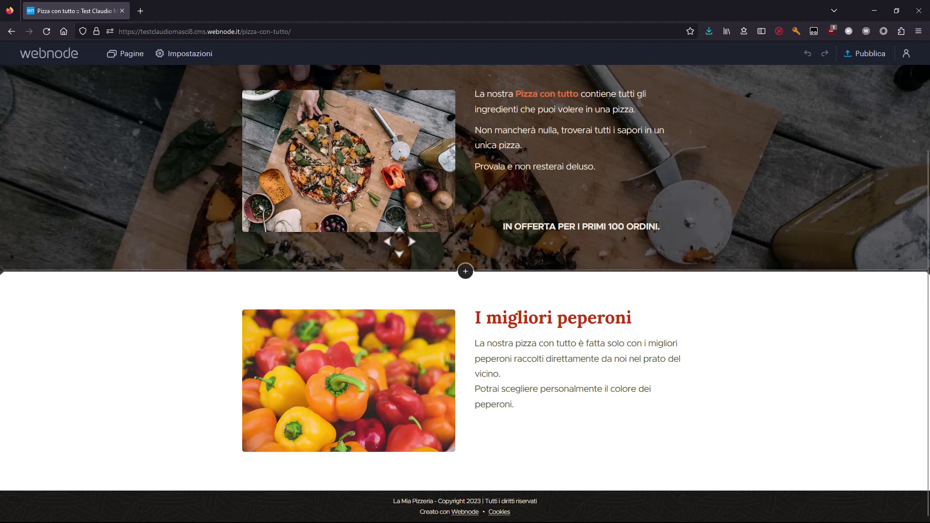
pyautogui.scroll(3, 485, 252)
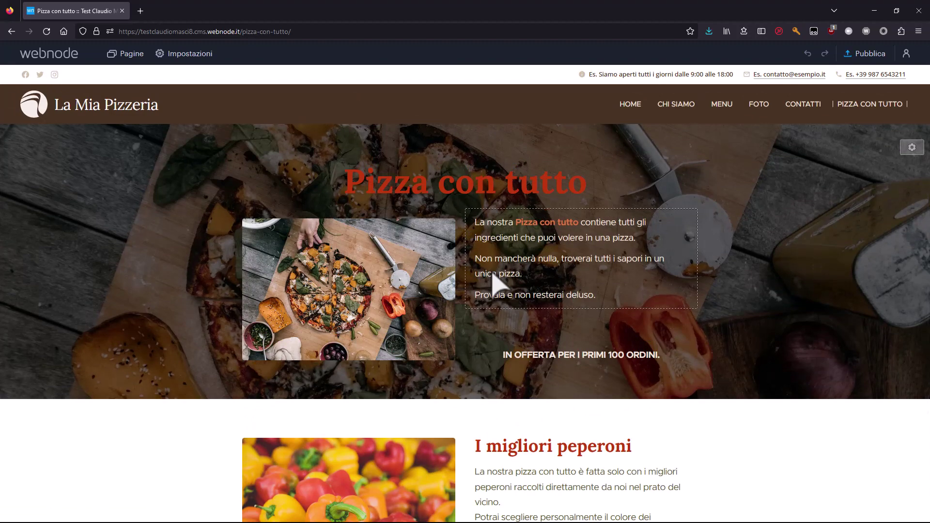
pyautogui.scroll(-3, 493, 281)
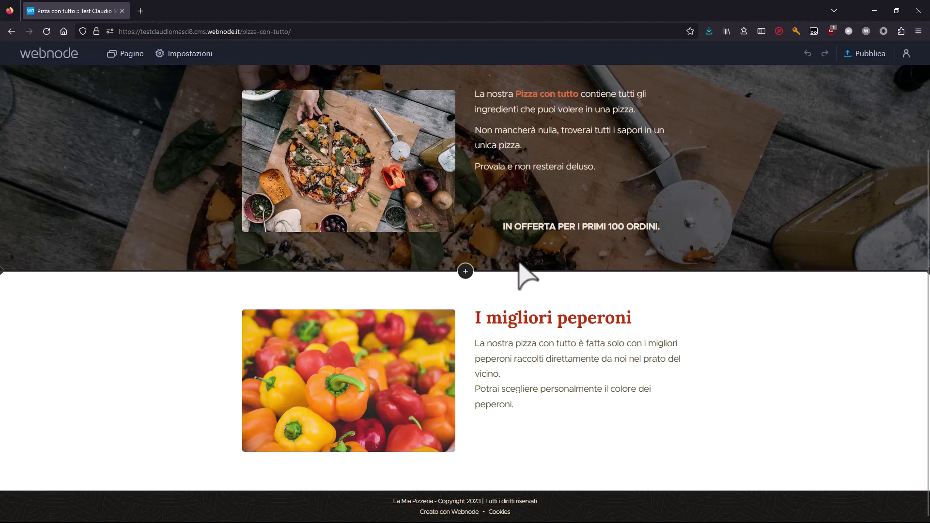
pyautogui.scroll(3, 524, 274)
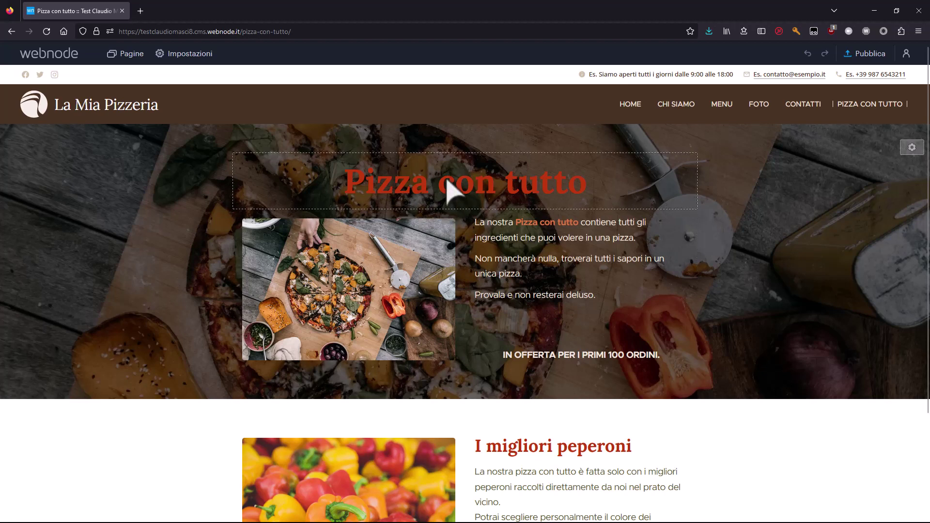
pyautogui.scroll(-3, 509, 238)
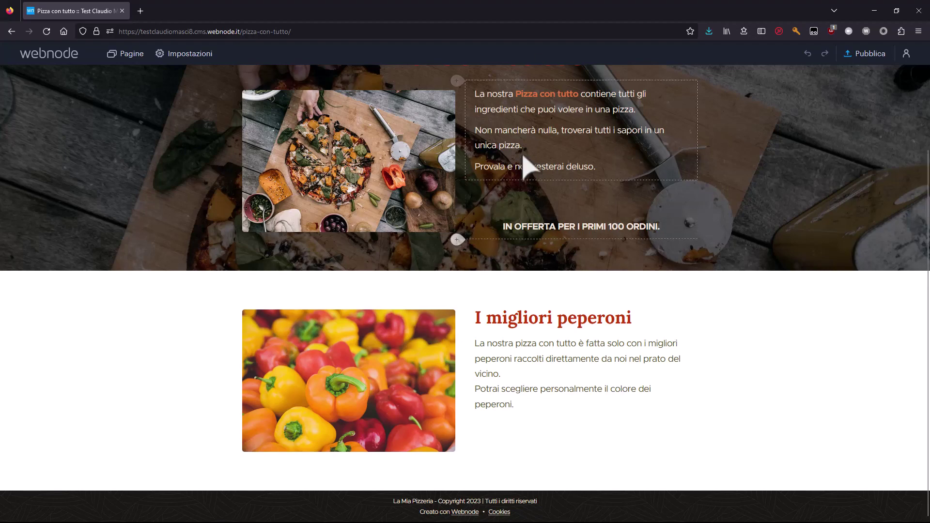
pyautogui.scroll(3, 533, 169)
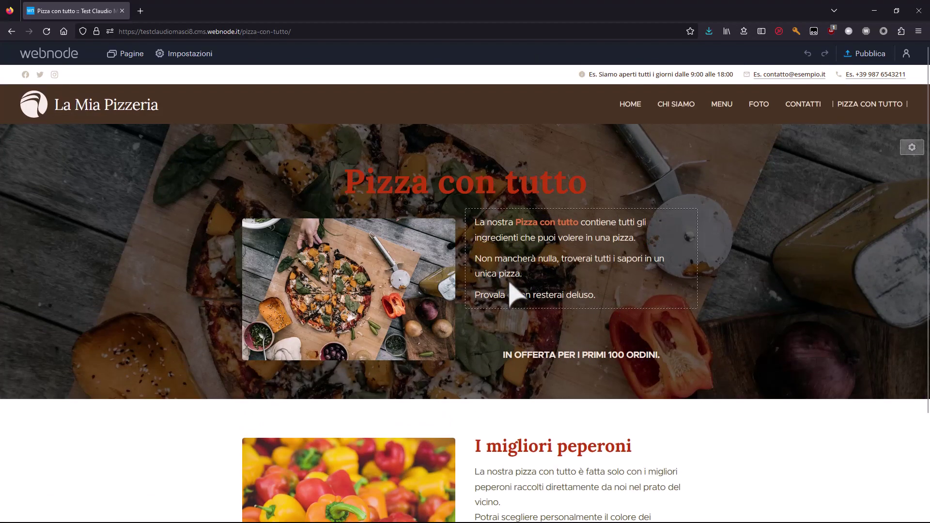
pyautogui.scroll(-3, 510, 289)
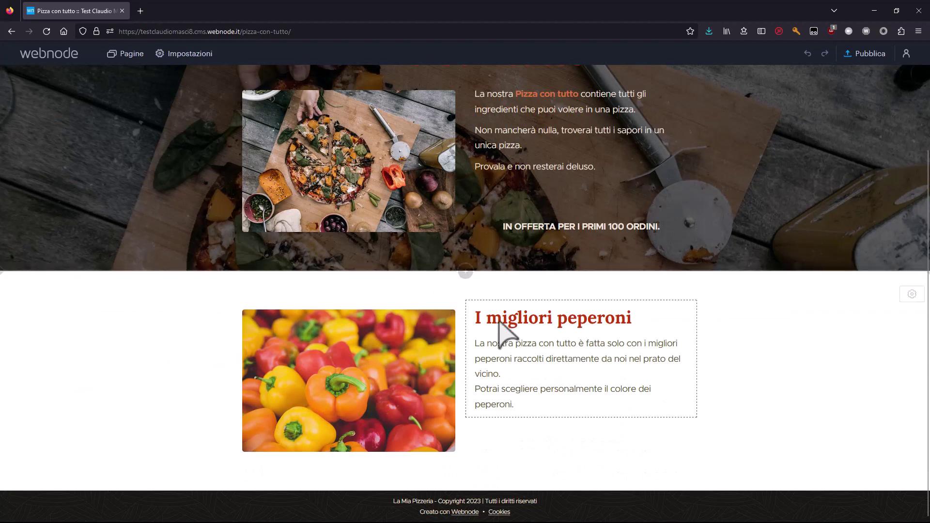
# Add a Testo e immagine section and replace its placeholder image with the olives photo.
pyautogui.click(465, 491)
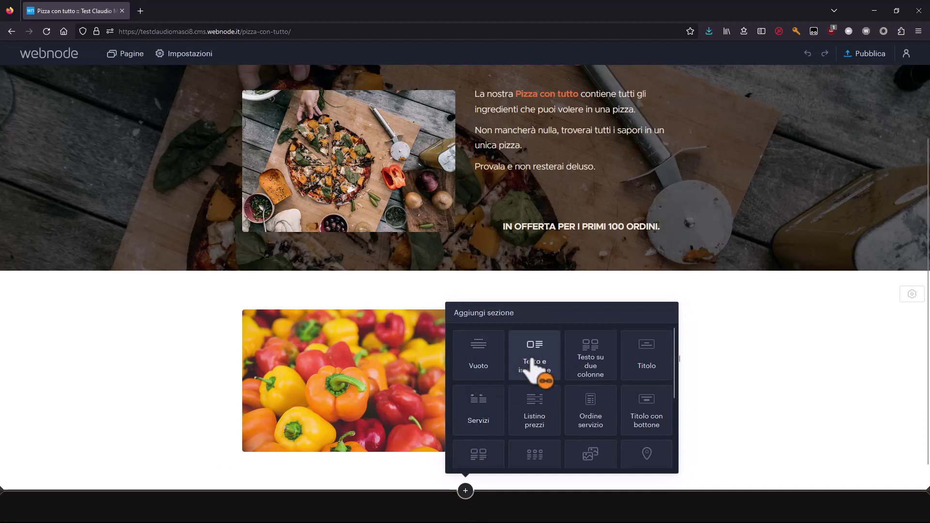
pyautogui.scroll(-2, 533, 353)
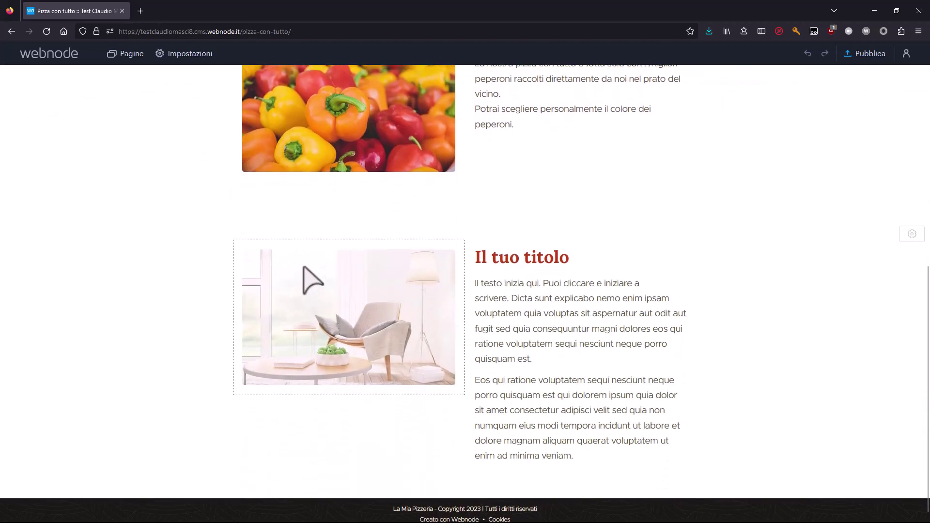
pyautogui.moveTo(304, 272)
pyautogui.click(327, 225)
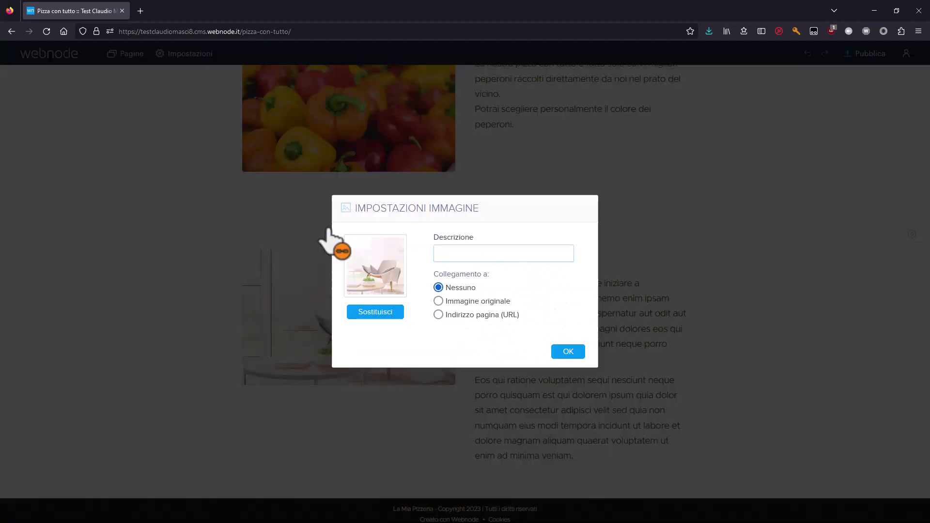
pyautogui.click(370, 312)
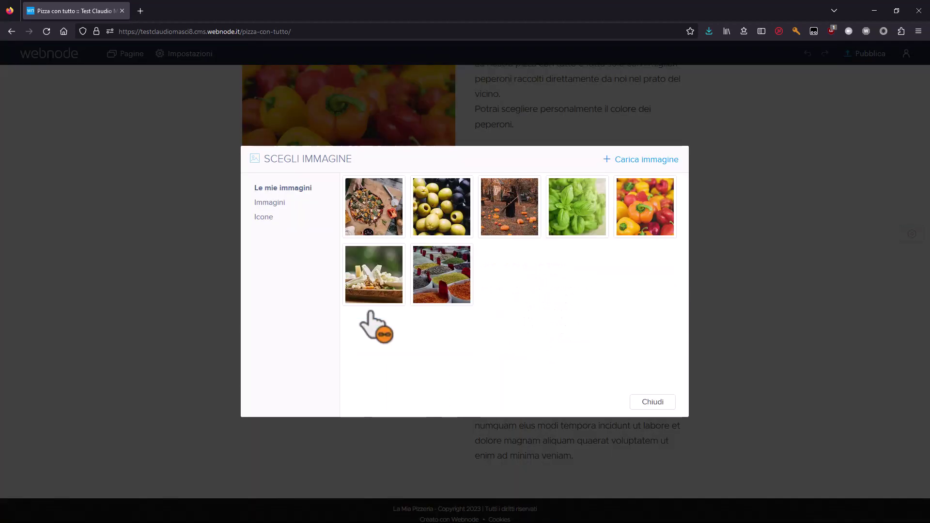
pyautogui.click(444, 200)
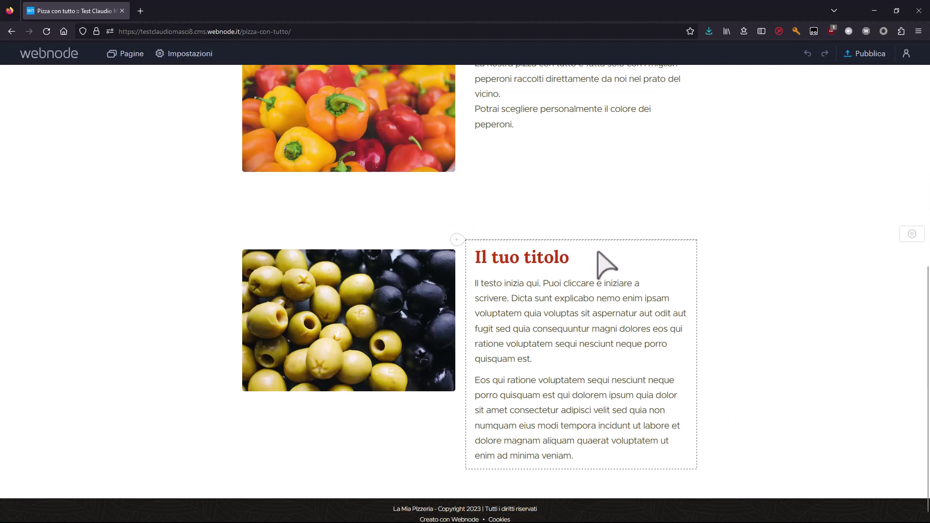
# Set the new section's background colour to beige, also trying brown.
pyautogui.click(912, 234)
pyautogui.click(867, 277)
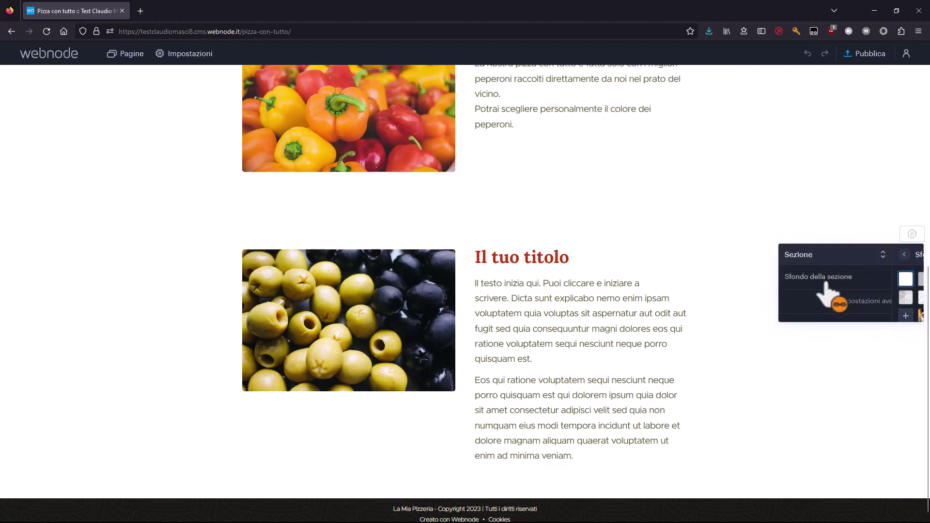
pyautogui.click(829, 281)
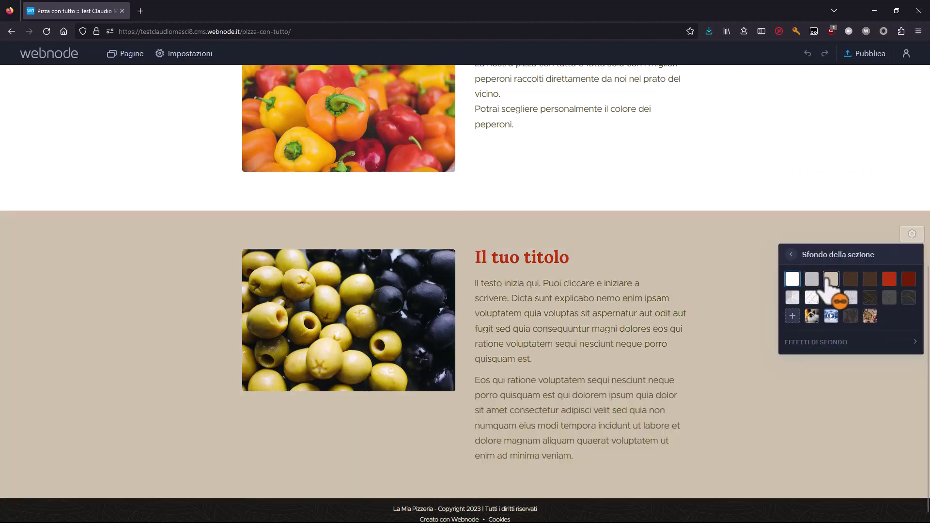
pyautogui.click(850, 280)
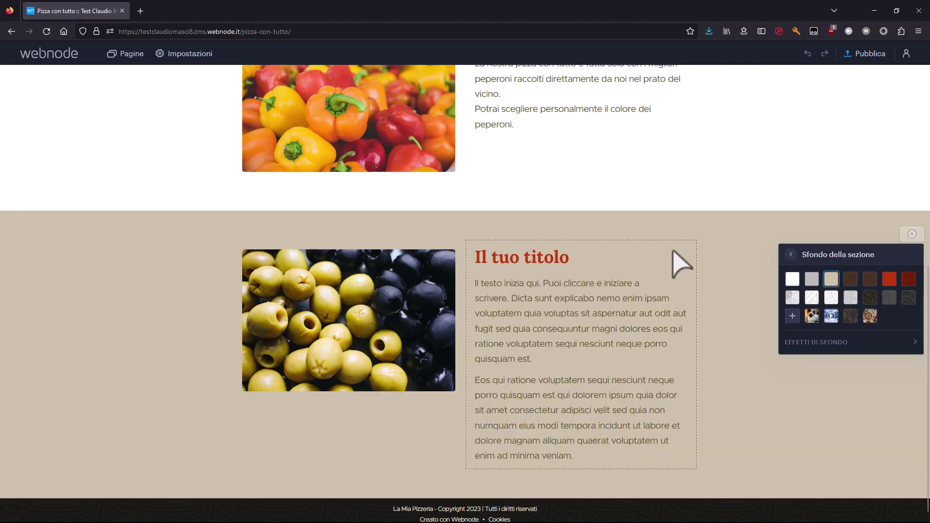
# Title the olives section 'Le migliori olive greche'.
pyautogui.tripleClick(556, 257)
pyautogui.write('Le migliori ')
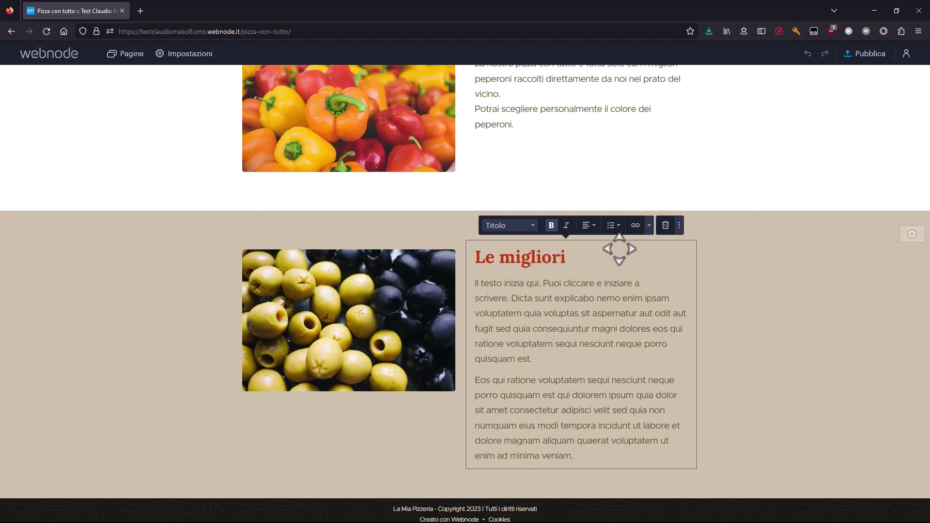
pyautogui.write('olive')
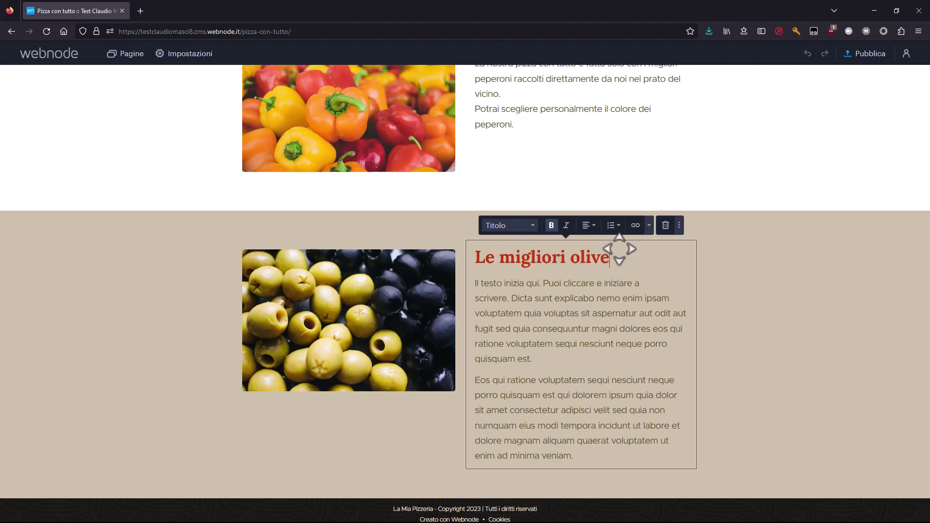
pyautogui.write(' G')
pyautogui.press('BackSpace')
pyautogui.write('greche')
# Replace the body with three olives paragraphs, starting 'Provale "So greche" cit.' and ending 'raccolte singolarmente a mano da noi.'.
pyautogui.hotkey('ctrl', 'a')
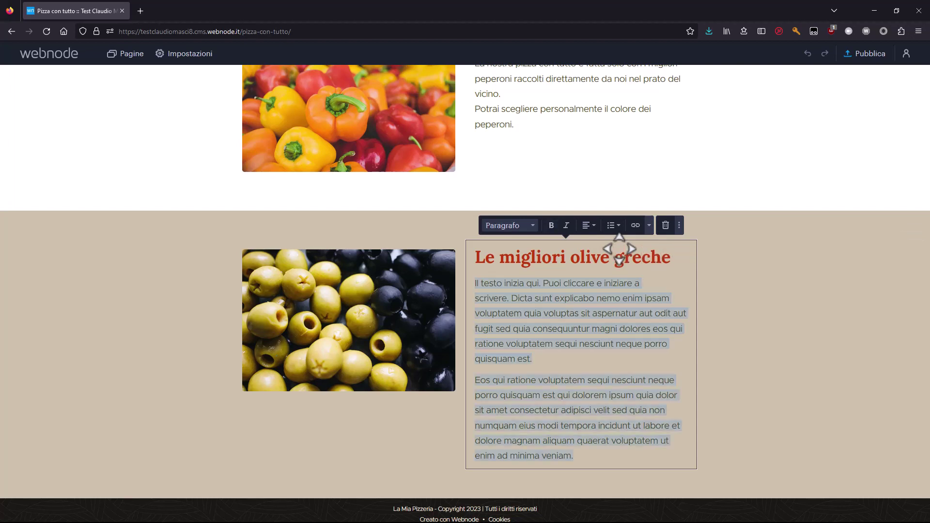
pyautogui.write('Prova')
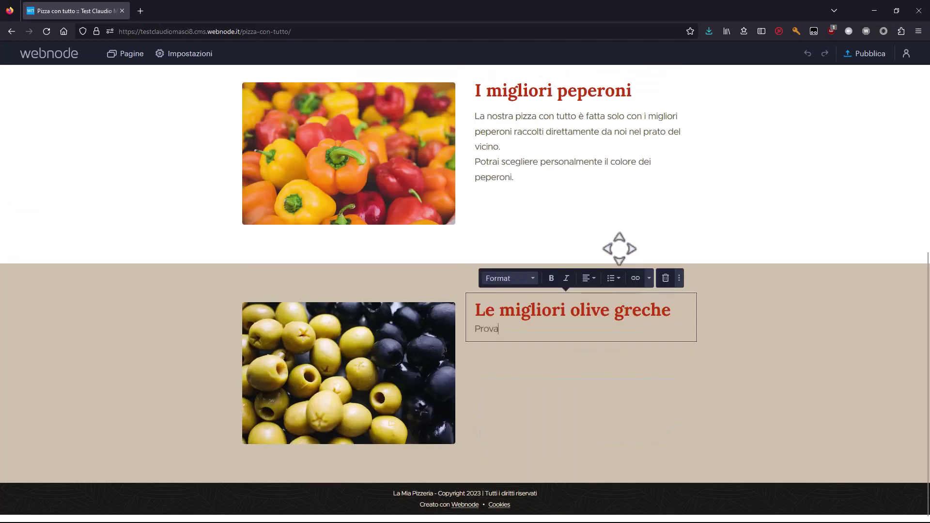
pyautogui.write('le')
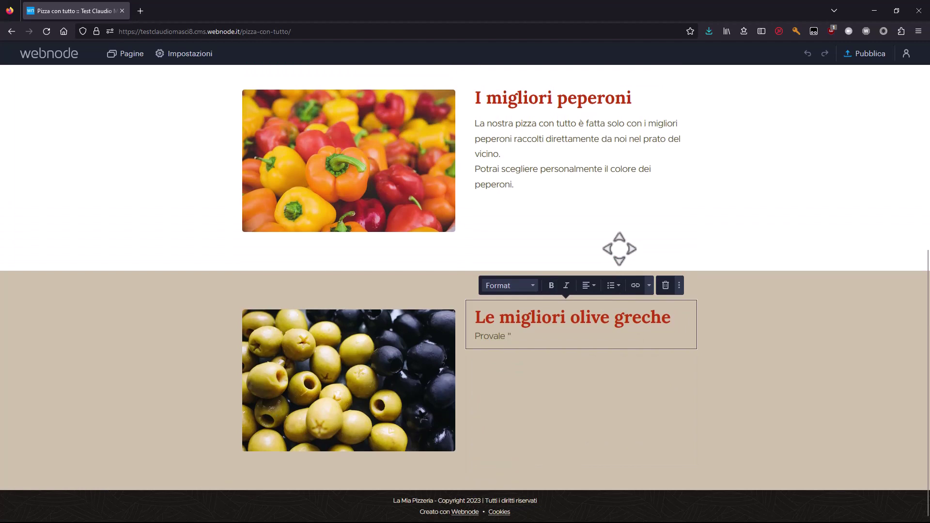
pyautogui.write(' "So gre')
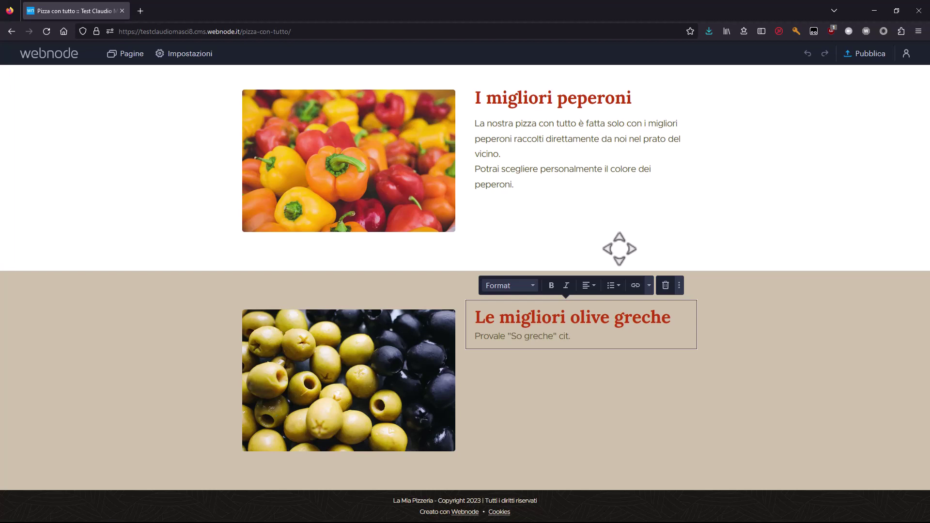
pyautogui.write('che" cit.')
pyautogui.press('Return')
pyautogui.write('La nostra pizza con tutto')
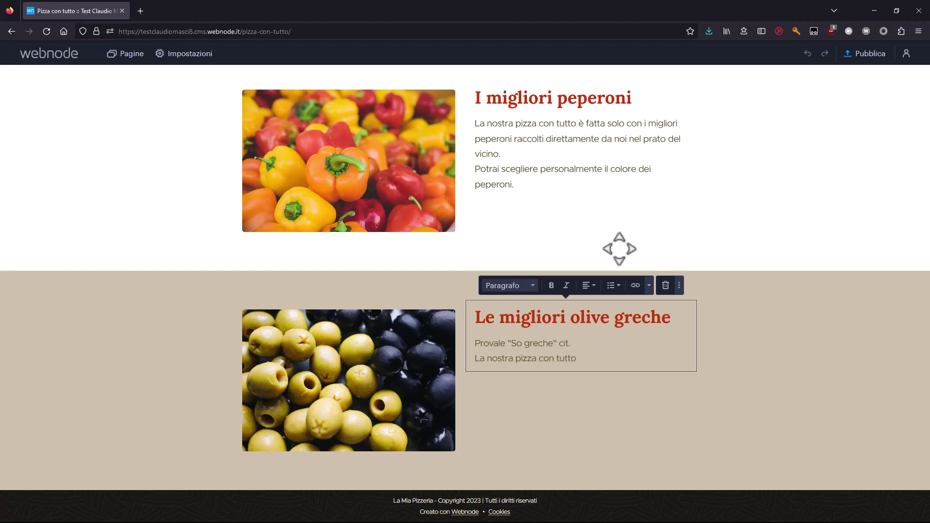
pyautogui.hotkey('shift', 'Right')
pyautogui.write('Sull')
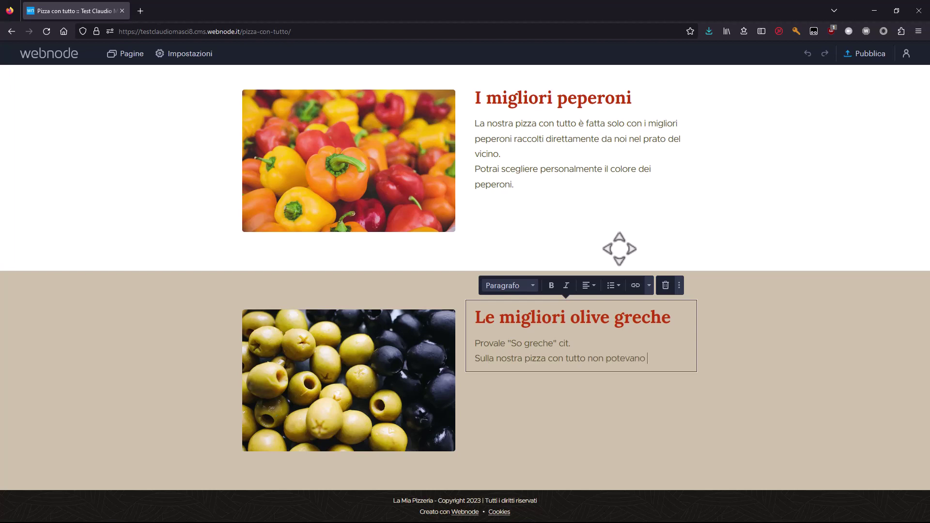
pyautogui.write('e olive')
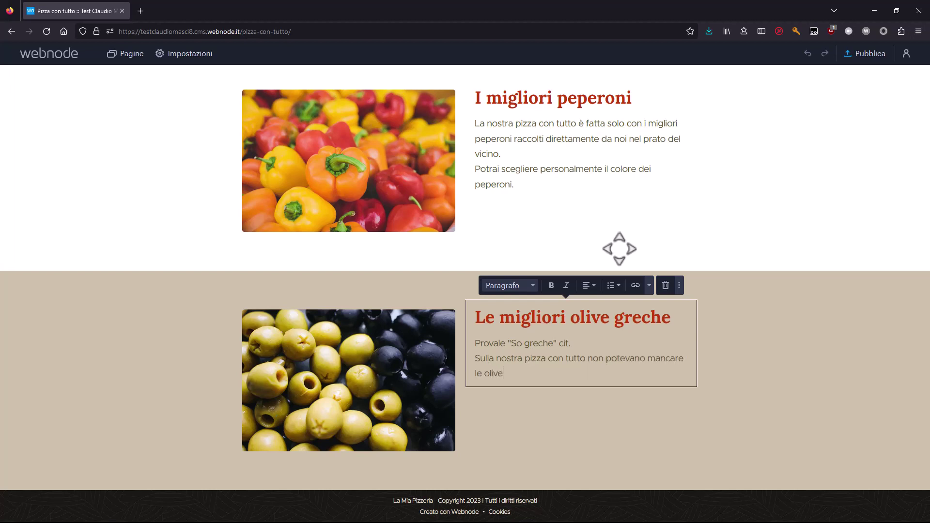
pyautogui.write(',')
pyautogui.press('BackSpace')
pyautogui.press('BackSpace')
pyautogui.write('.')
pyautogui.press('Return')
pyautogui.write('Tu')
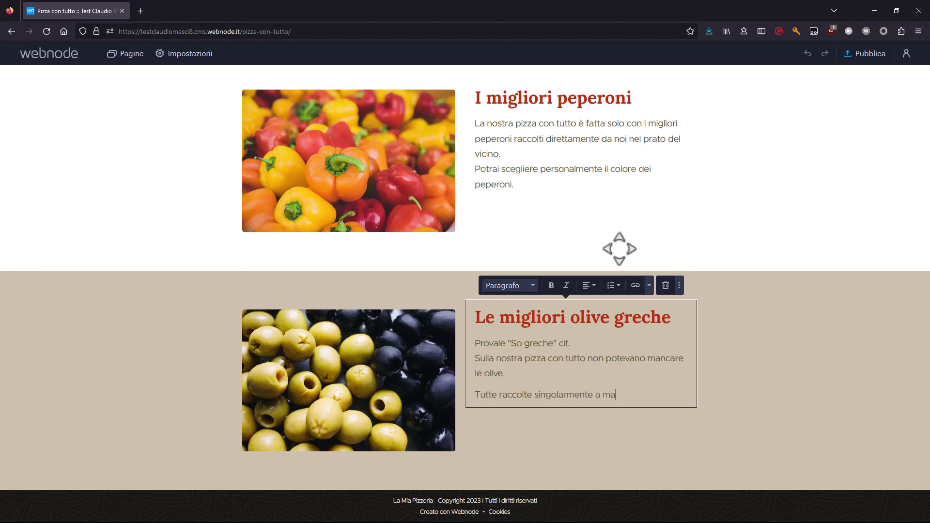
pyautogui.scroll(1, 444, 335)
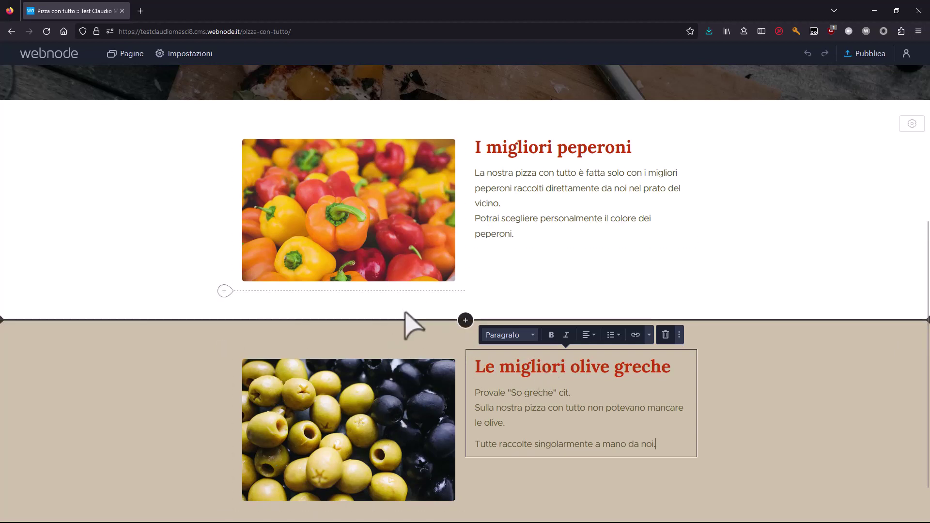
# Move the olives photo to the right of its text and begin adding another section.
pyautogui.scroll(2, 351, 204)
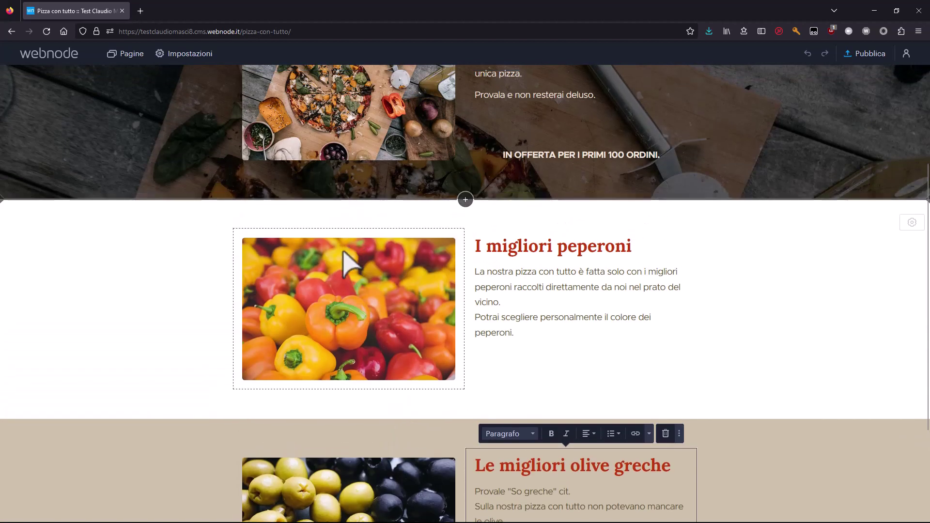
pyautogui.scroll(-3, 533, 303)
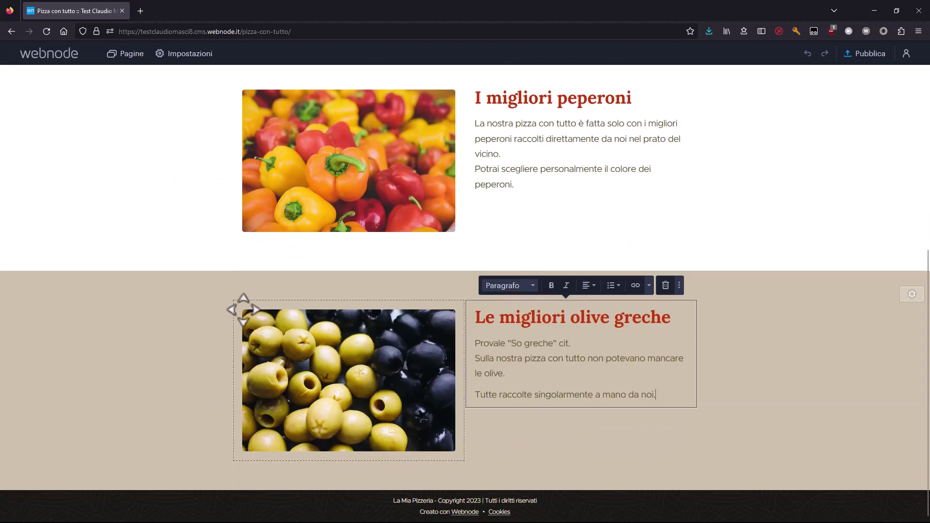
pyautogui.moveTo(241, 305); pyautogui.dragTo(753, 367)
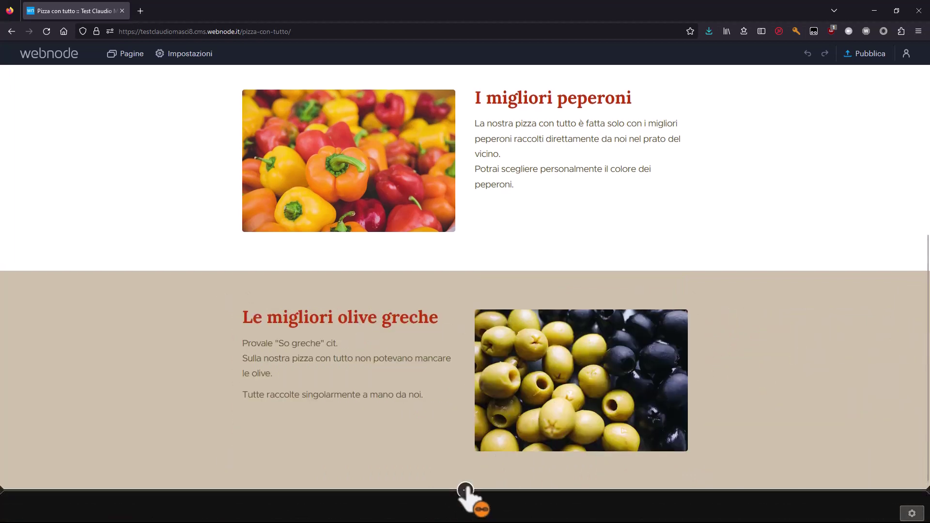
pyautogui.click(465, 490)
# Replace the new section's placeholder image with the basil photo from the gallery.
pyautogui.scroll(-3, 547, 370)
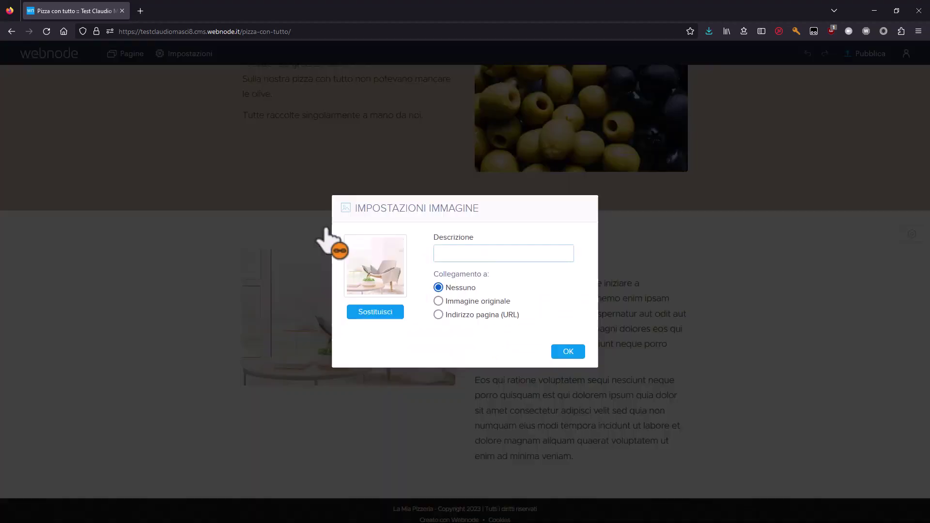
pyautogui.click(376, 315)
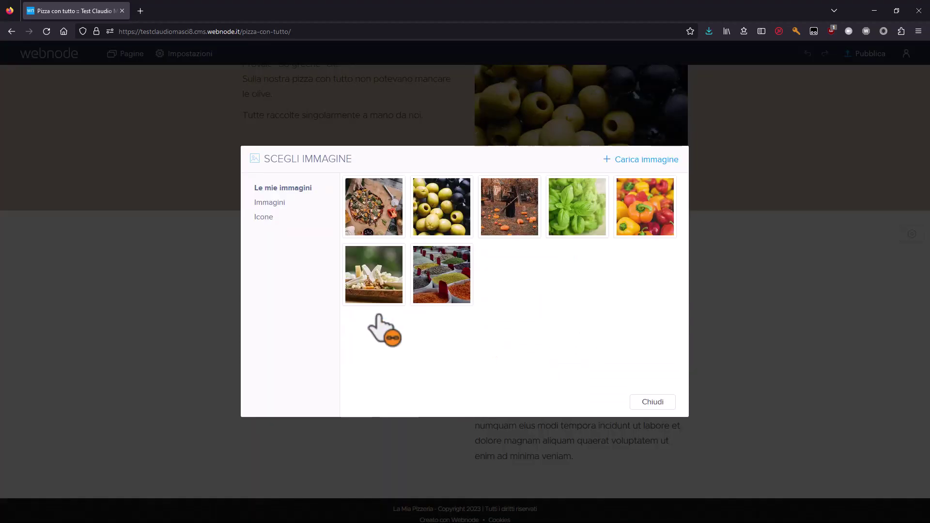
pyautogui.click(576, 209)
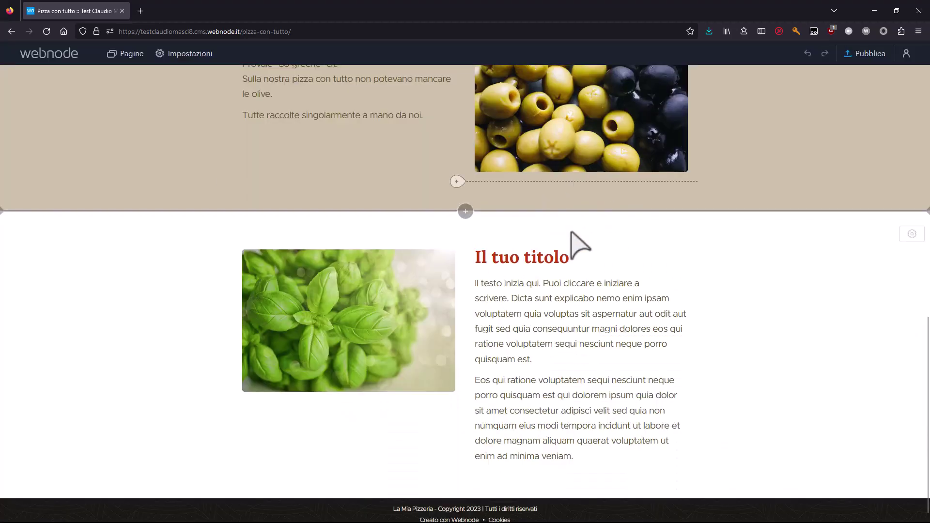
pyautogui.scroll(7, 499, 305)
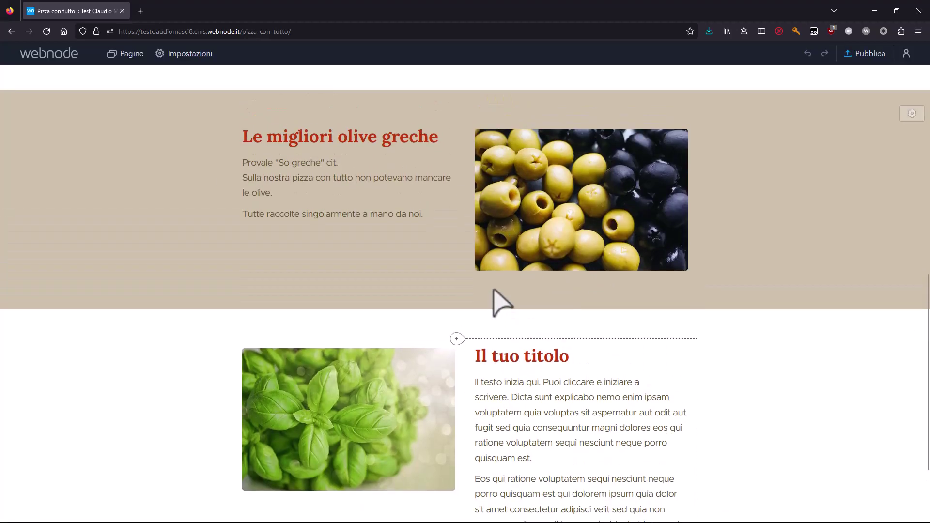
# Set 'Collegamento a: Immagine originale' on the peppers, olives and basil images.
pyautogui.click(409, 233)
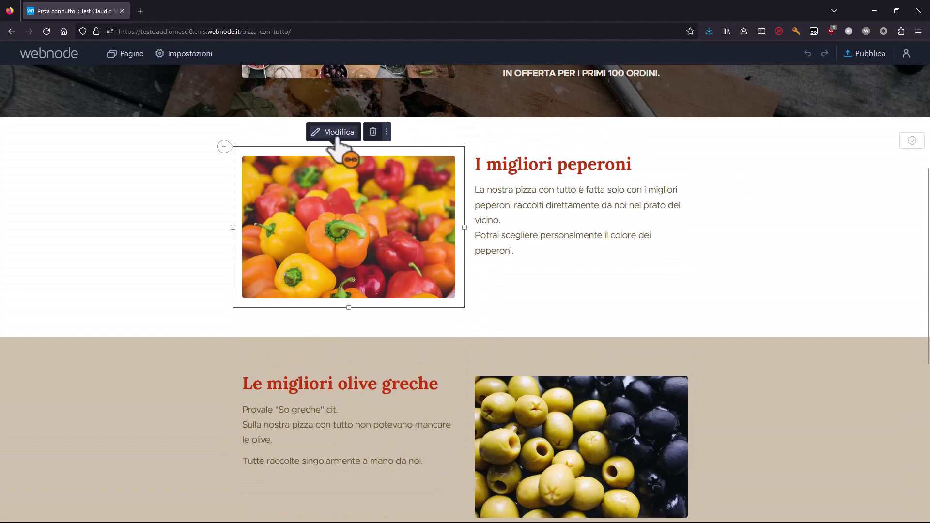
pyautogui.click(339, 133)
pyautogui.click(478, 300)
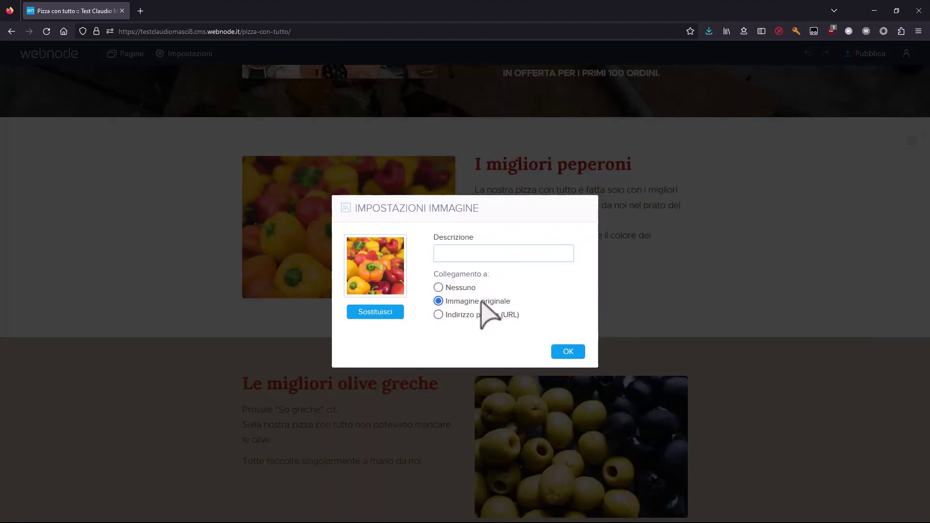
pyautogui.click(569, 352)
pyautogui.scroll(-3, 536, 343)
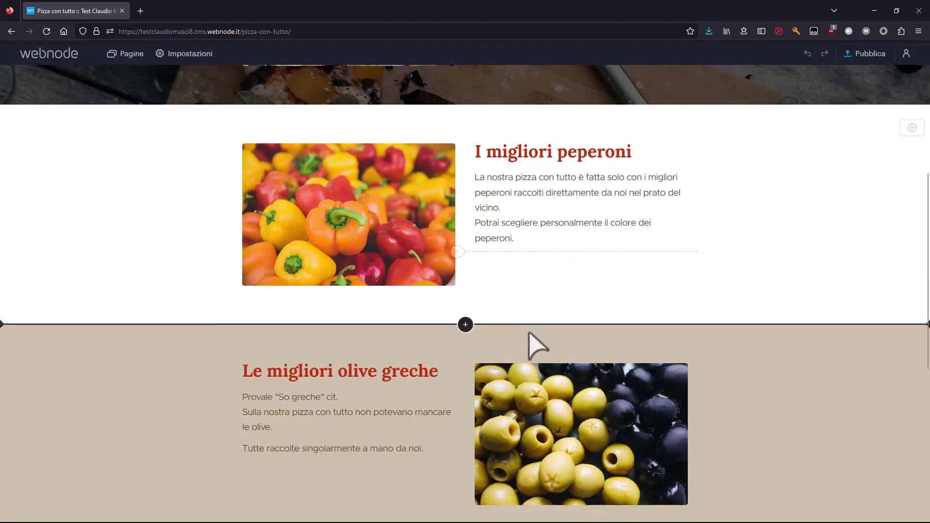
pyautogui.click(557, 276)
pyautogui.click(562, 203)
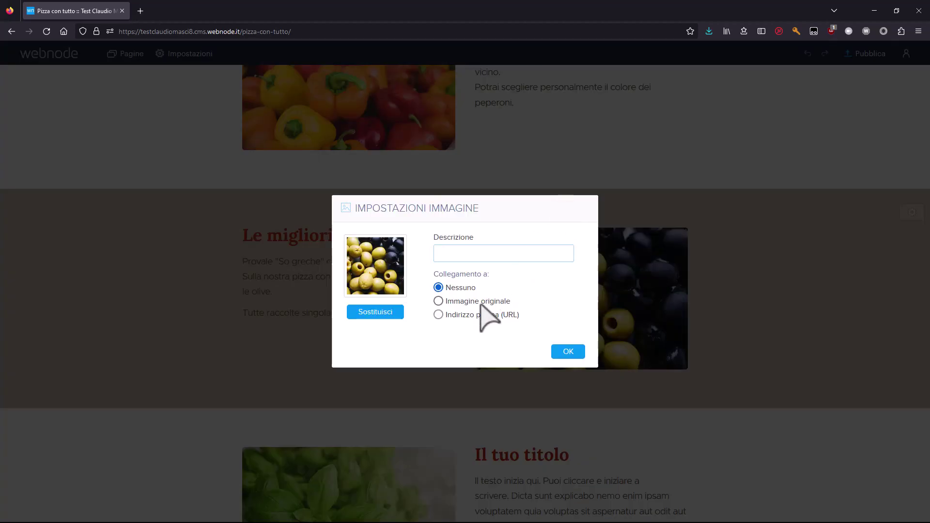
pyautogui.click(484, 301)
pyautogui.click(568, 352)
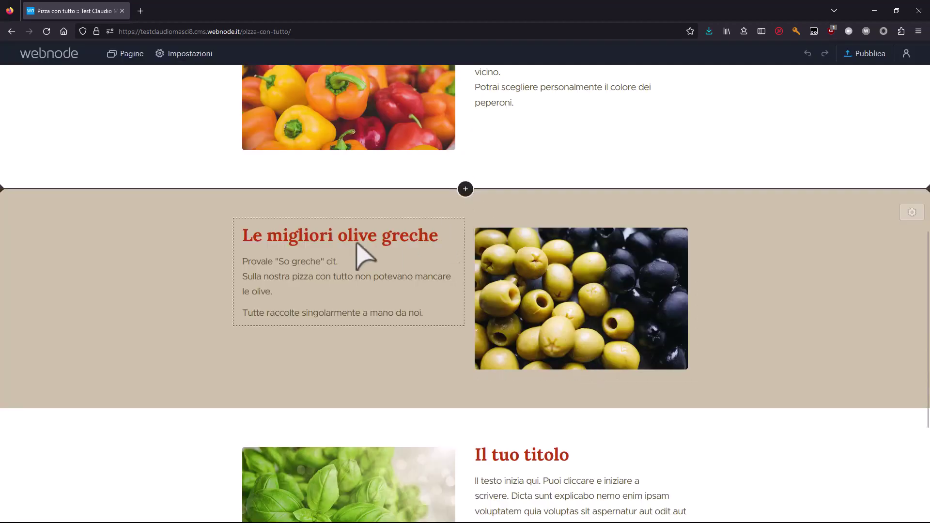
pyautogui.scroll(-3, 373, 285)
pyautogui.click(376, 281)
pyautogui.click(342, 217)
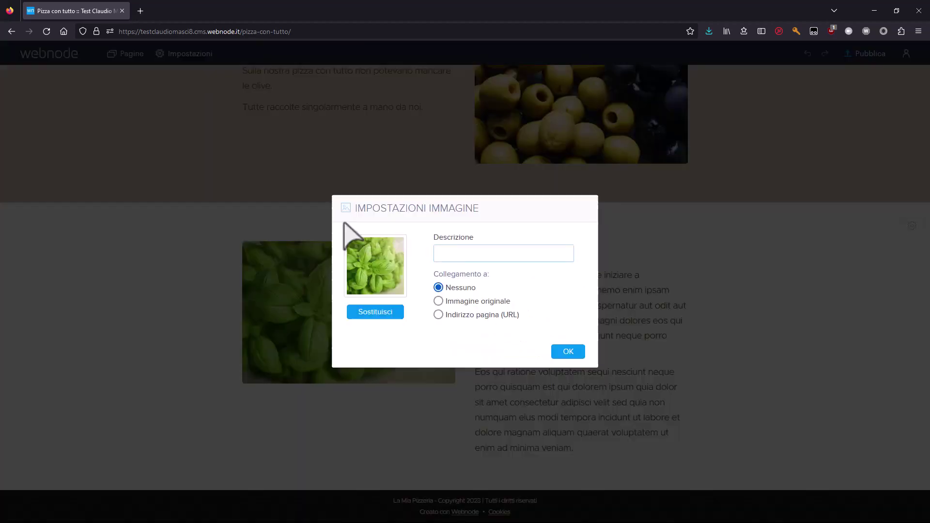
pyautogui.click(462, 302)
pyautogui.click(572, 353)
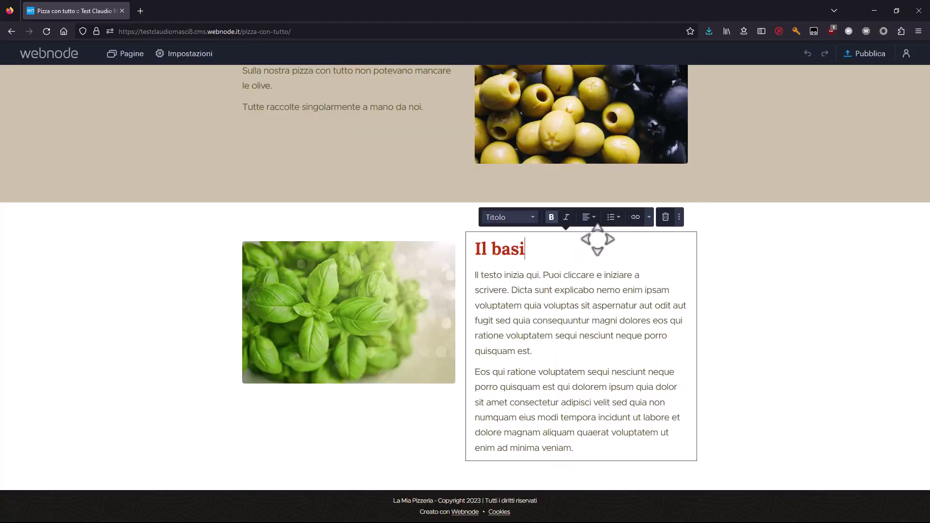
# Replace the basil placeholder text with a paragraph starting 'Su ogni pizza che si rispetti', bolding 'pizza con tutto'.
pyautogui.hotkey('ctrl', 'shift', 'End')
pyautogui.write('Su og')
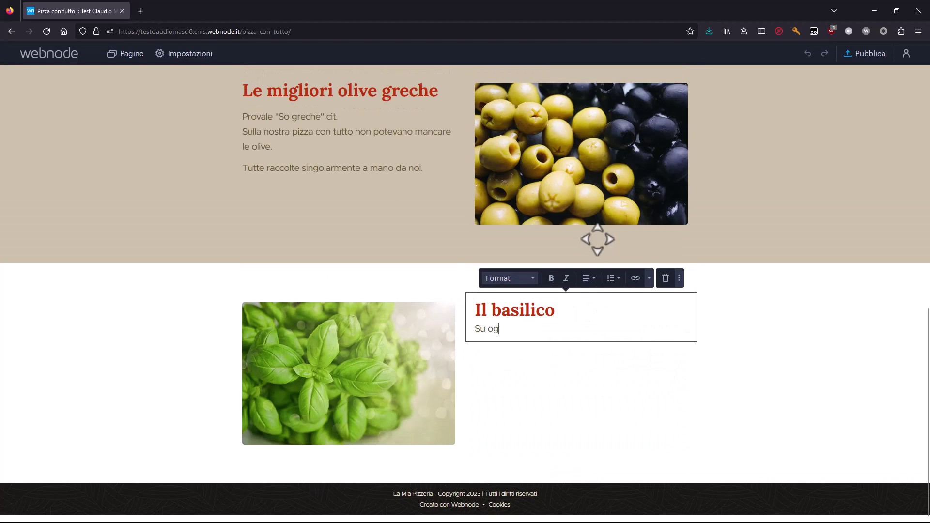
pyautogui.write('ni pizza ch')
pyautogui.write('e r')
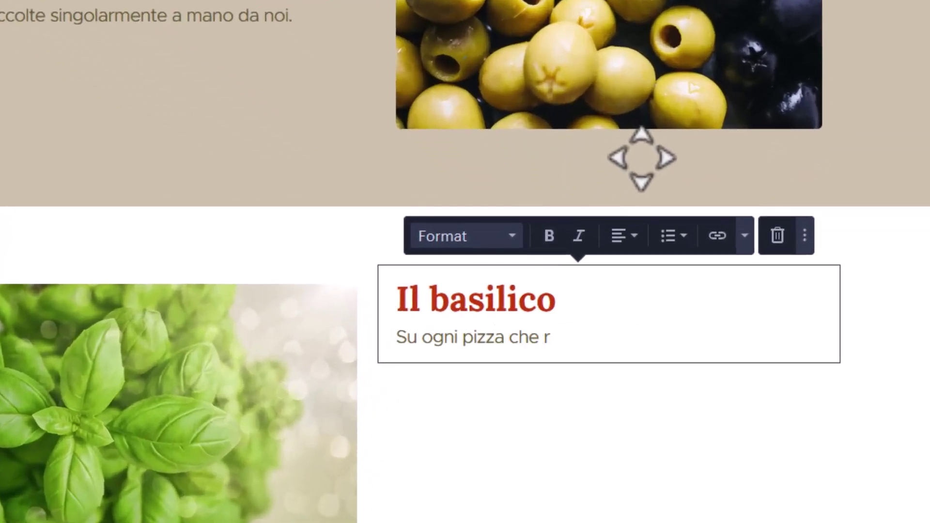
pyautogui.press('BackSpace')
pyautogui.write('si rispetti non')
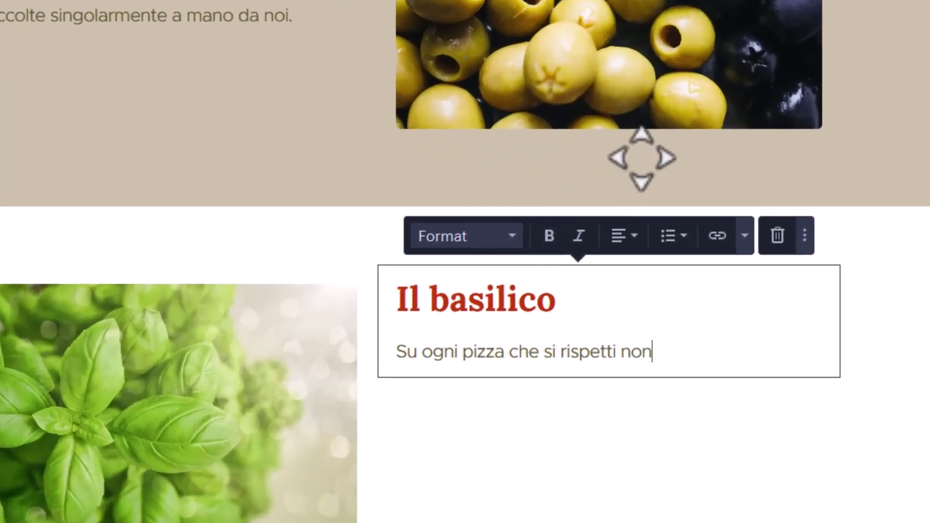
pyautogui.write(' può mancare')
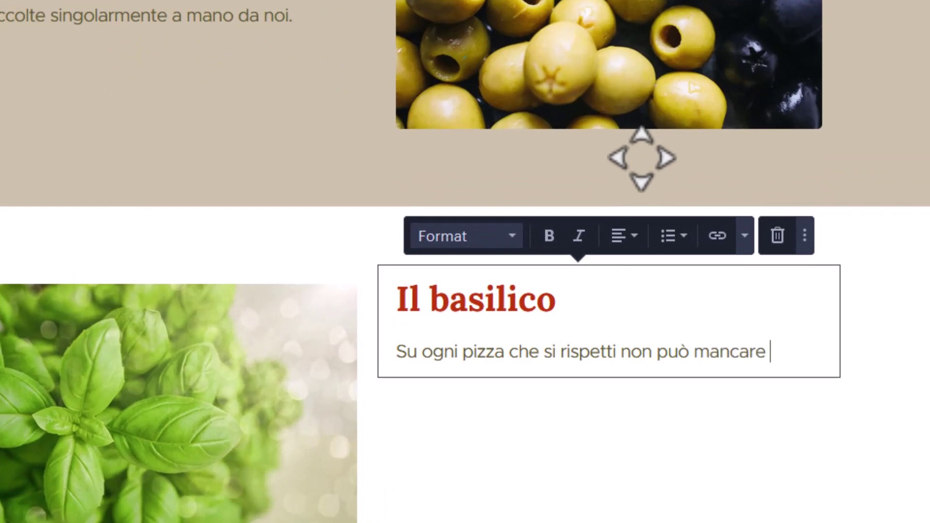
pyautogui.write(' il basili')
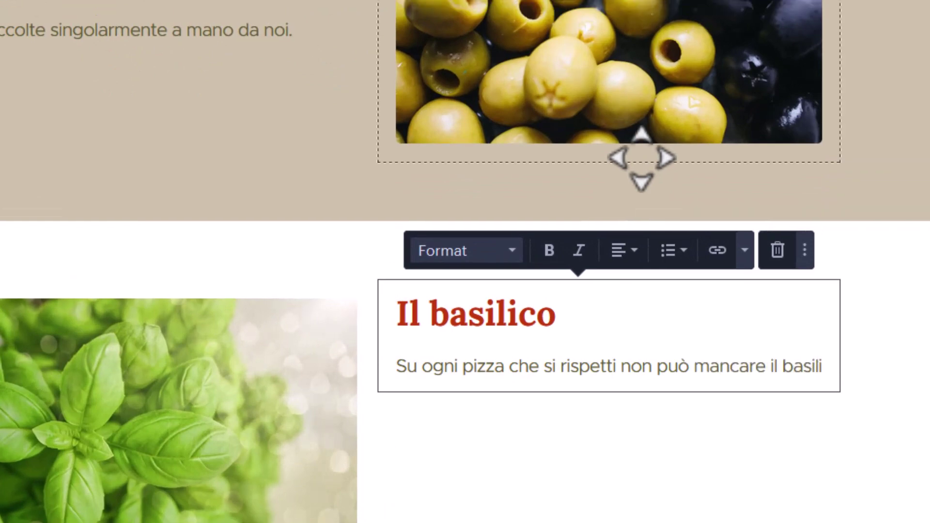
pyautogui.write('co, quindi anche la nostr')
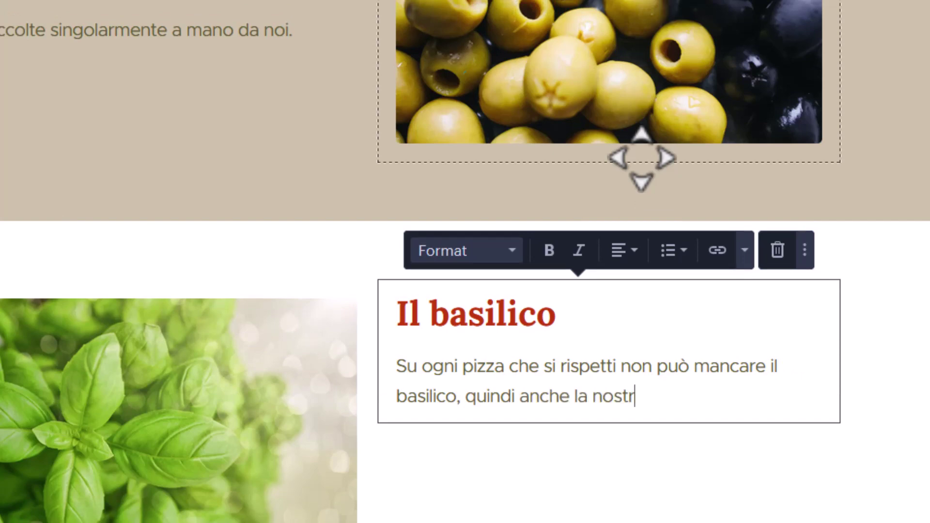
pyautogui.write('a pizza con tutto h')
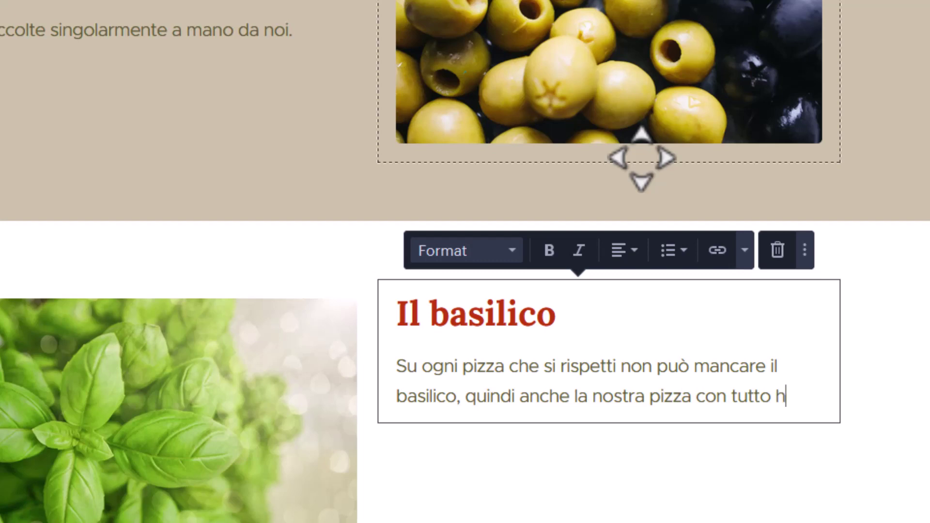
pyautogui.write('a la sua dose di ')
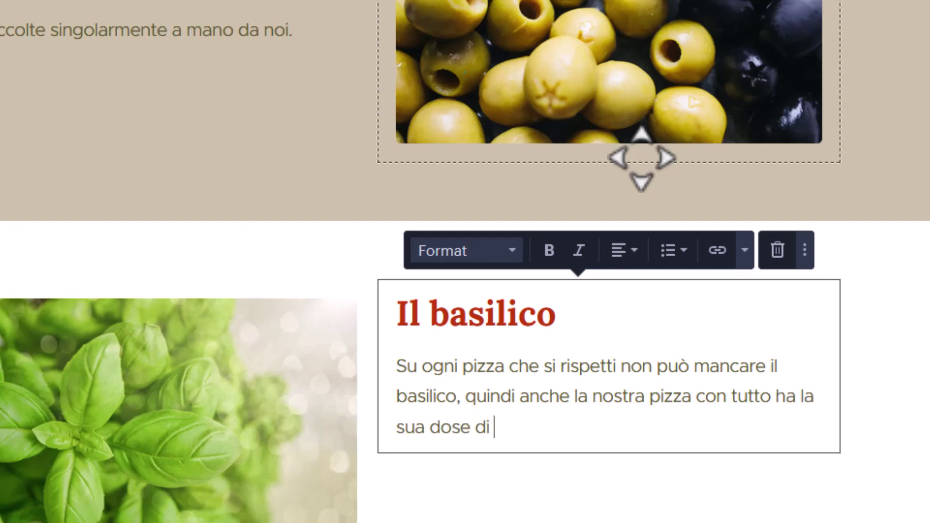
pyautogui.write('balisico.')
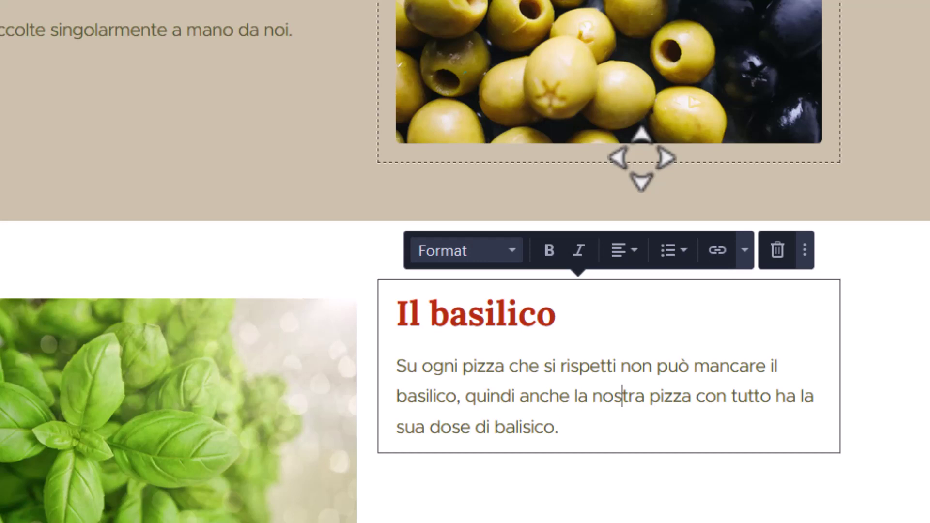
pyautogui.moveTo(650, 396); pyautogui.dragTo(771, 397)
pyautogui.click(551, 249)
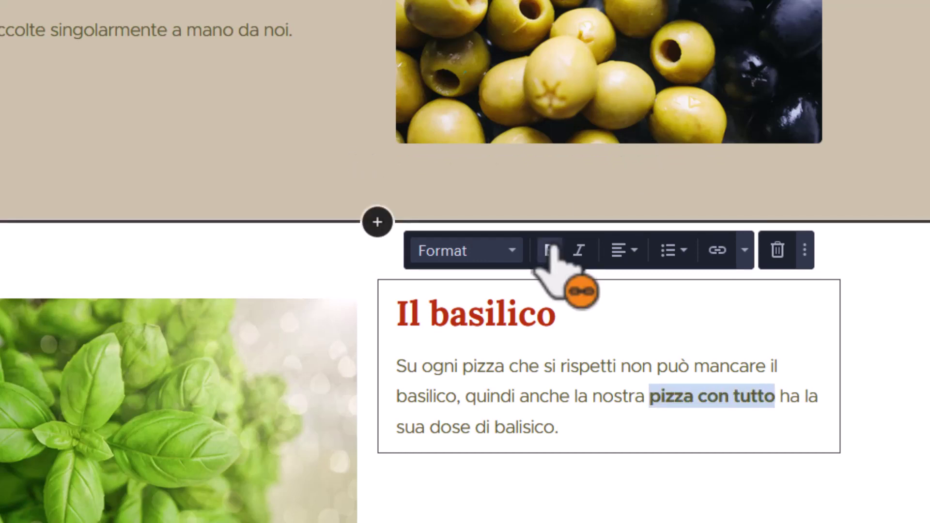
# Add a second paragraph ending 'lo abbiamo comprato al supermercato.'.
pyautogui.click(615, 433)
pyautogui.press('Return')
pyautogui.write('Ti asp')
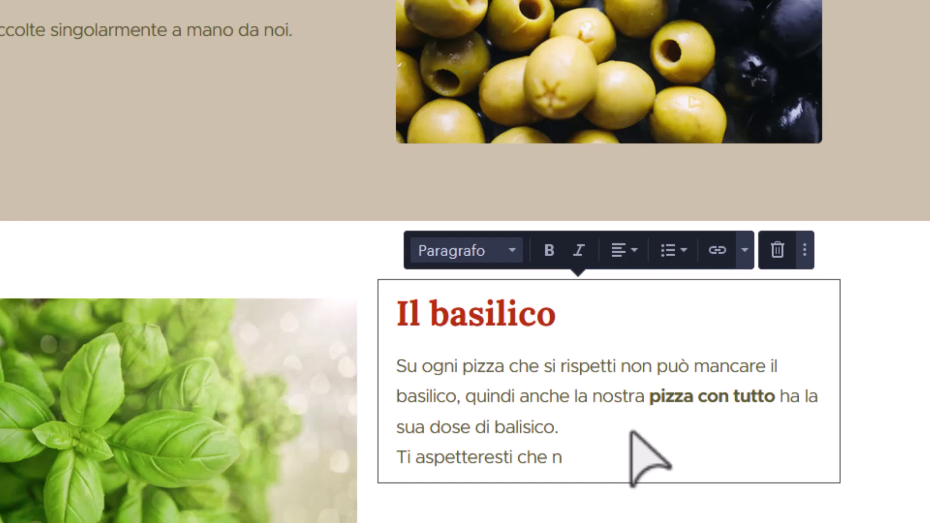
pyautogui.write('etteresti che anche in questo caso sia stato')
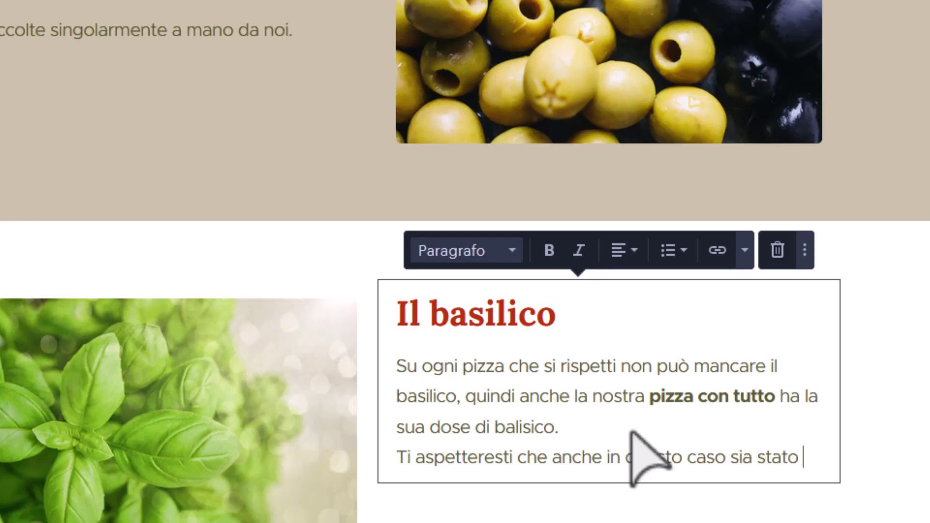
pyautogui.write('raccolto a man')
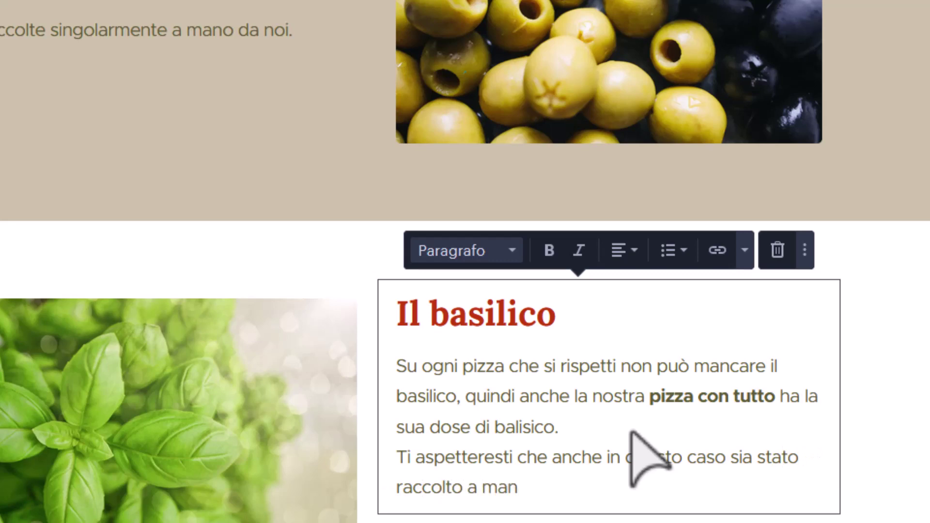
pyautogui.write('ma l')
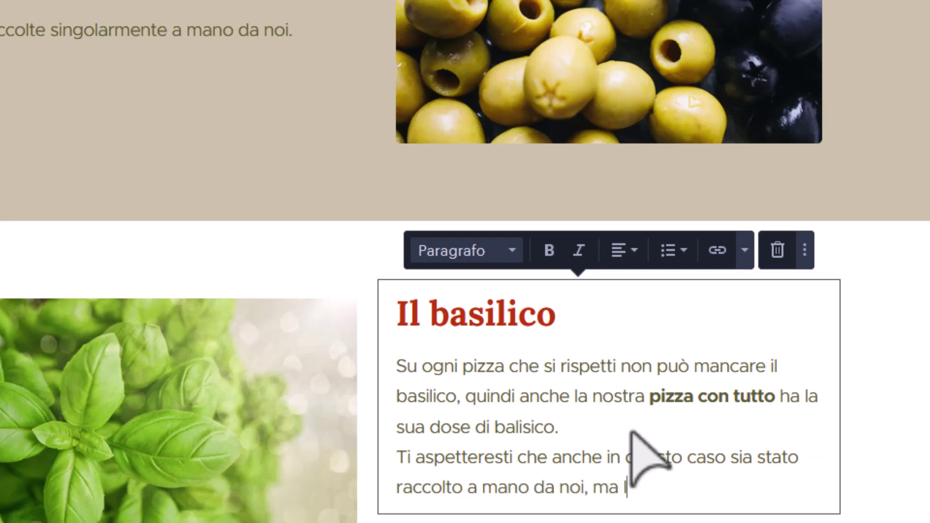
pyautogui.write('o abbiamo ')
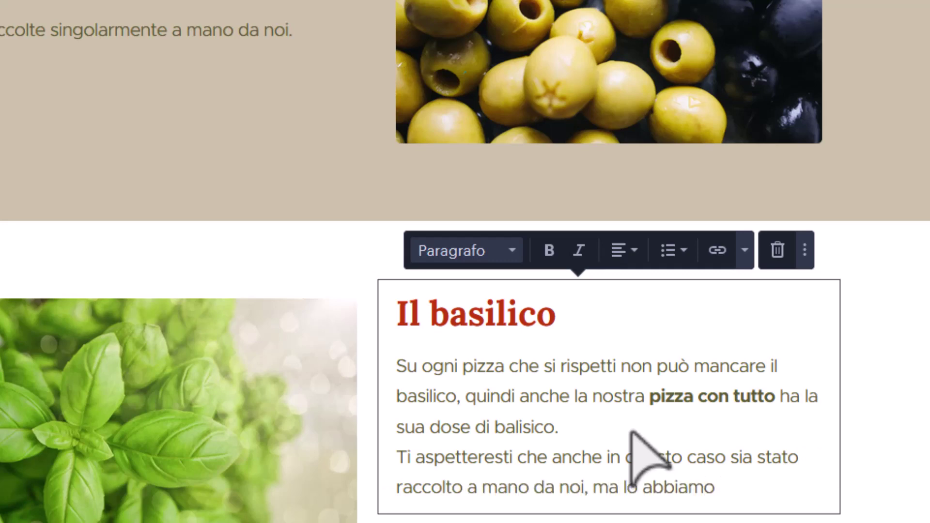
pyautogui.write('comprato al supèe')
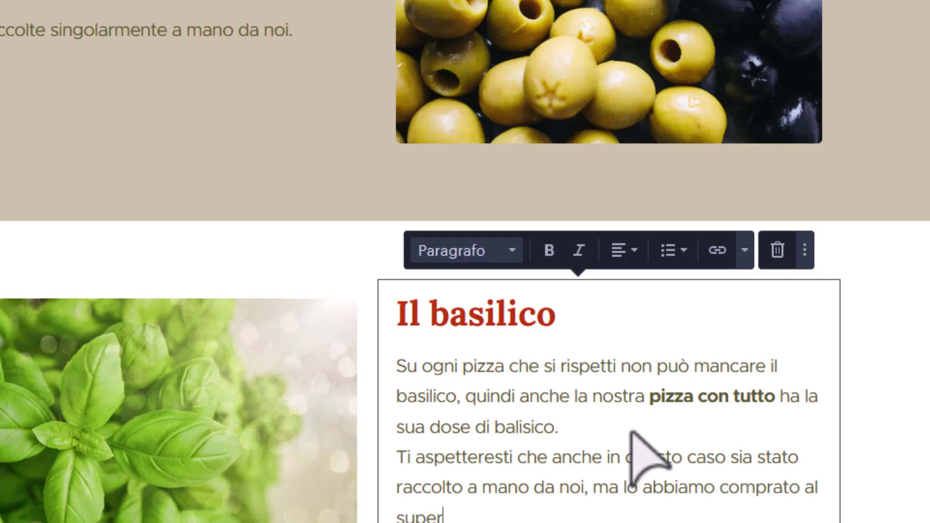
pyautogui.write('mercato.')
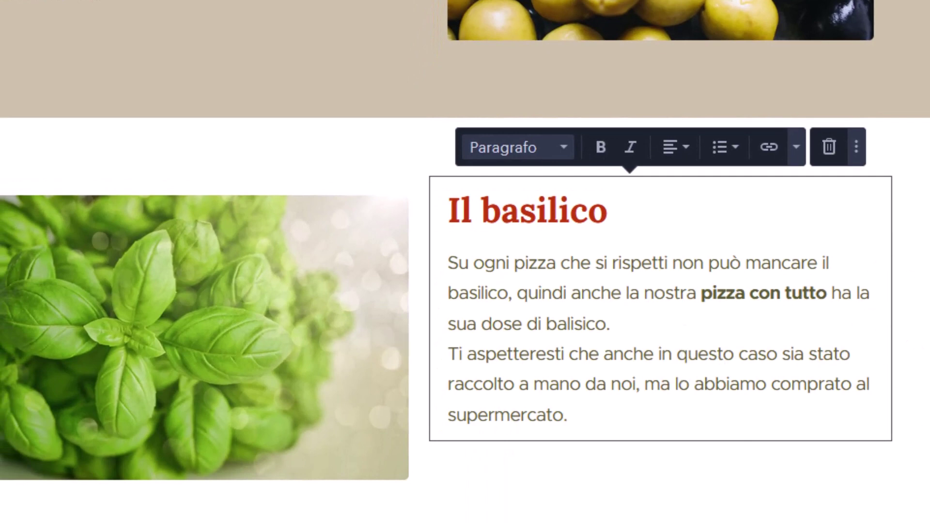
pyautogui.press('Escape')
pyautogui.scroll(15, 194, 272)
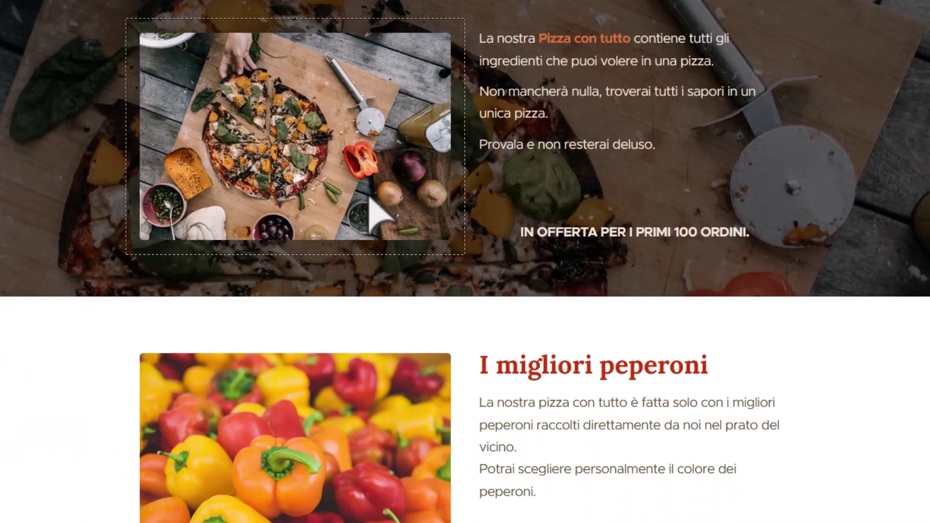
pyautogui.scroll(-5, 493, 166)
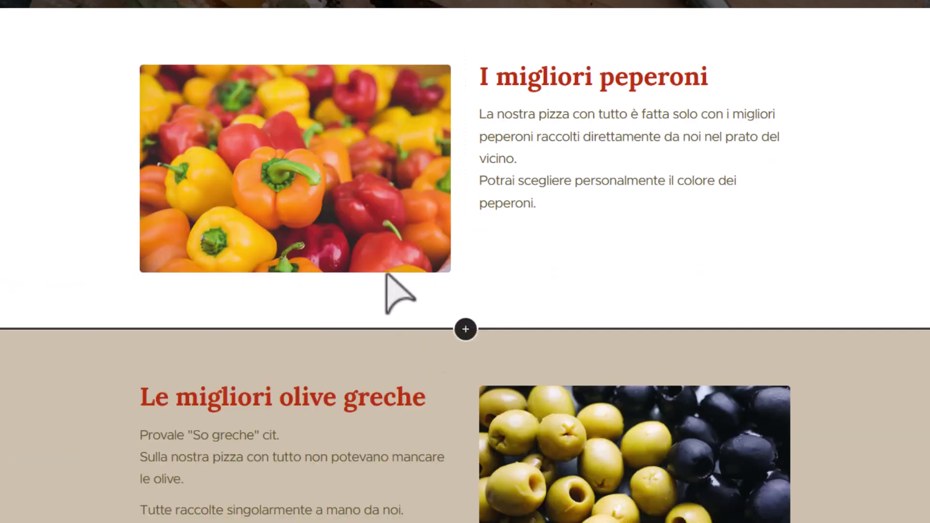
pyautogui.scroll(-8, 387, 275)
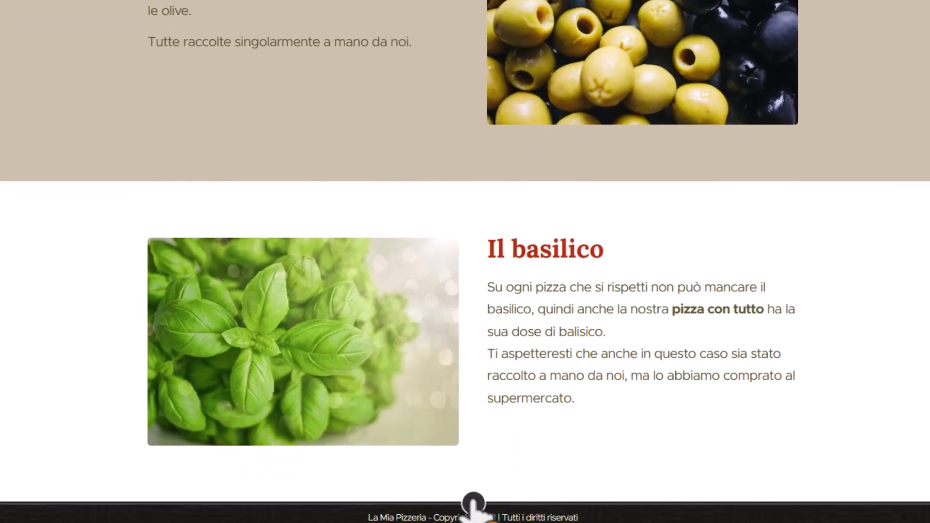
# Add a new Testo e immagine section below the basil section.
pyautogui.click(477, 477)
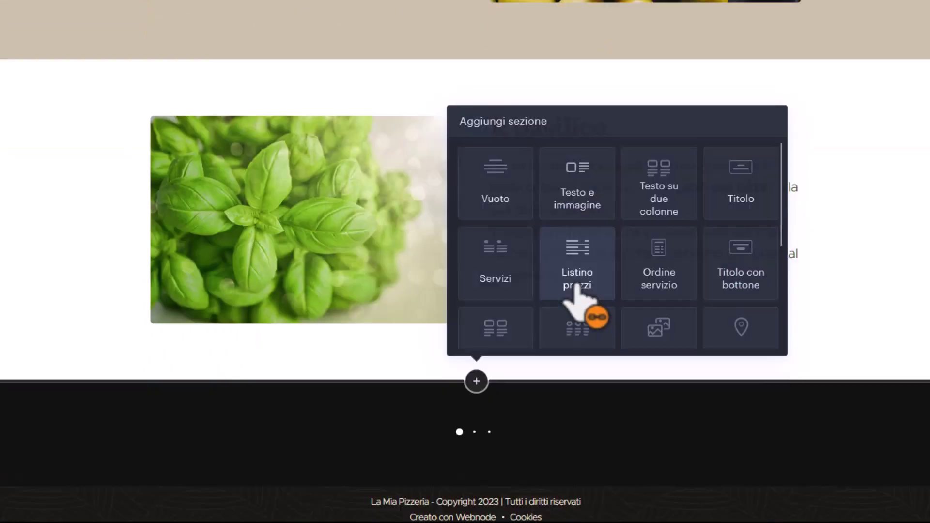
pyautogui.click(577, 287)
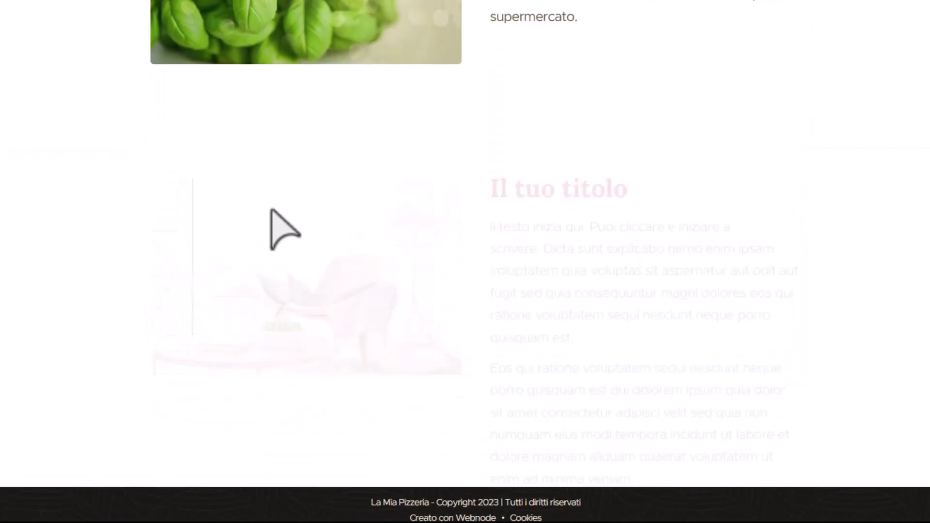
pyautogui.scroll(10, 358, 227)
pyautogui.scroll(-10, 359, 227)
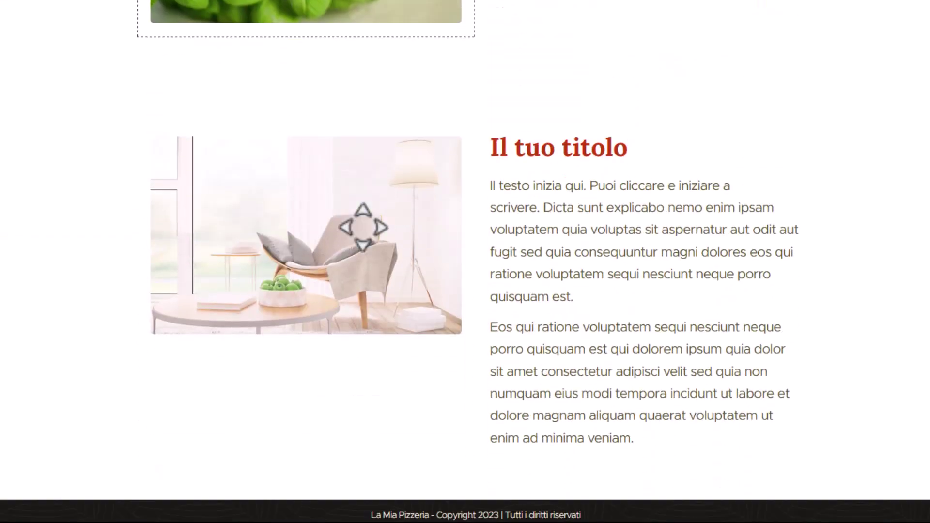
# Replace the new section's placeholder image with the witch-and-pumpkins photo from Le mie immagini.
pyautogui.click(265, 137)
pyautogui.click(271, 80)
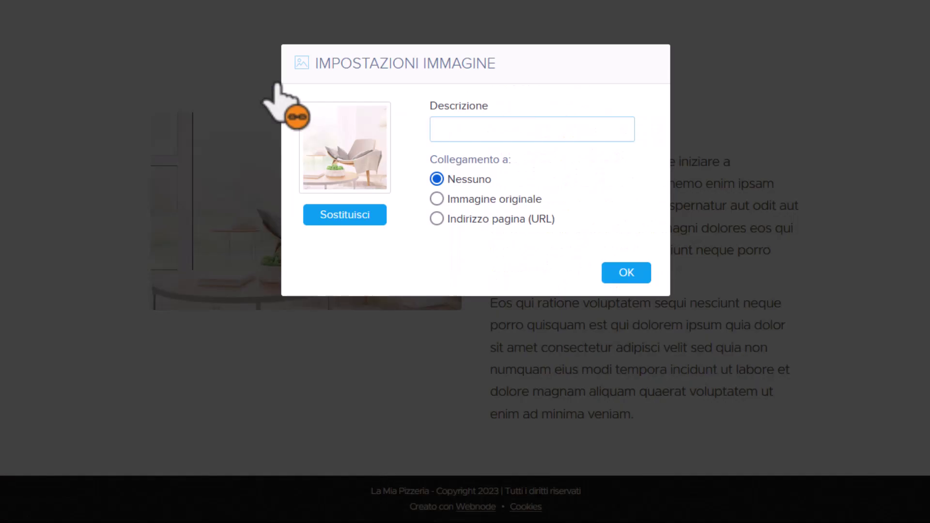
pyautogui.click(333, 212)
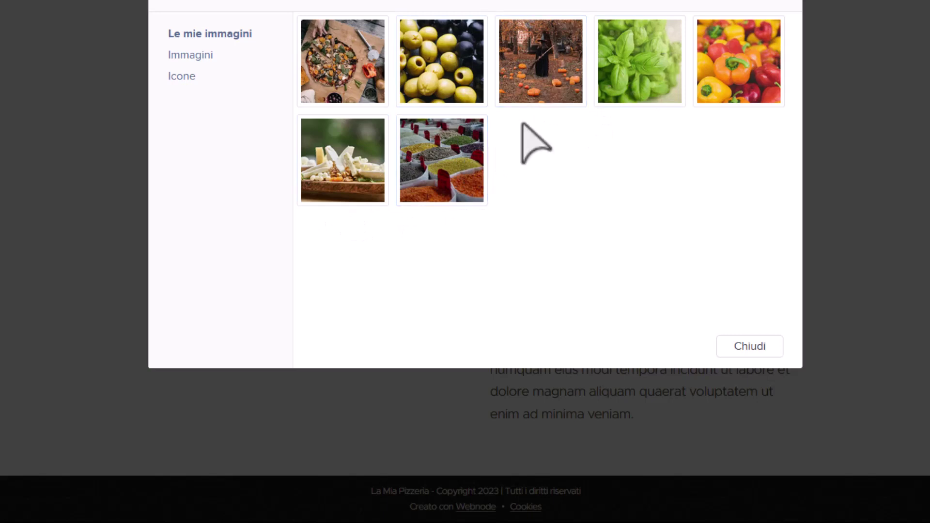
pyautogui.click(538, 77)
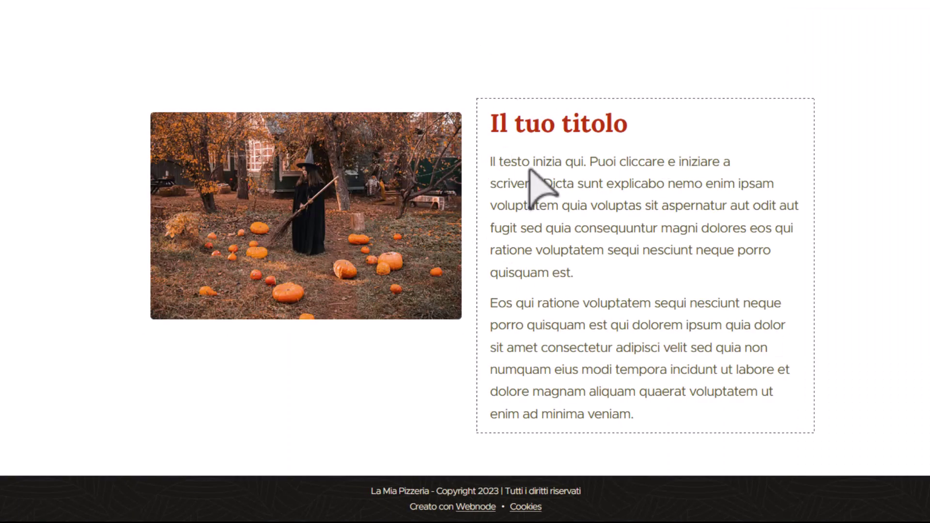
# Set the pumpkin section's background to the red swatch and drag its photo right of the text.
pyautogui.scroll(10, 407, 259)
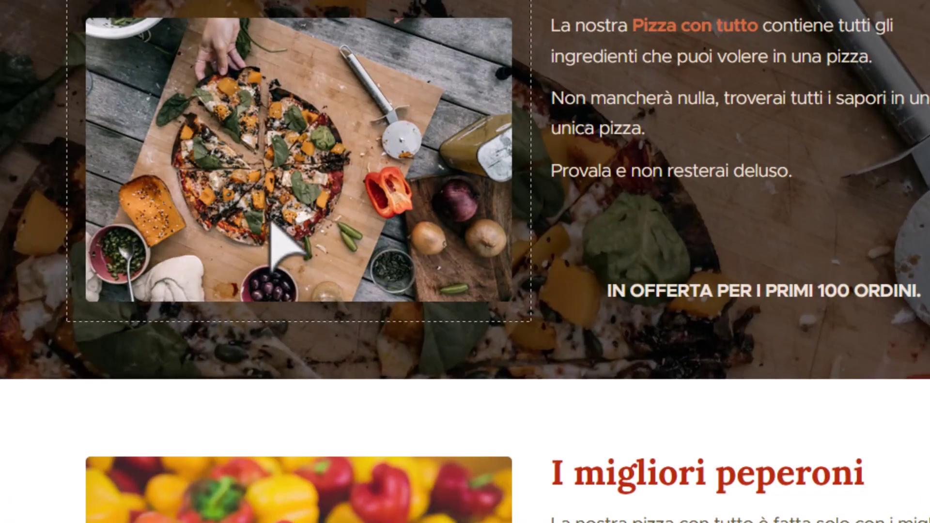
pyautogui.scroll(-10, 467, 312)
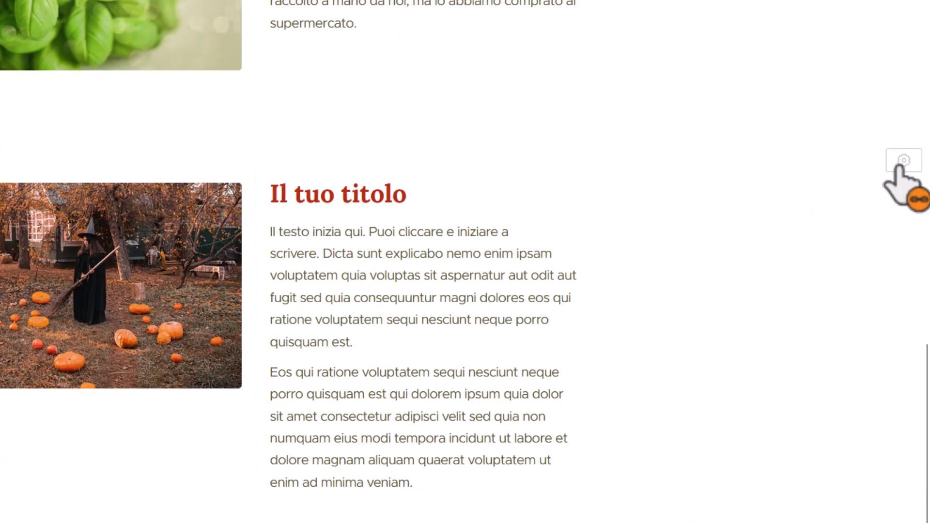
pyautogui.click(899, 166)
pyautogui.click(888, 222)
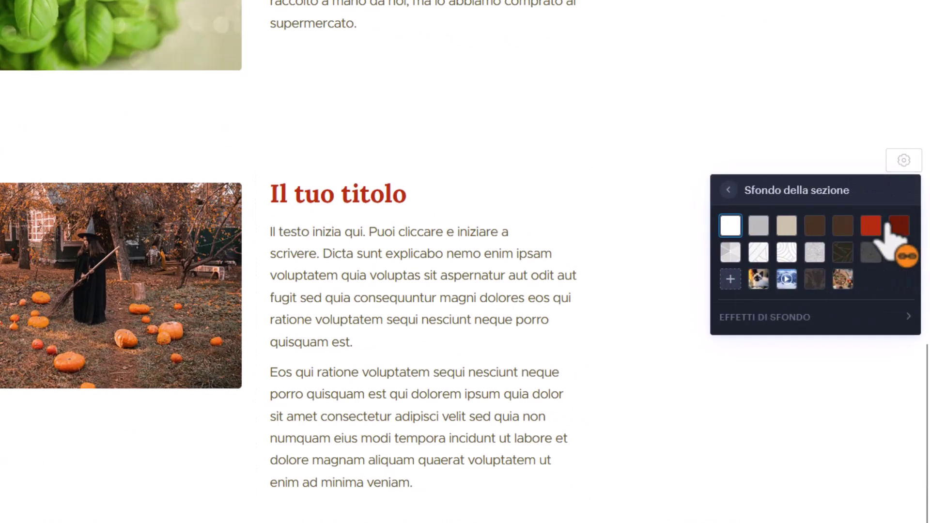
pyautogui.click(870, 227)
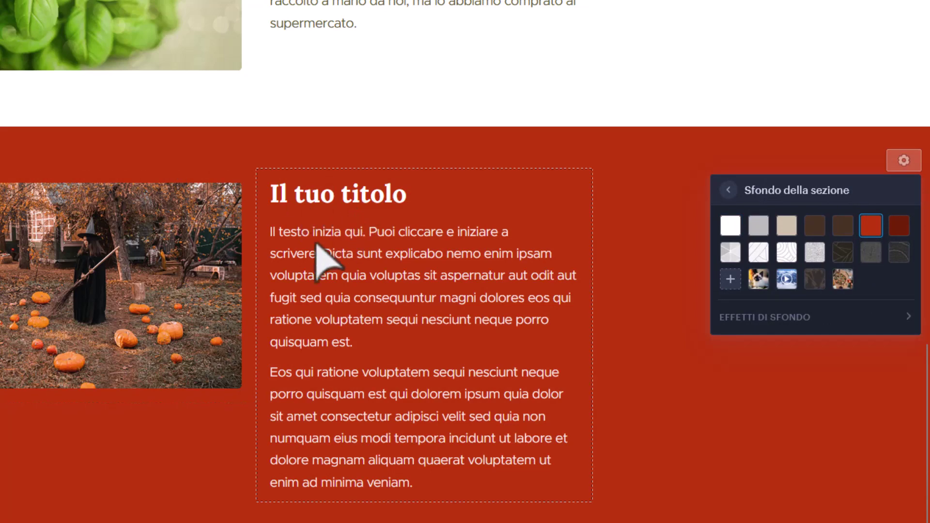
pyautogui.click(33, 301)
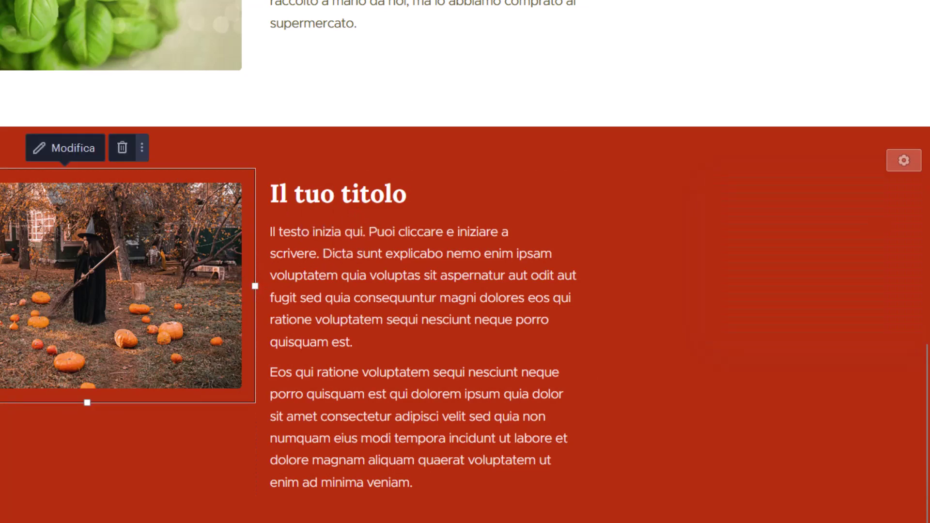
pyautogui.moveTo(33, 301); pyautogui.dragTo(661, 286)
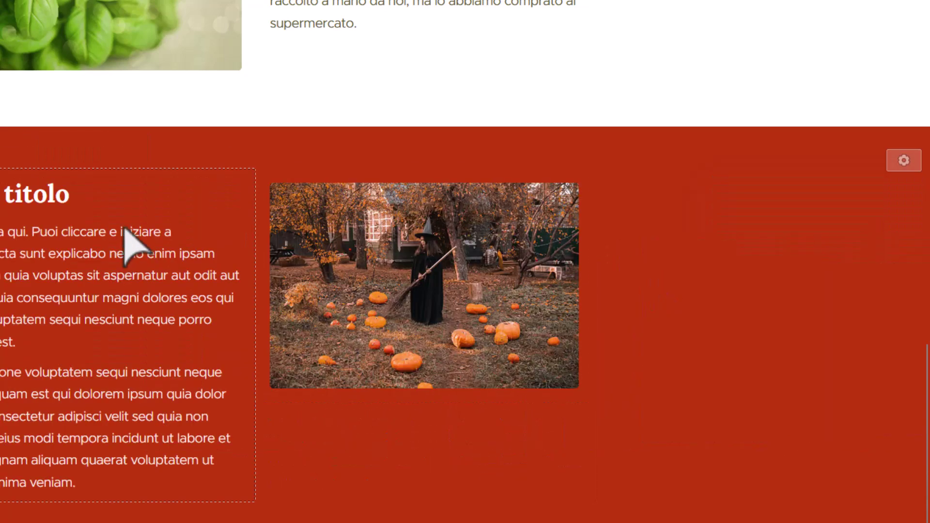
# Retitle the heading 'Le migliori zucche' and replace the placeholder paragraphs with a two-line pumpkin blurb.
pyautogui.tripleClick(22, 194)
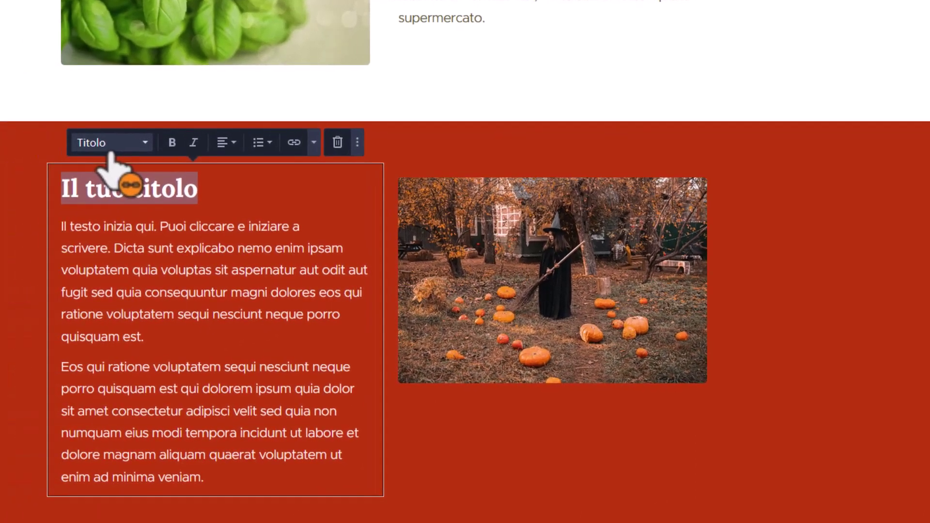
pyautogui.write('Le migli')
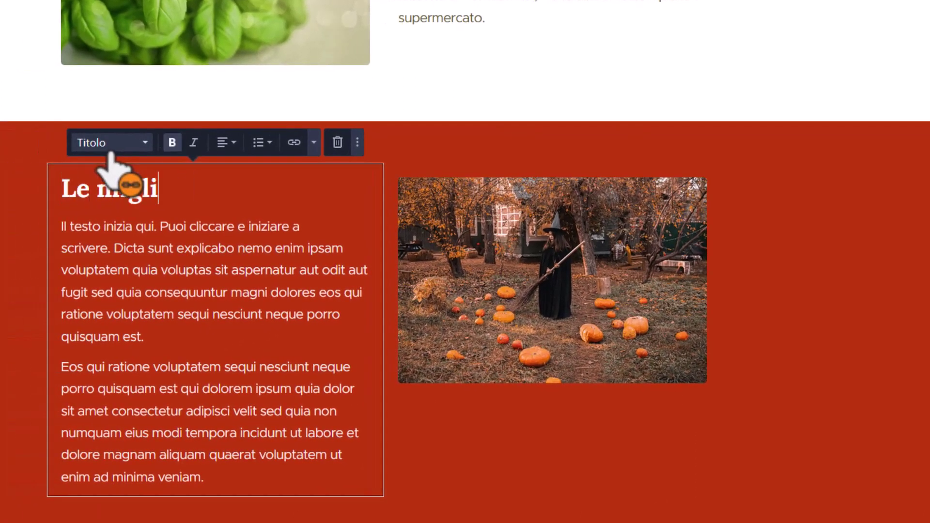
pyautogui.write('ori zucche')
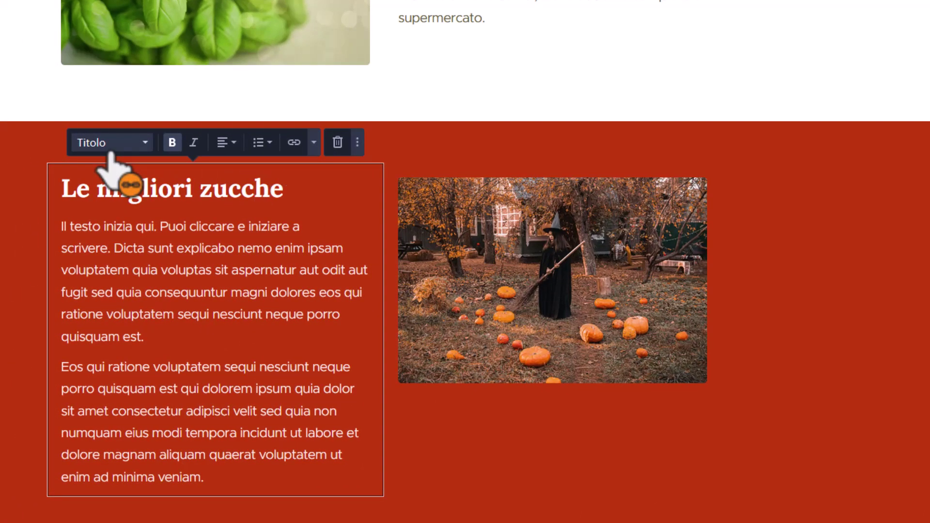
pyautogui.press('Right')
pyautogui.hotkey('ctrl', 'shift', 'End')
pyautogui.write('Ra')
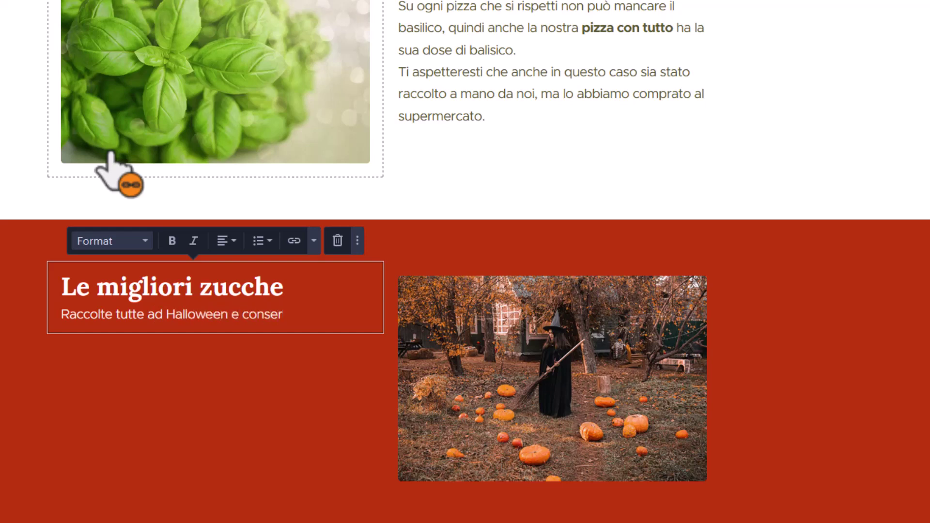
pyautogui.write("l'an")
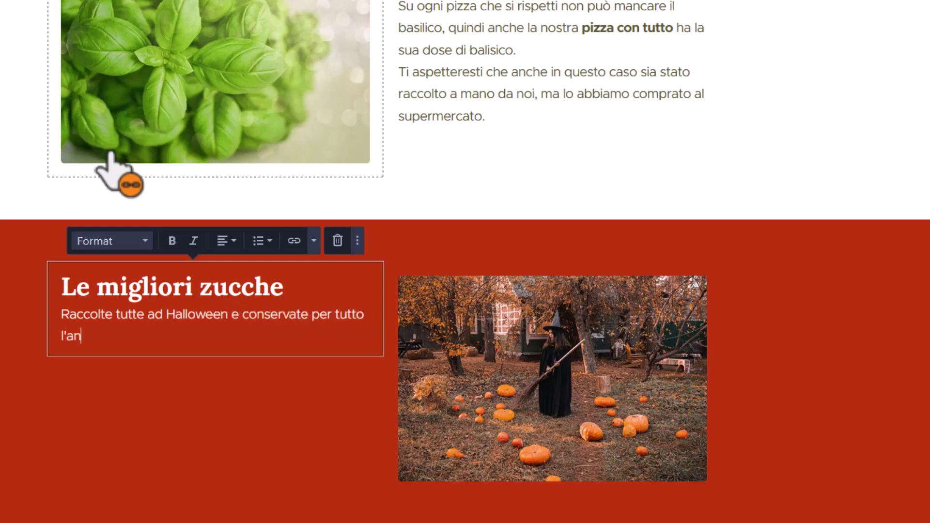
pyautogui.write('no.')
pyautogui.press('Return')
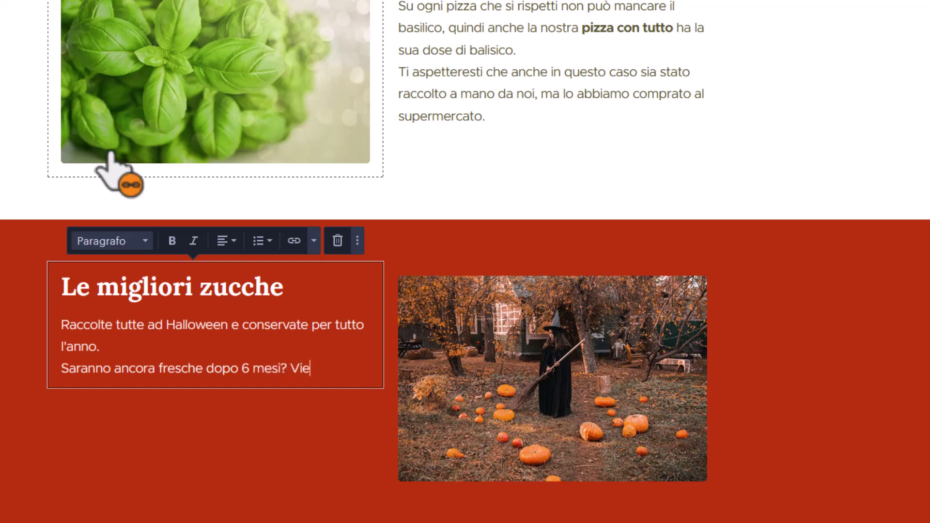
pyautogui.write('ri')
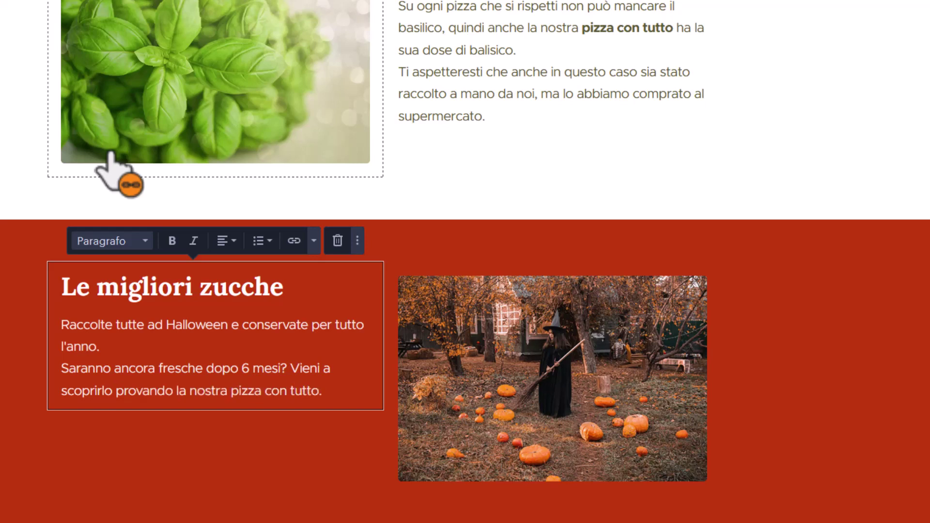
# Bold 'pizza con tutto' and extend the heading with 'di Halloween'.
pyautogui.hotkey('shift', 'Left')
pyautogui.hotkey('shift', 'Left')
pyautogui.hotkey('shift', 'Left')
pyautogui.hotkey('shift', 'Left')
pyautogui.hotkey('shift', 'Left')
pyautogui.hotkey('shift', 'Left')
pyautogui.hotkey('shift', 'Left')
pyautogui.hotkey('shift', 'Left')
pyautogui.hotkey('shift', 'Left')
pyautogui.hotkey('shift', 'Left')
pyautogui.hotkey('shift', 'Left')
pyautogui.hotkey('shift', 'Left')
pyautogui.hotkey('shift', 'Left')
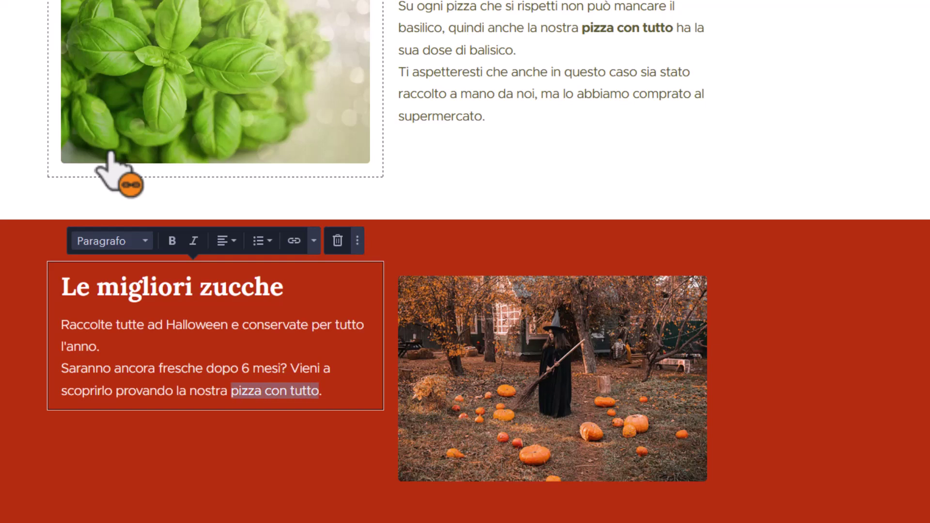
pyautogui.click(172, 241)
pyautogui.click(343, 395)
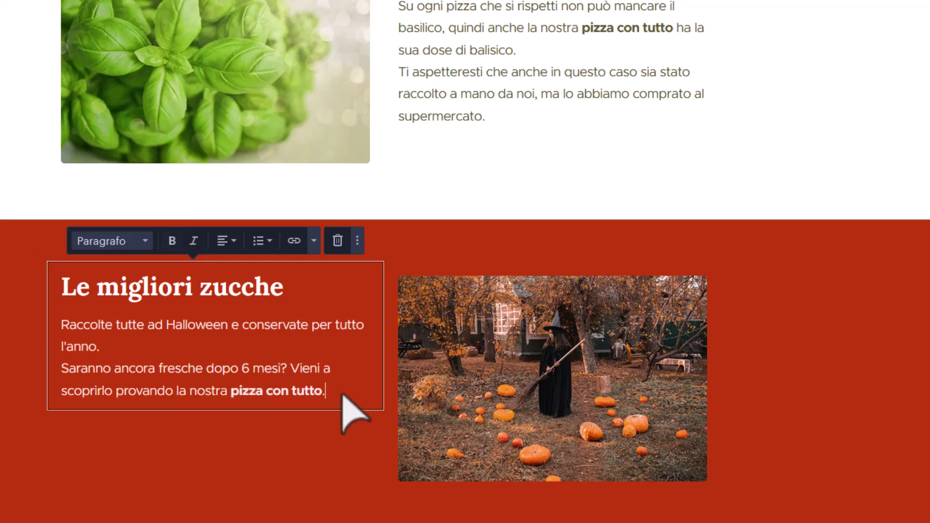
pyautogui.click(298, 293)
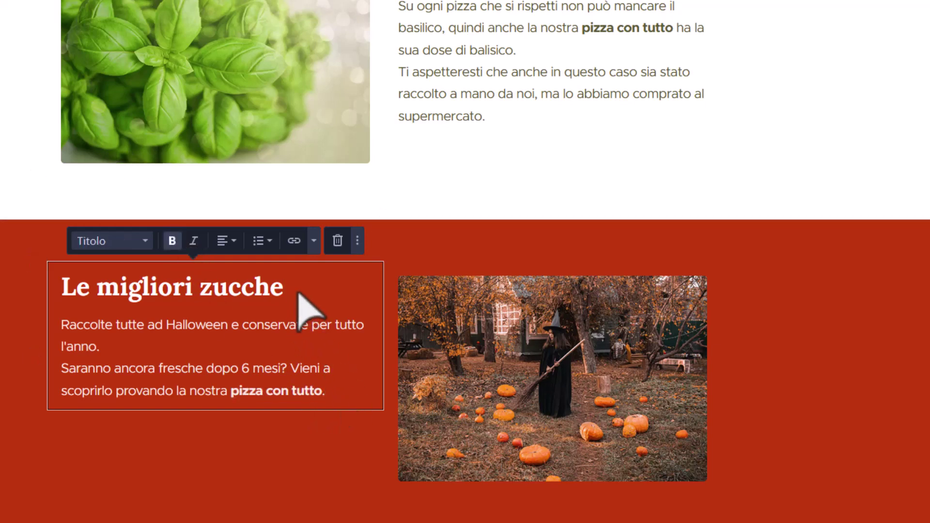
pyautogui.write('di Halloween')
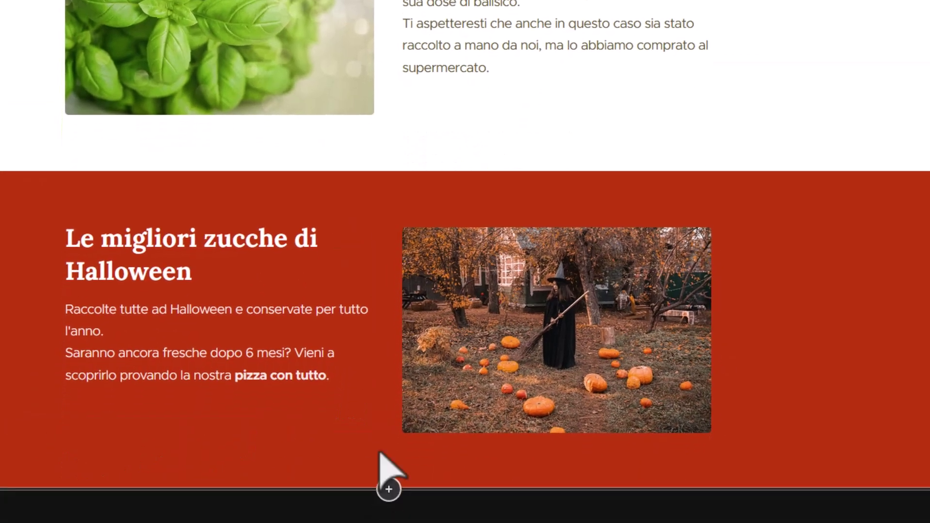
# Add another Testo e immagine section, titled 'Il tuo titolo', below the red Halloween pumpkin section.
pyautogui.click(390, 475)
pyautogui.scroll(-1, 484, 291)
pyautogui.scroll(1, 485, 276)
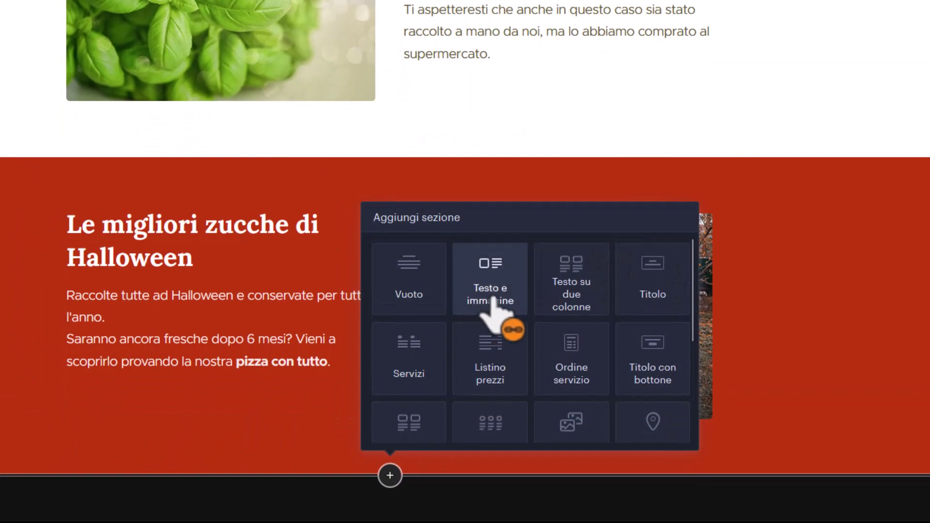
pyautogui.click(492, 283)
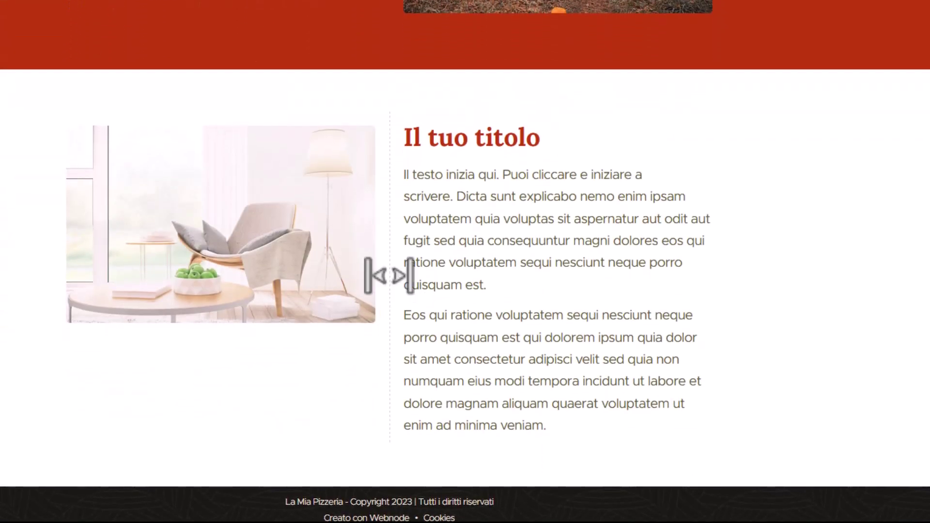
pyautogui.scroll(15, 389, 275)
pyautogui.scroll(8, 389, 275)
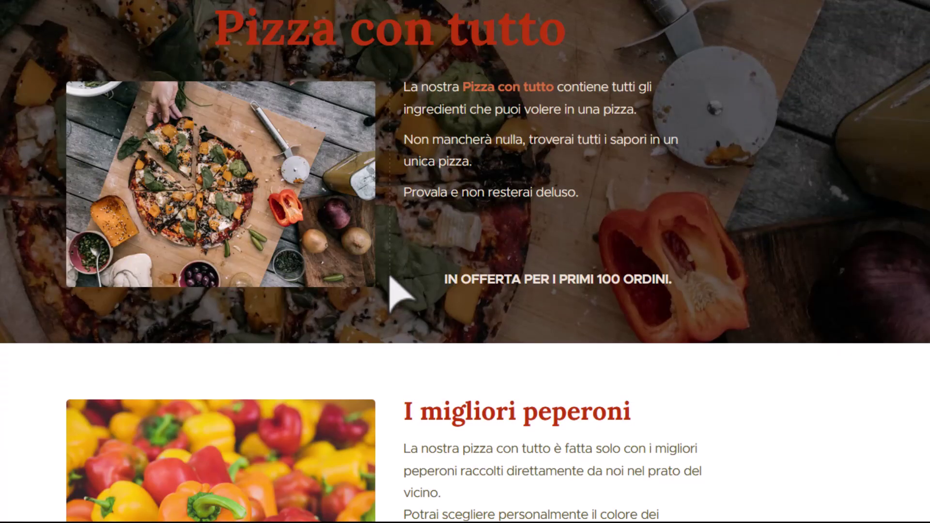
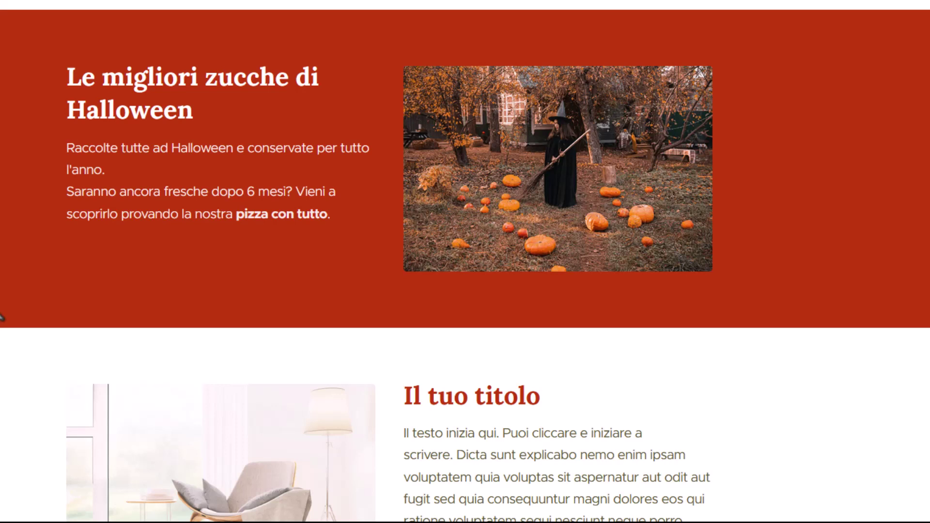
# Swap the armchair placeholder photo for the cheese platter picture from Le mie immagini.
pyautogui.moveTo(2, 340)
pyautogui.scroll(-4, 465, 262)
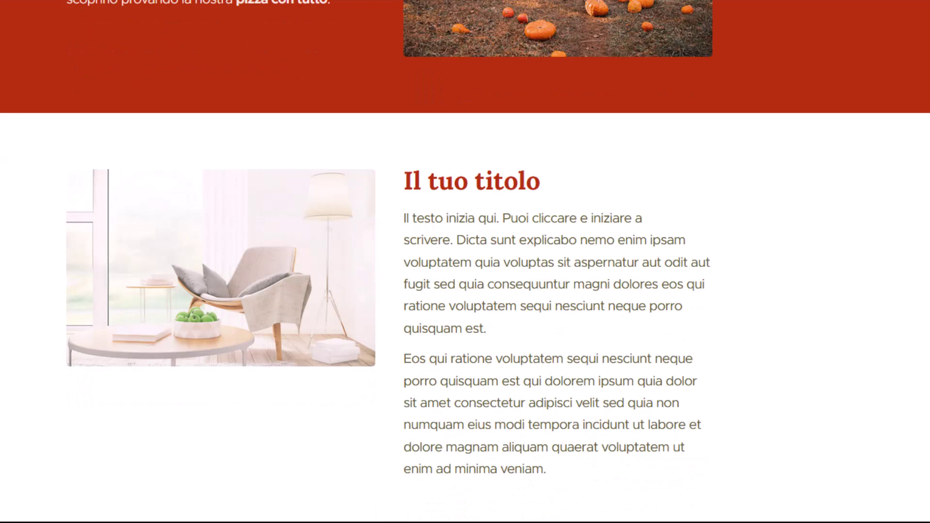
pyautogui.scroll(3, 216, 131)
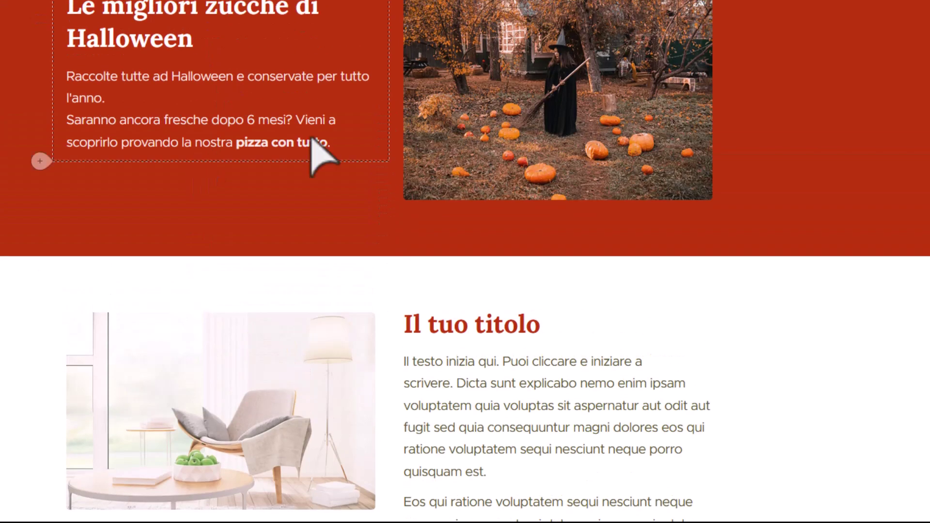
pyautogui.scroll(-4, 262, 182)
pyautogui.click(250, 165)
pyautogui.click(194, 79)
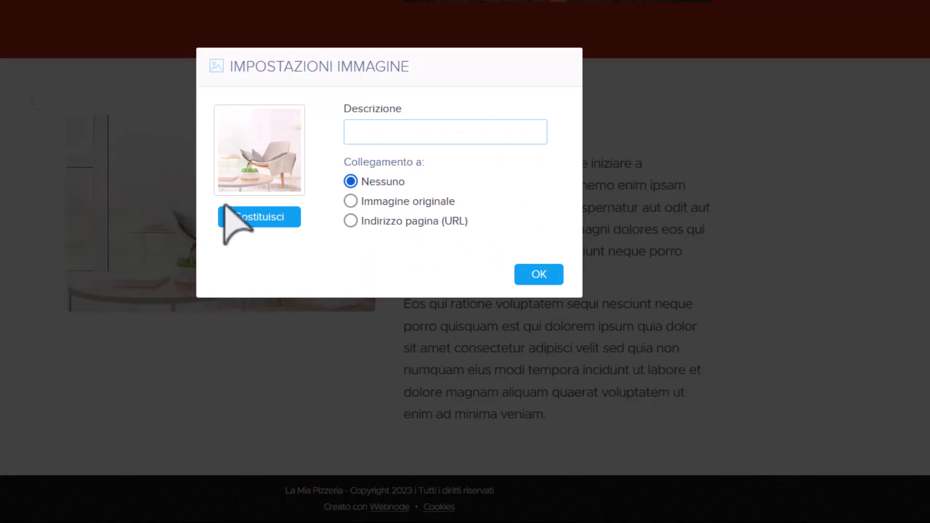
pyautogui.click(247, 216)
pyautogui.click(258, 206)
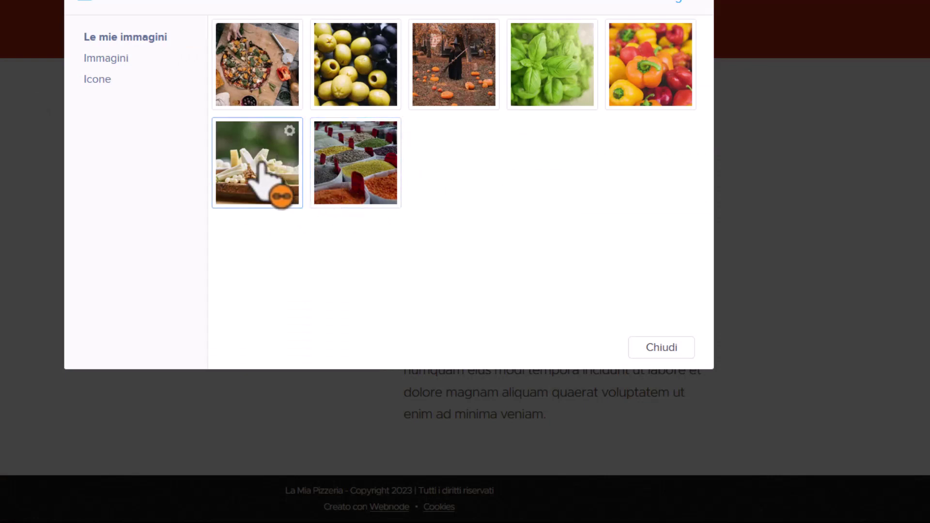
pyautogui.click(259, 163)
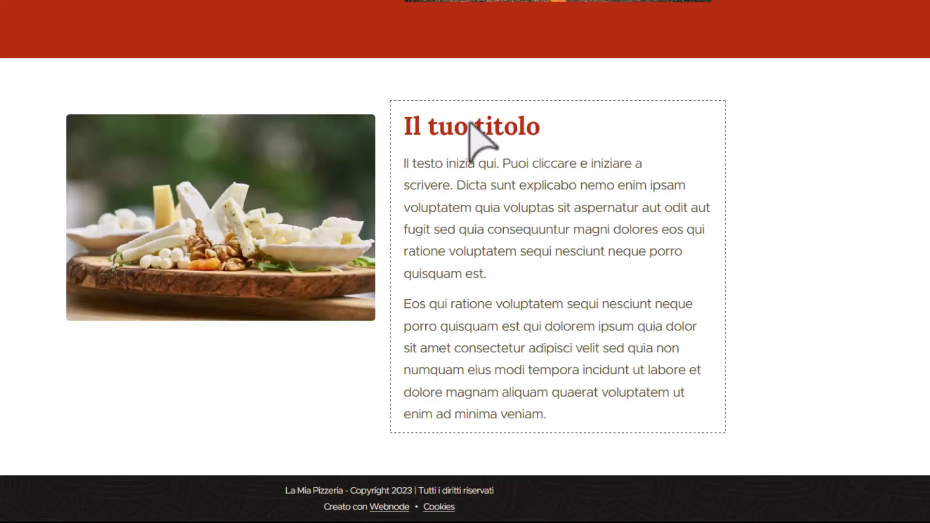
# Retitle the section's 'Il tuo titolo' heading to 'Formaggi'.
pyautogui.click(482, 130)
pyautogui.doubleClick(482, 130)
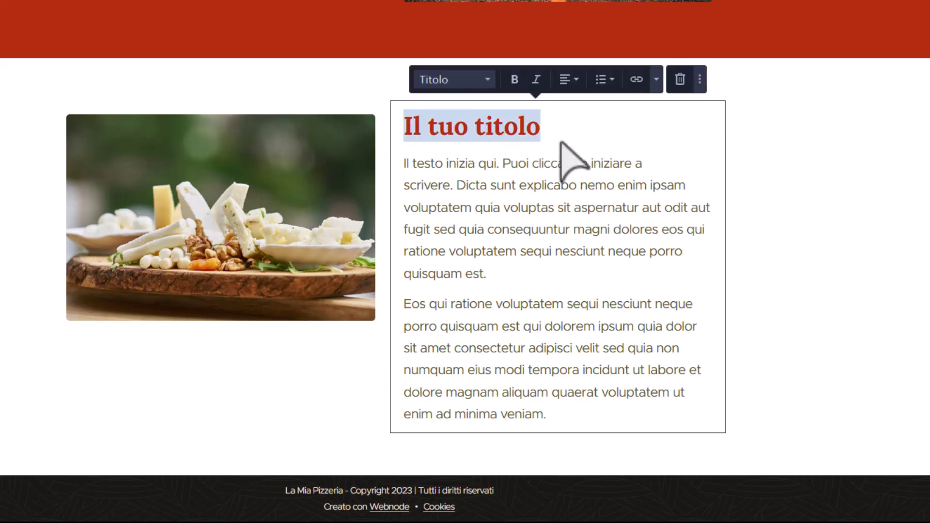
pyautogui.write('Formaggi')
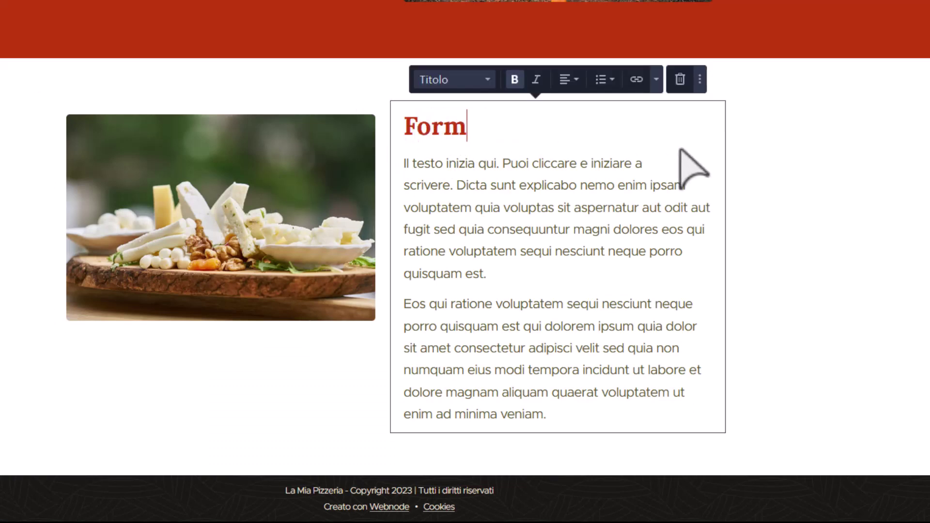
# Replace the placeholder body with paragraphs about the random leftover-cheese mix.
pyautogui.hotkey('ctrl', 'shift', 'End')
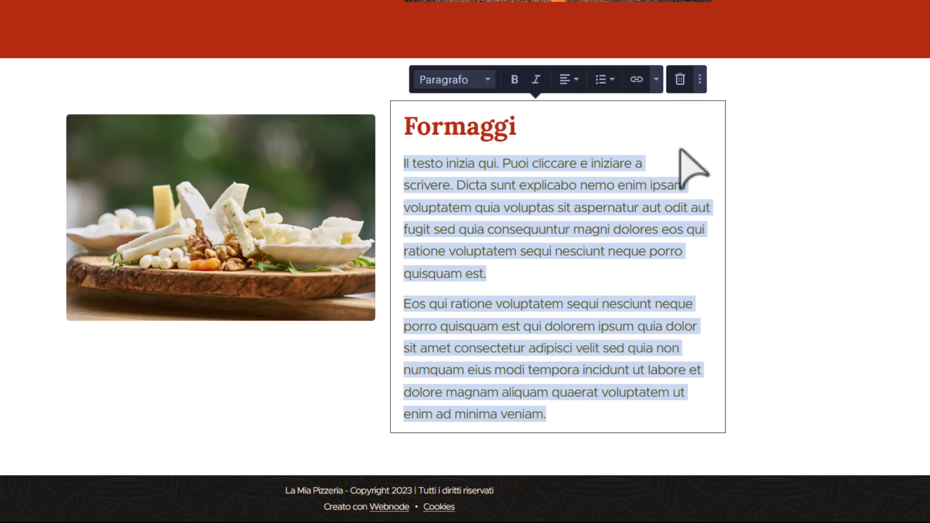
pyautogui.write('La nostra ')
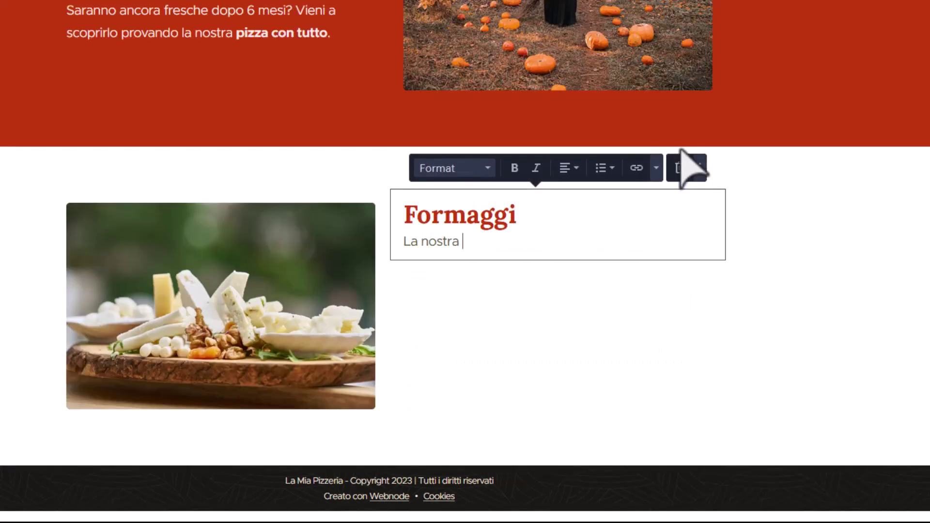
pyautogui.write('p')
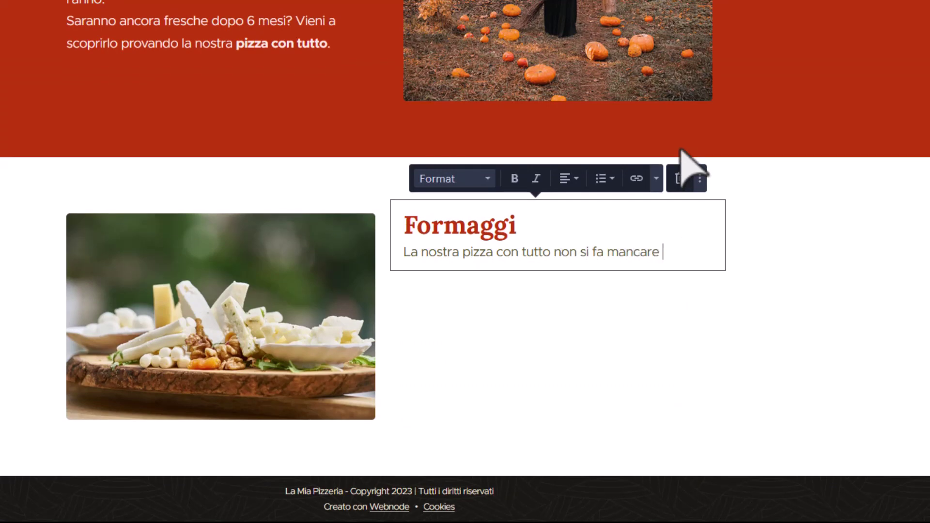
pyautogui.write('niente')
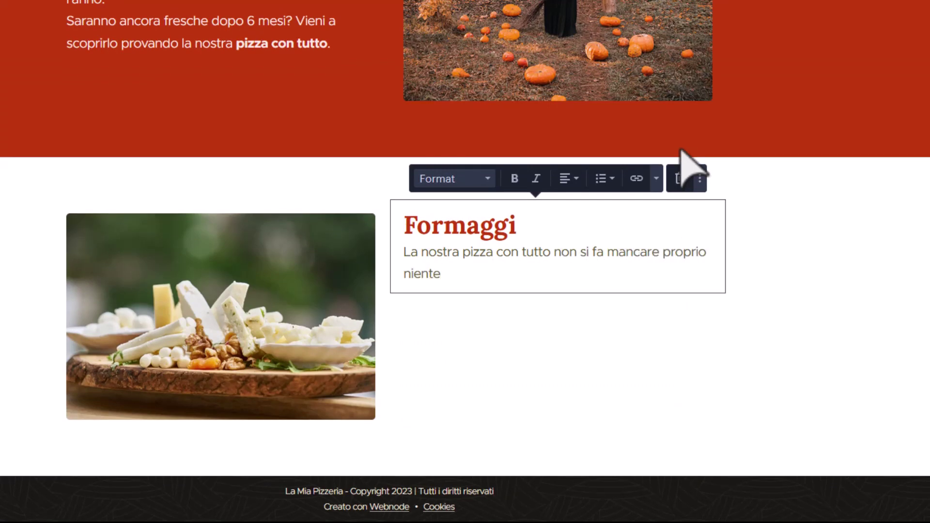
pyautogui.write(', infatti trov')
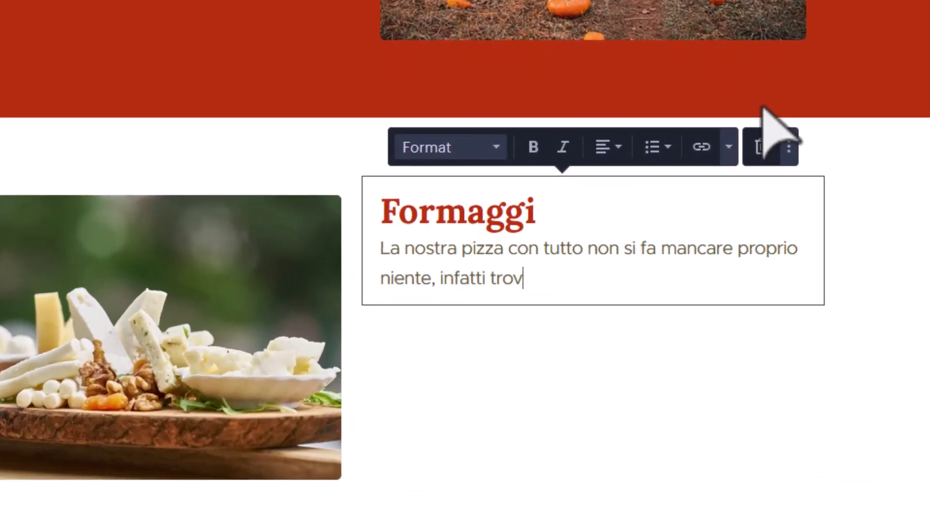
pyautogui.write('erai un mi')
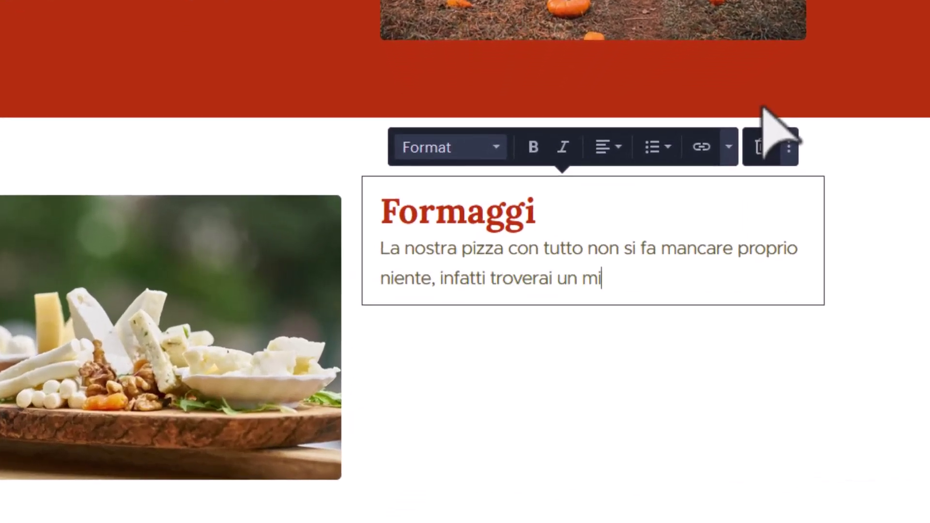
pyautogui.write('x di formaggi a cas')
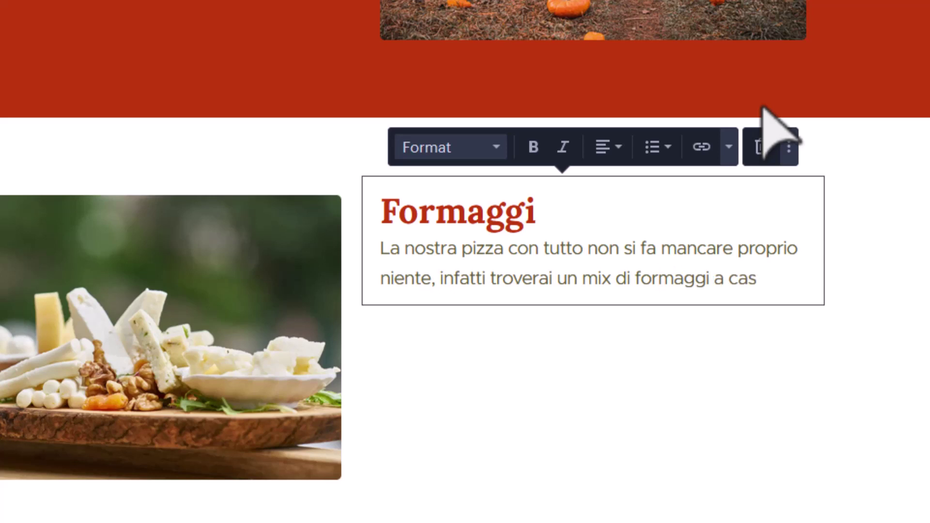
pyautogui.write('o.')
pyautogui.press('Return')
pyautogui.write('I formaggi ut')
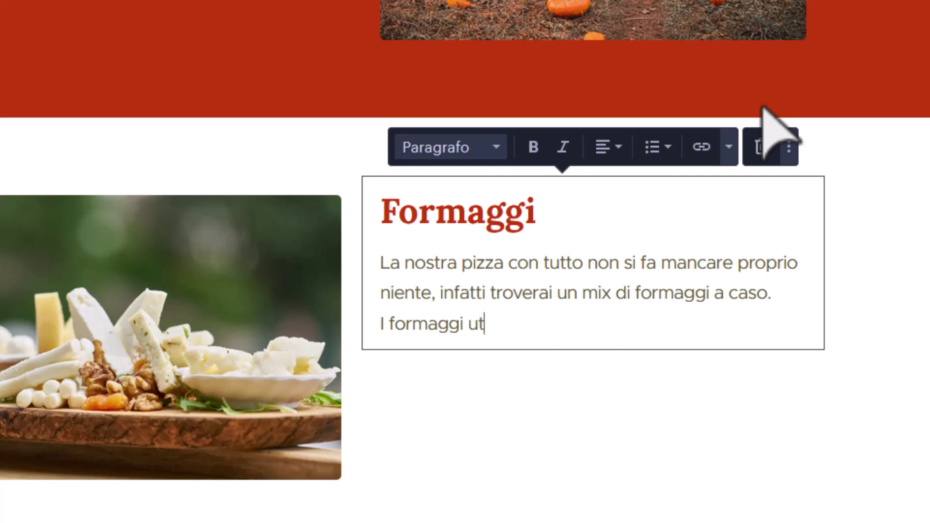
pyautogui.write('ilizzati sono ')
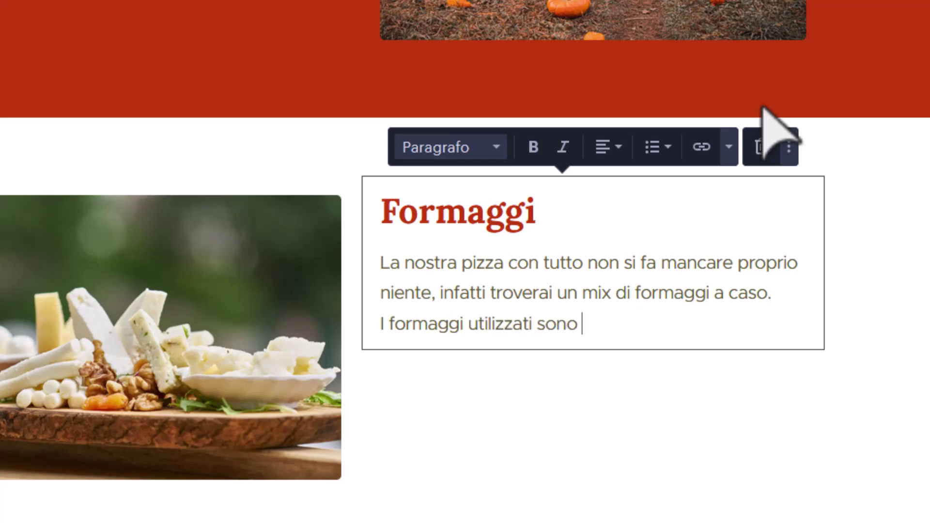
pyautogui.write('quelli che c')
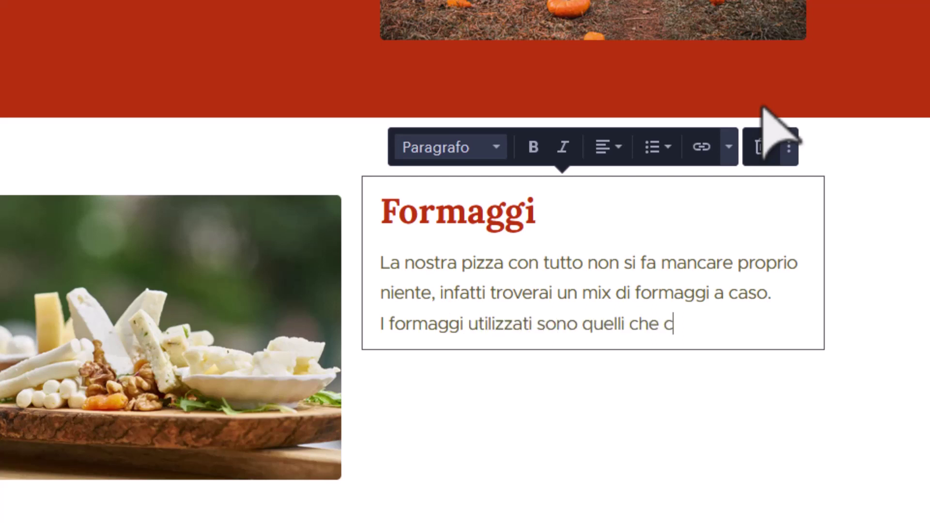
pyautogui.write('i avan')
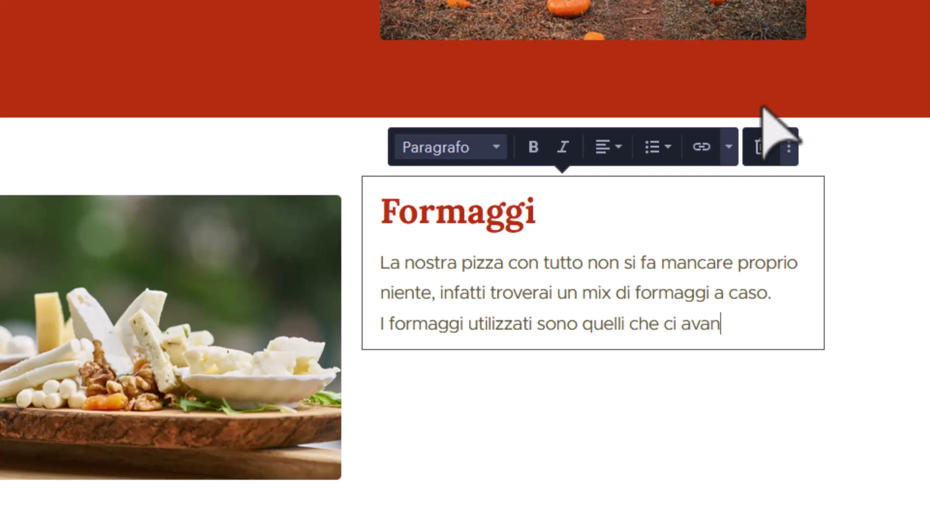
pyautogui.write('zano dalle')
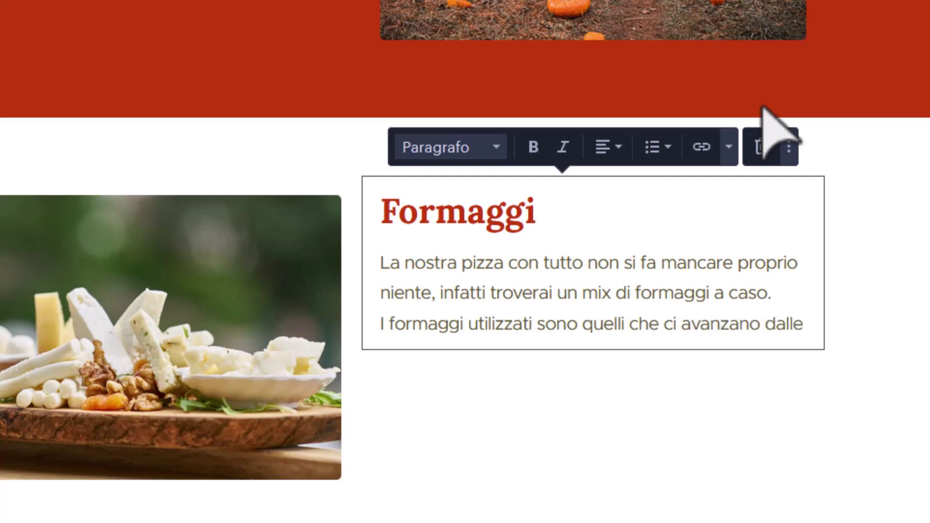
pyautogui.write(' altre pizze, q')
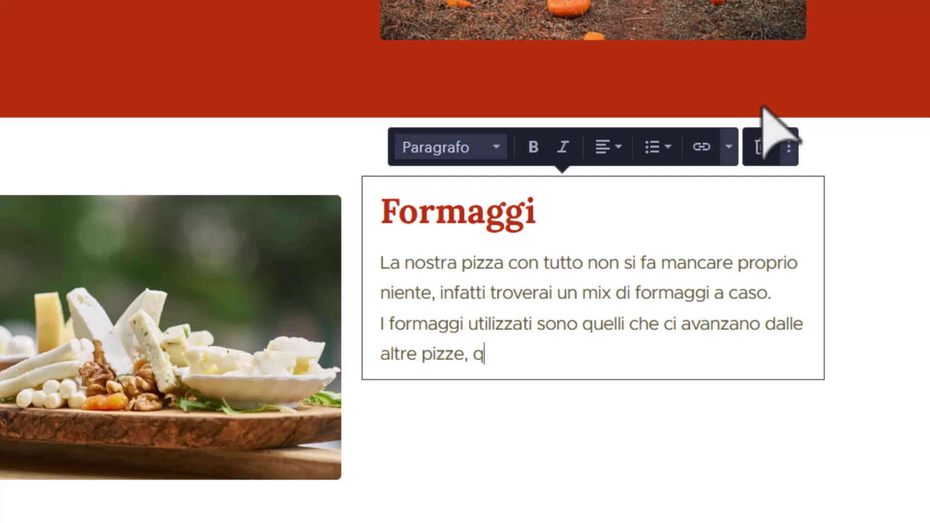
pyautogui.write('uindi ogni pi')
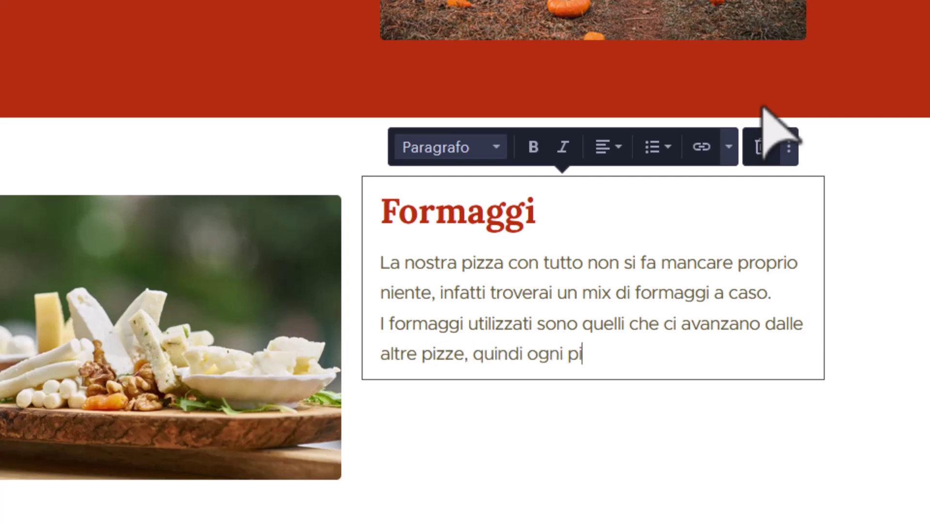
pyautogui.write('zza avrà un ')
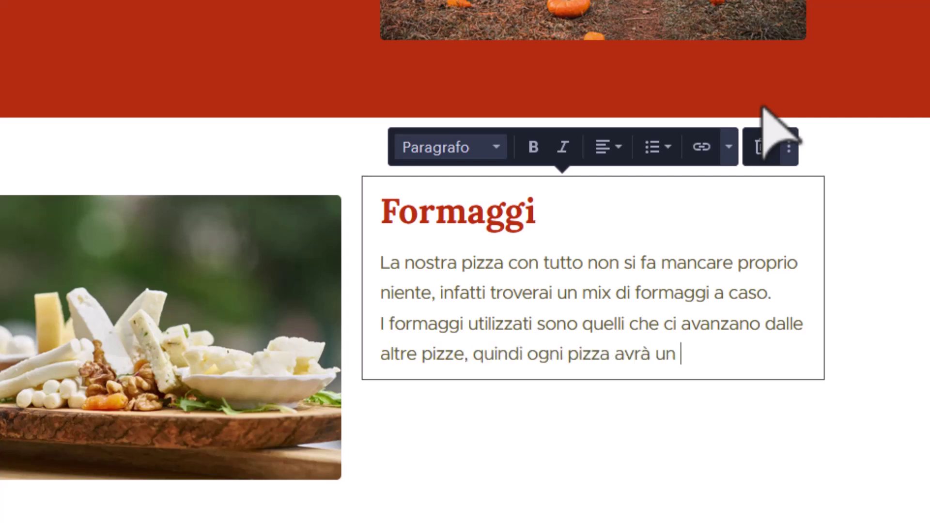
pyautogui.write('mix di formaggi un')
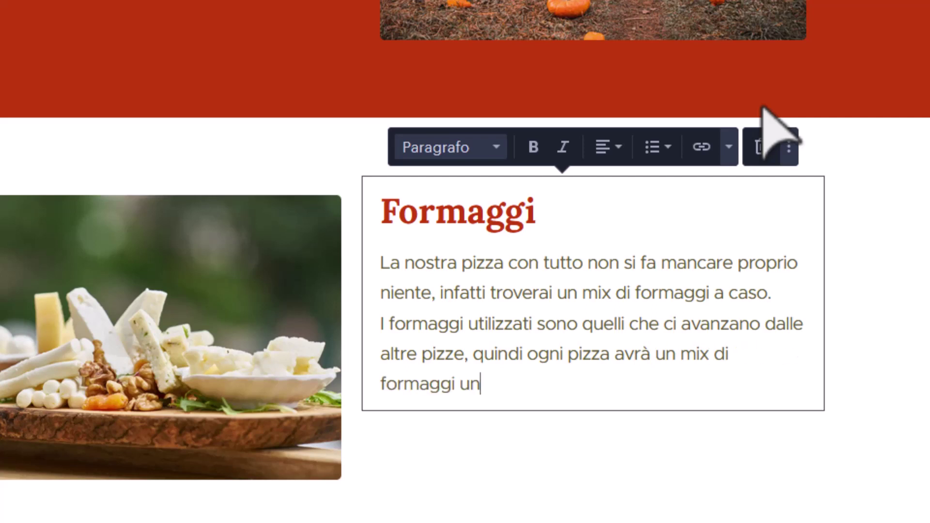
pyautogui.write('ico.')
pyautogui.press('Return')
pyautogui.write('Ogni pizz')
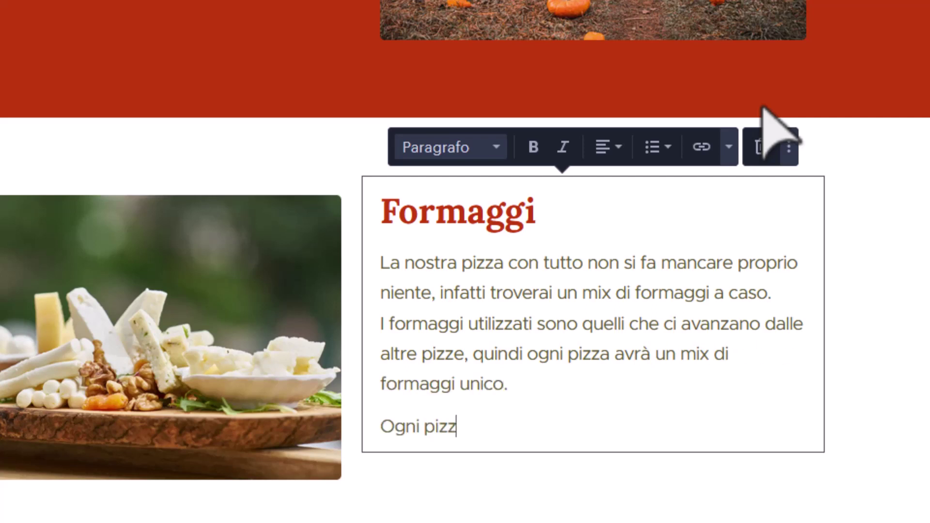
pyautogui.write('a con tutto è ')
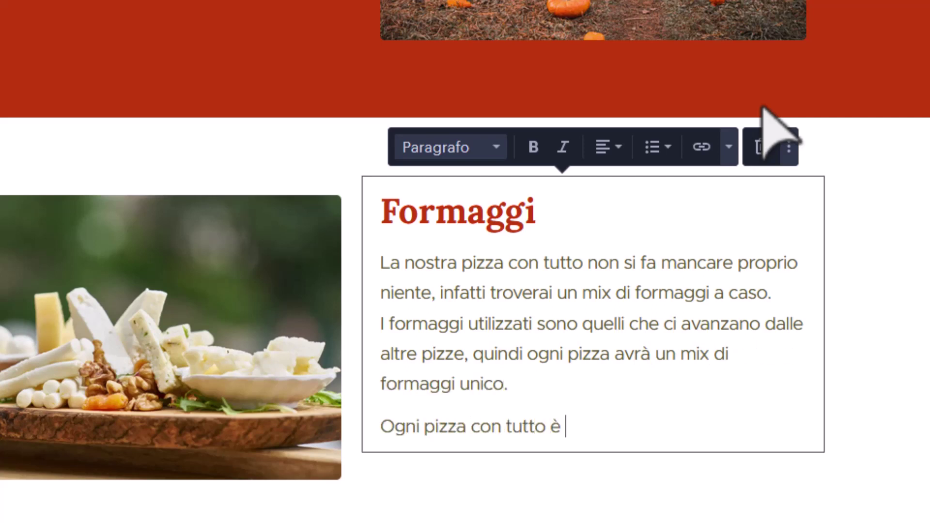
pyautogui.write('speciale perchè ')
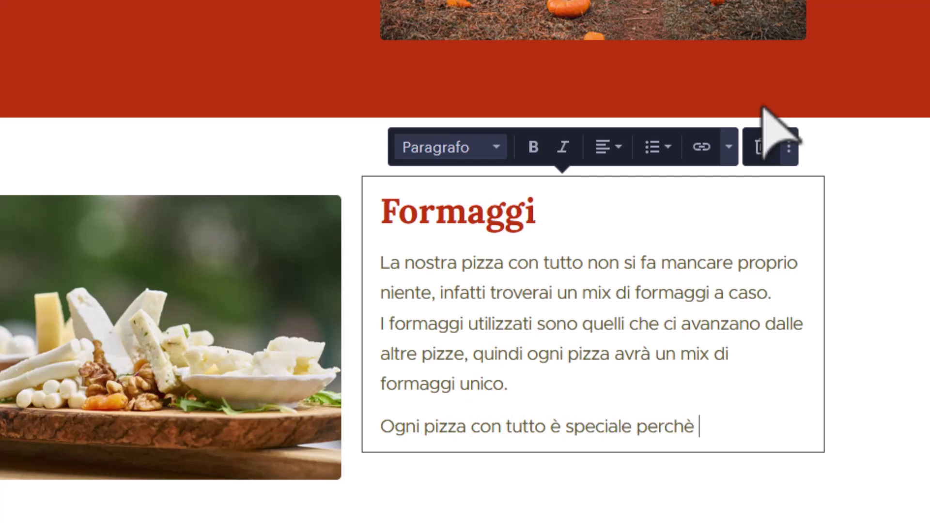
pyautogui.write('potrebbe es')
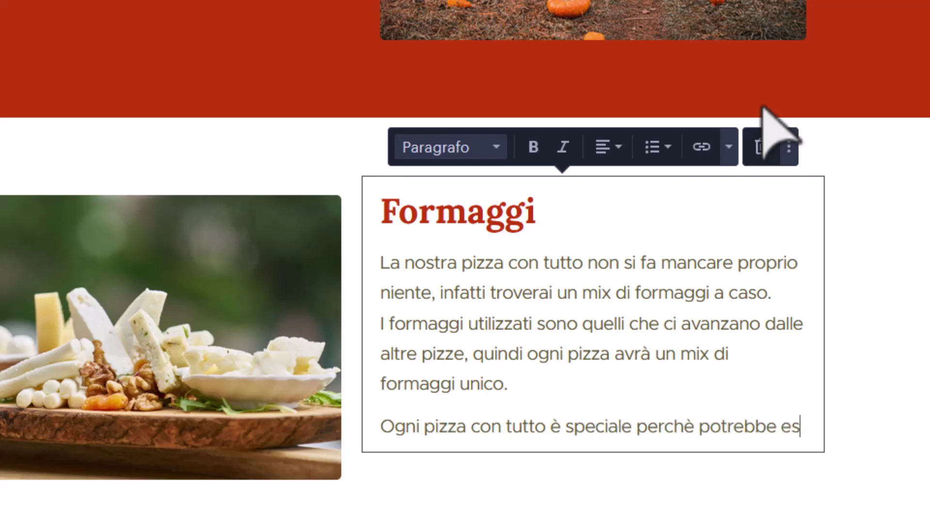
pyautogui.write('sere')
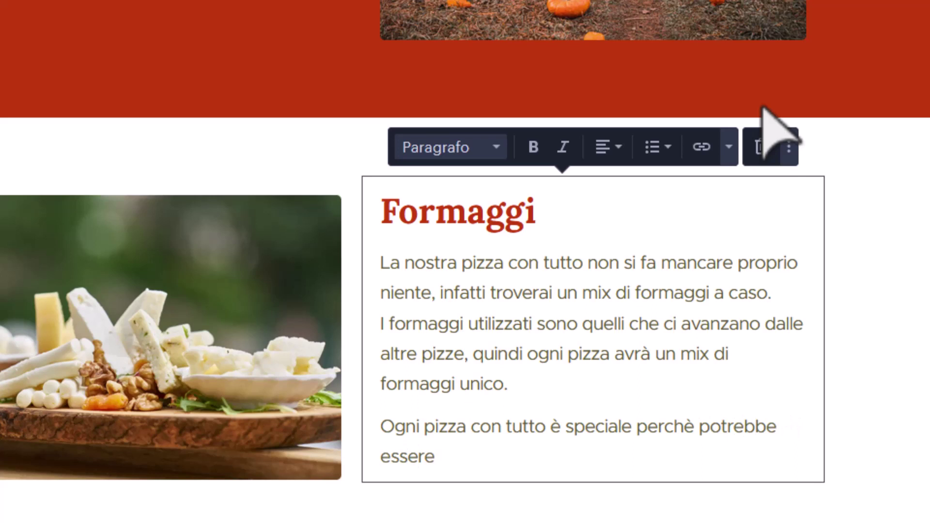
pyautogui.write(" l'unica ad a")
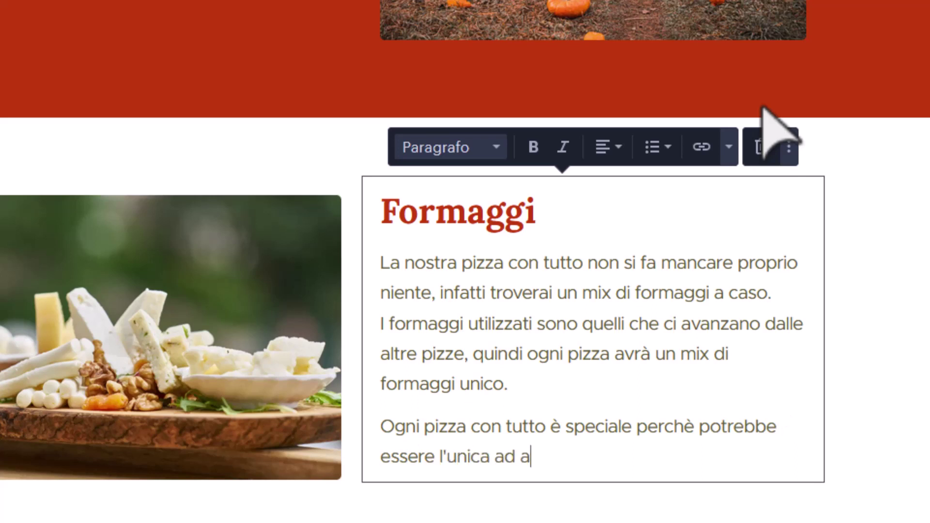
pyautogui.write('vere quella comb')
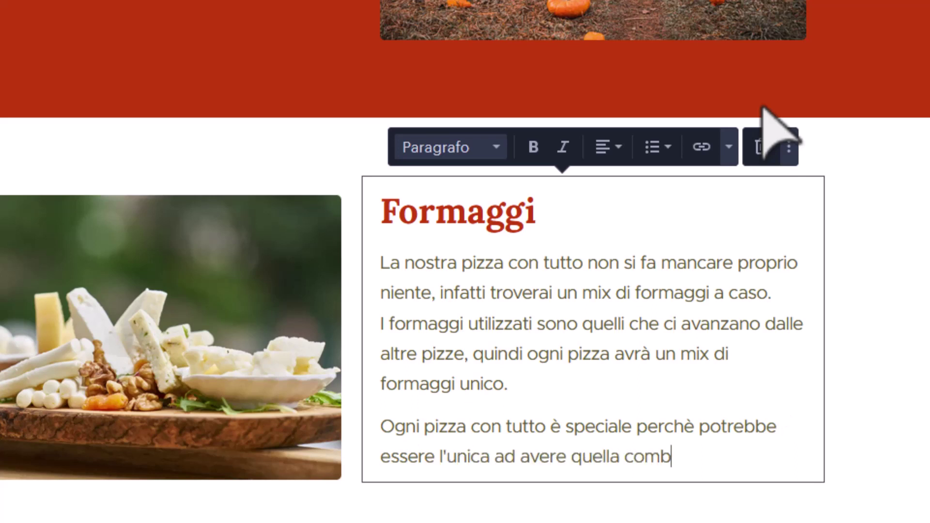
pyautogui.write('inazione di ingre')
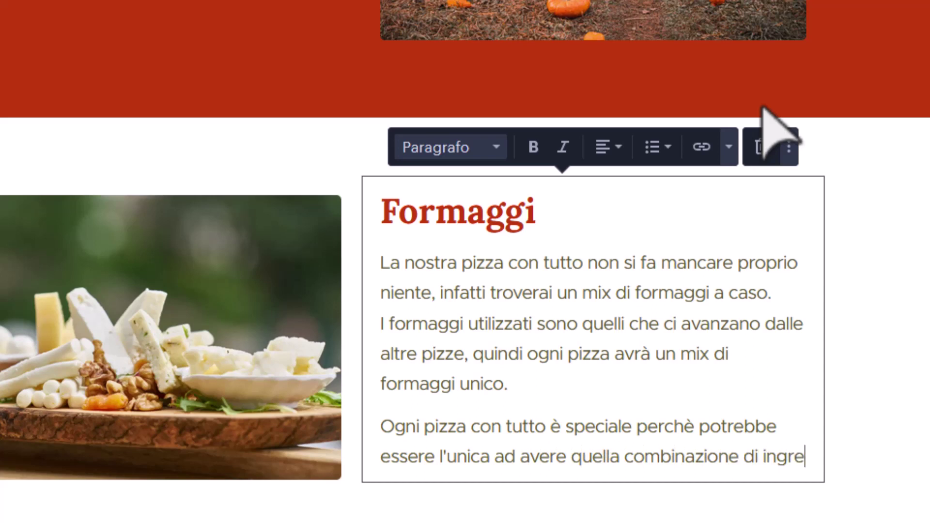
pyautogui.write('dienti.')
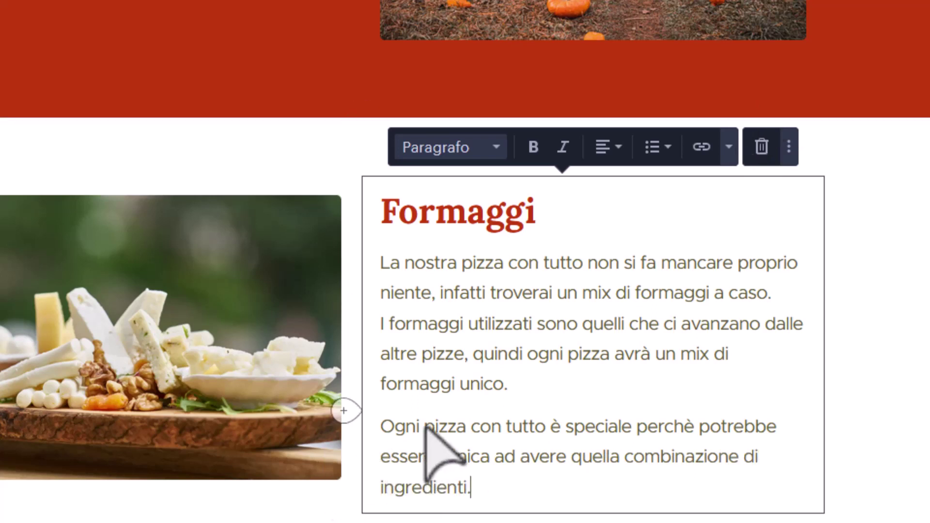
# Make both 'pizza con tutto' phrases in the Formaggi text bold.
pyautogui.moveTo(425, 428); pyautogui.dragTo(550, 446)
pyautogui.click(534, 147)
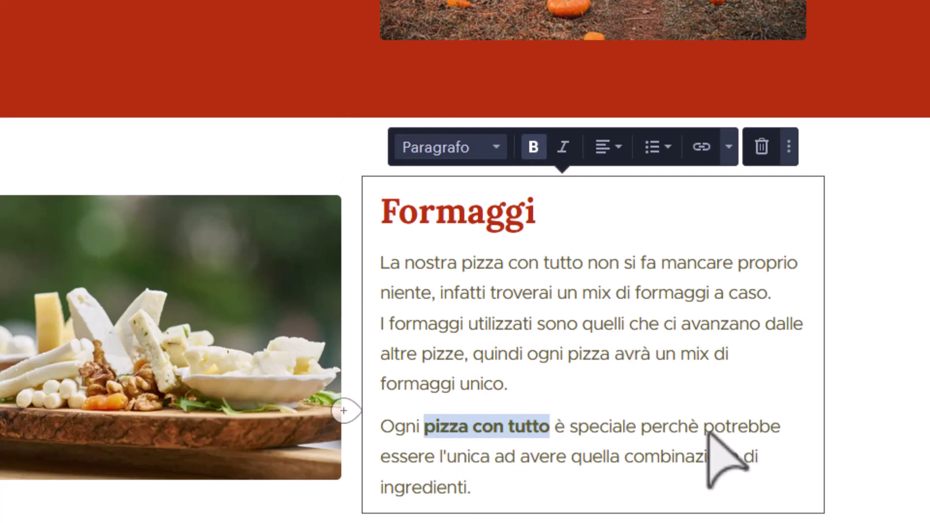
pyautogui.moveTo(463, 266); pyautogui.dragTo(582, 264)
pyautogui.click(535, 154)
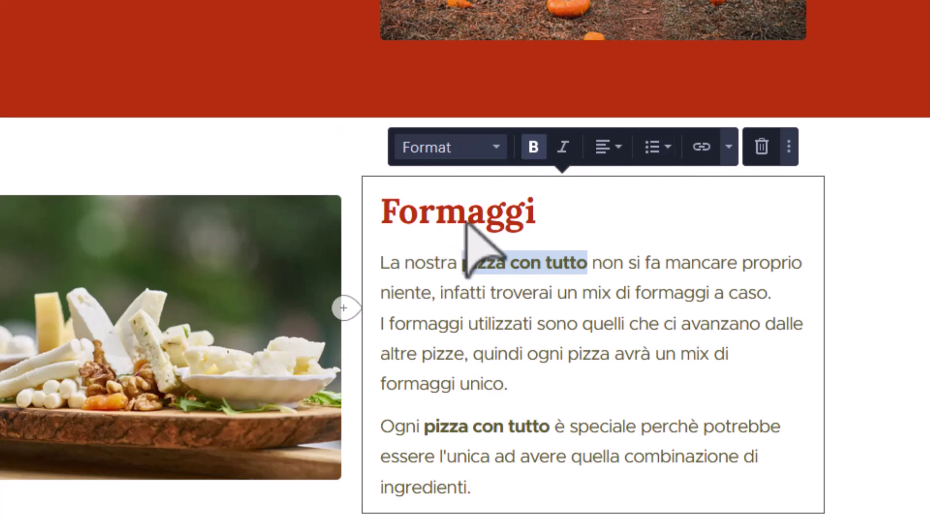
# Colour both 'pizza con tutto' phrases orange, then bring up the Aggiungi sezione panel.
pyautogui.click(728, 147)
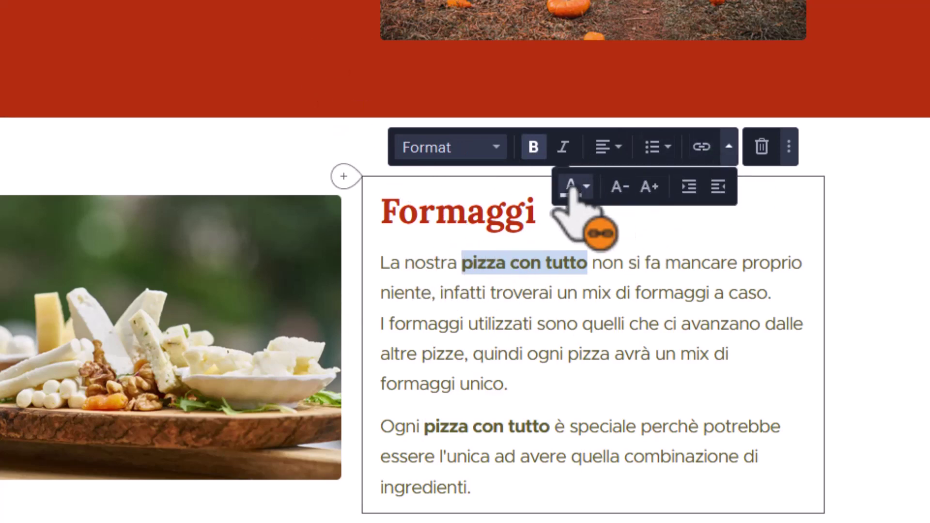
pyautogui.click(572, 186)
pyautogui.click(604, 310)
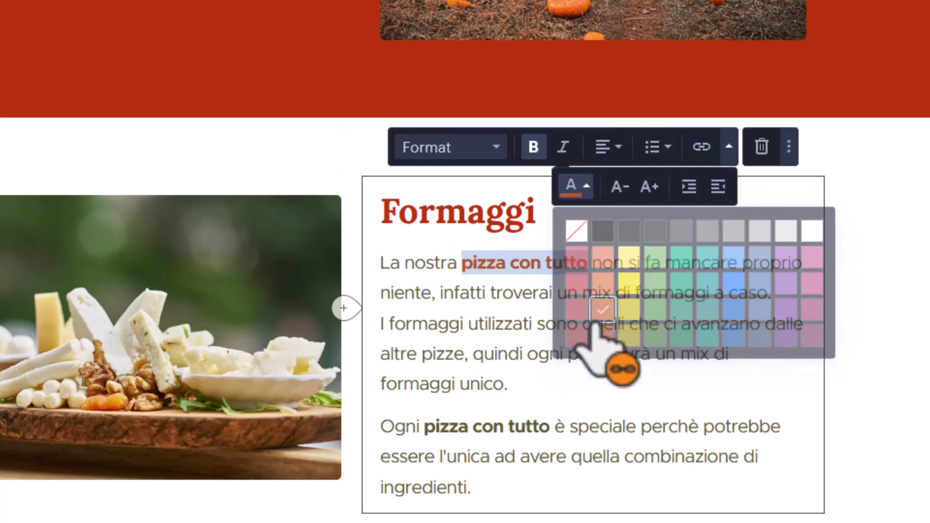
pyautogui.click(426, 427)
pyautogui.moveTo(426, 427); pyautogui.dragTo(550, 426)
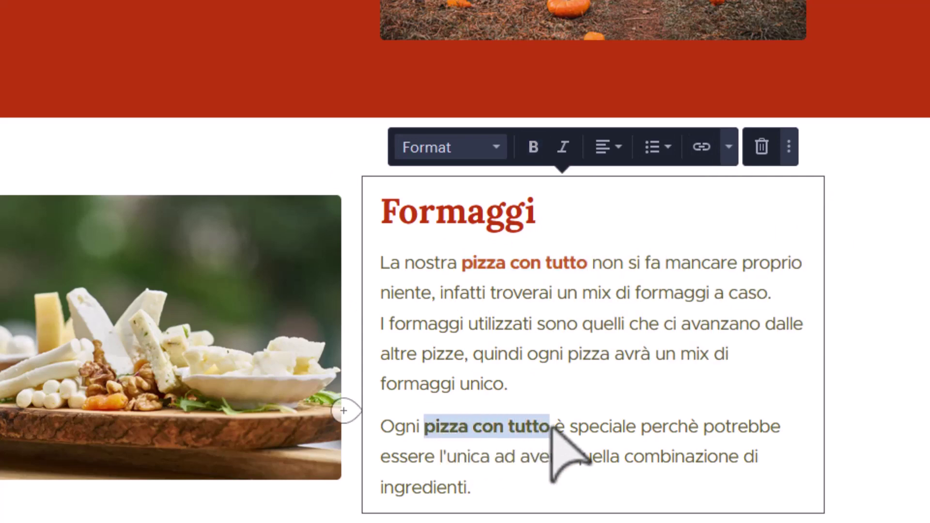
pyautogui.click(728, 146)
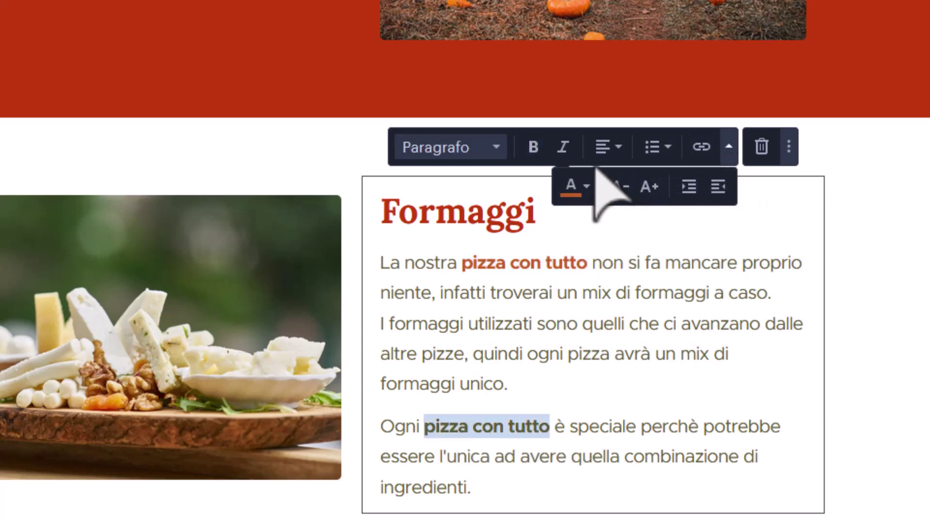
pyautogui.click(572, 186)
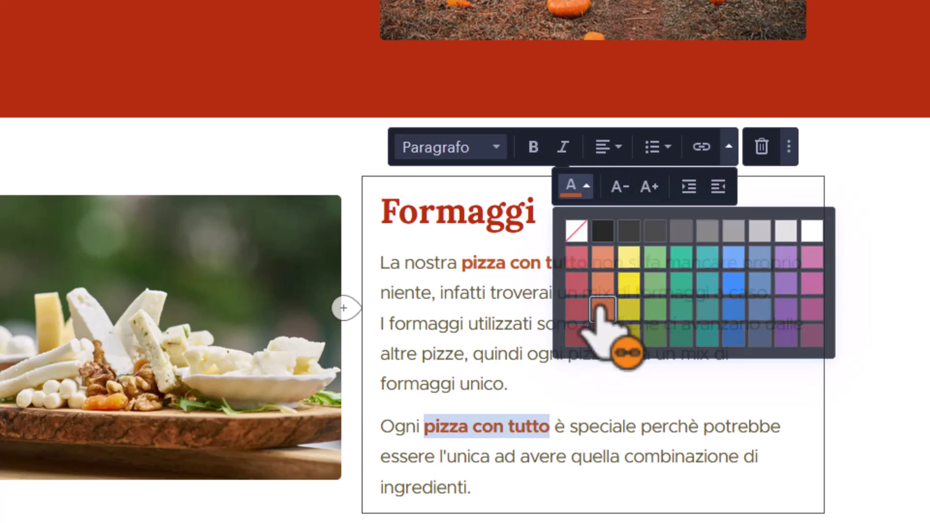
pyautogui.click(603, 310)
pyautogui.click(387, 518)
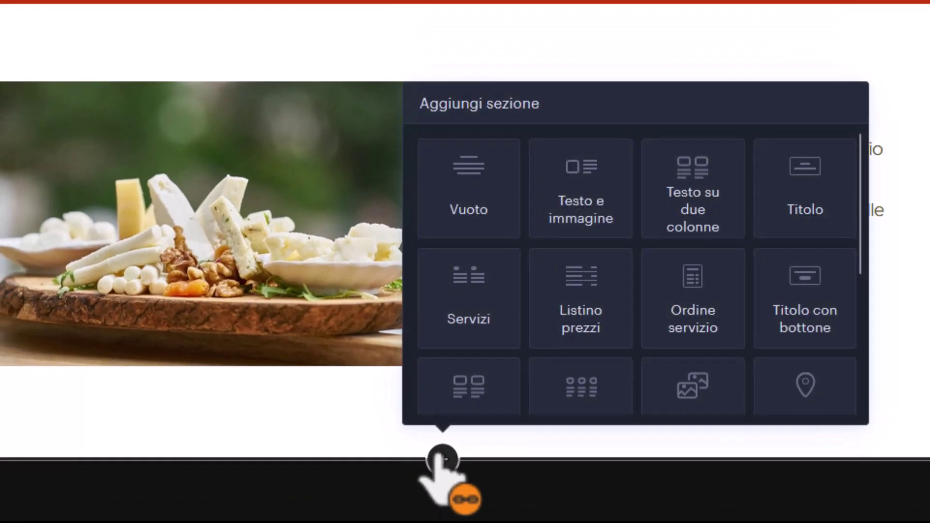
# Insert a Testo e immagine section and replace its placeholder image with the spice market photo.
pyautogui.click(591, 188)
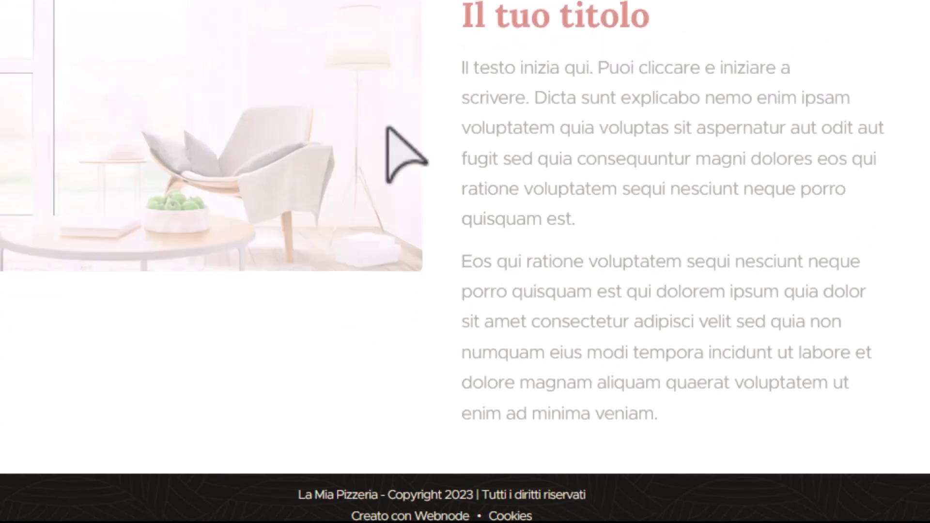
pyautogui.click(166, 87)
pyautogui.click(239, 26)
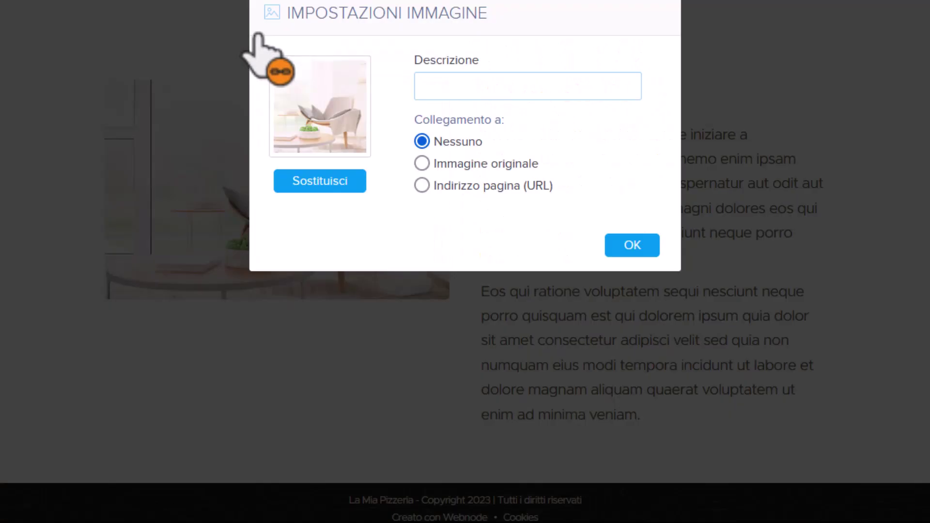
pyautogui.click(321, 181)
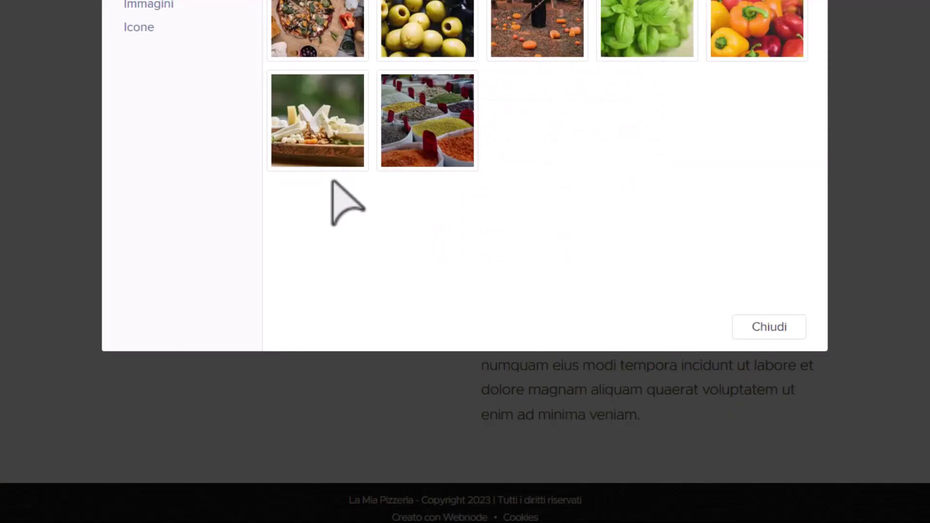
pyautogui.click(428, 121)
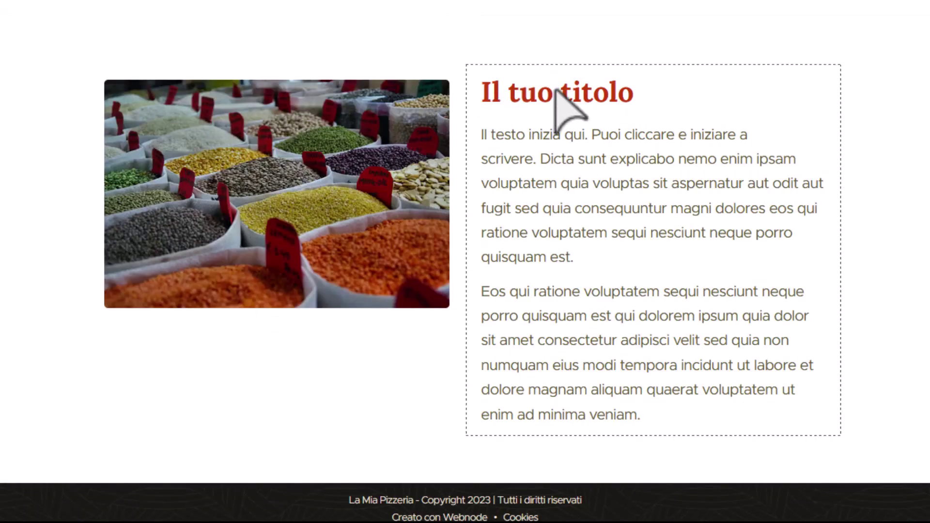
# Title the section 'Semi dal mondo' and write two lines about seeds arriving from everywhere.
pyautogui.tripleClick(565, 103)
pyautogui.write('Semi')
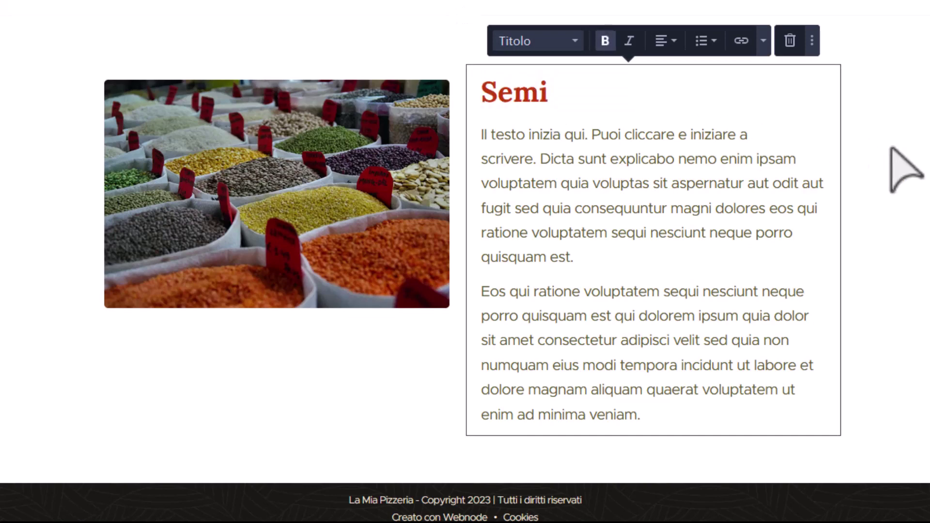
pyautogui.write(' dal mondo')
pyautogui.hotkey('ctrl', 'shift', 'End')
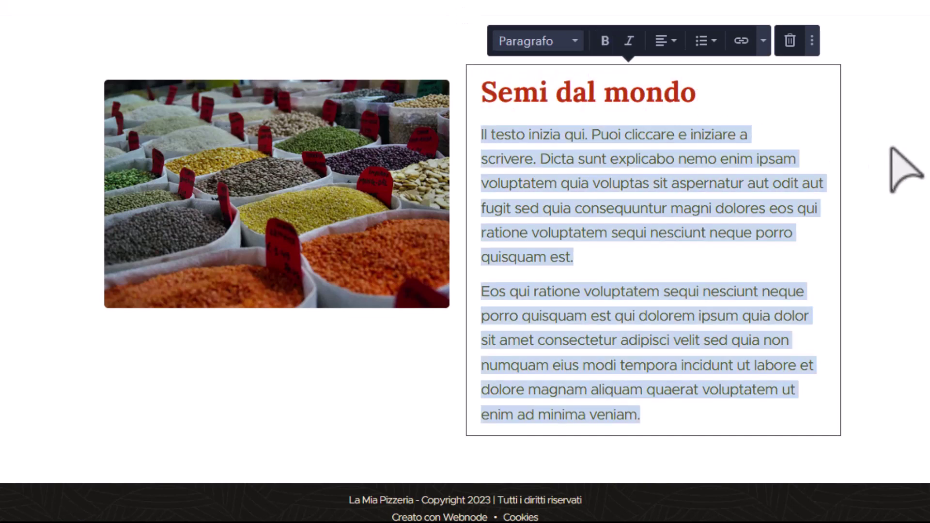
pyautogui.write('Vorremmo di')
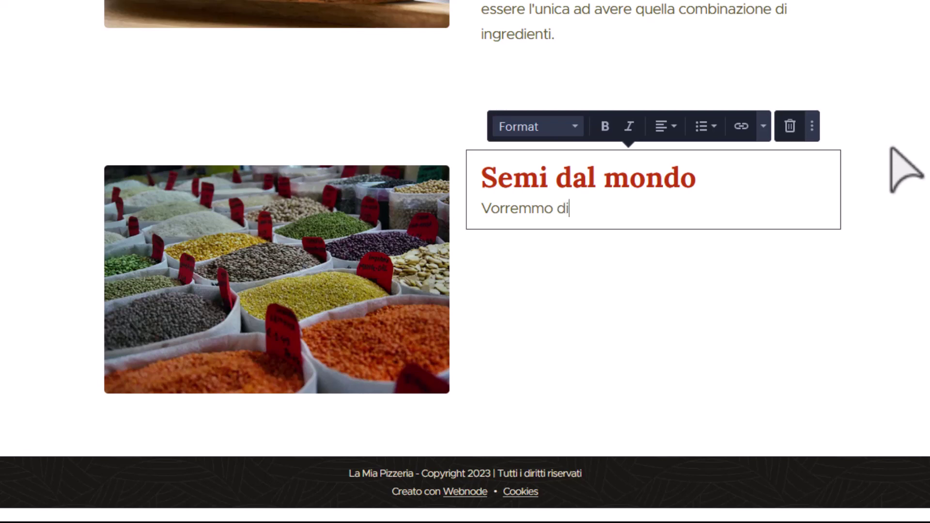
pyautogui.write('rti ')
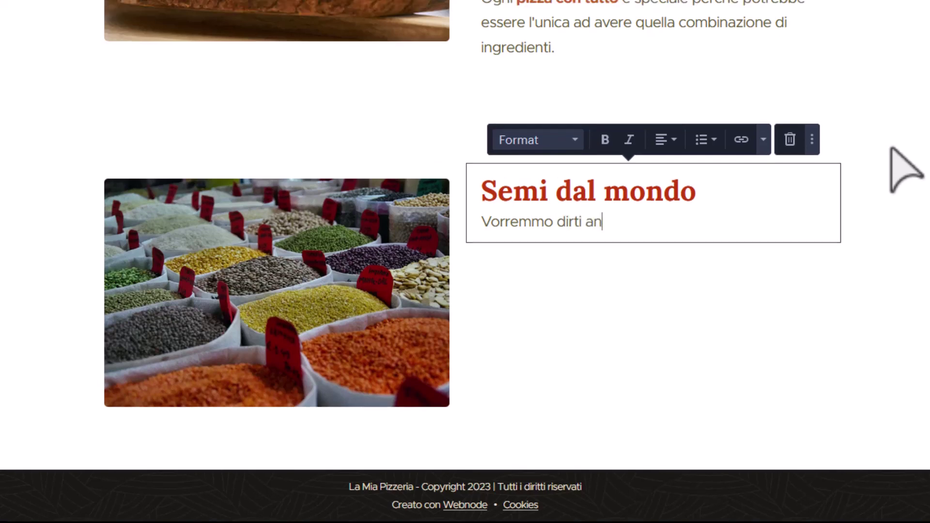
pyautogui.write('anche quali semi')
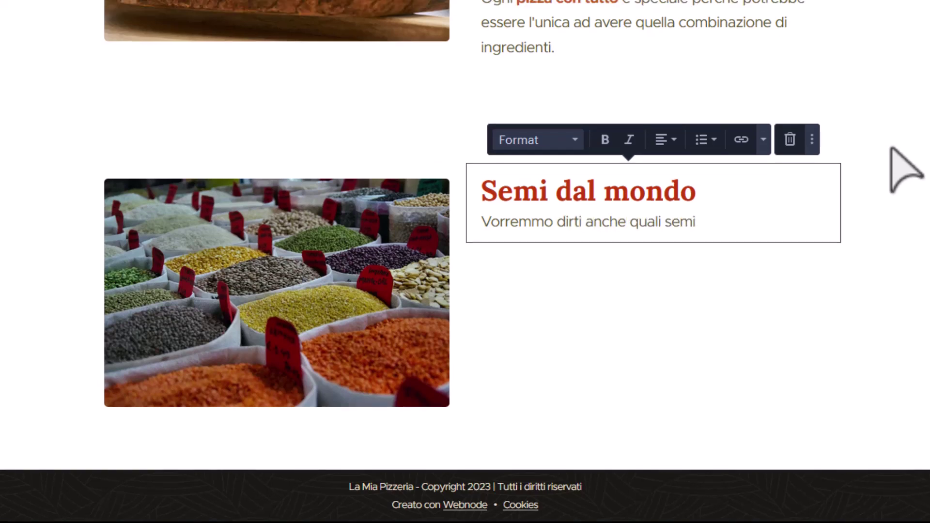
pyautogui.write(' troverai sulla')
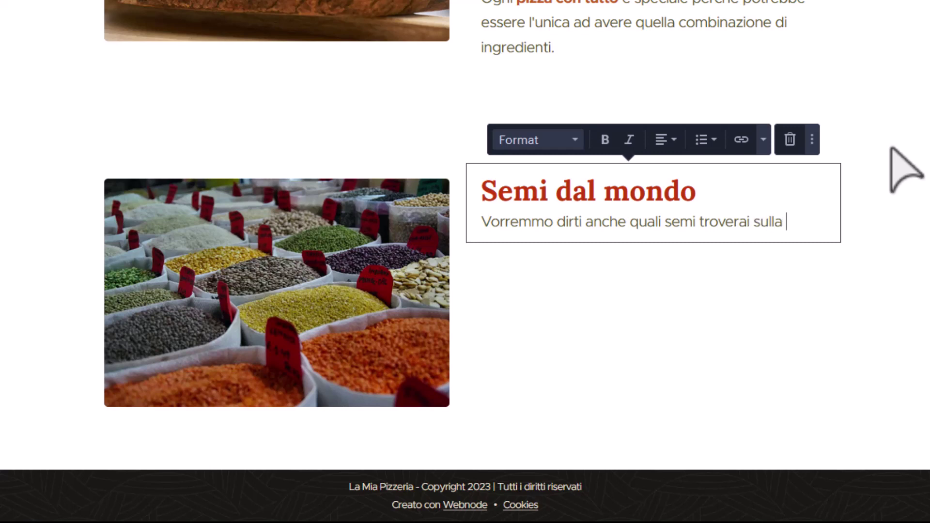
pyautogui.write(' nostra ')
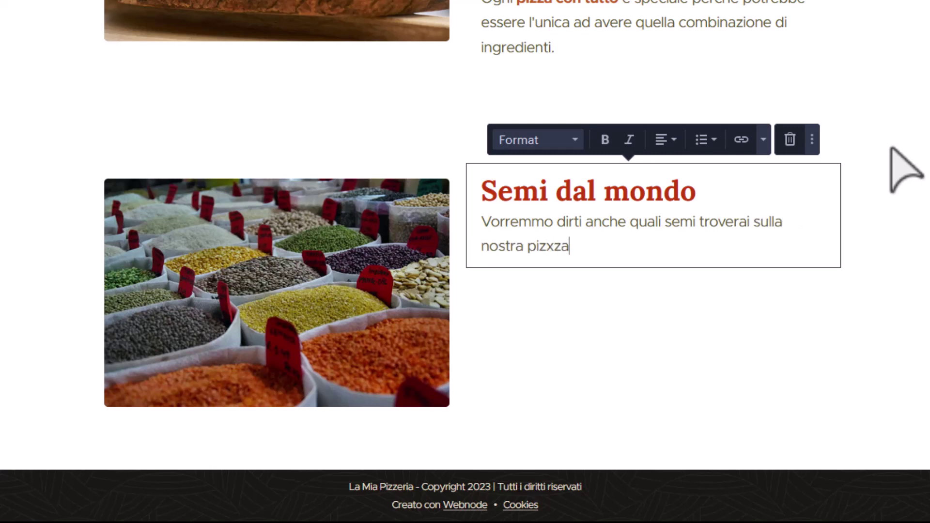
pyautogui.write('pizza con tutto, ma non lo sa')
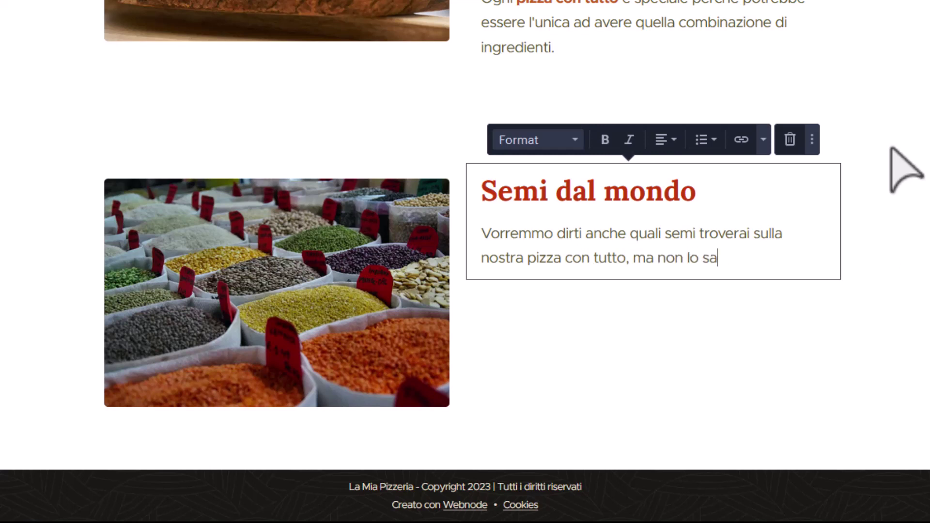
pyautogui.write('ppiamo neanche no')
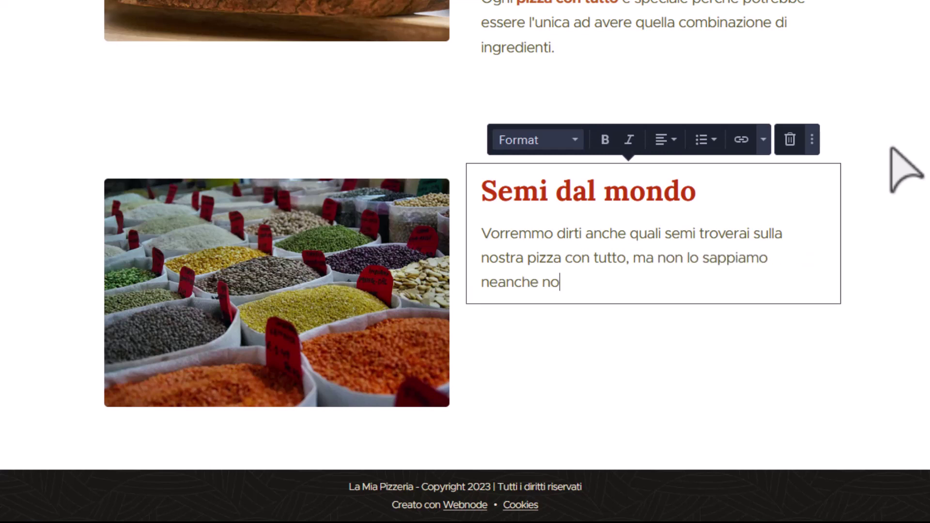
pyautogui.write('i.')
pyautogui.press('Return')
pyautogui.write('Ci arrivan')
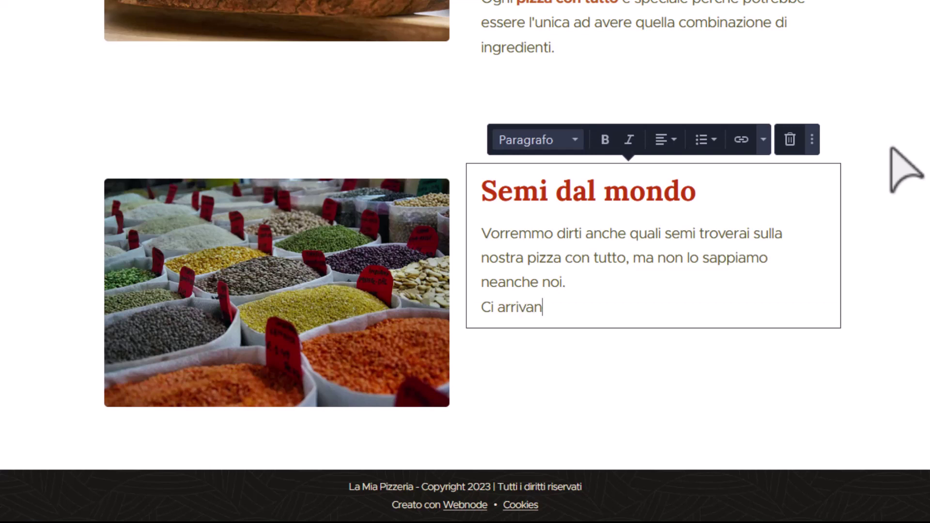
pyautogui.write('o semi da tut')
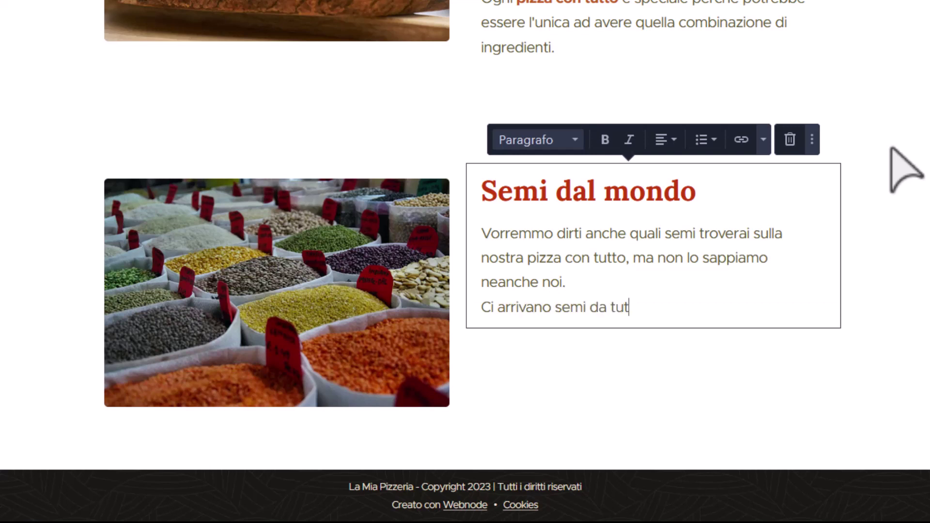
pyautogui.write('to il mondo ')
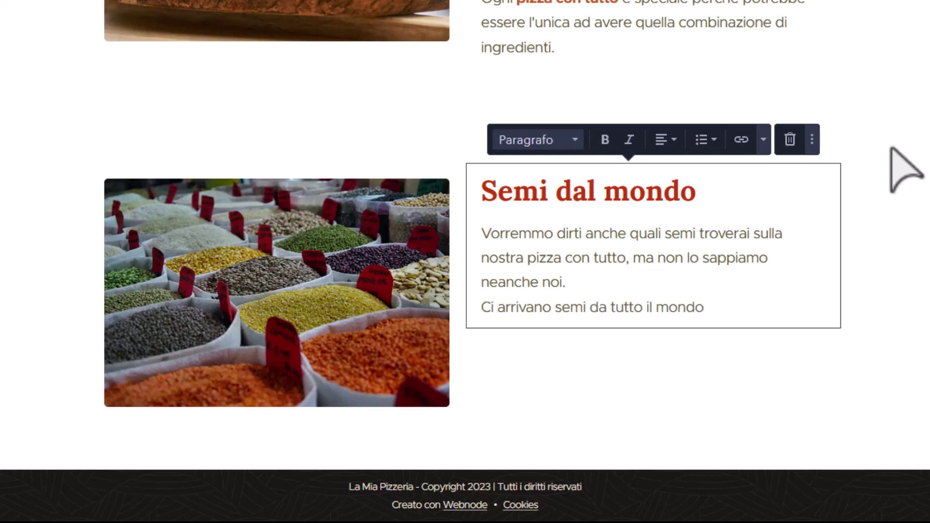
pyautogui.write('e non sappiamo cosa farne, quind')
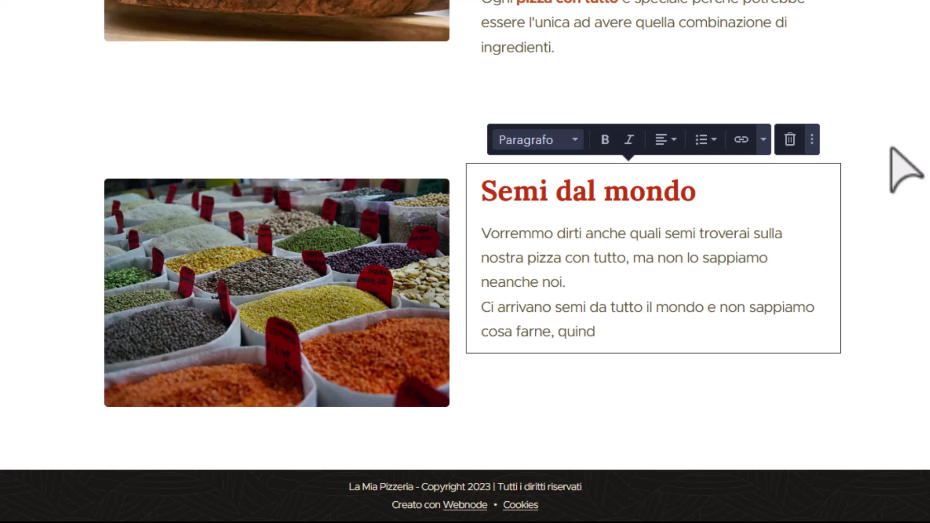
pyautogui.write('i li mettiamo su')
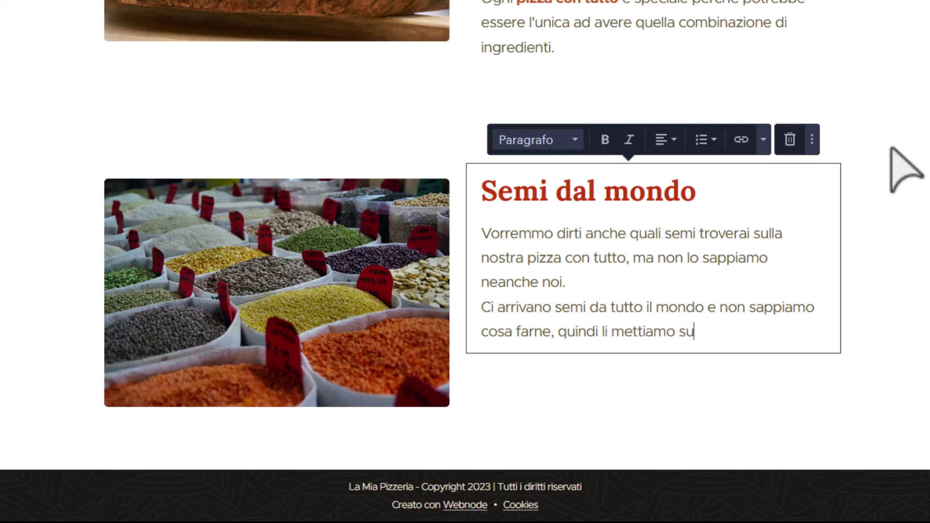
pyautogui.write('lla tua pizza.')
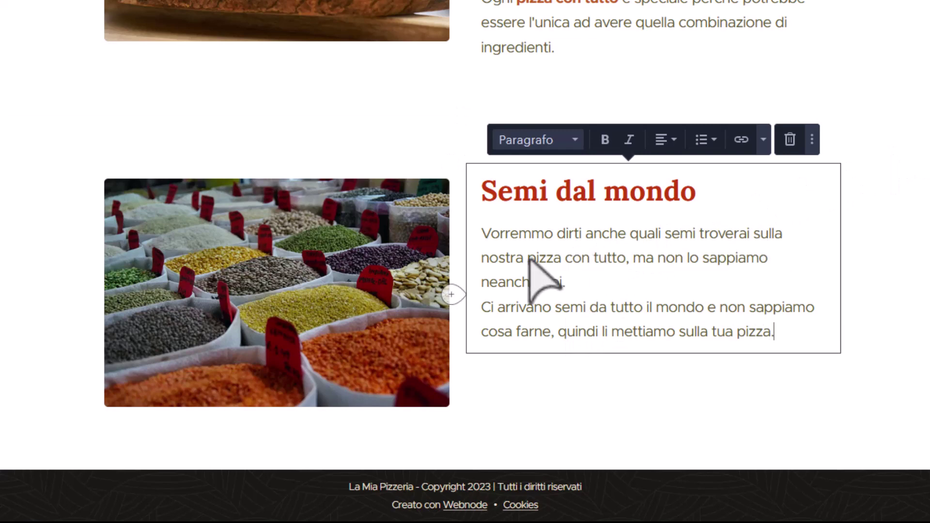
# Make 'pizza con tutto' bold in the Semi dal mondo text.
pyautogui.moveTo(528, 259); pyautogui.dragTo(622, 266)
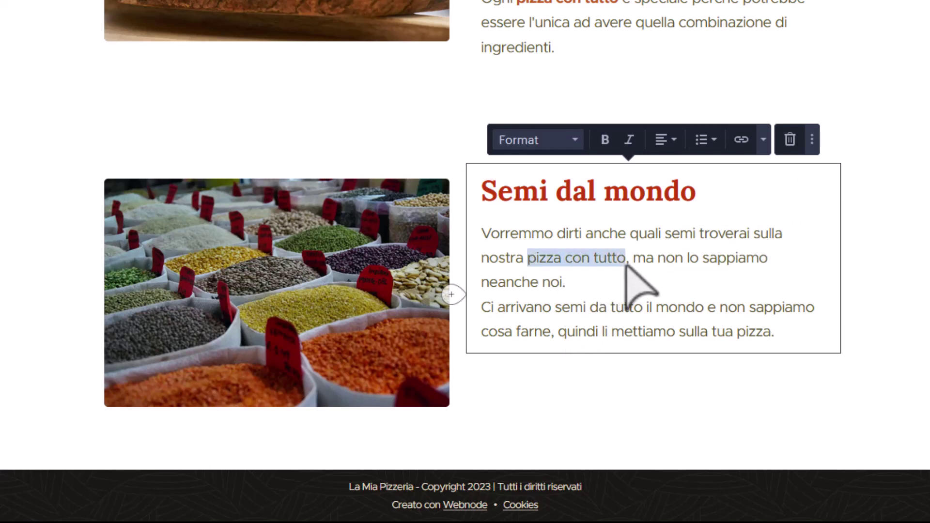
pyautogui.click(606, 139)
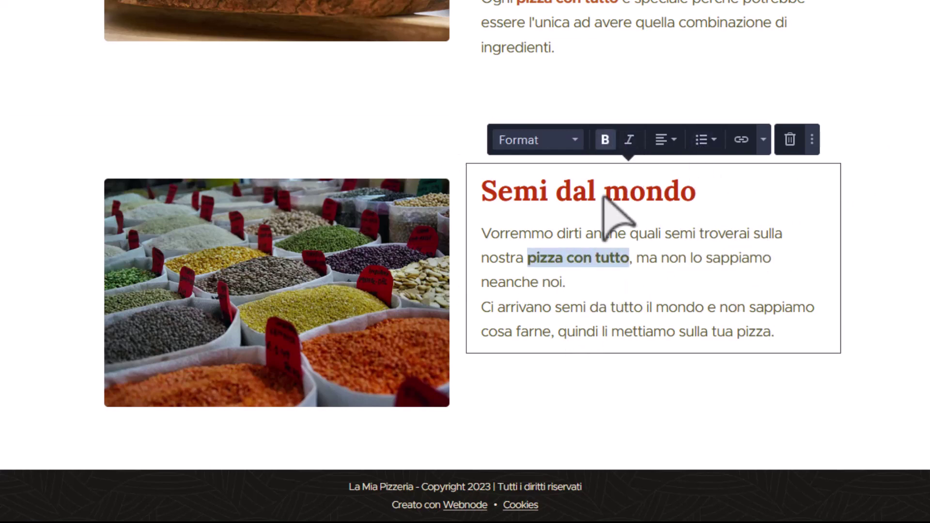
pyautogui.click(36, 224)
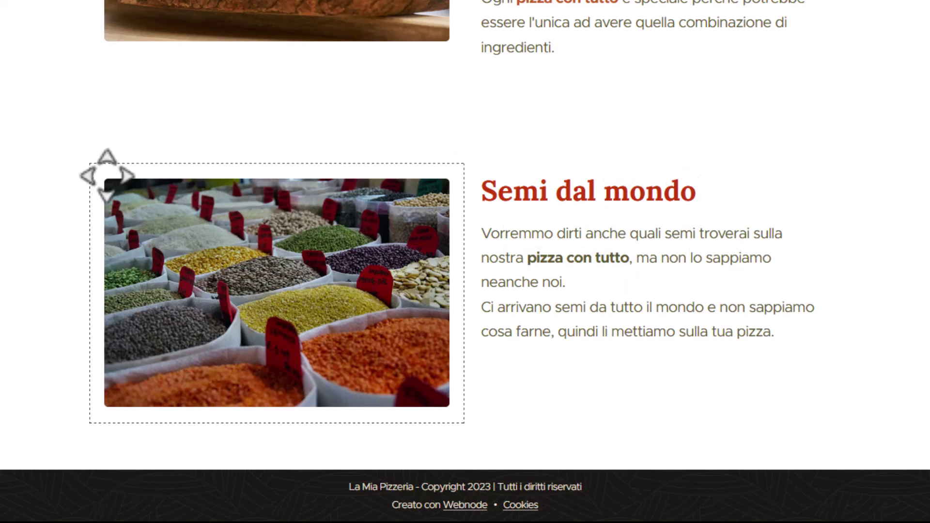
# Move the seeds photo to the right side of the text.
pyautogui.moveTo(104, 174); pyautogui.dragTo(864, 214)
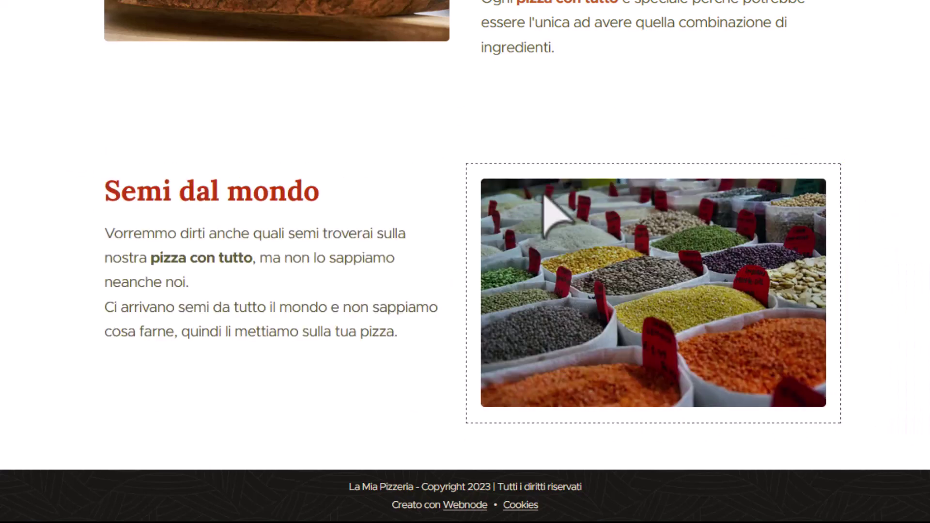
pyautogui.scroll(6, 547, 184)
pyautogui.scroll(-6, 387, 290)
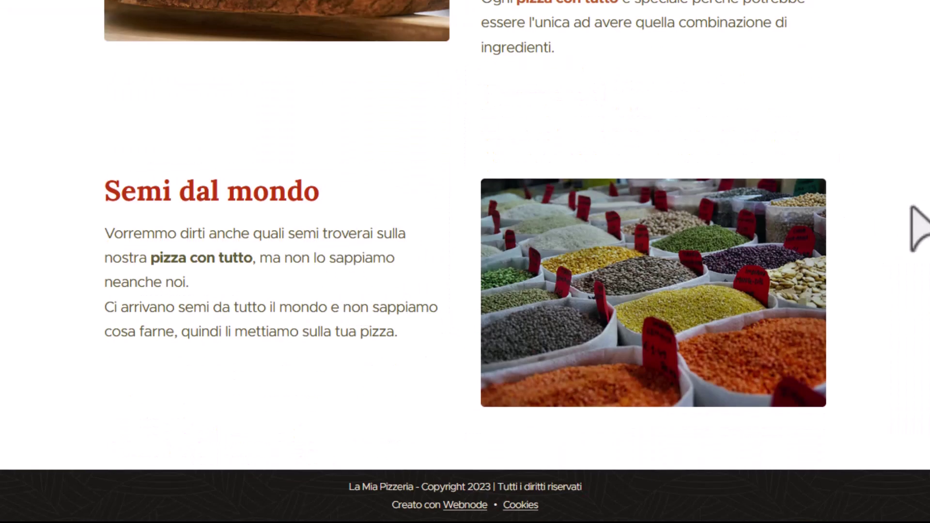
# Set the Semi dal mondo section background to the solid beige swatch.
pyautogui.click(929, 42)
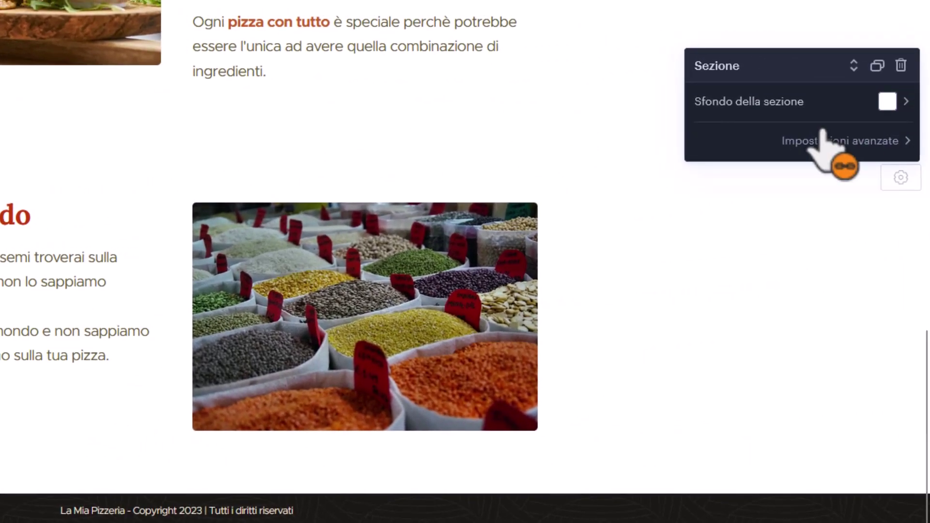
pyautogui.click(918, 93)
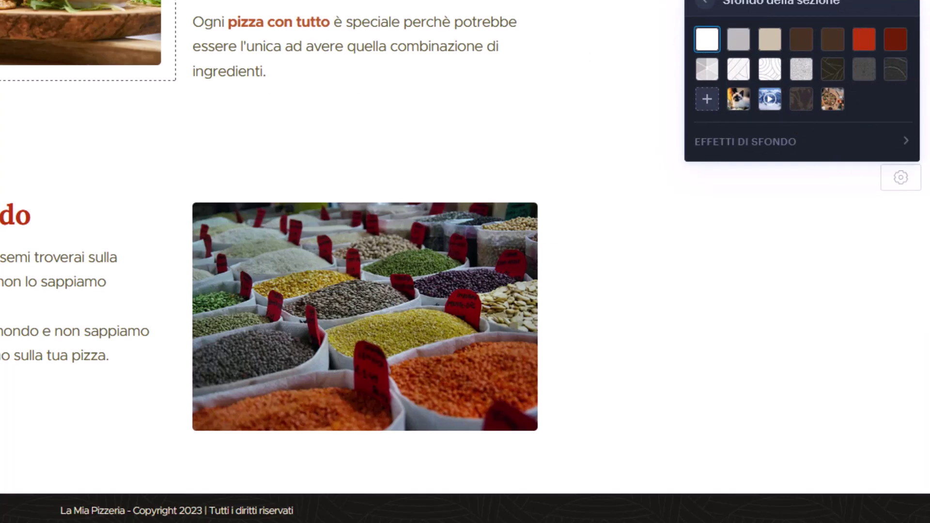
pyautogui.click(774, 46)
pyautogui.scroll(-15, 63, 260)
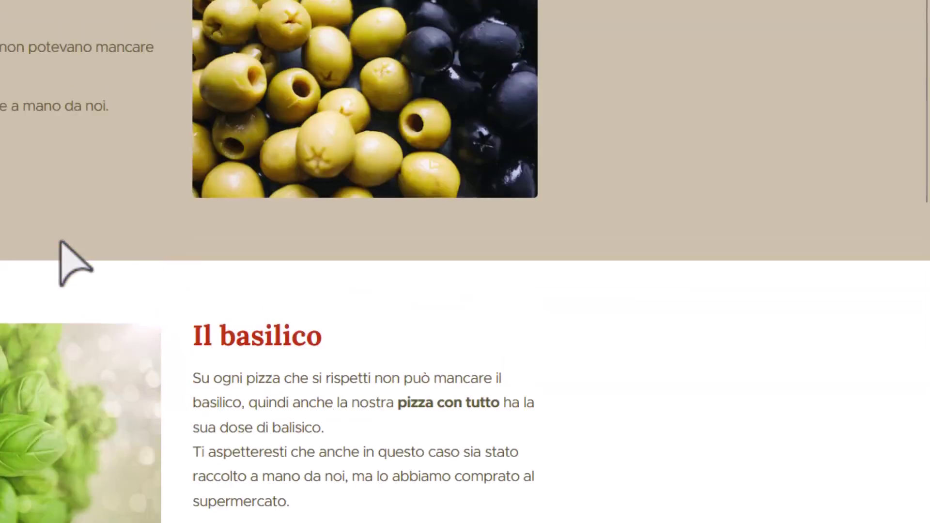
pyautogui.scroll(-10, 60, 242)
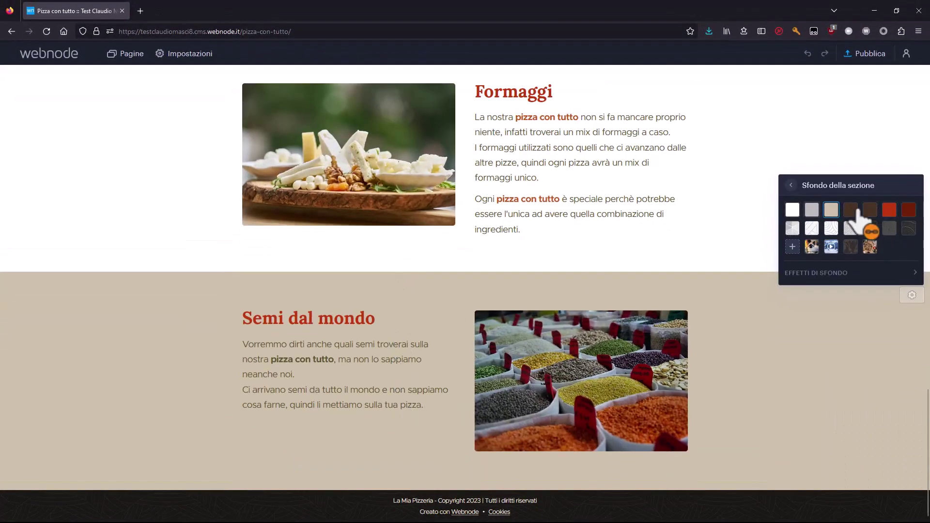
pyautogui.click(793, 228)
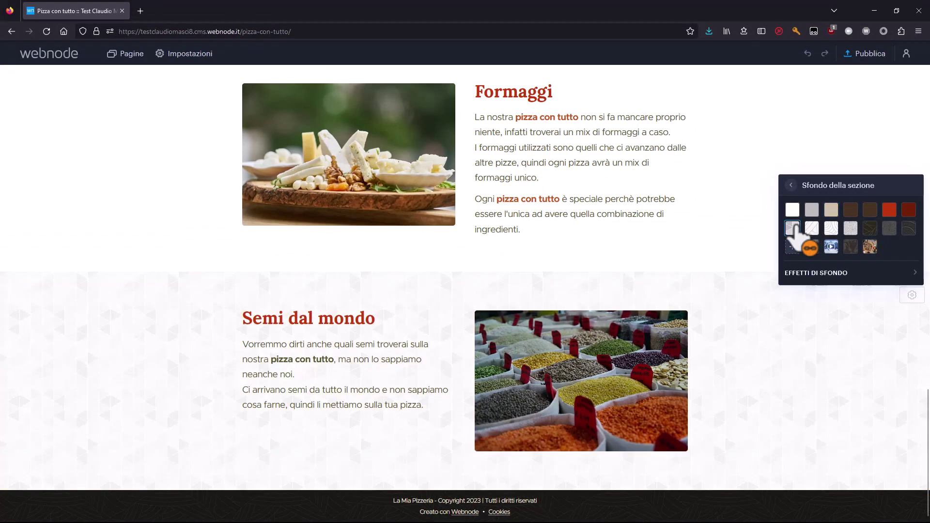
pyautogui.click(812, 227)
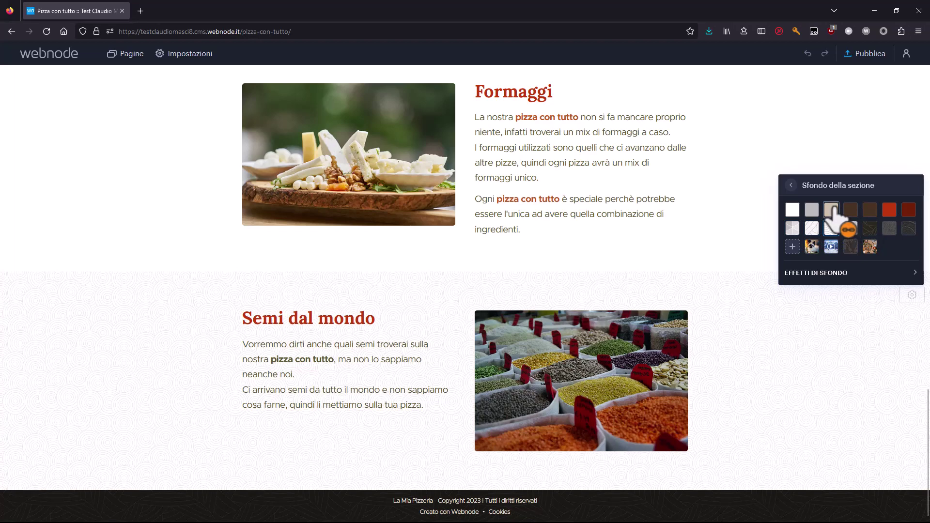
pyautogui.click(833, 209)
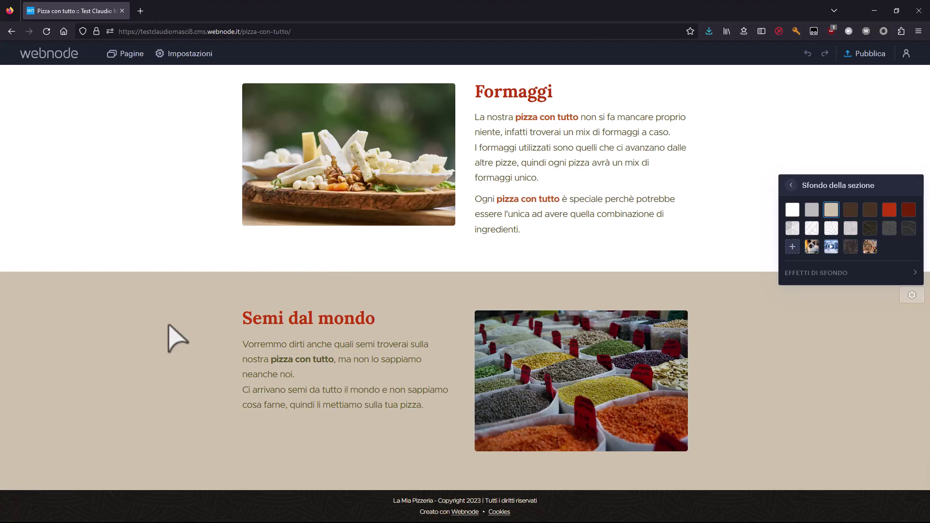
pyautogui.scroll(15, 170, 335)
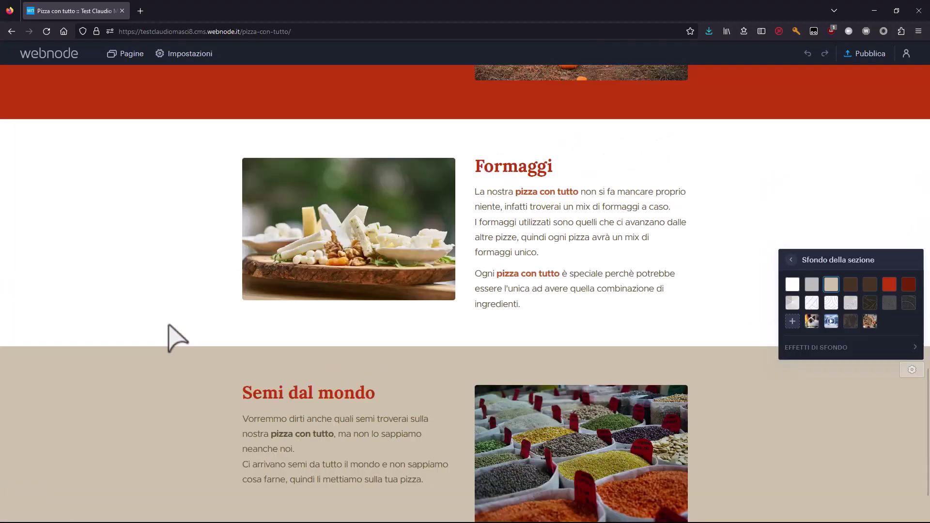
pyautogui.scroll(-7, 181, 245)
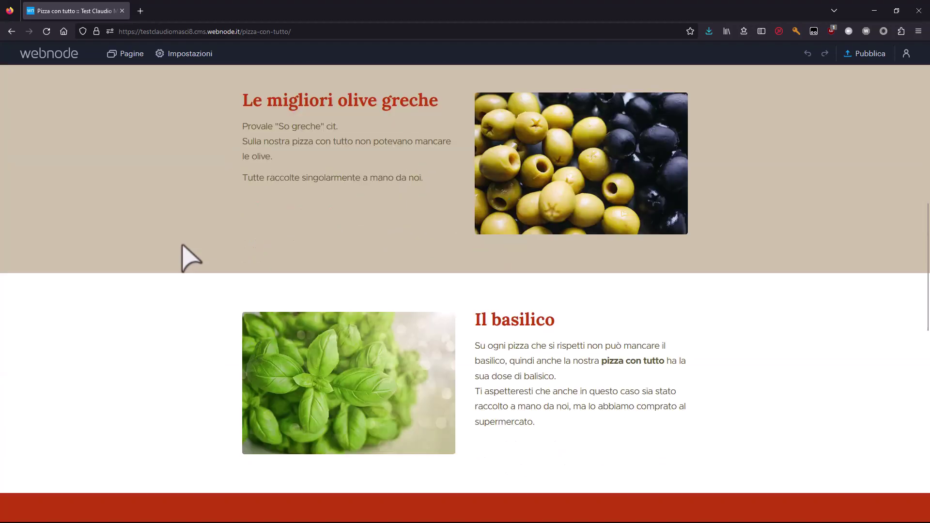
pyautogui.scroll(-7, 218, 305)
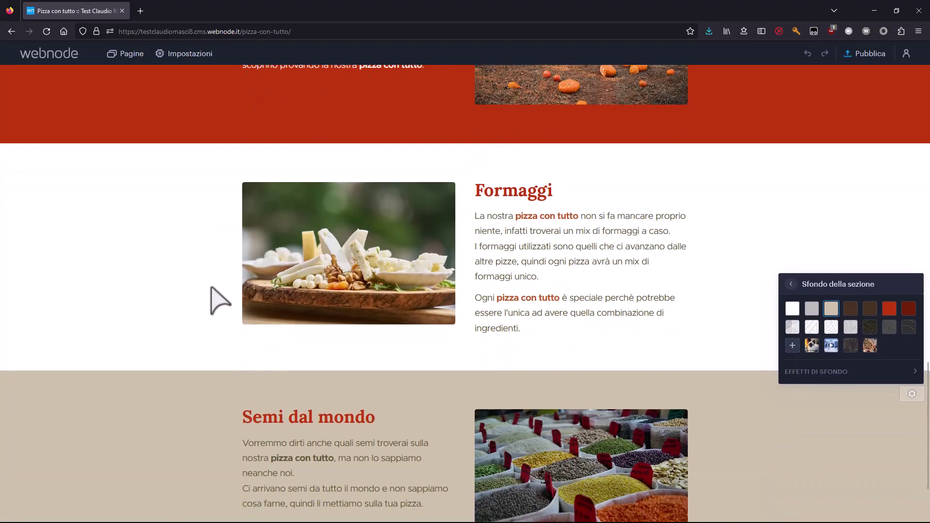
pyautogui.scroll(-2, 225, 405)
pyautogui.scroll(5, 297, 326)
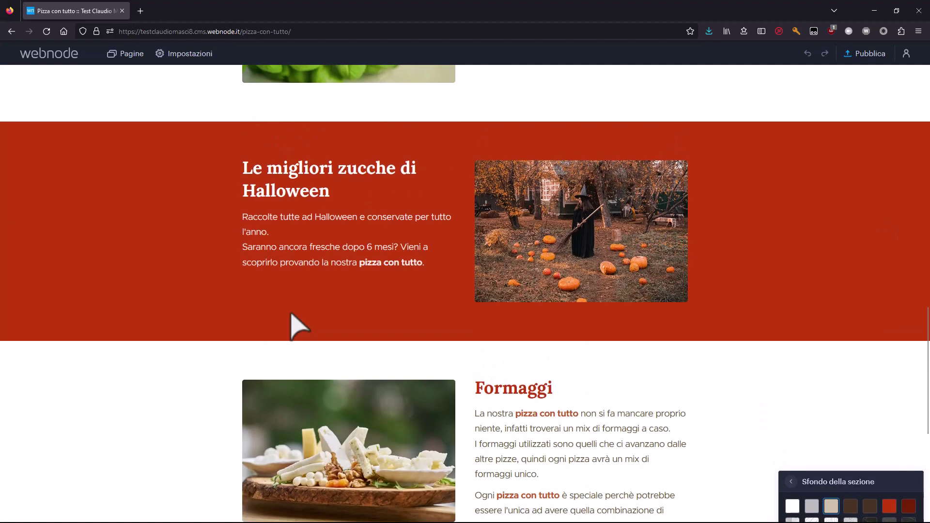
pyautogui.scroll(-5, 198, 254)
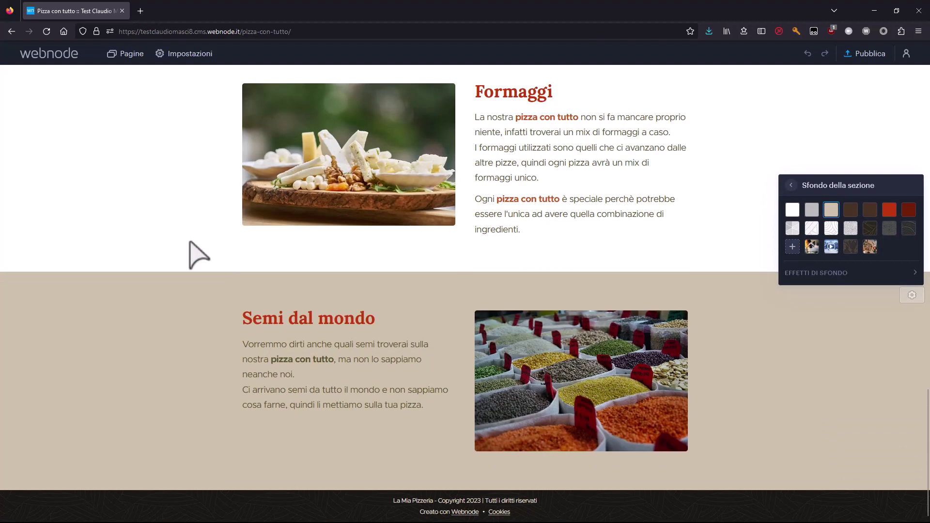
pyautogui.scroll(18, 223, 229)
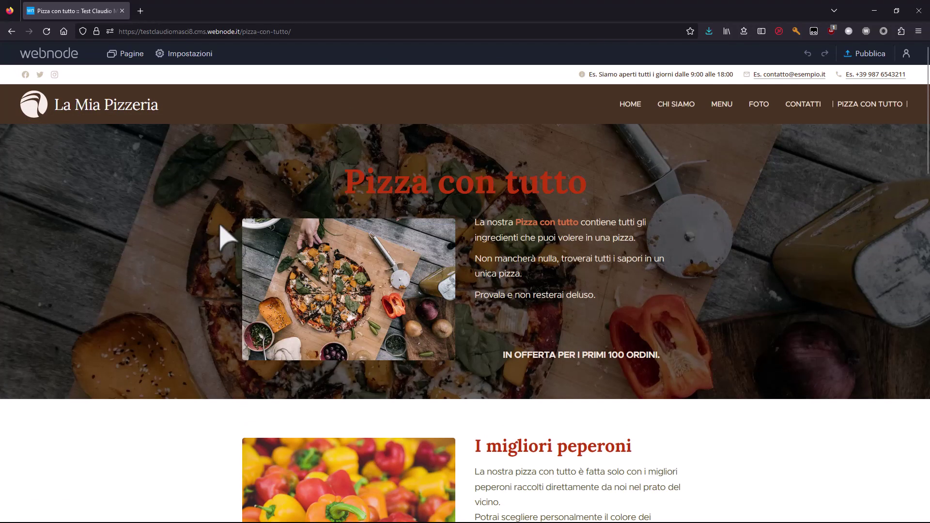
pyautogui.scroll(-3, 290, 206)
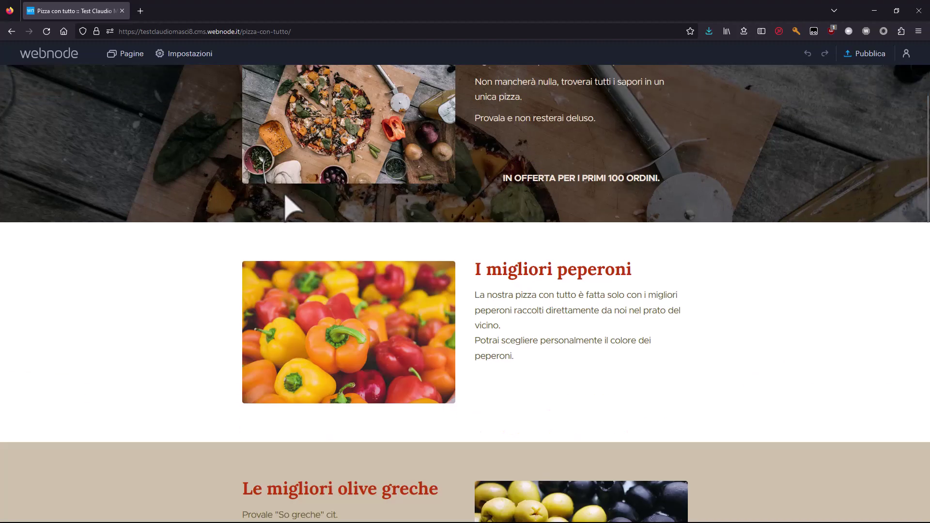
pyautogui.scroll(-3, 288, 198)
pyautogui.scroll(-6, 235, 252)
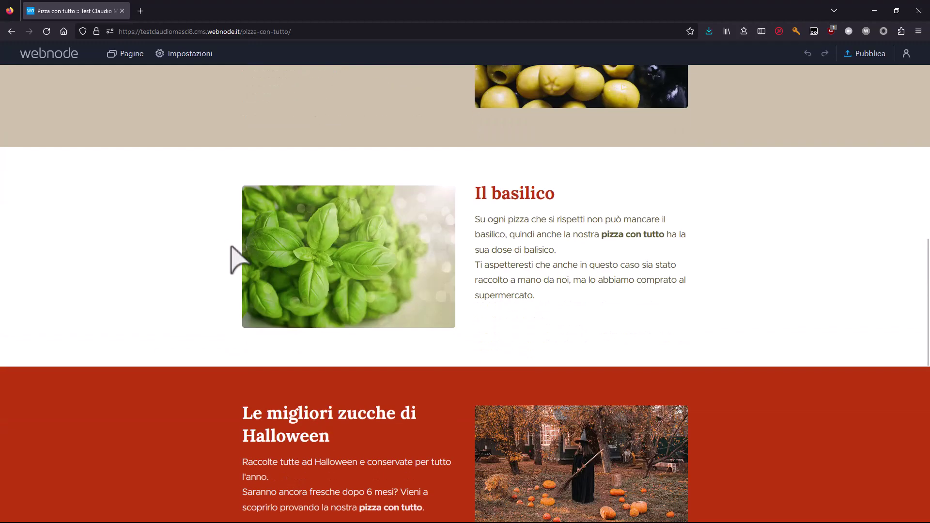
pyautogui.scroll(-9, 232, 247)
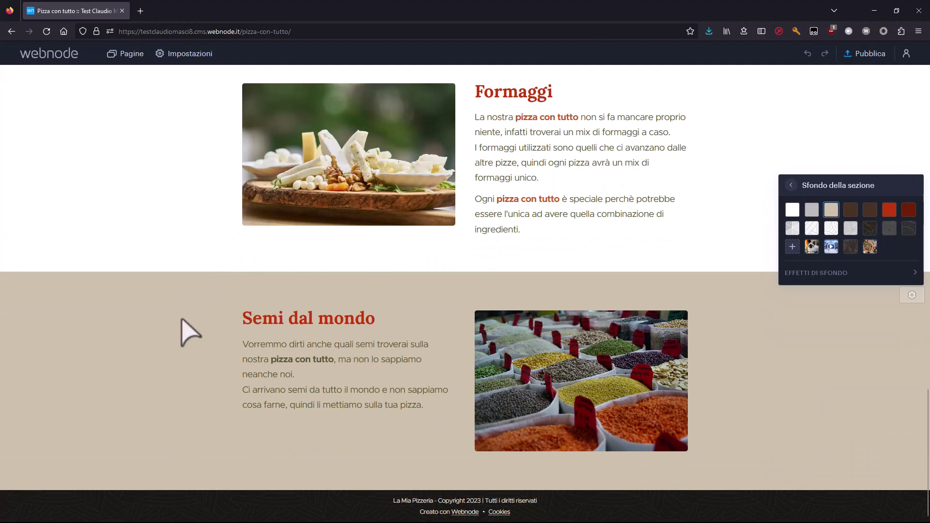
pyautogui.scroll(8, 169, 328)
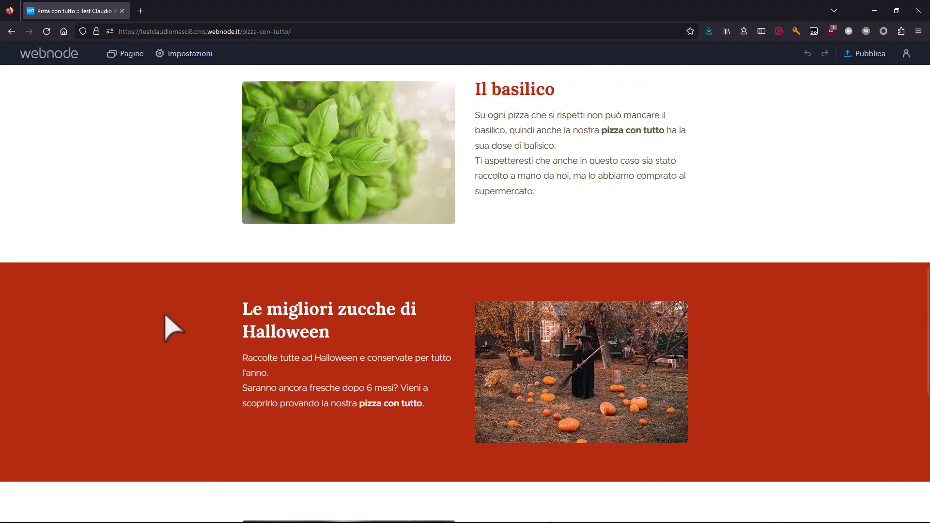
pyautogui.scroll(8, 166, 315)
pyautogui.scroll(-15, 197, 278)
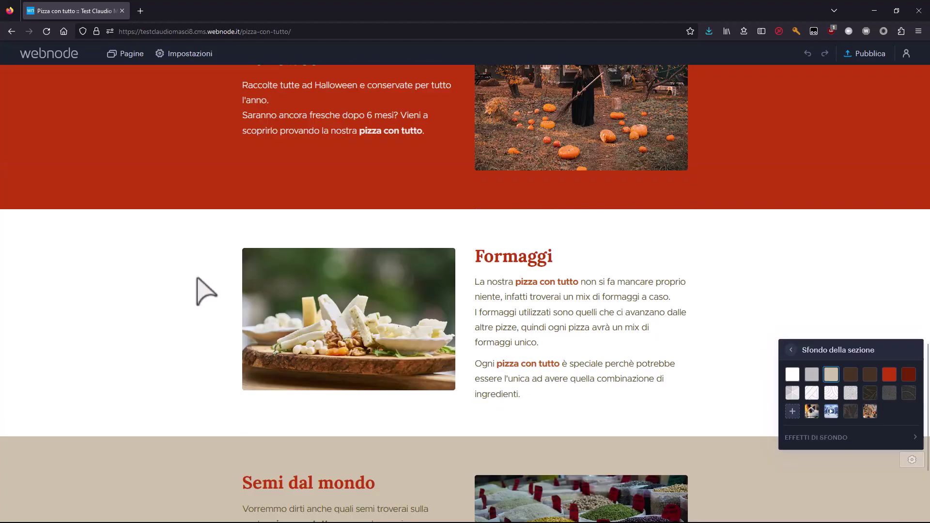
pyautogui.scroll(-3, 203, 291)
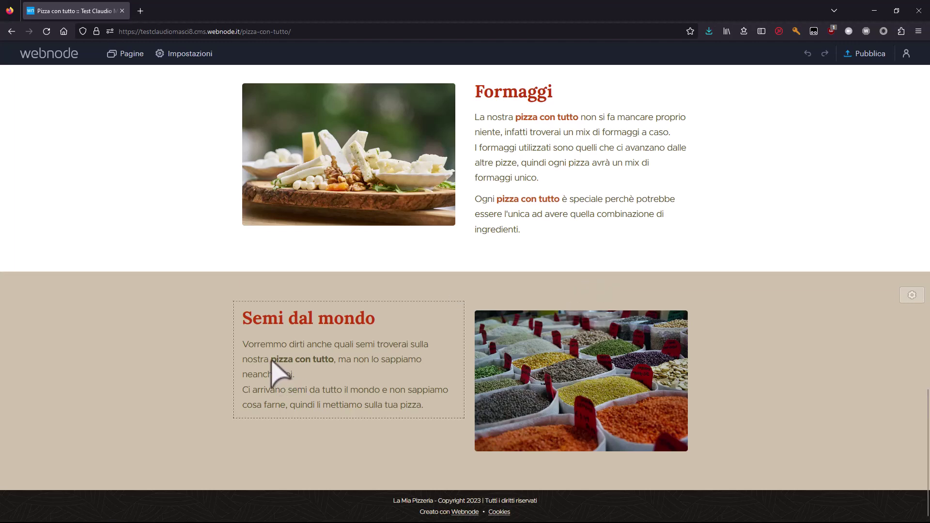
# Colour 'pizza con tutto' orange-red in the seeds text.
pyautogui.moveTo(271, 361); pyautogui.dragTo(334, 360)
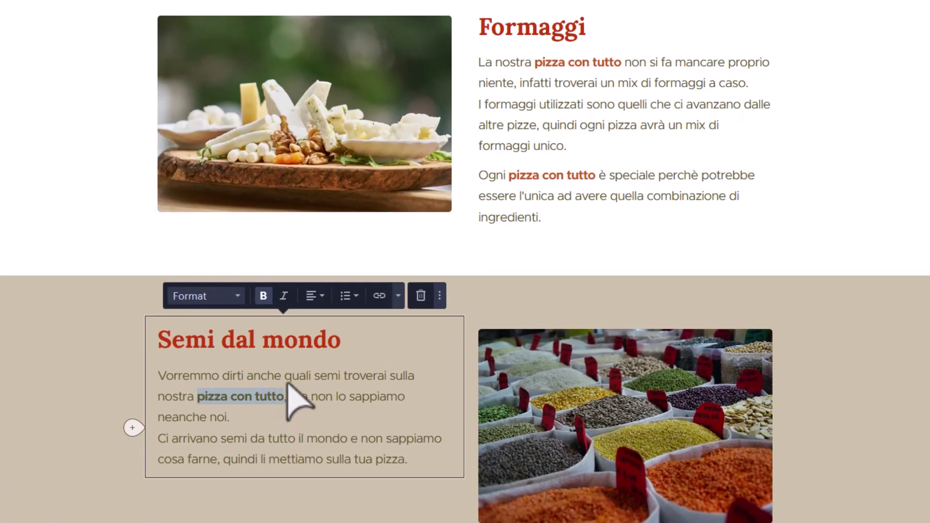
pyautogui.click(398, 296)
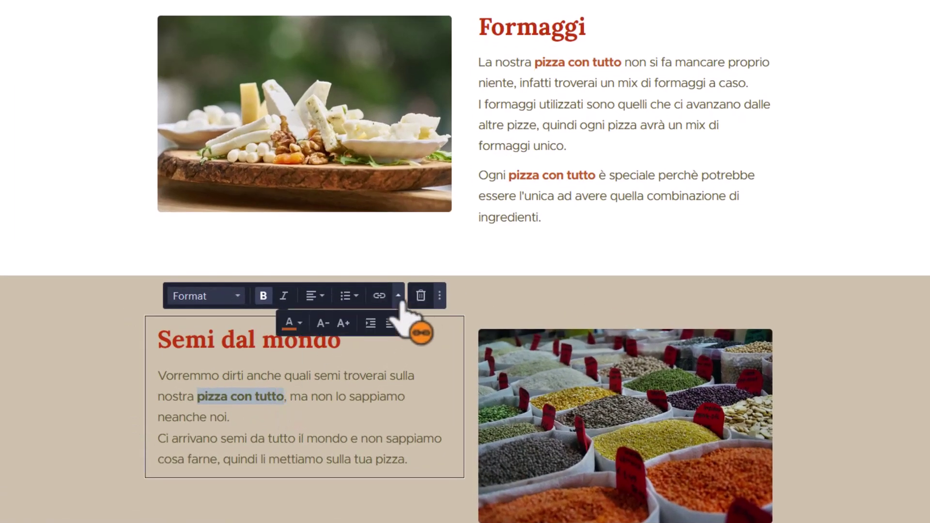
pyautogui.click(289, 324)
pyautogui.click(316, 418)
pyautogui.click(132, 271)
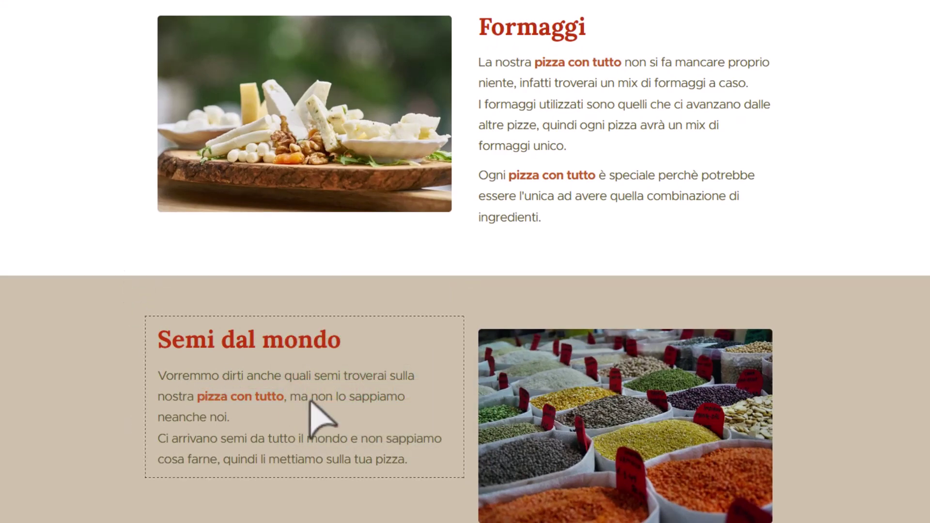
# Make 'pizza con tutto' bold and orange-red in the olives text.
pyautogui.scroll(15, 320, 419)
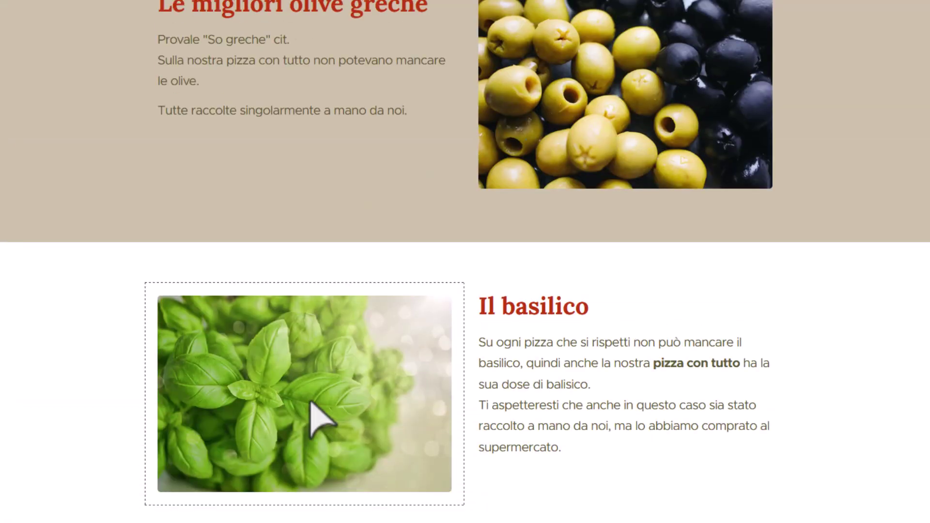
pyautogui.moveTo(227, 61); pyautogui.dragTo(320, 78)
pyautogui.click(263, 4)
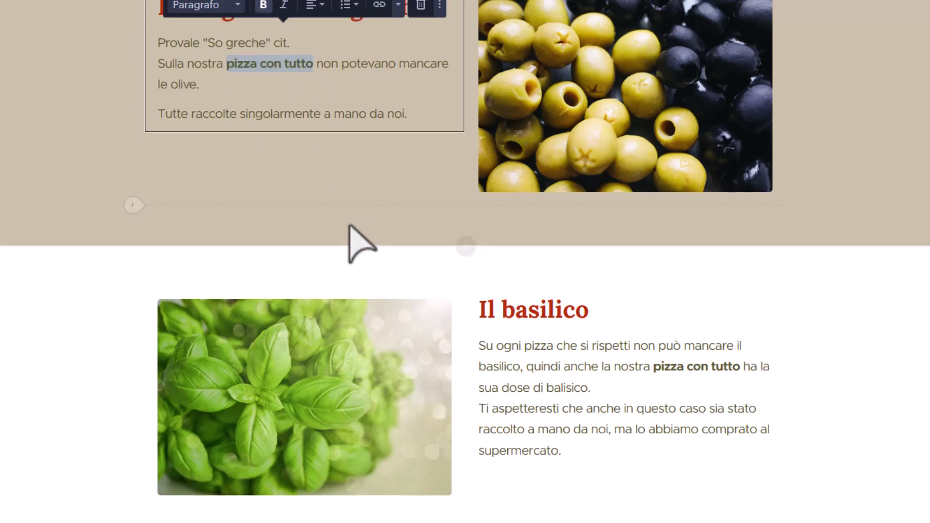
pyautogui.scroll(4, 349, 225)
pyautogui.click(399, 163)
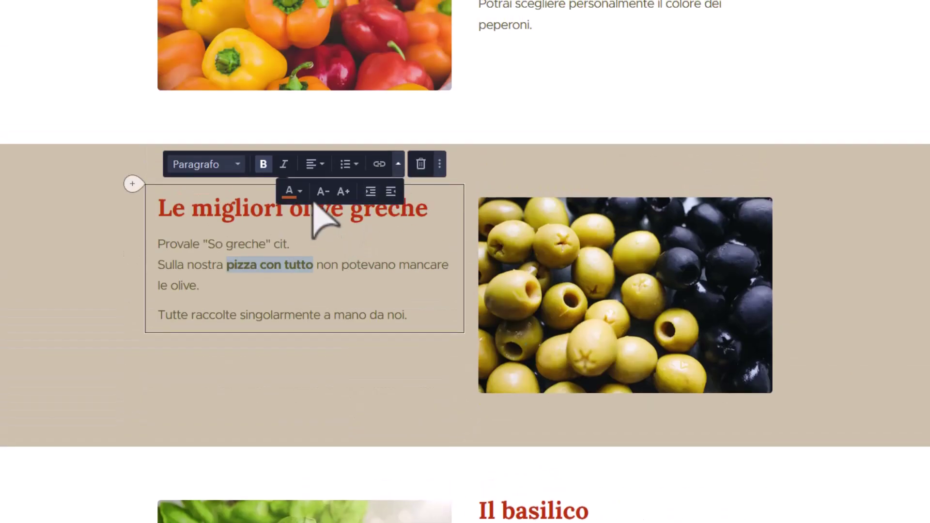
pyautogui.click(289, 191)
pyautogui.click(310, 278)
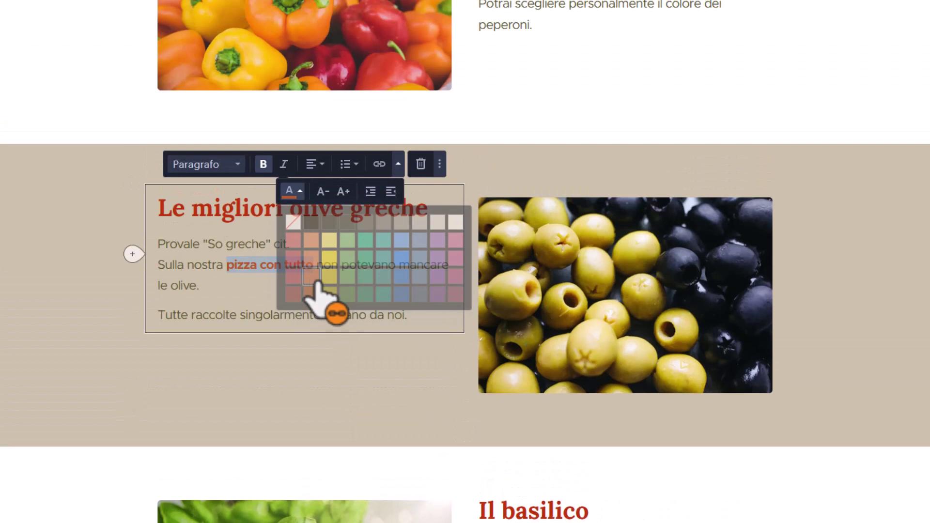
pyautogui.click(233, 361)
# Make 'pizza con tutto' bold in the peppers text block.
pyautogui.scroll(6, 332, 363)
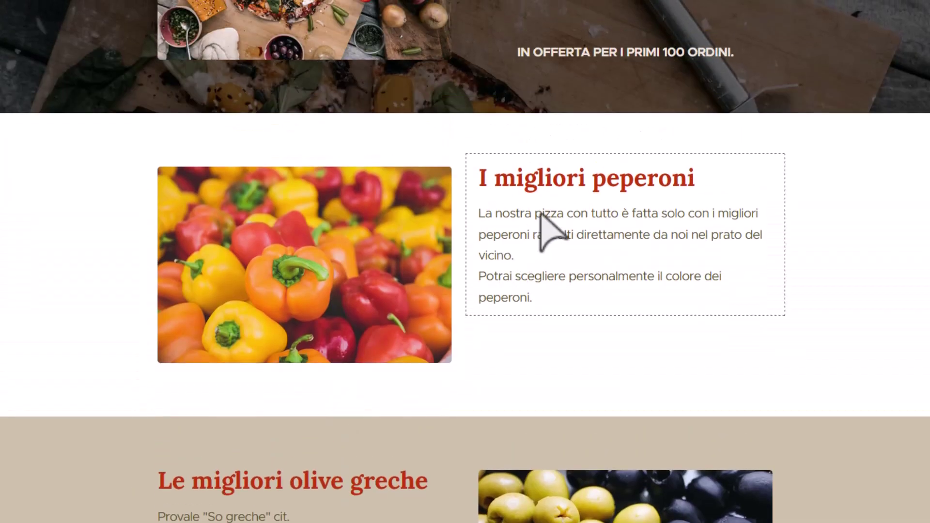
pyautogui.moveTo(535, 213); pyautogui.dragTo(622, 215)
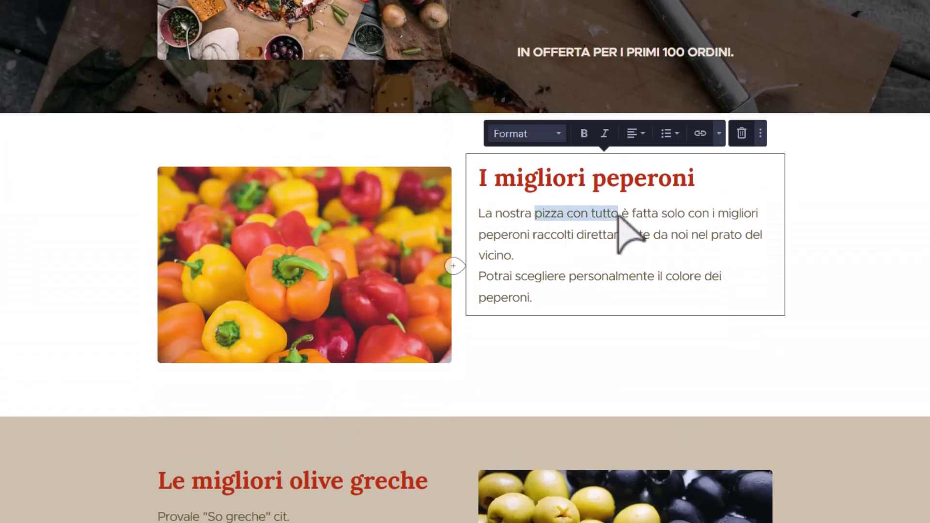
pyautogui.click(584, 133)
pyautogui.click(719, 133)
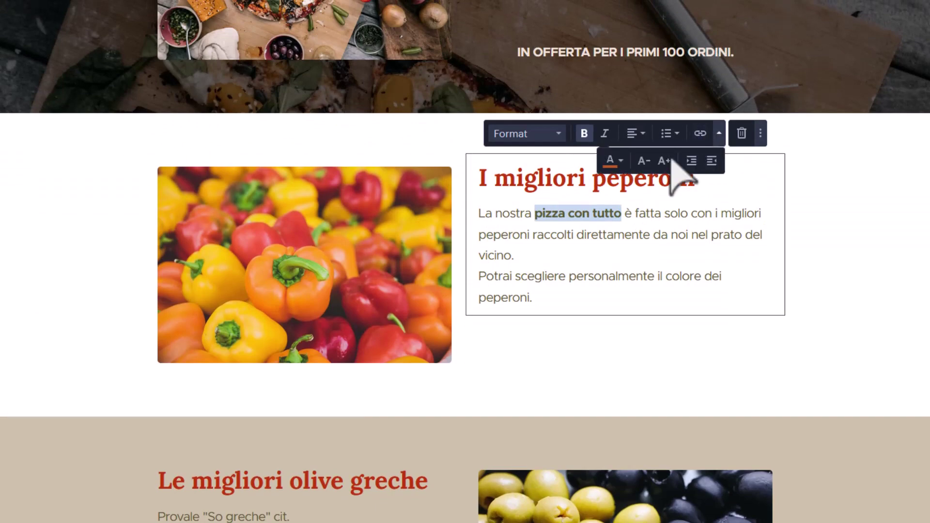
pyautogui.click(614, 161)
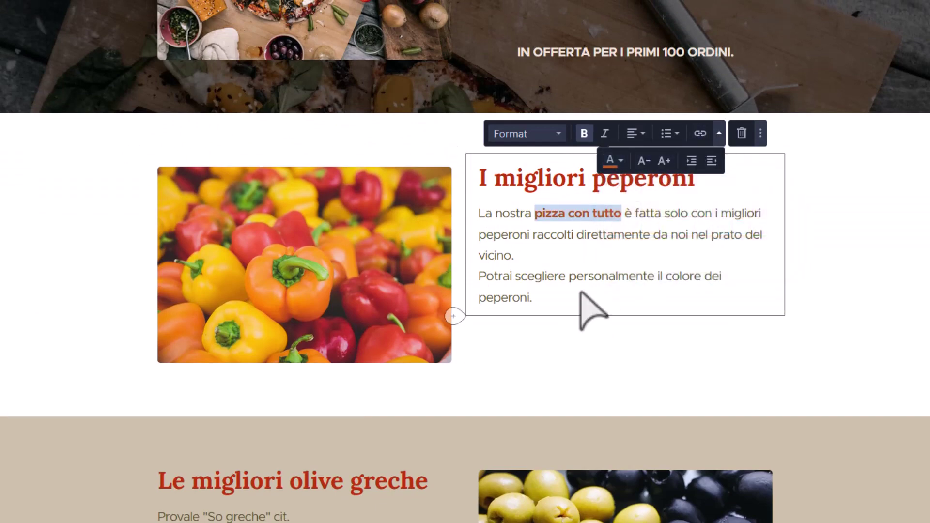
pyautogui.click(592, 307)
pyautogui.scroll(5, 581, 339)
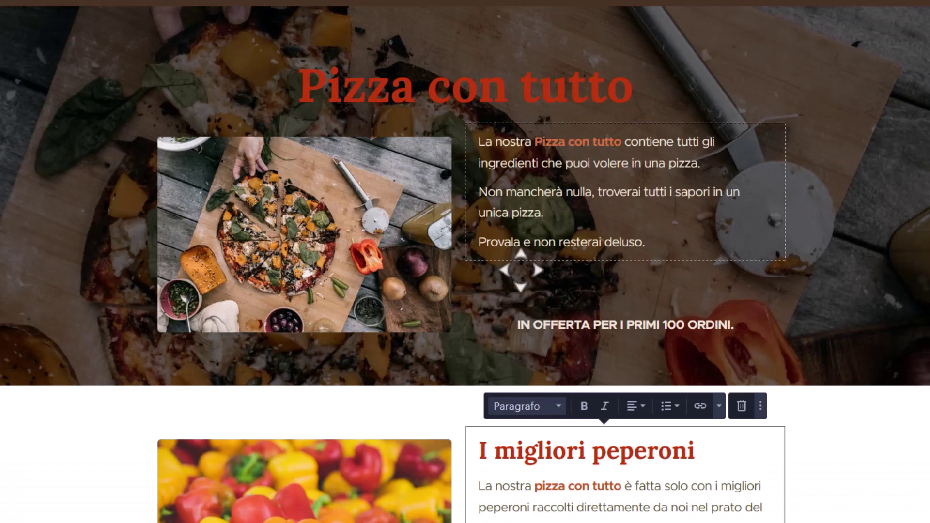
pyautogui.scroll(-15, 523, 281)
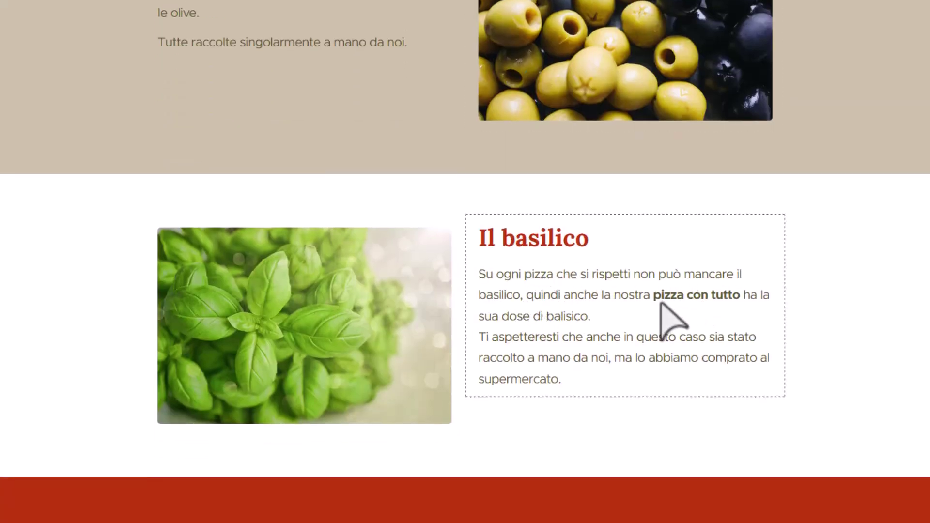
# Colour 'pizza con tutto' red in the basilico text.
pyautogui.moveTo(654, 296); pyautogui.dragTo(740, 296)
pyautogui.click(719, 194)
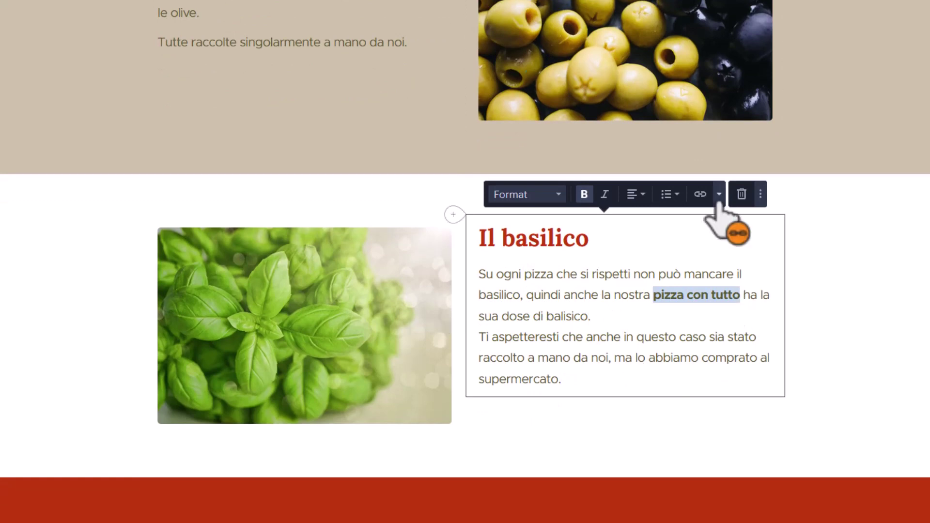
pyautogui.click(612, 223)
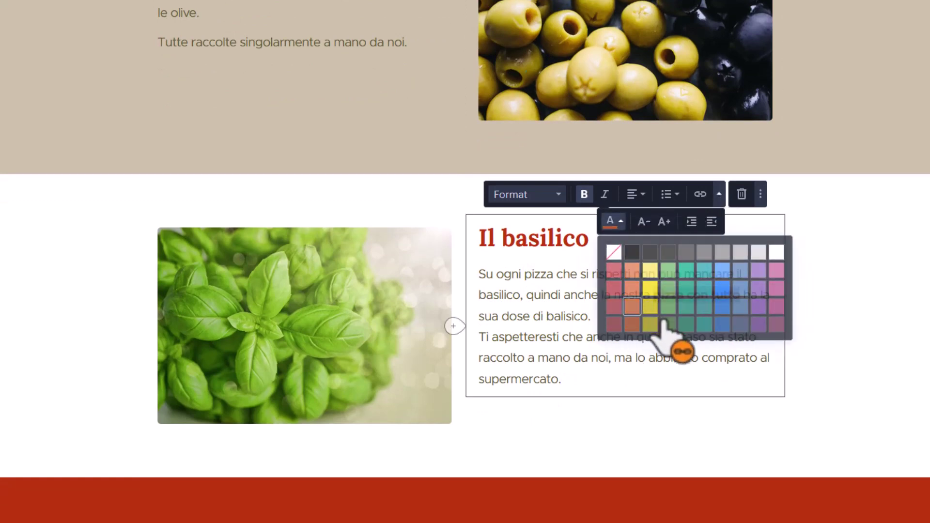
pyautogui.click(657, 320)
pyautogui.click(644, 387)
pyautogui.scroll(-5, 630, 383)
pyautogui.scroll(-1, 625, 369)
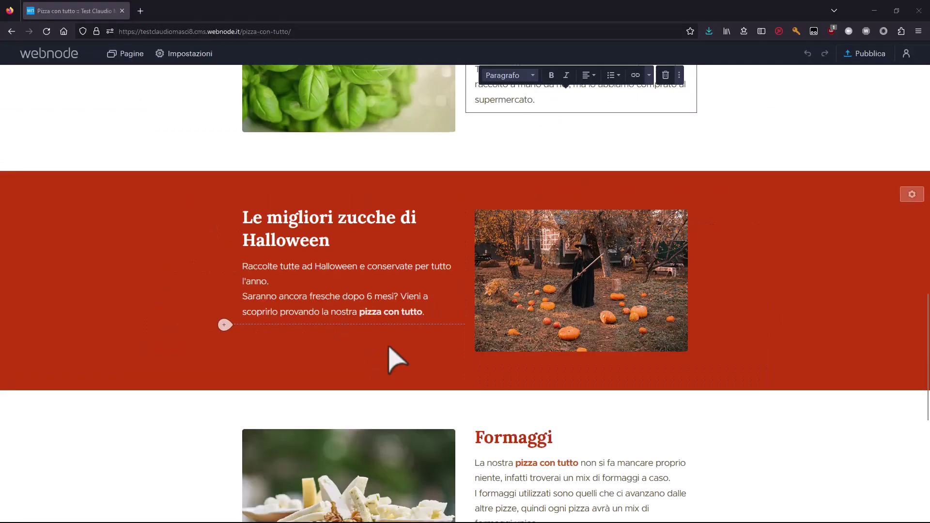
pyautogui.scroll(-6, 381, 395)
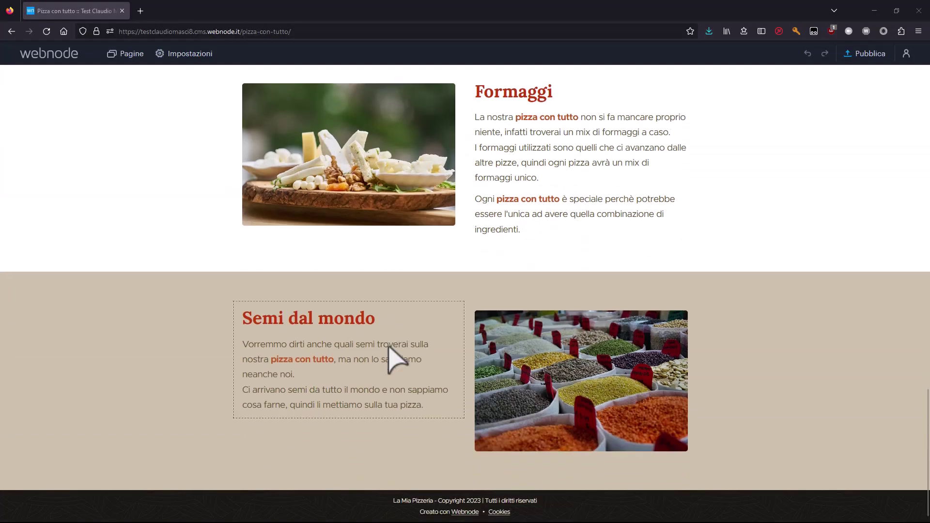
pyautogui.scroll(15, 397, 359)
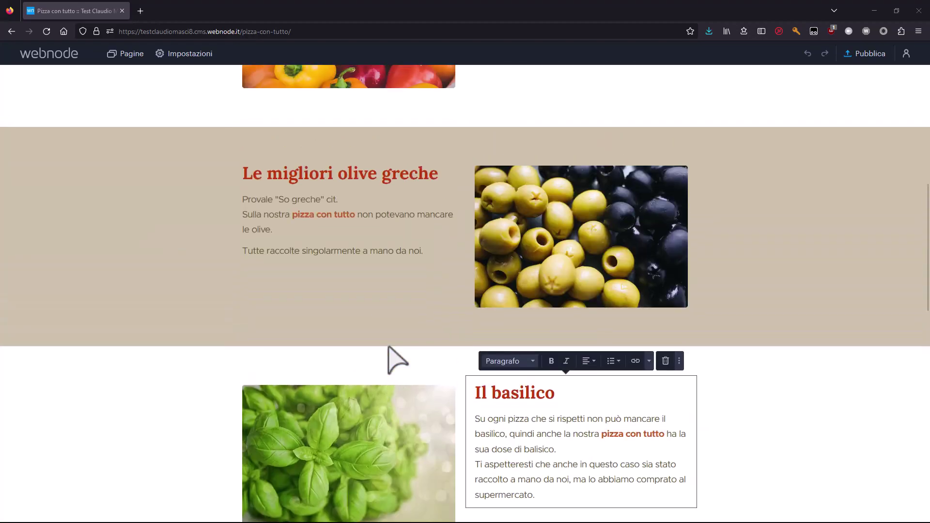
pyautogui.scroll(3, 396, 360)
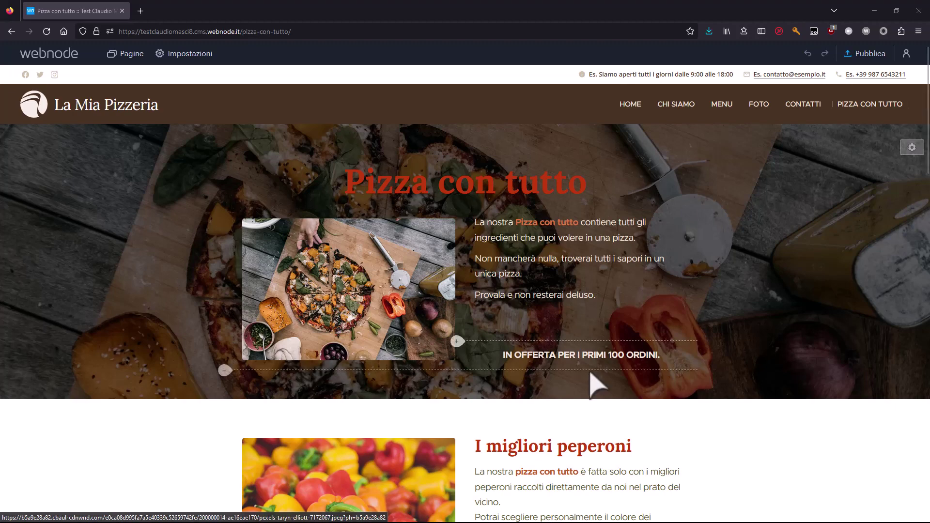
pyautogui.scroll(-20, 589, 378)
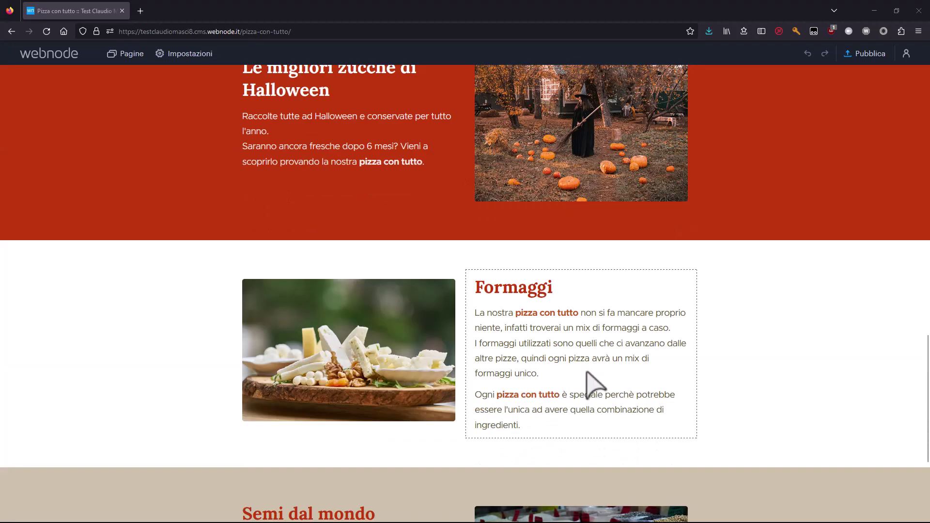
pyautogui.scroll(-4, 599, 364)
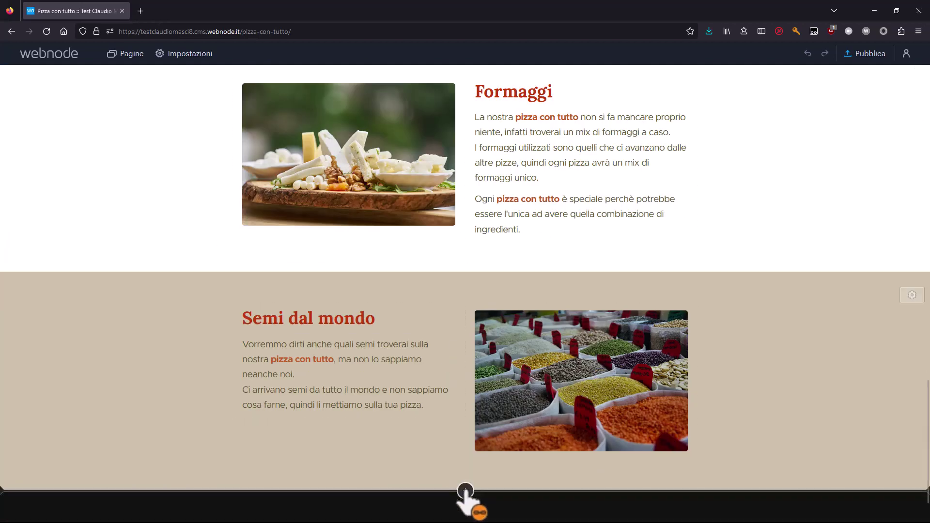
# Insert a title-and-text section layout below Semi dal mondo from Aggiungi sezione.
pyautogui.click(465, 491)
pyautogui.scroll(-1, 528, 385)
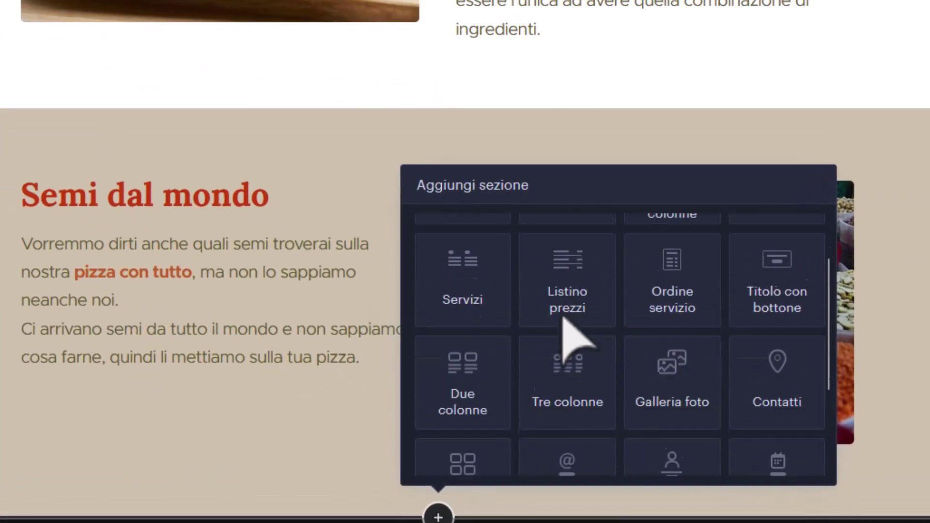
pyautogui.scroll(-2, 574, 341)
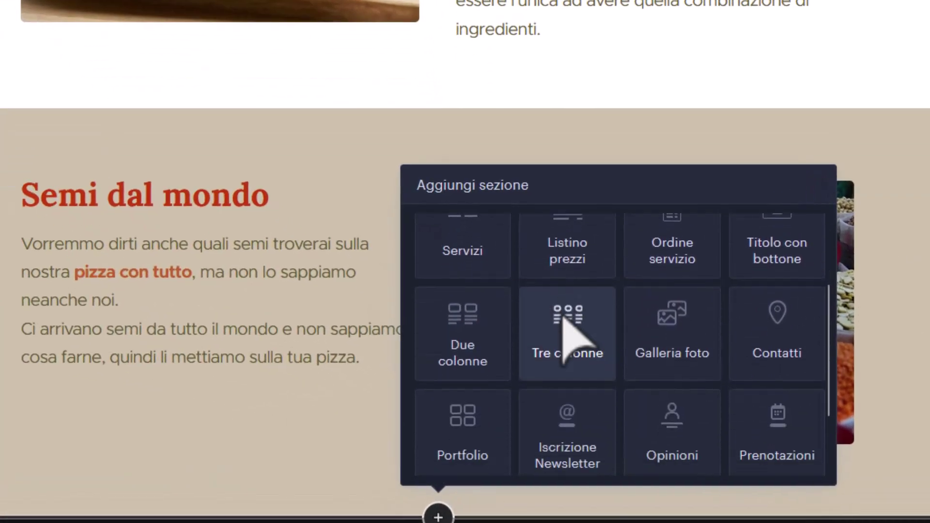
pyautogui.scroll(-1, 553, 383)
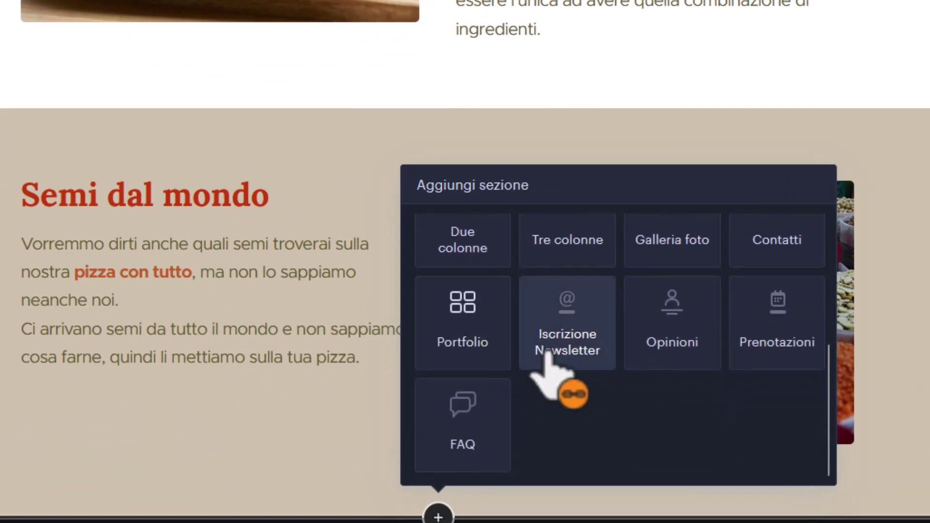
pyautogui.scroll(2, 661, 357)
pyautogui.scroll(-1, 660, 344)
pyautogui.scroll(-3, 664, 382)
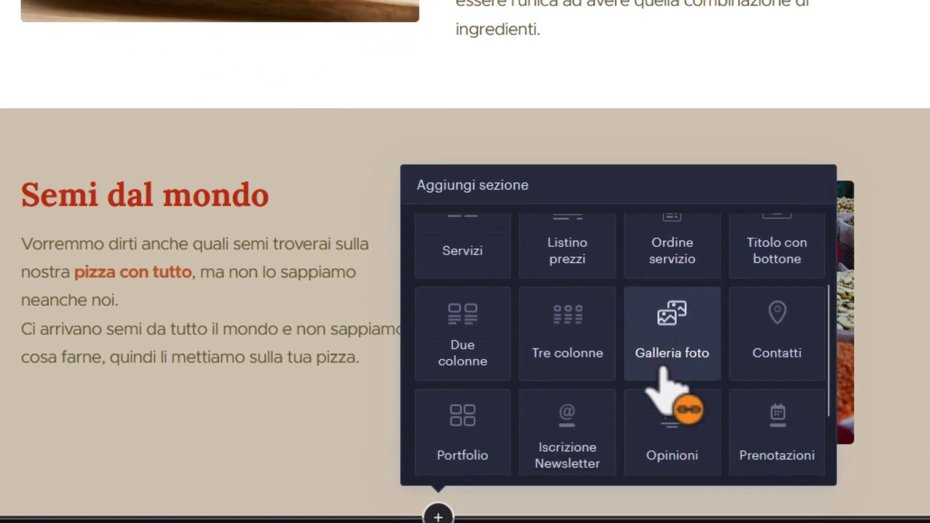
pyautogui.scroll(3, 644, 383)
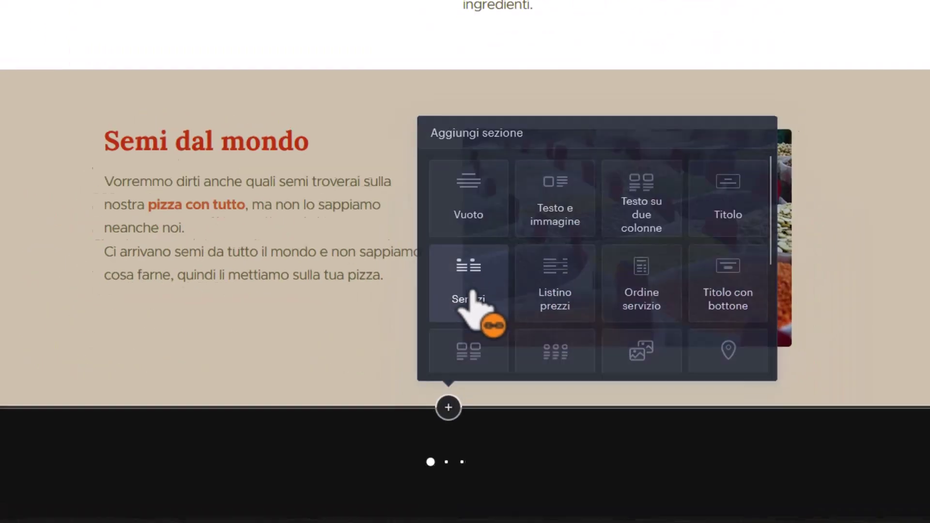
pyautogui.click(472, 293)
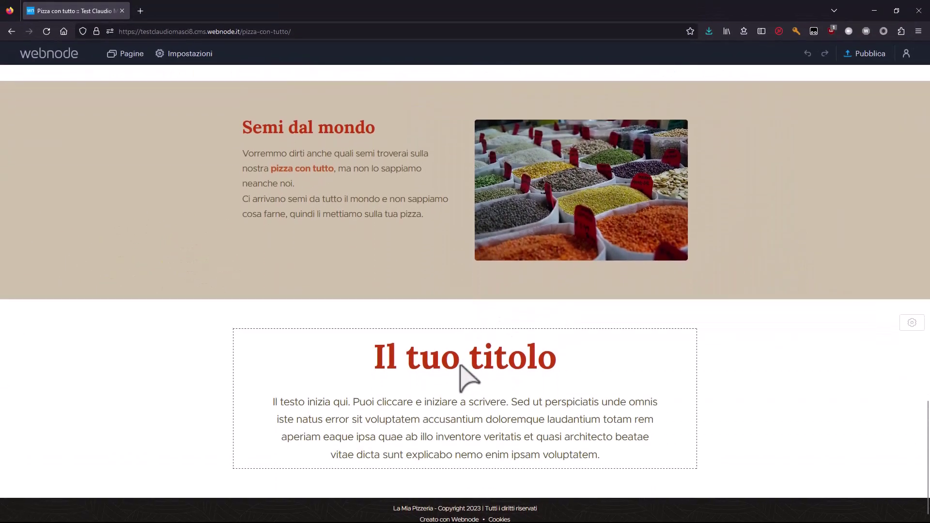
# Retitle the new section 'Ordina ora la tua pizza con tutto'.
pyautogui.tripleClick(460, 362)
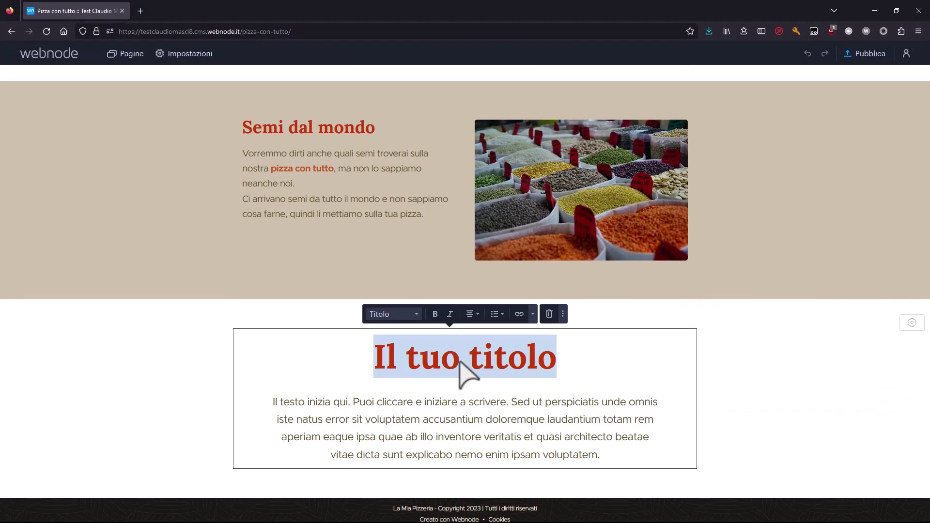
pyautogui.write('Ordina ora la')
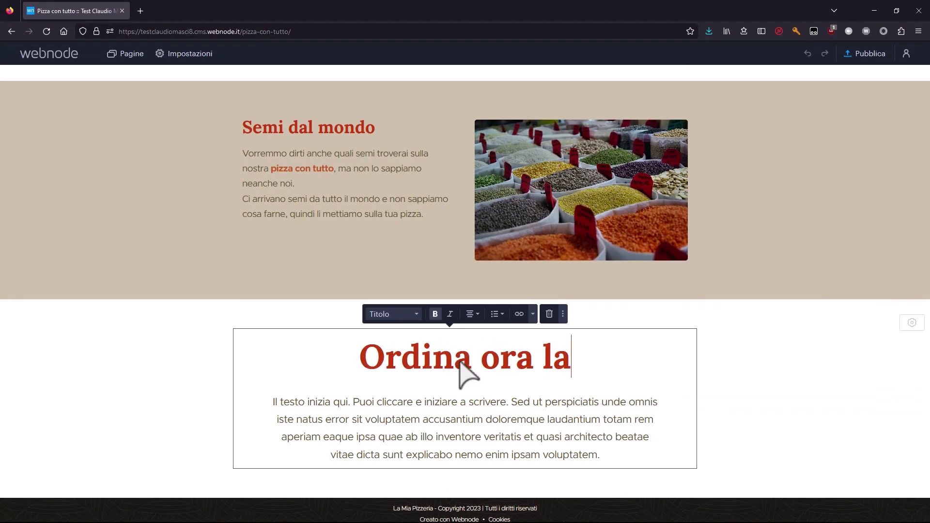
pyautogui.write(' tua pizza con tutto')
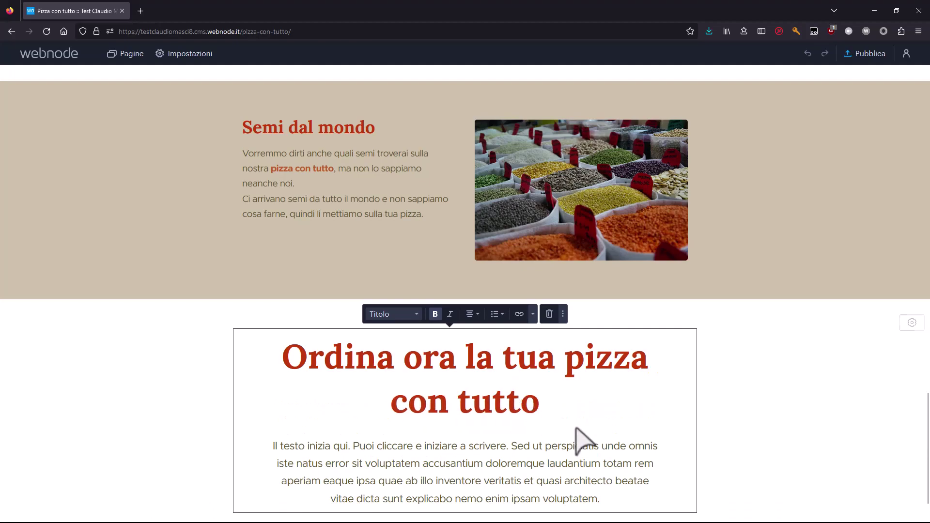
pyautogui.scroll(15, 582, 461)
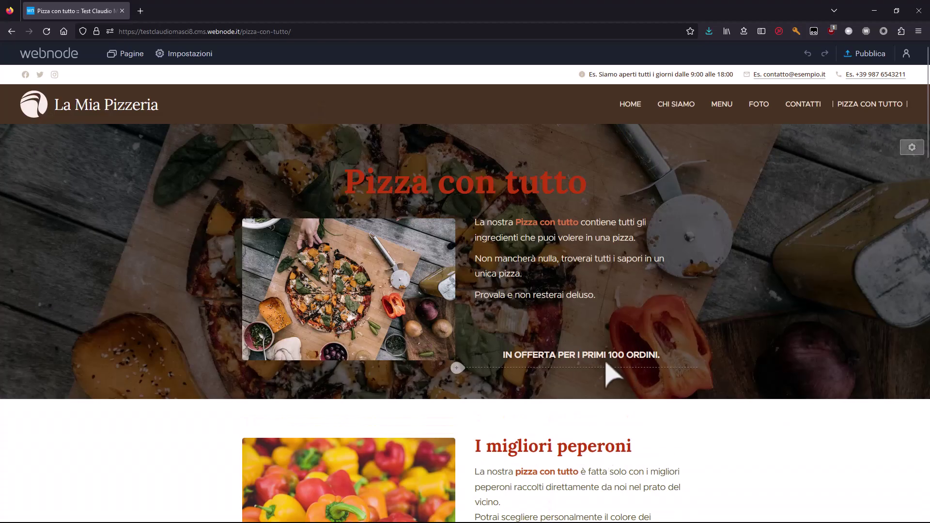
# Replace the placeholder paragraph with the special-price offer text ending 'ordinala subito.'.
pyautogui.press('Tab')
pyautogui.click(381, 412)
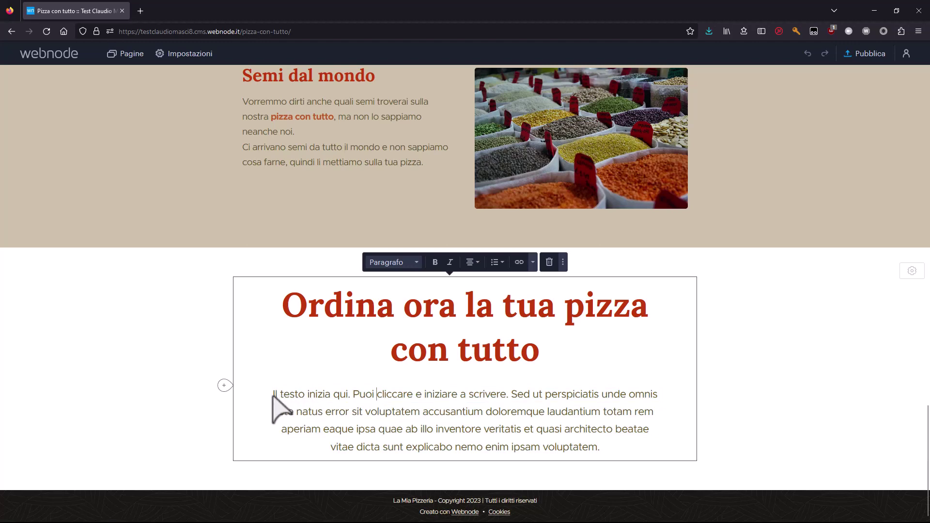
pyautogui.moveTo(271, 395); pyautogui.dragTo(556, 455)
pyautogui.write('L')
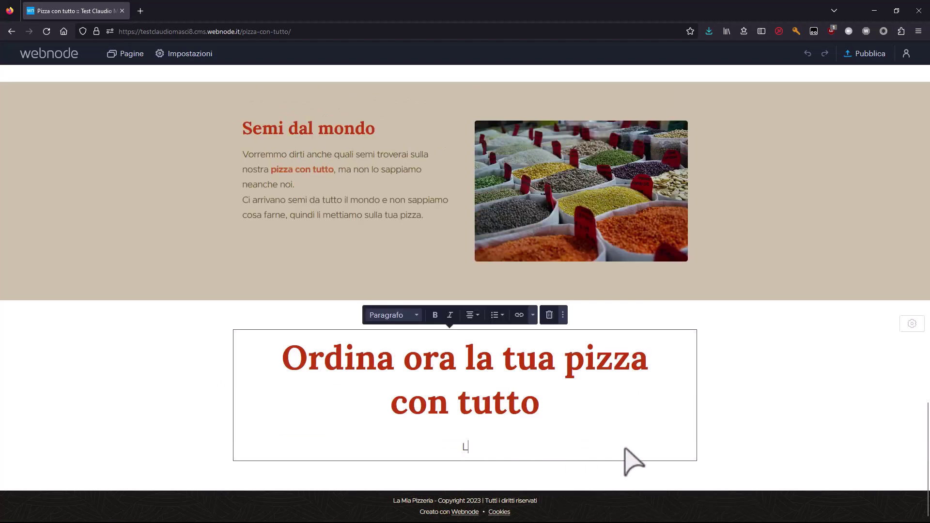
pyautogui.write('a no')
pyautogui.write('stra pizza ')
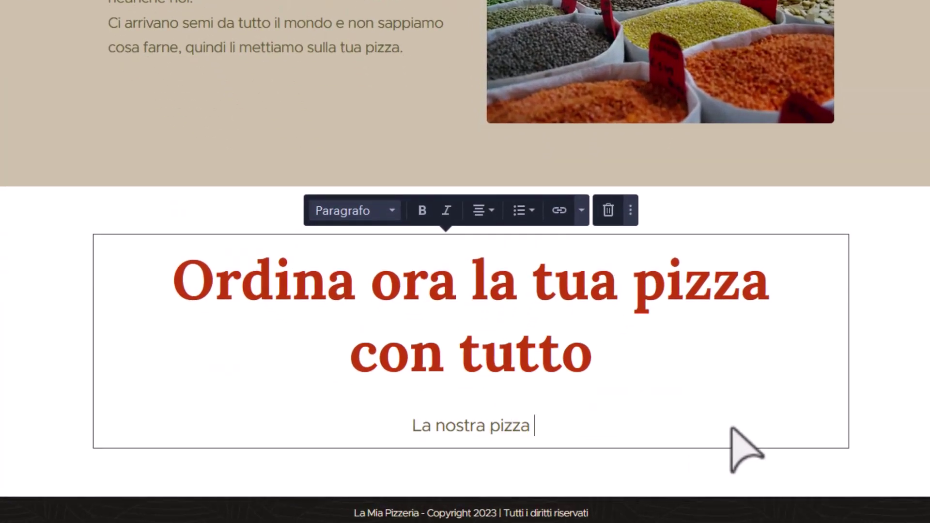
pyautogui.write('con tutto è ancora ')
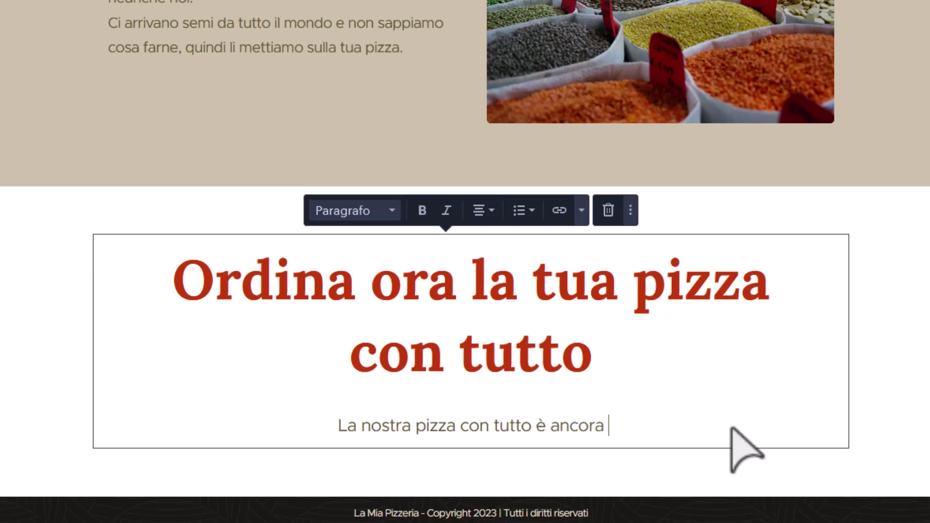
pyautogui.write('in offerta, non')
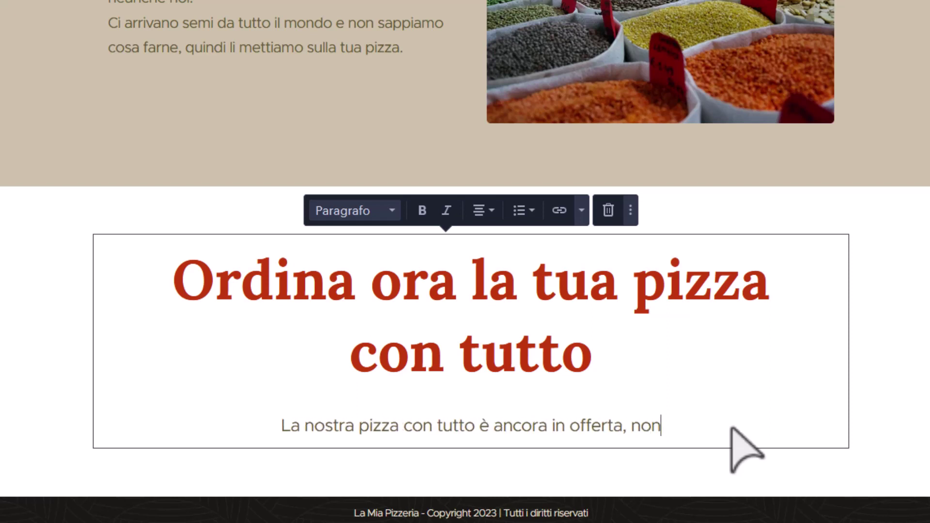
pyautogui.write(' perdere l')
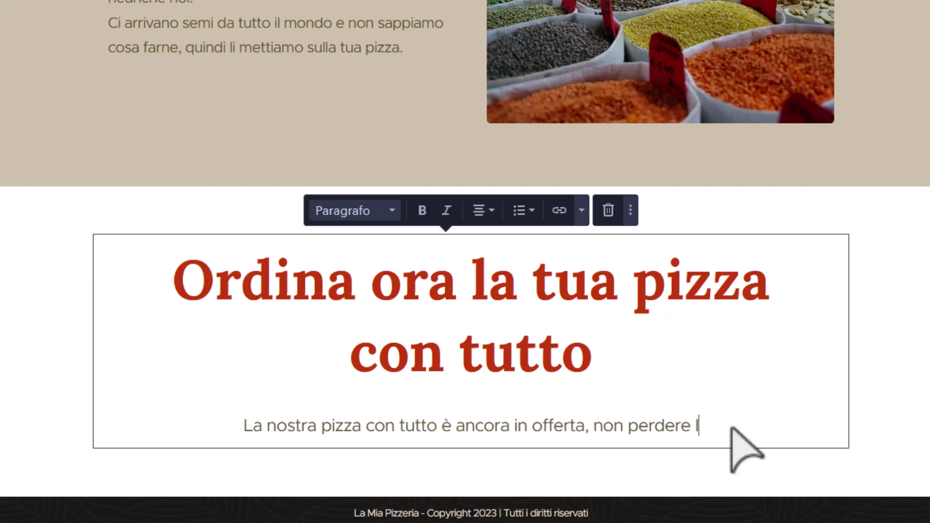
pyautogui.write("'occasione di pro")
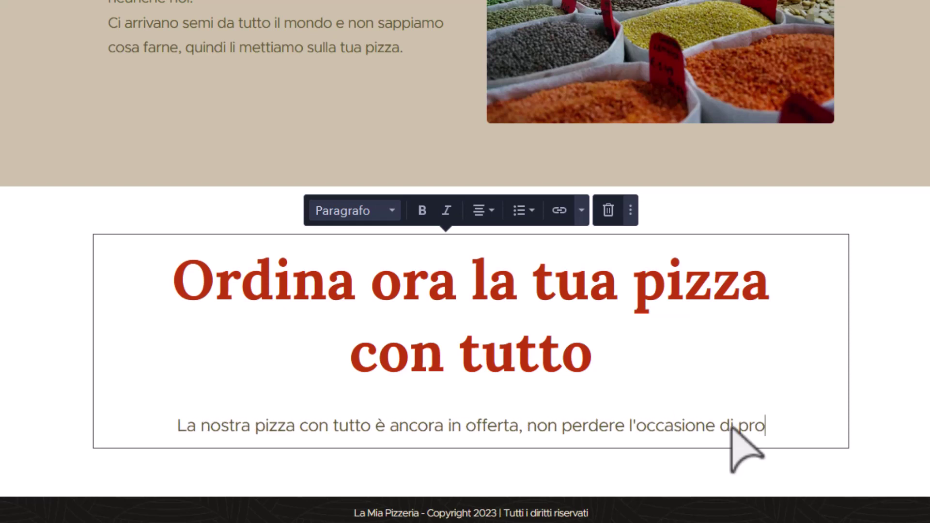
pyautogui.write('varla ad')
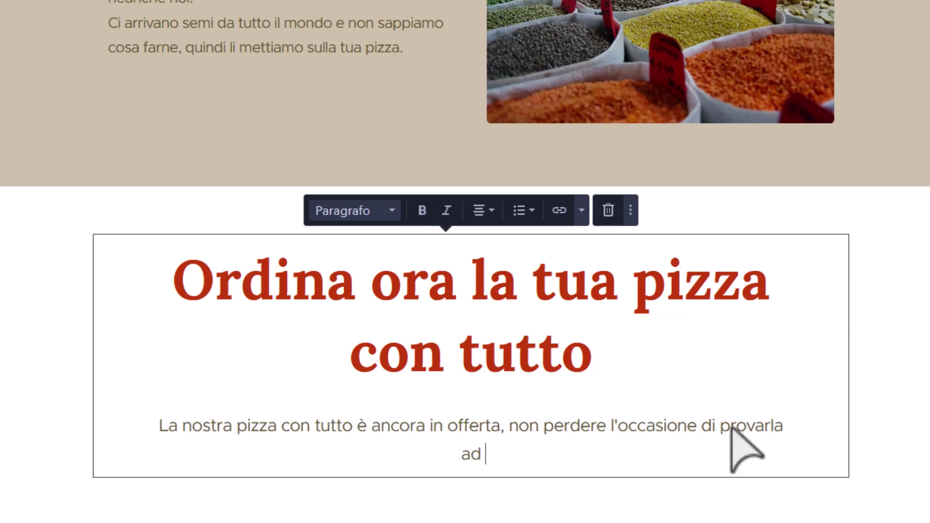
pyautogui.write(' un prezzo spe')
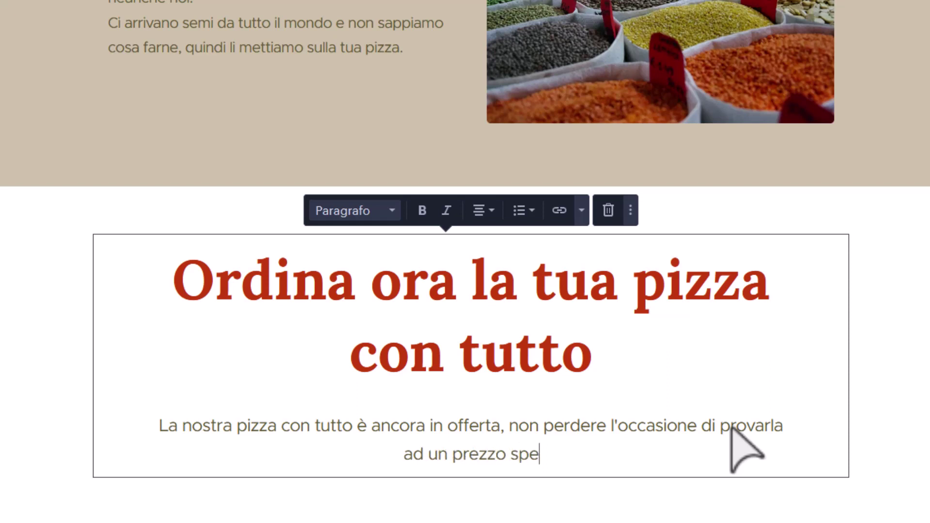
pyautogui.write('ciale, ordinal')
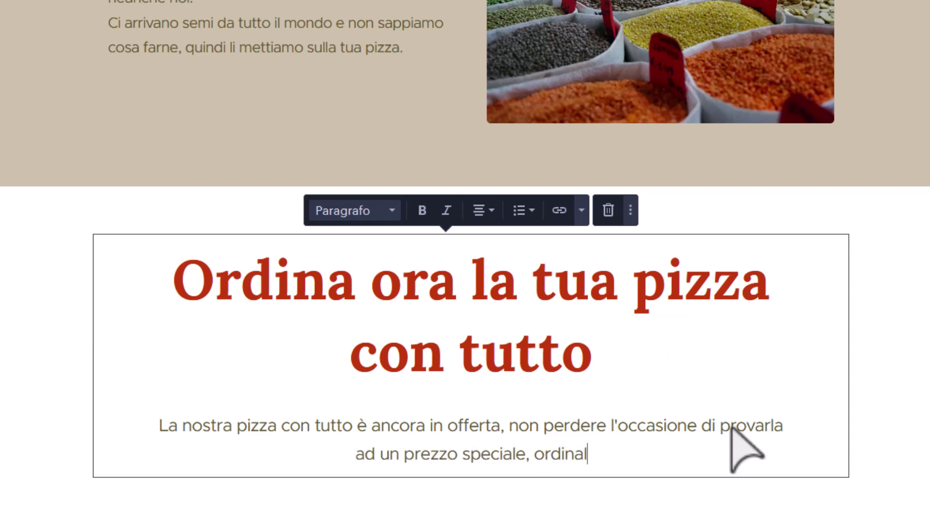
pyautogui.write('a sui')
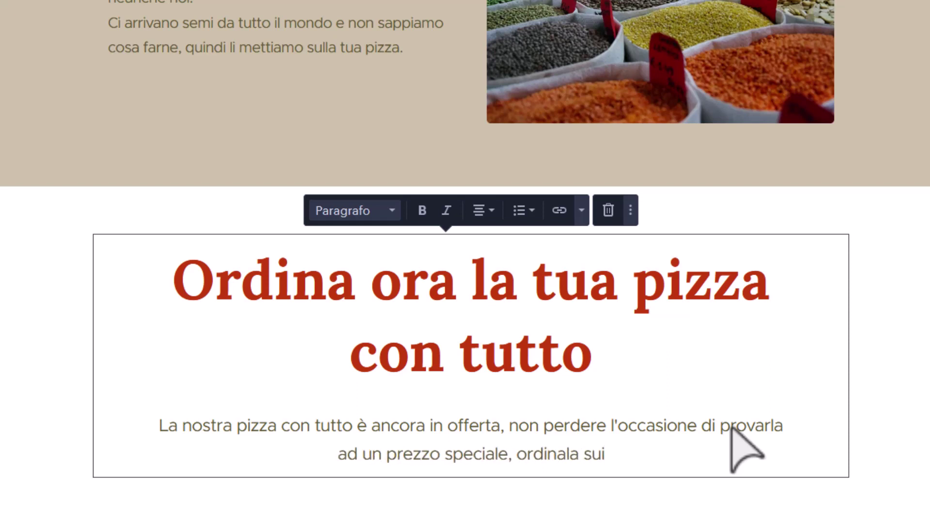
pyautogui.press('BackSpace')
pyautogui.write('butio.')
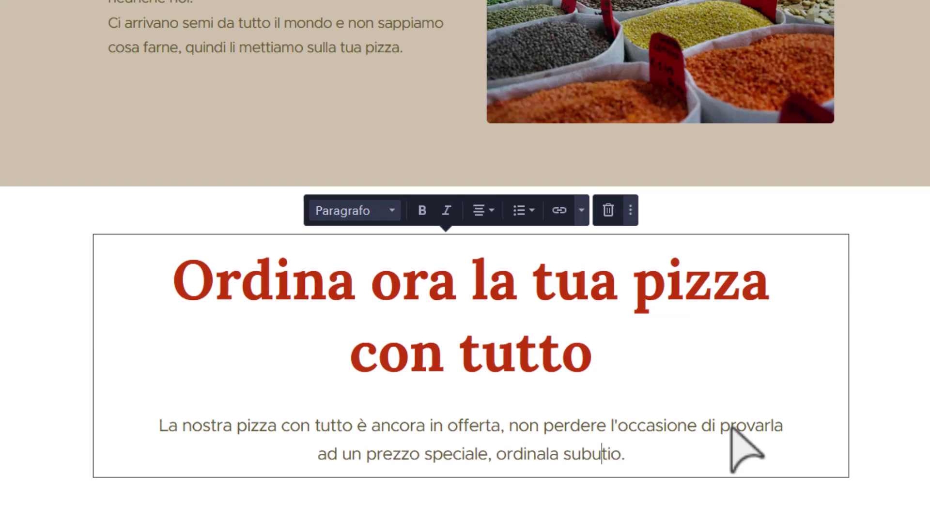
pyautogui.press('BackSpace')
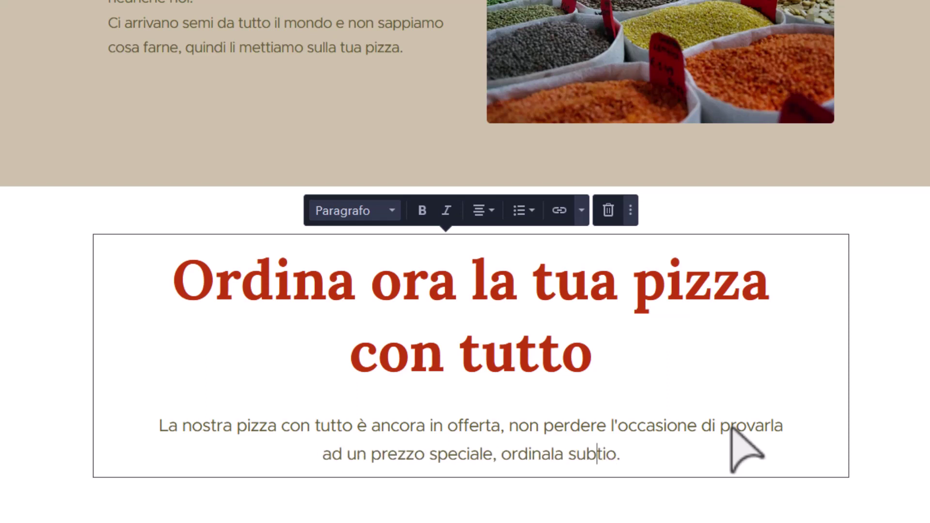
pyautogui.write('i')
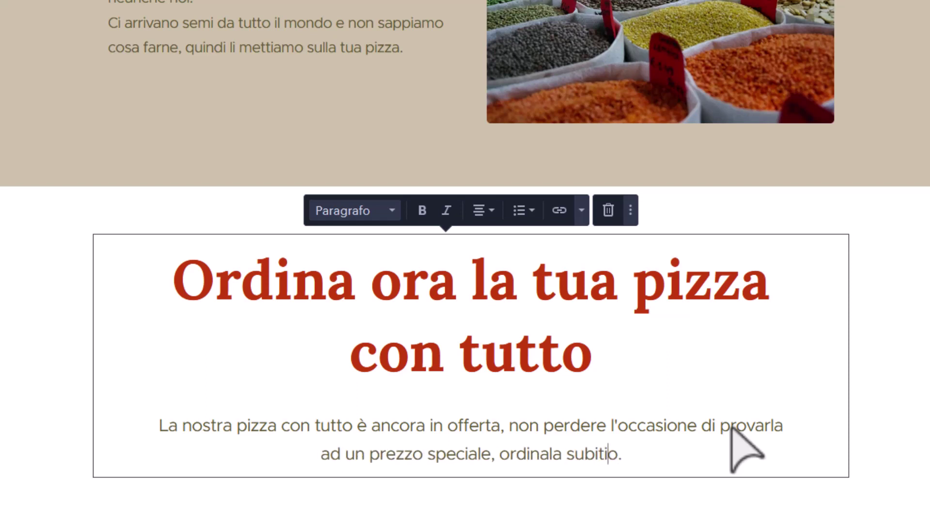
pyautogui.press('BackSpace')
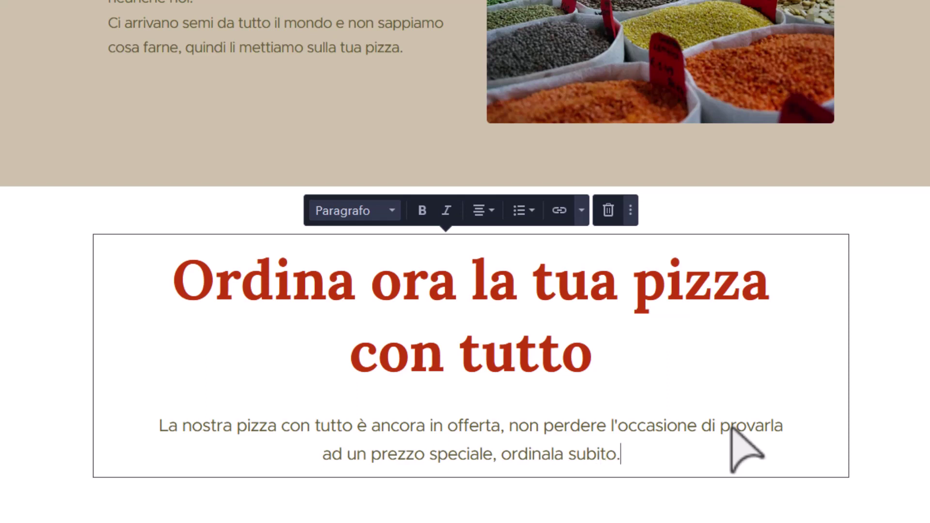
pyautogui.scroll(-1, 482, 347)
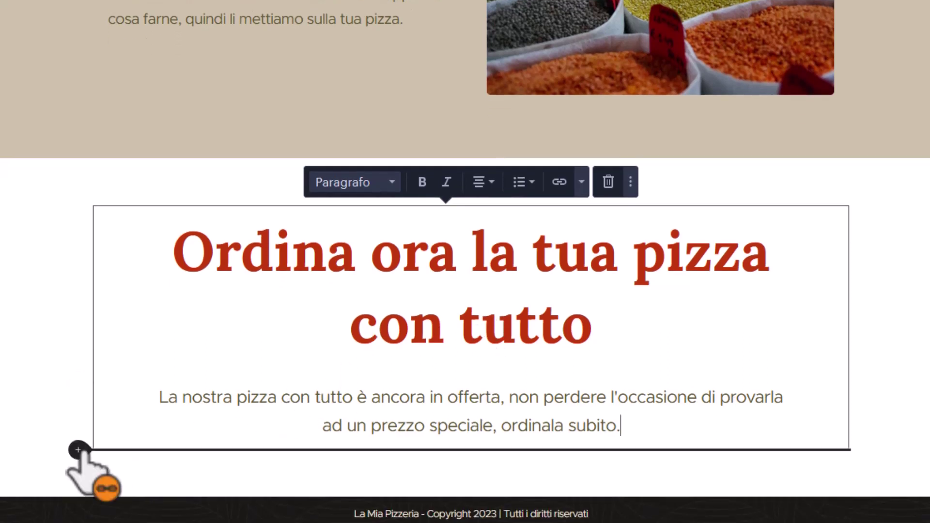
# Insert a Modulo contatti block below the pizza-offer text.
pyautogui.click(78, 450)
pyautogui.scroll(-1, 266, 369)
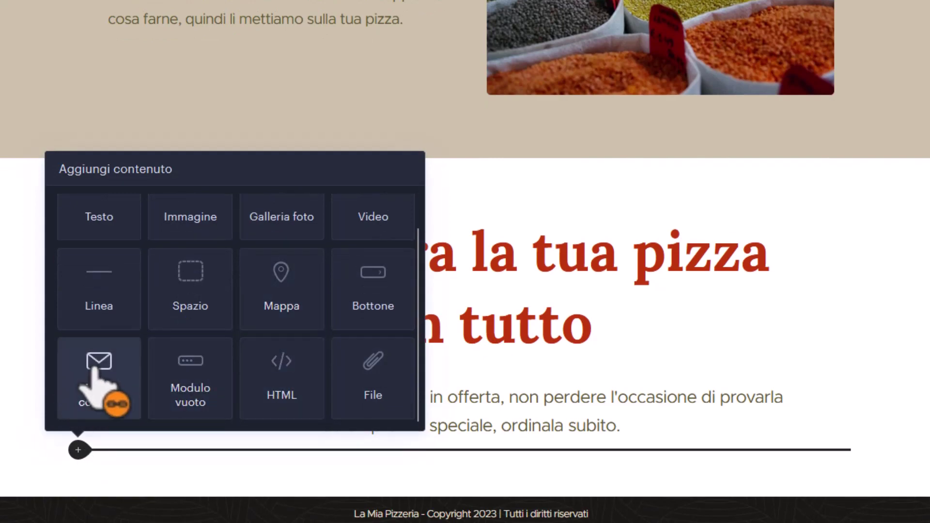
pyautogui.click(98, 383)
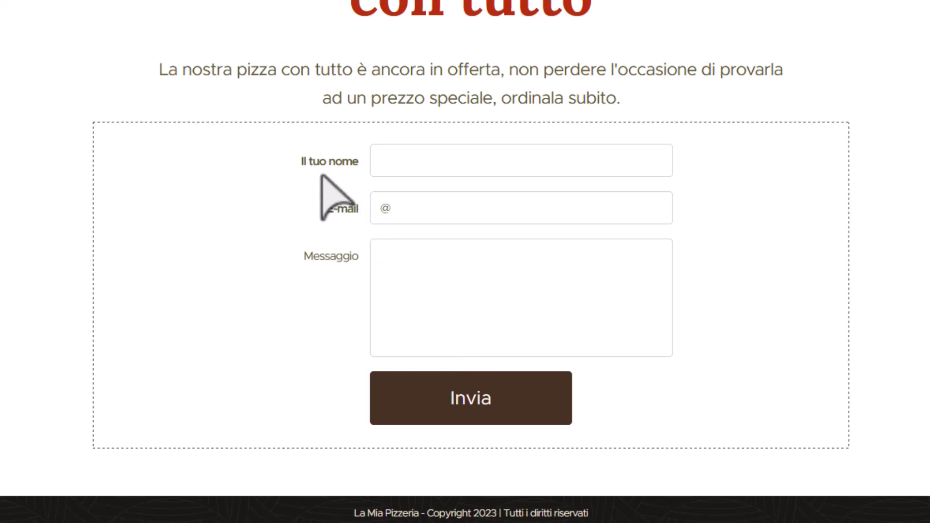
# Add a Telefono field to the form and delete the E-mail field.
pyautogui.click(256, 169)
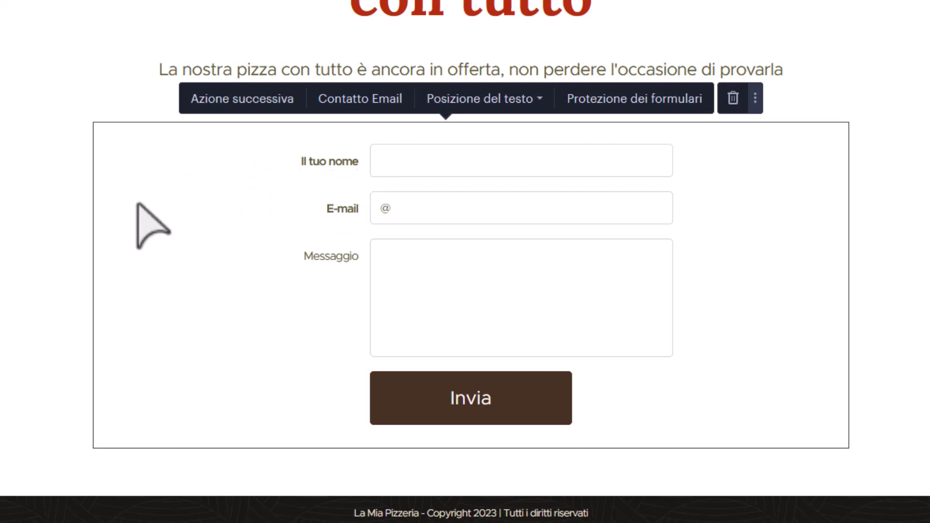
pyautogui.click(199, 186)
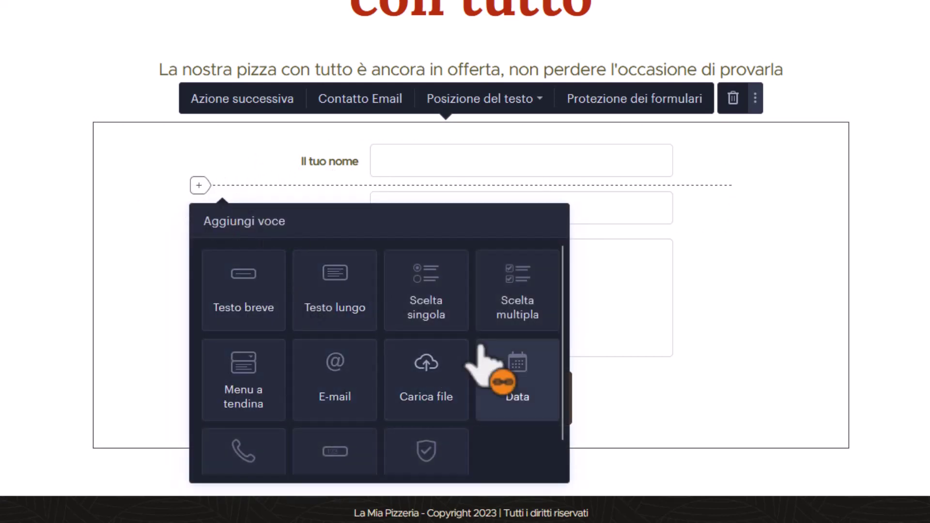
pyautogui.scroll(-1, 317, 305)
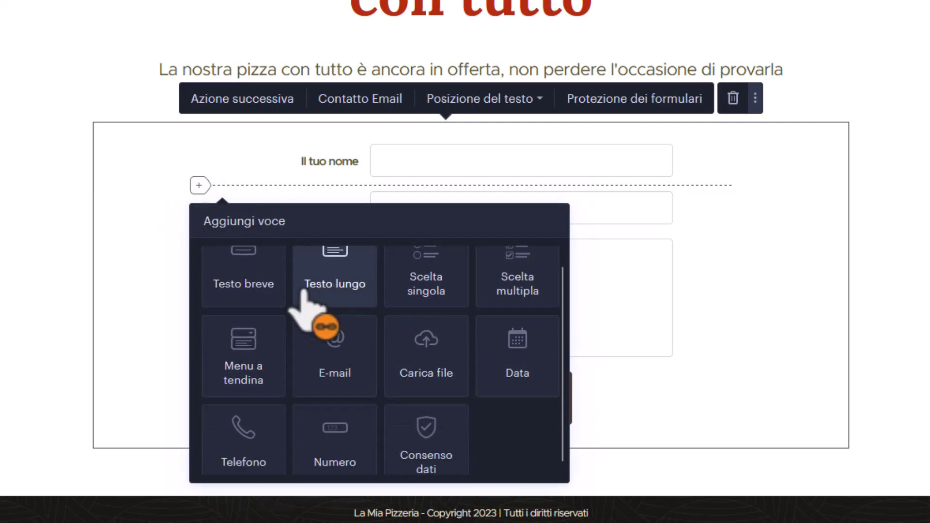
pyautogui.click(240, 414)
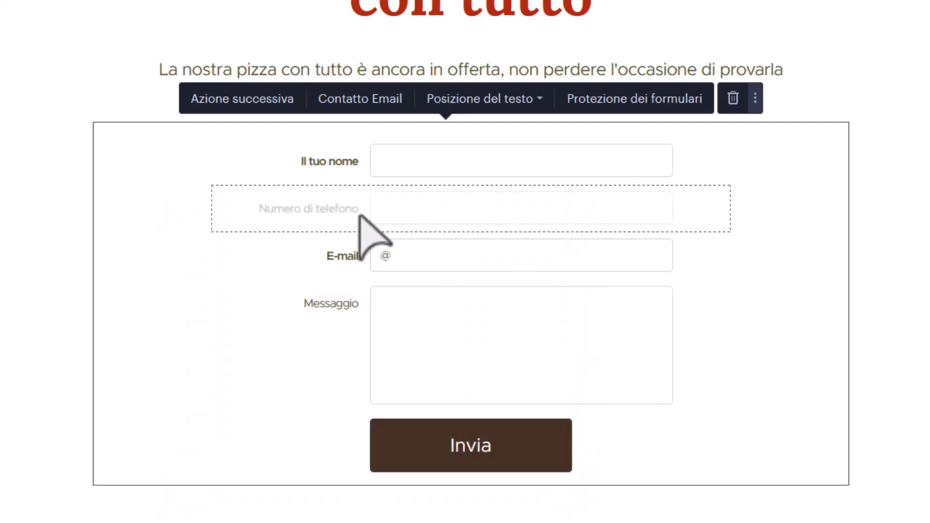
pyautogui.click(312, 259)
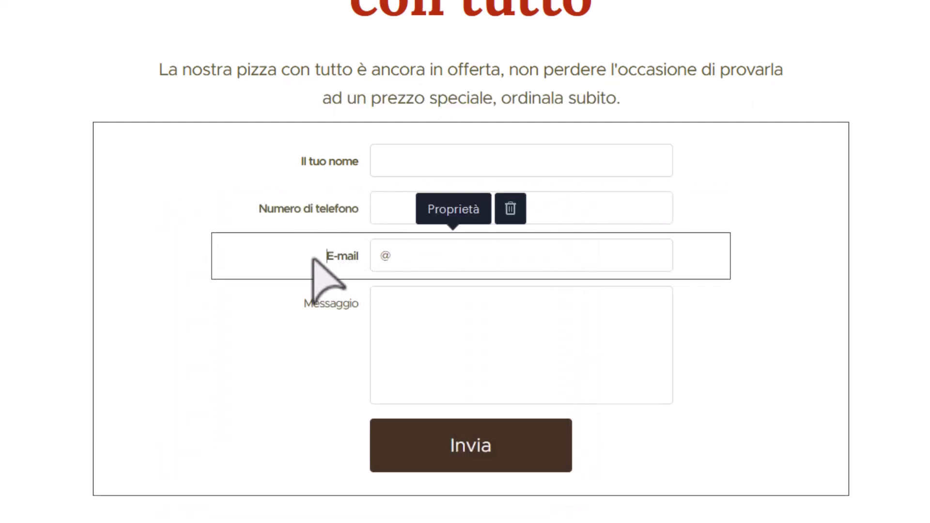
pyautogui.click(510, 209)
pyautogui.click(487, 200)
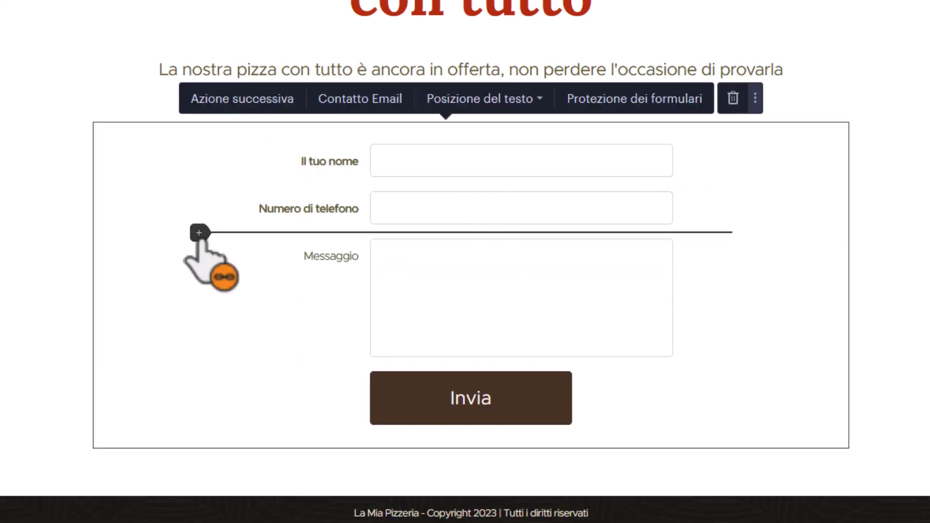
# Add a short text field labelled 'Indirizzo di consegna' above Messaggio.
pyautogui.click(199, 234)
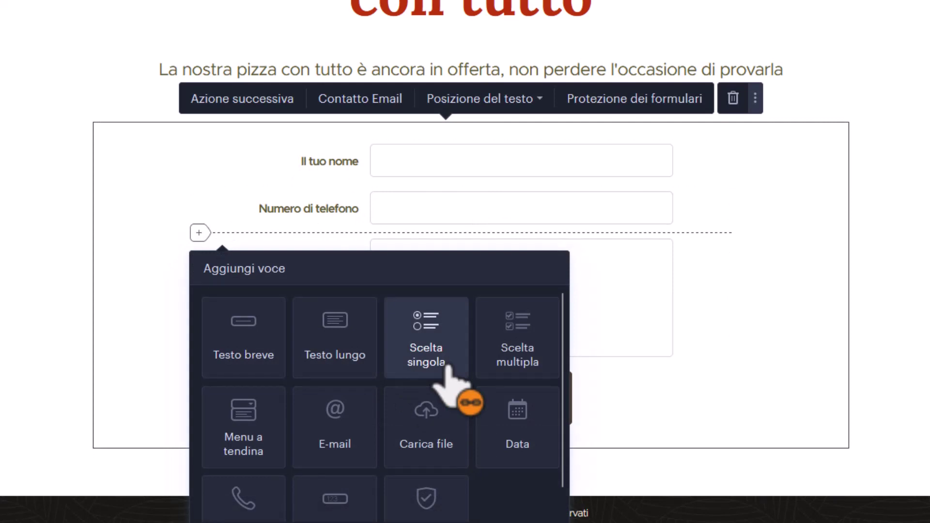
pyautogui.scroll(-1, 445, 373)
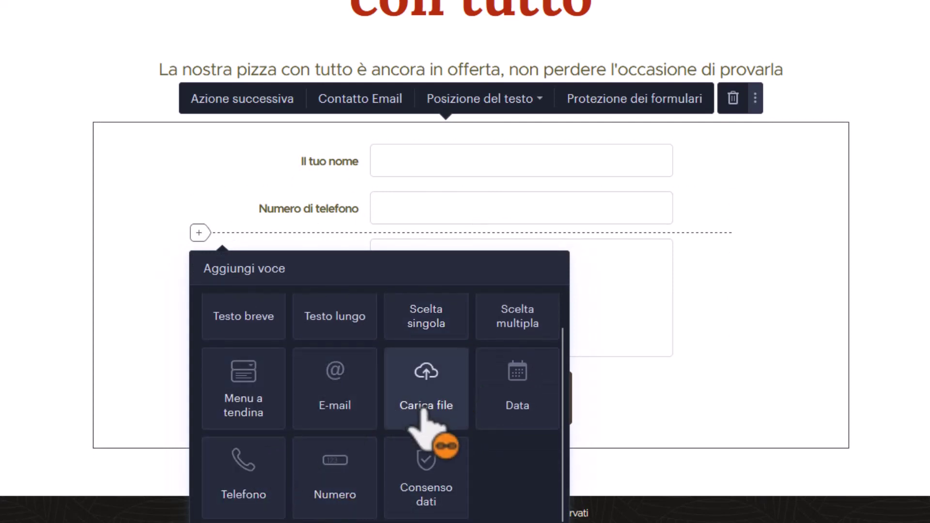
pyautogui.scroll(1, 426, 421)
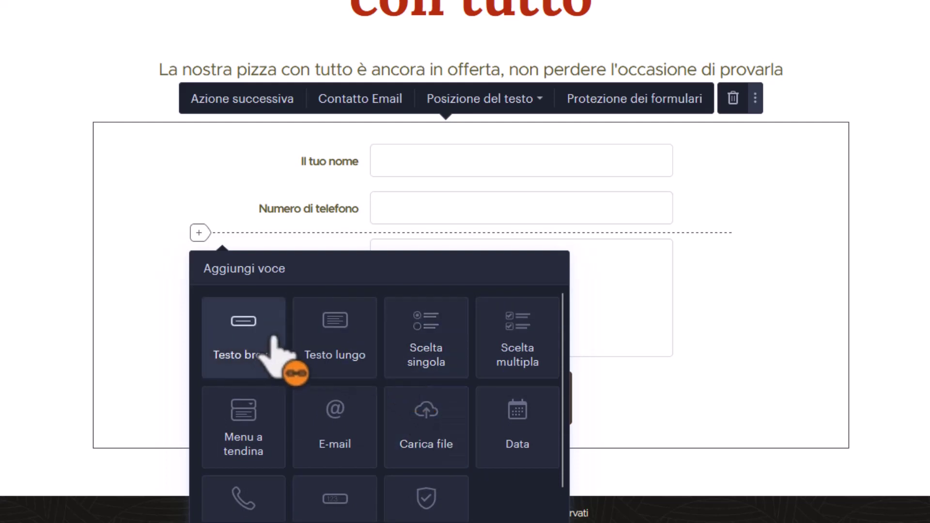
pyautogui.scroll(-1, 399, 334)
pyautogui.scroll(1, 242, 346)
pyautogui.moveTo(208, 346); pyautogui.dragTo(335, 264)
pyautogui.doubleClick(345, 254)
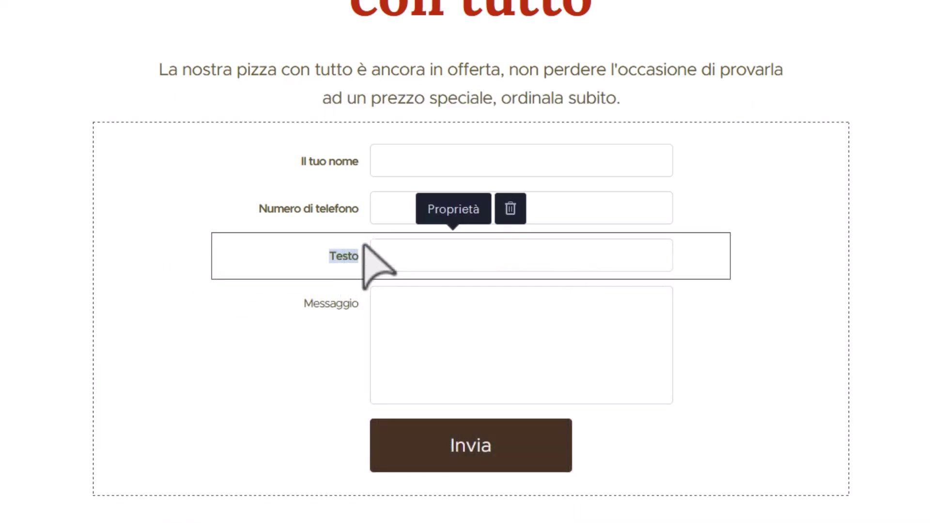
pyautogui.write('Indirizzo di con')
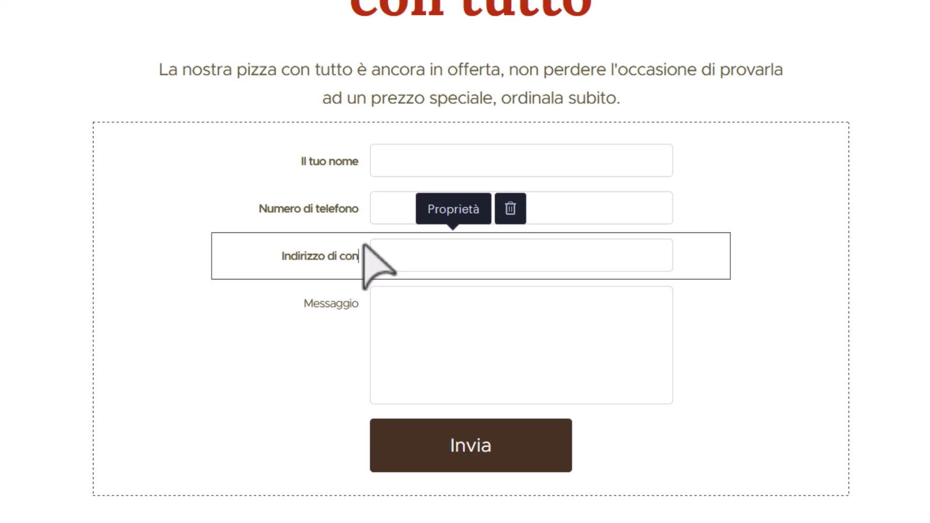
pyautogui.write('segna')
# Insert a Menu a tendina dropdown field below the delivery address field.
pyautogui.click(194, 286)
pyautogui.click(199, 280)
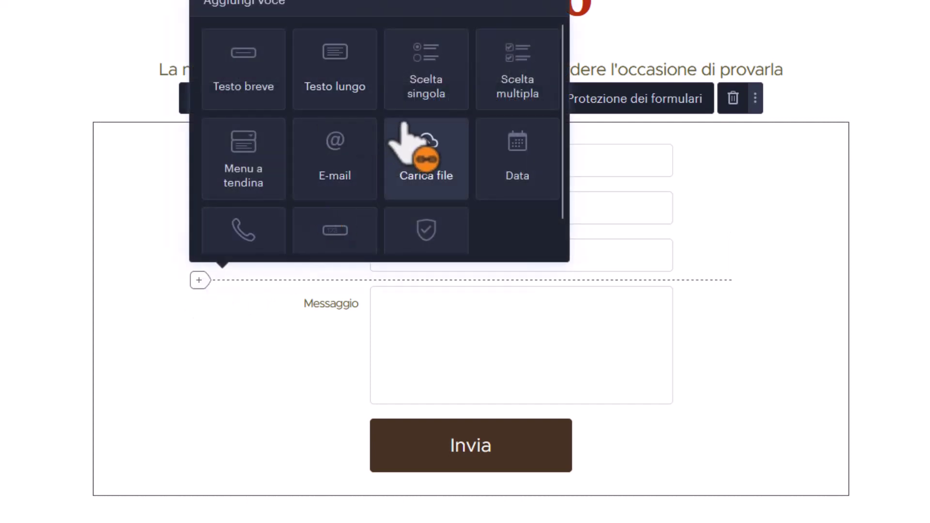
pyautogui.click(247, 172)
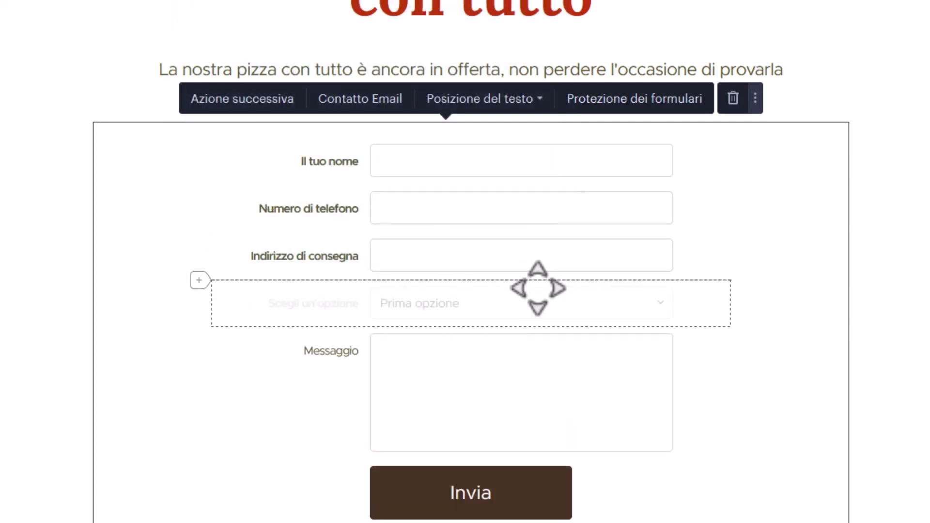
pyautogui.click(441, 261)
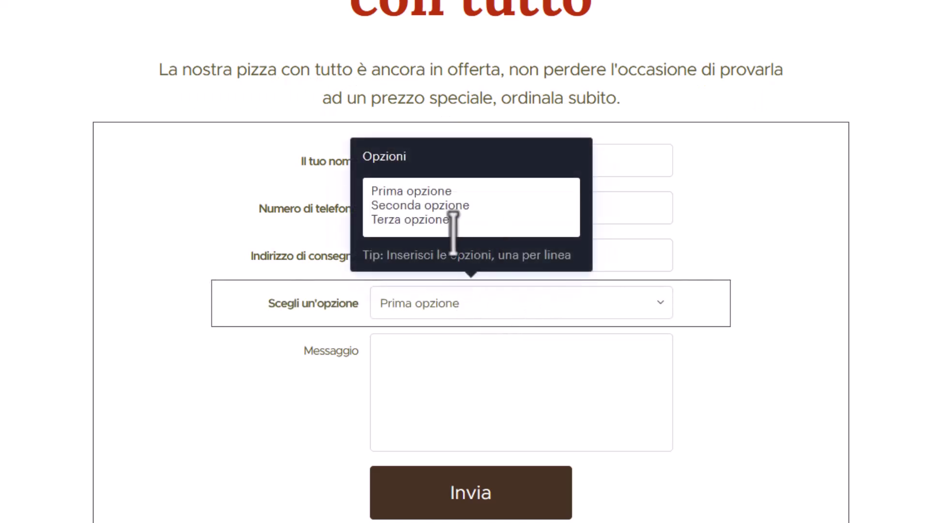
# Replace the dropdown's sample options with half-hour delivery times from 19:00 to 22:00.
pyautogui.moveTo(473, 219); pyautogui.dragTo(343, 175)
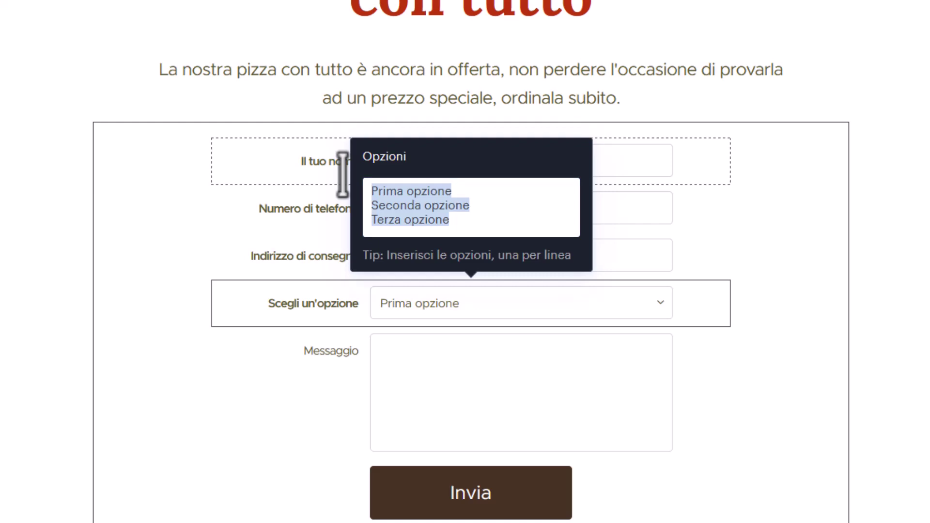
pyautogui.write('19:00')
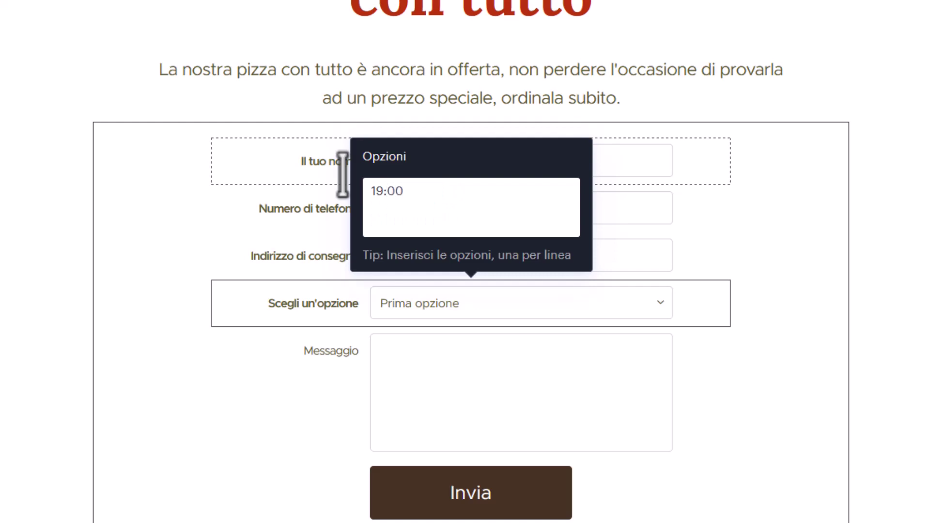
pyautogui.press('Return')
pyautogui.write('19:3')
pyautogui.write('0')
pyautogui.press('Return')
pyautogui.write('20')
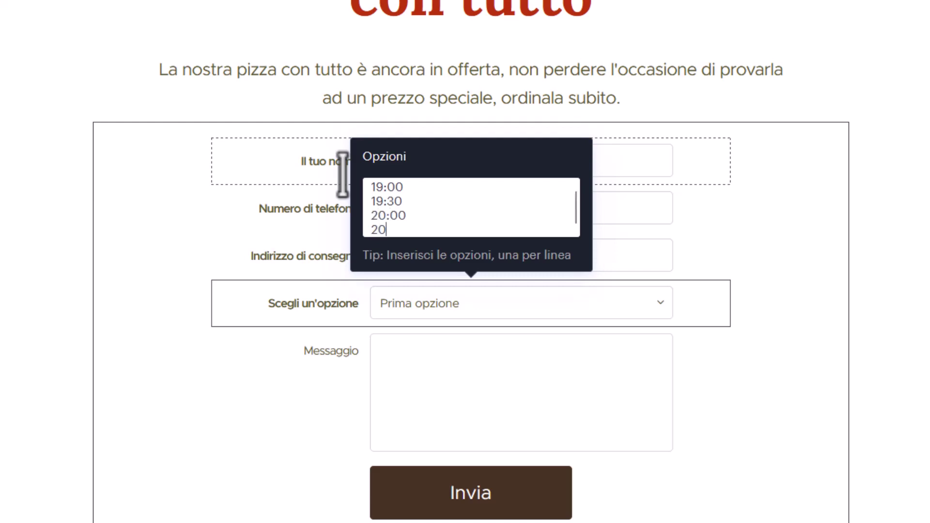
pyautogui.write(':30')
pyautogui.press('Return')
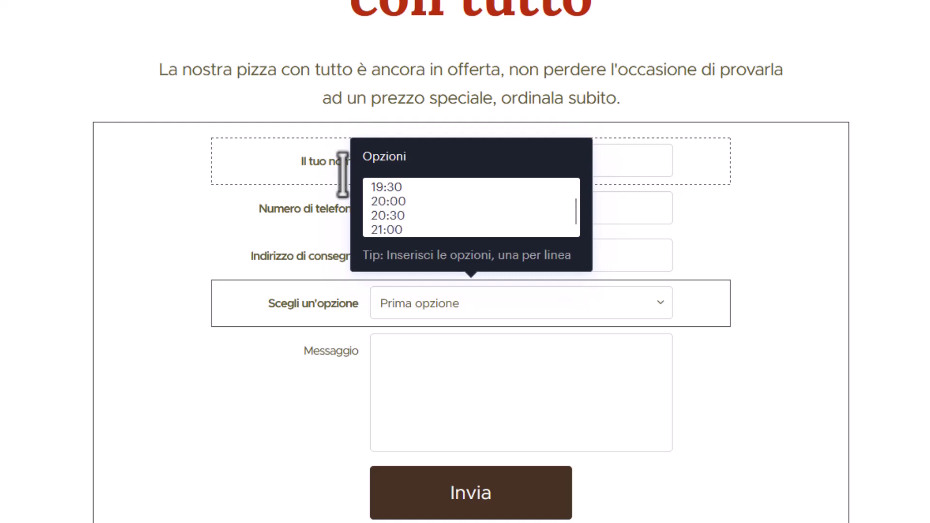
pyautogui.write('21:00')
pyautogui.press('Return')
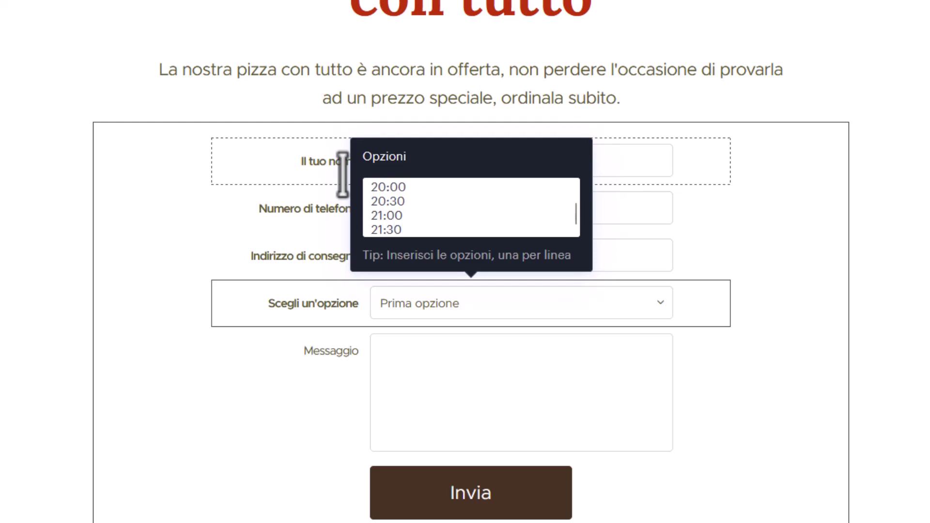
pyautogui.write('21:30')
pyautogui.press('Return')
pyautogui.write('22:')
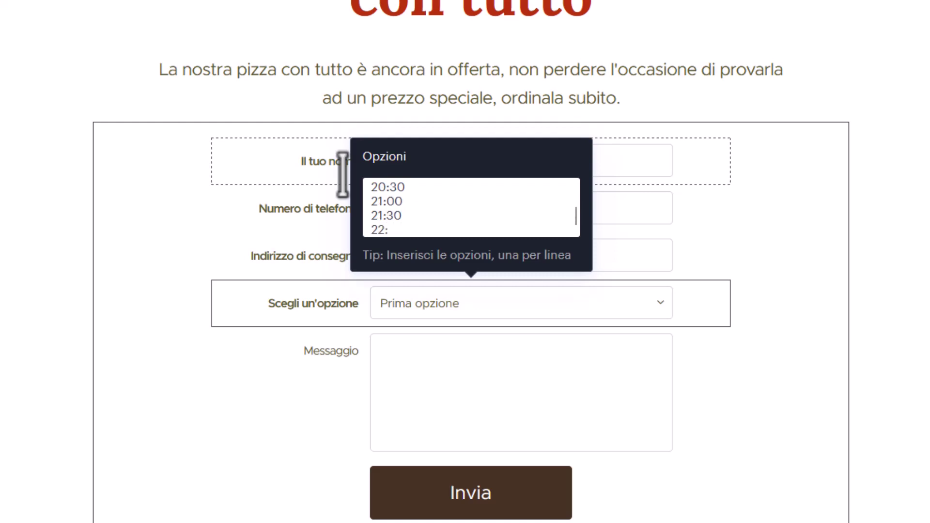
pyautogui.write('00')
pyautogui.press('Return')
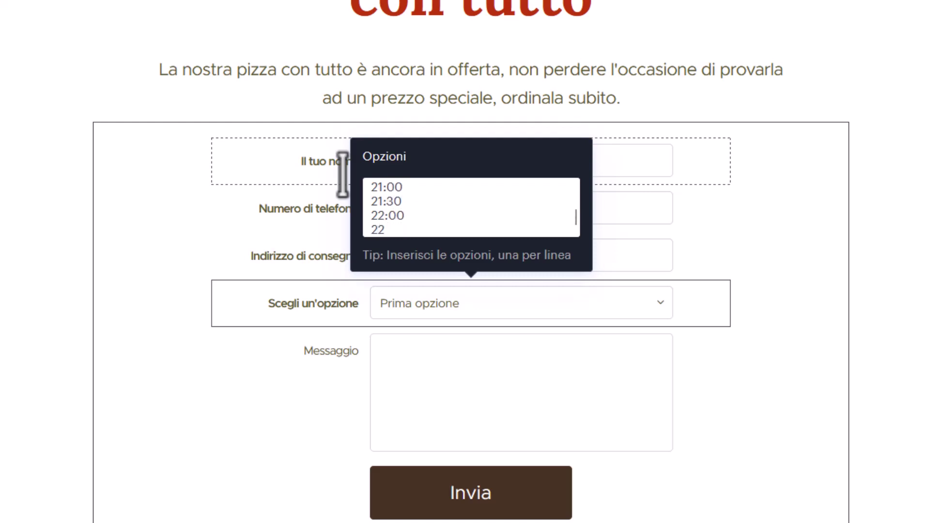
pyautogui.press('Up')
pyautogui.press('Up')
pyautogui.press('Up')
pyautogui.press('Up')
pyautogui.press('Up')
pyautogui.press('Up')
pyautogui.press('Up')
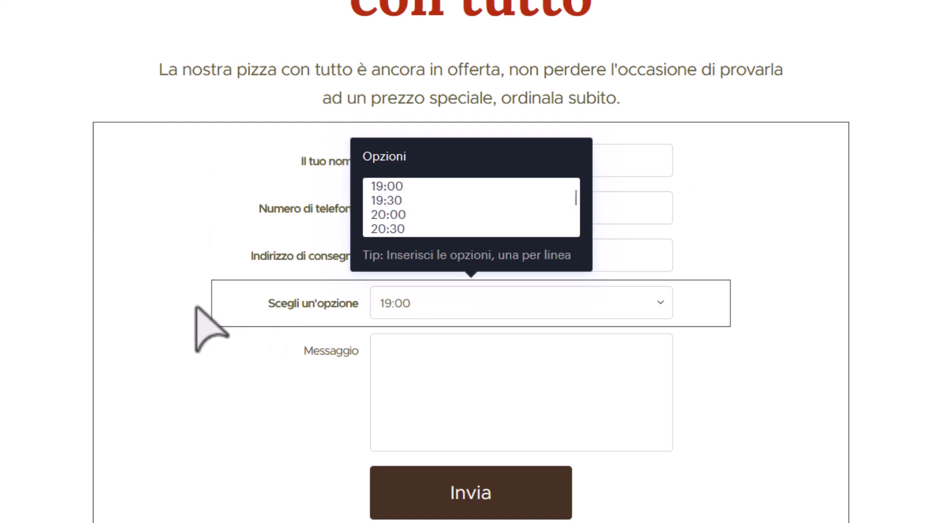
# Relabel the dropdown 'Orario di consegna'.
pyautogui.tripleClick(297, 305)
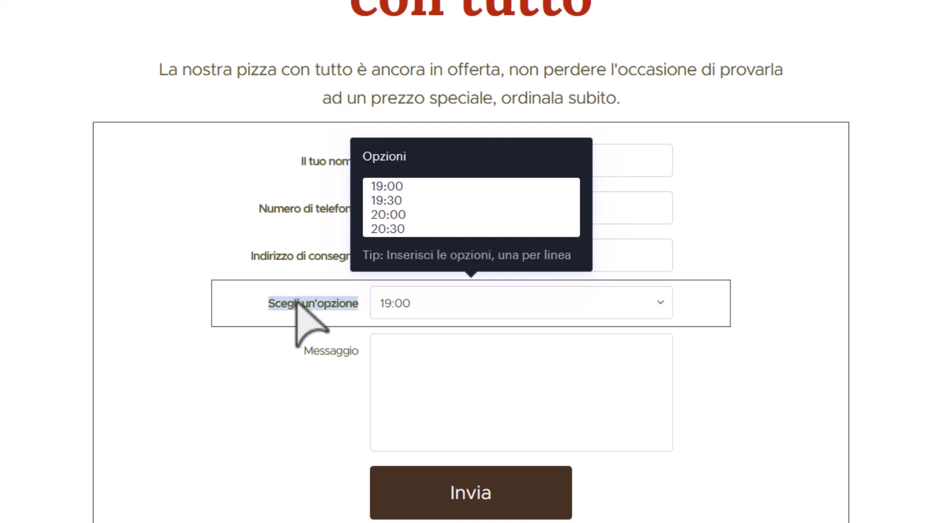
pyautogui.write('Orario di co')
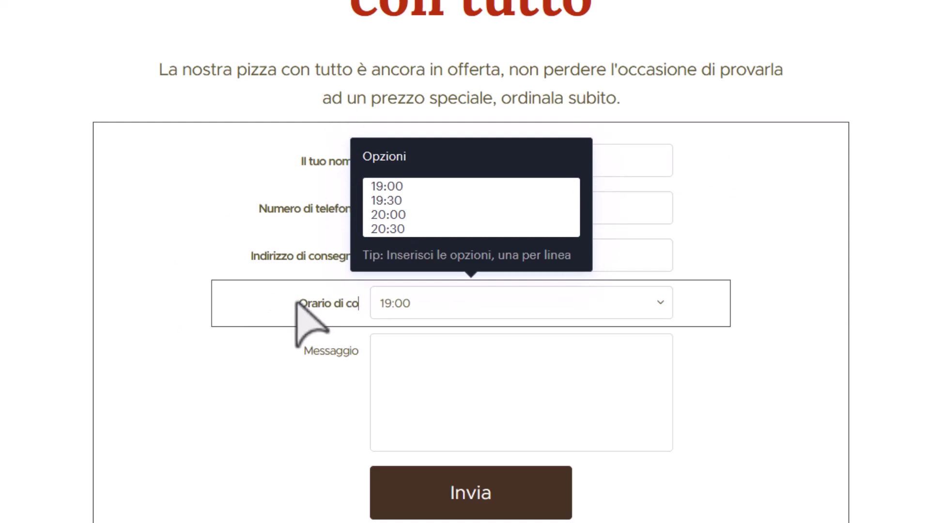
pyautogui.write('nsegna')
pyautogui.click(322, 405)
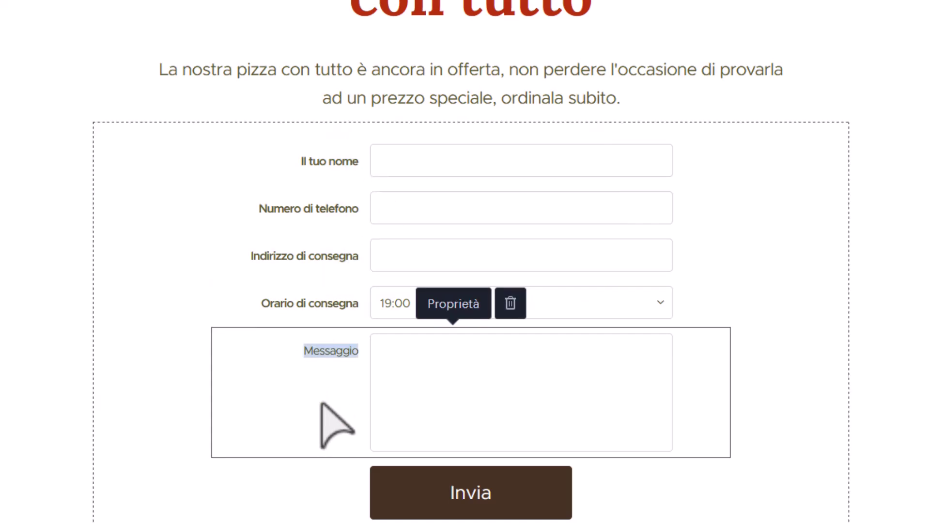
# Relabel Messaggio as 'Richieste particolari (scrivi se hai allergie o vuoi qualche ingrediente extra)'.
pyautogui.write('Richieste ')
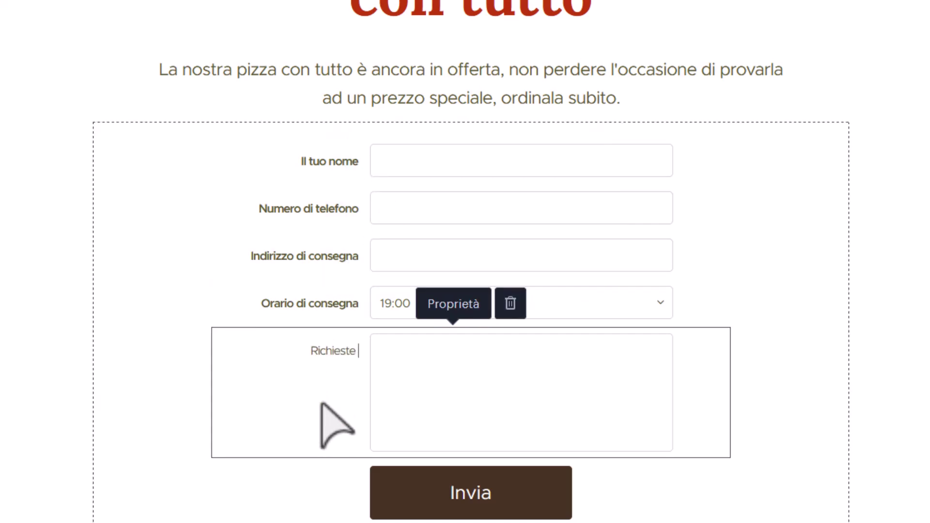
pyautogui.write('particolari')
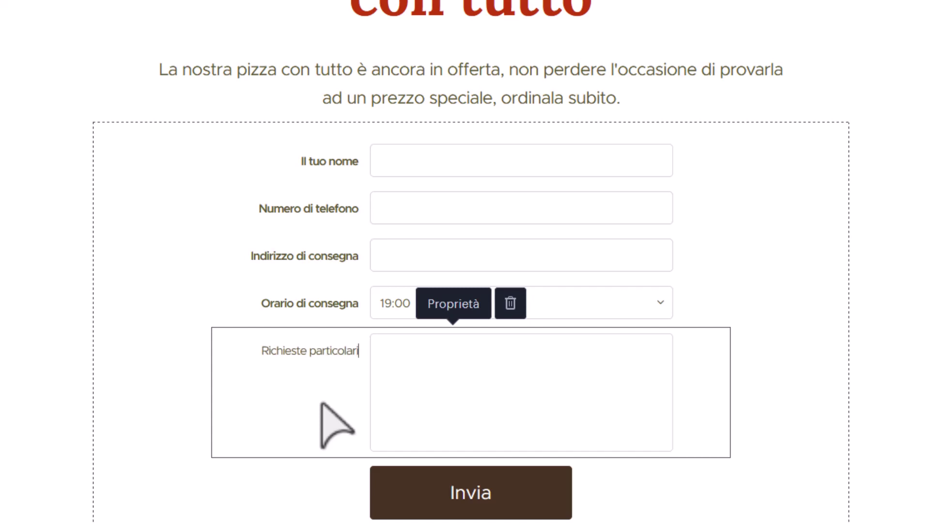
pyautogui.write(' (')
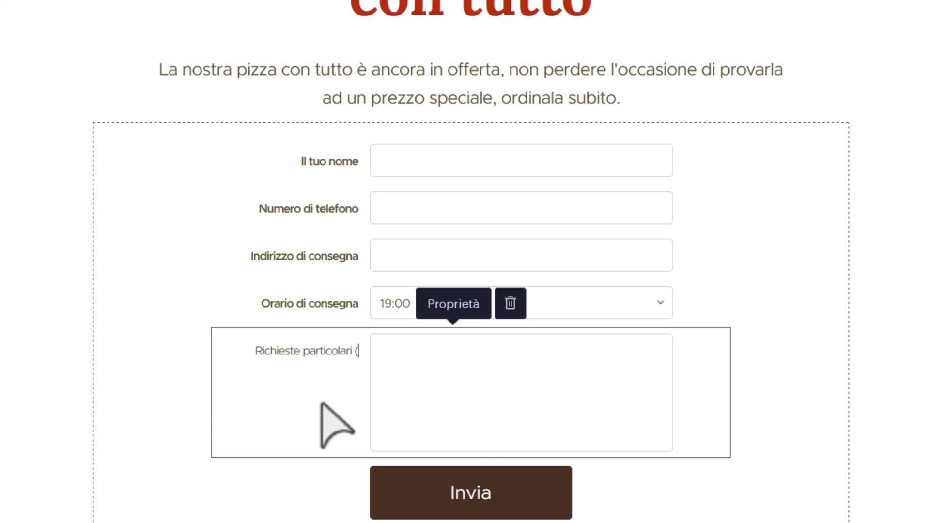
pyautogui.write('scrivi se')
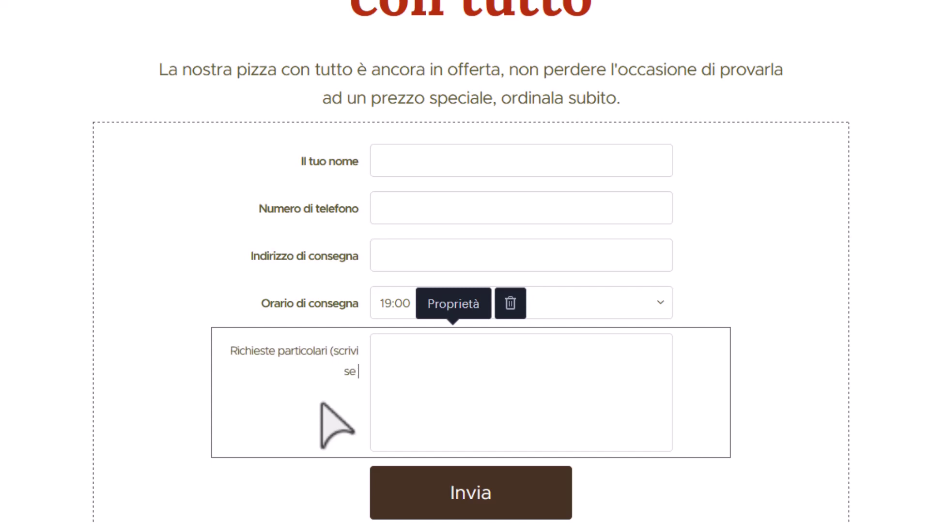
pyautogui.write(' hai allergie o')
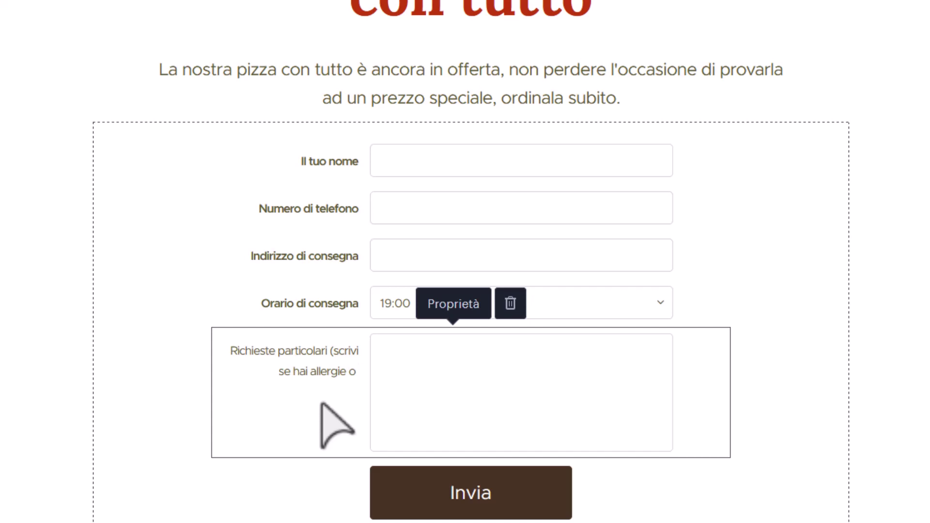
pyautogui.write(' vuoi')
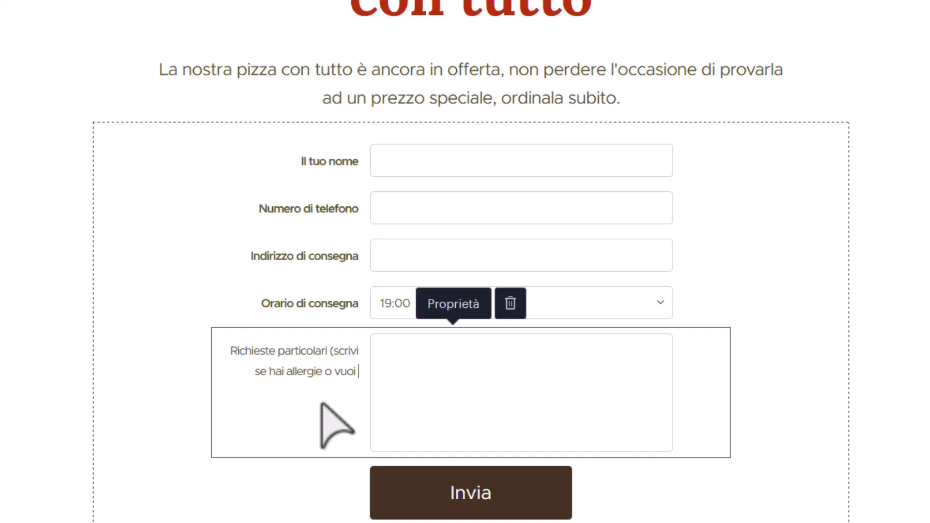
pyautogui.write(' qualche ingre')
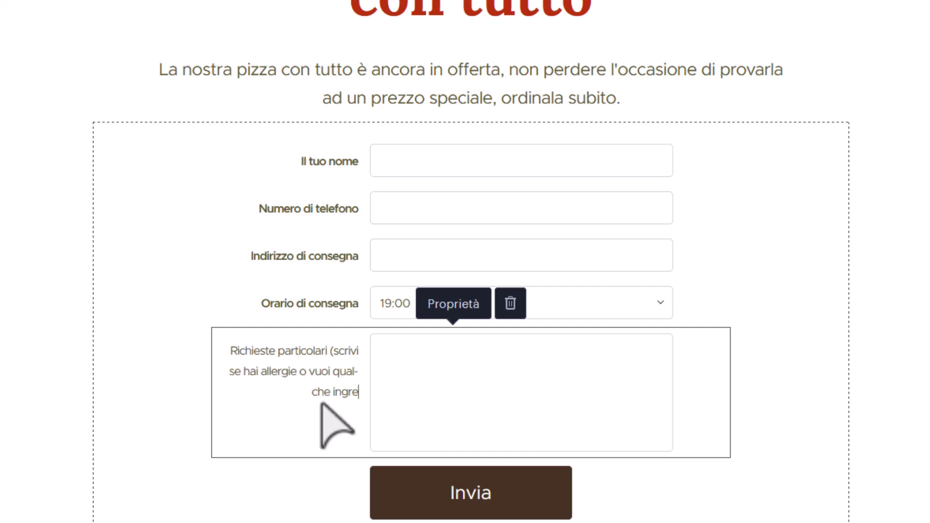
pyautogui.write('diente extra)')
pyautogui.click(148, 380)
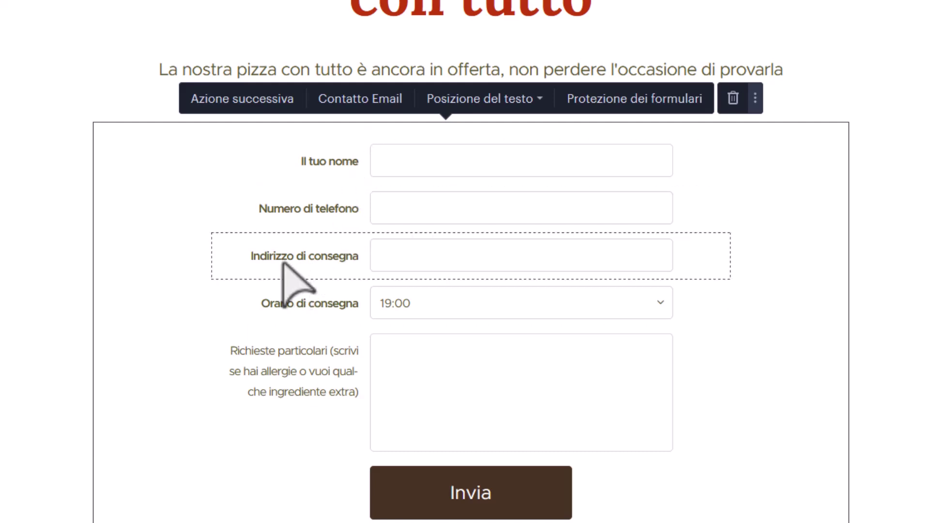
# Paste the pizzeria's notification e-mail address into the form's Contatto Email setting.
pyautogui.click(363, 102)
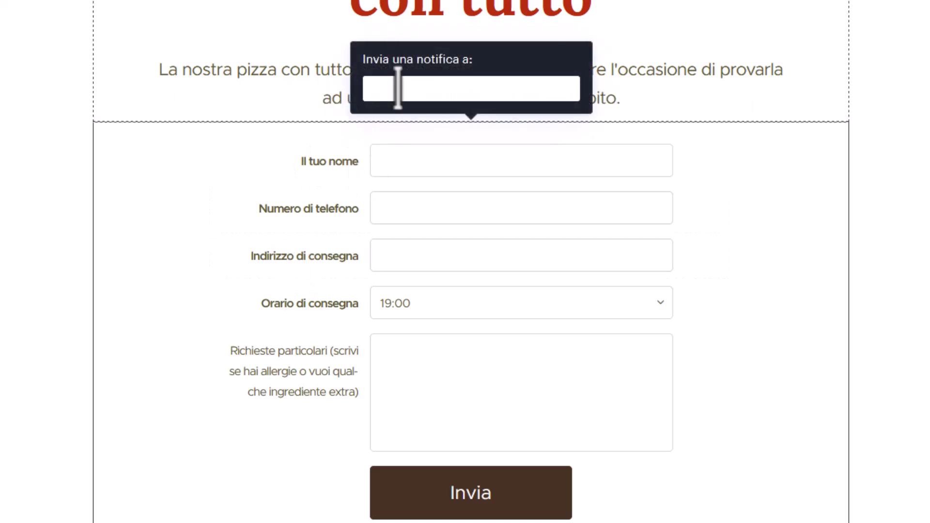
pyautogui.hotkey('ctrl', 'v')
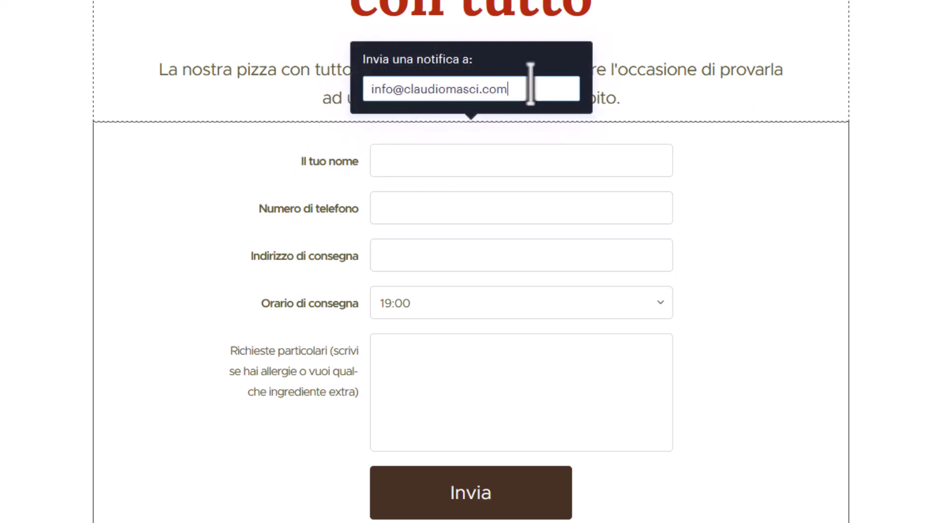
pyautogui.press('Return')
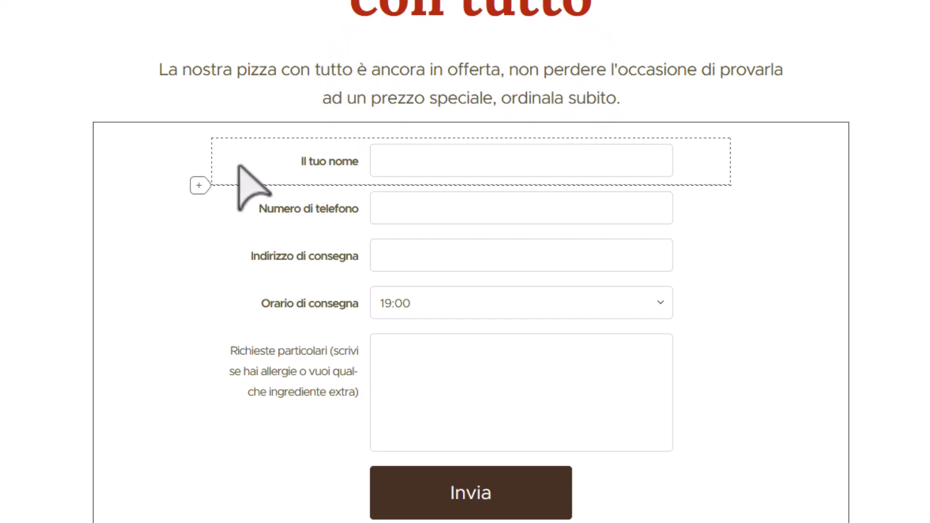
# Show a thank-you message after submission promising a phone call to confirm the order.
pyautogui.click(241, 99)
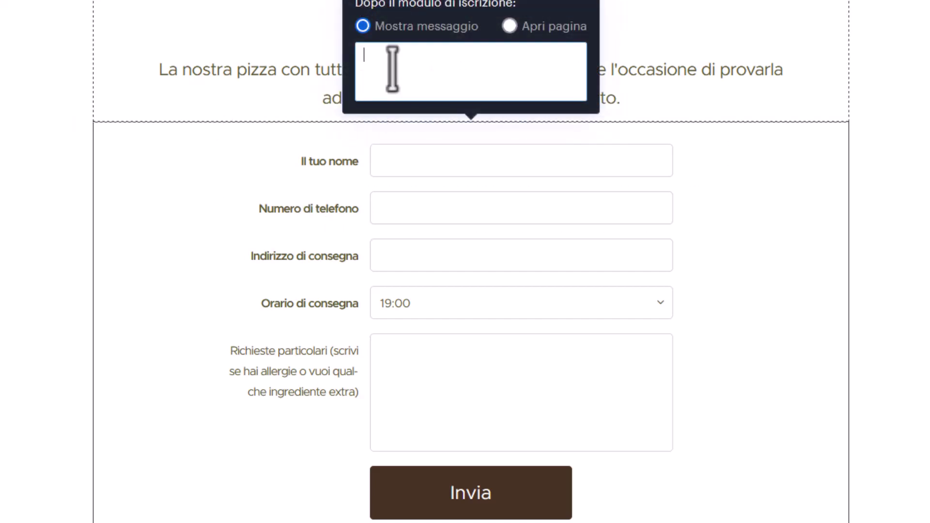
pyautogui.write('Grazie per aver ordinato la tua p')
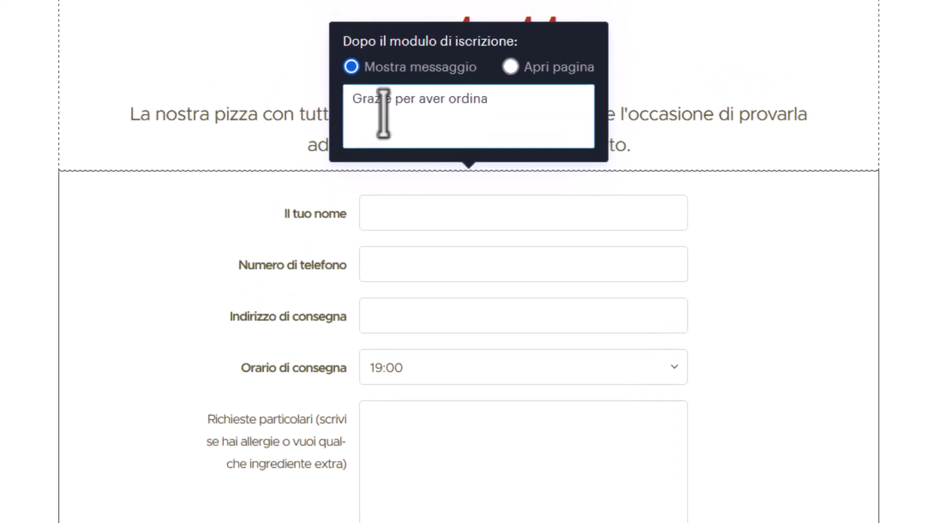
pyautogui.write('izza con tutto')
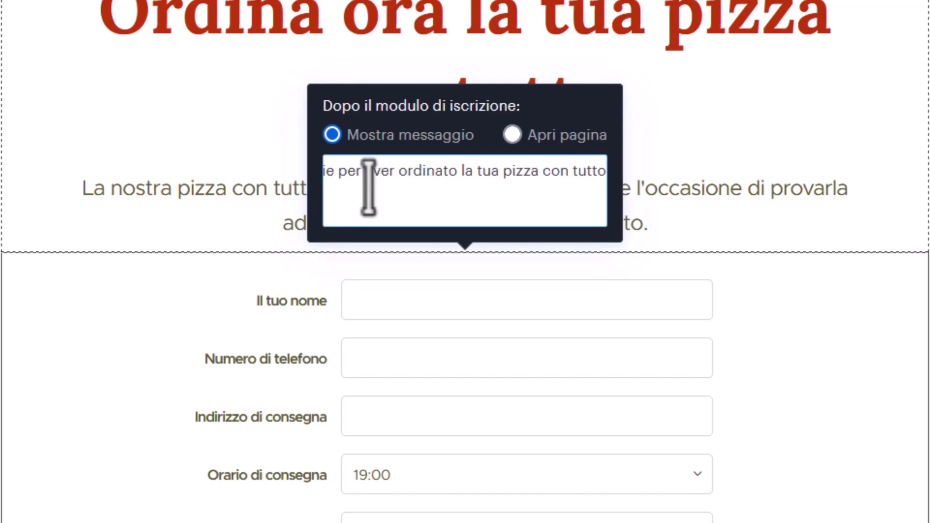
pyautogui.write(', ti')
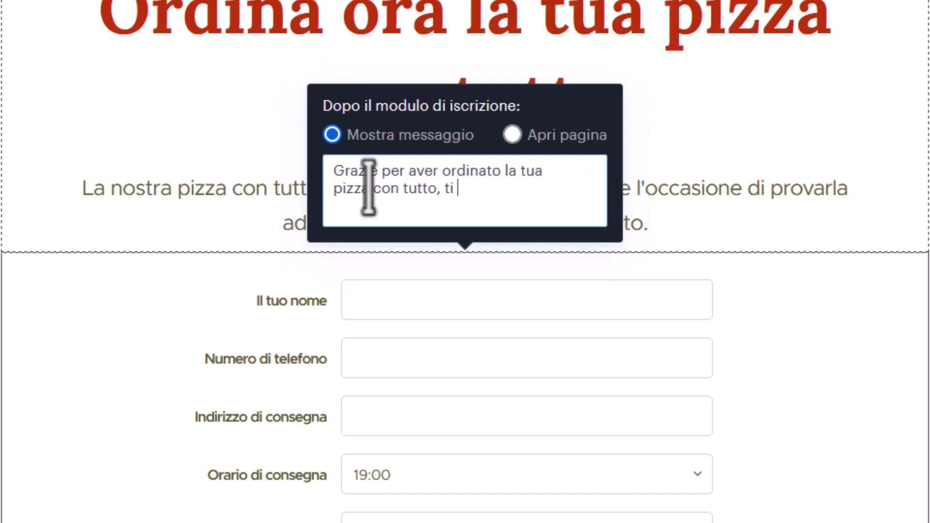
pyautogui.write(' telefonere')
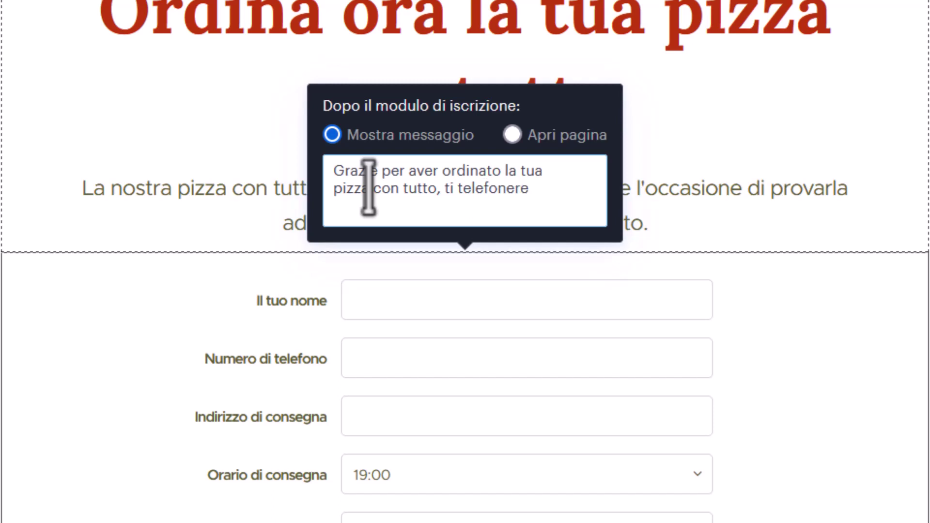
pyautogui.write('mo')
pyautogui.press('BackSpace')
pyautogui.write('pper confermare il t')
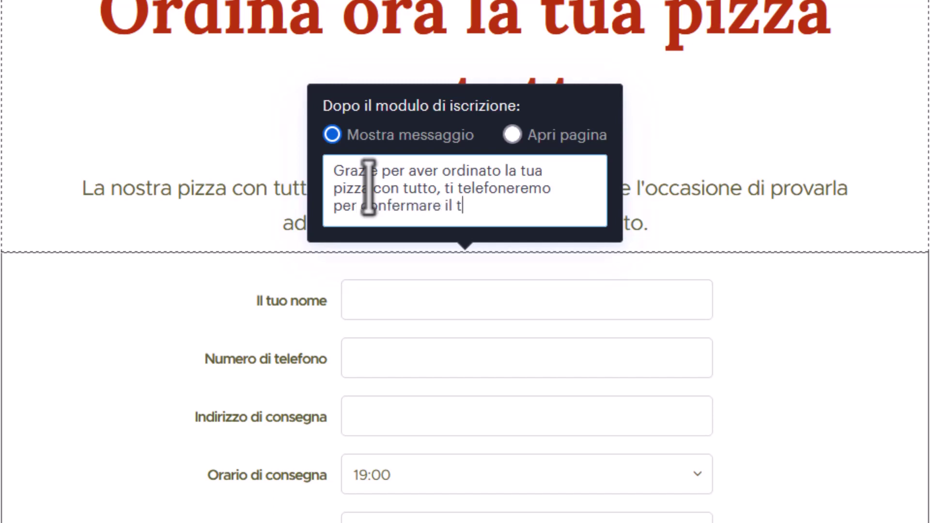
pyautogui.write('u ordine.')
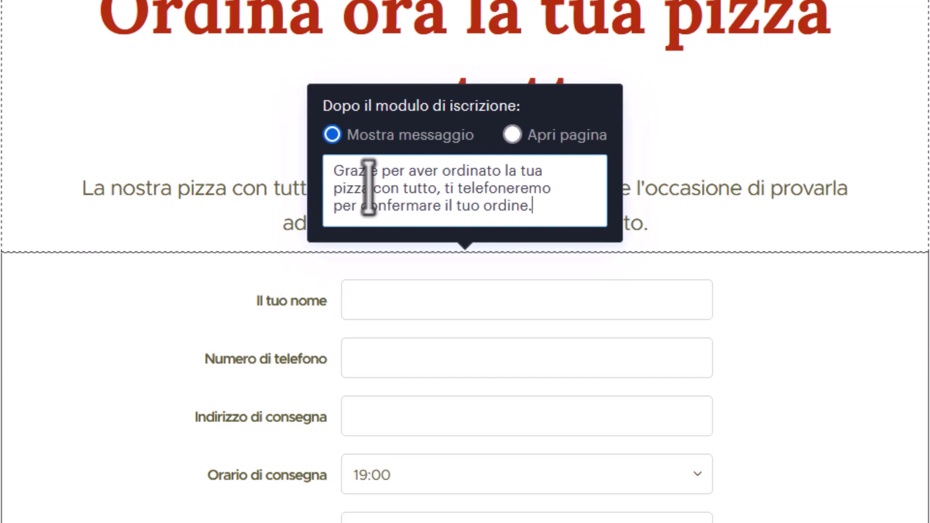
pyautogui.click(2, 327)
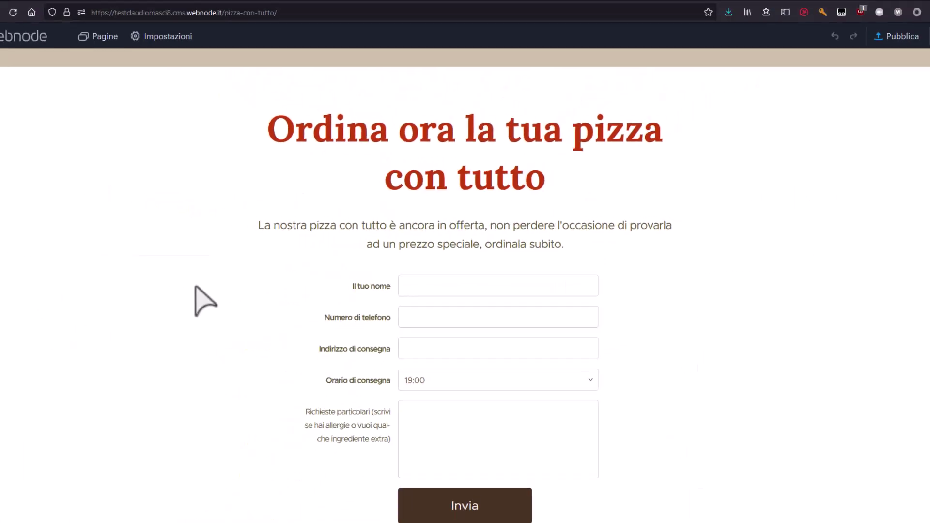
pyautogui.scroll(15, 265, 308)
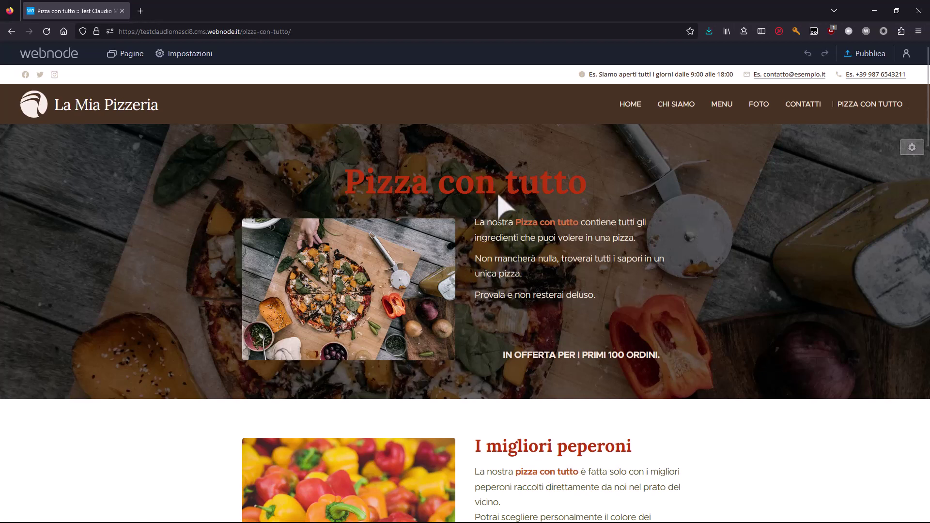
pyautogui.scroll(-3, 536, 242)
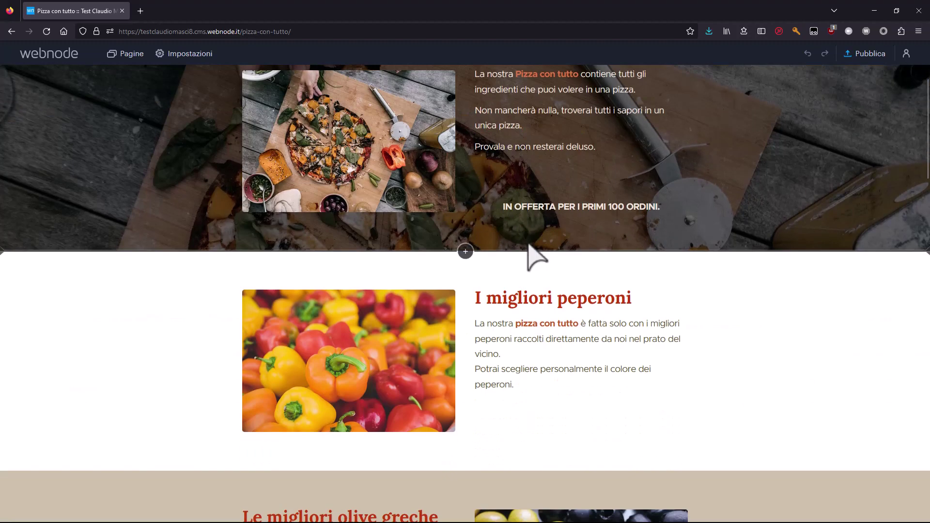
pyautogui.scroll(-4, 463, 340)
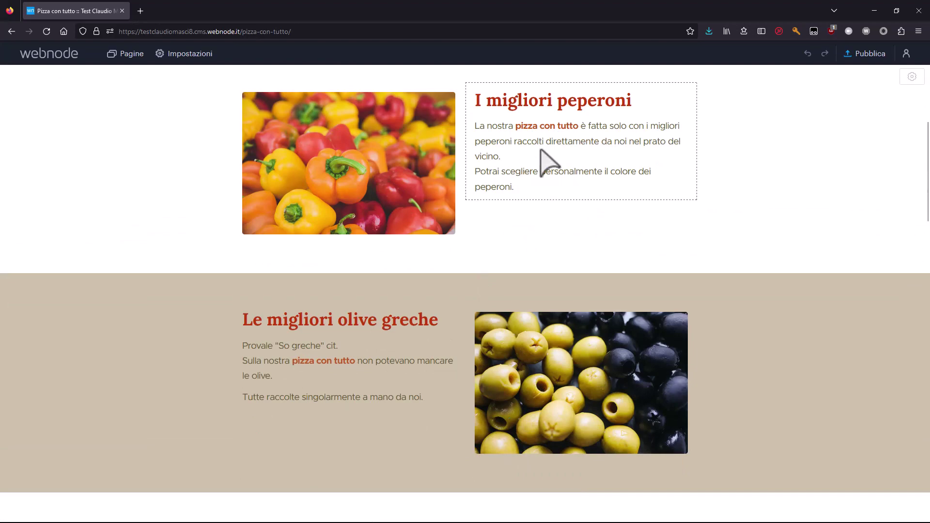
pyautogui.scroll(-5, 474, 225)
pyautogui.scroll(-15, 468, 201)
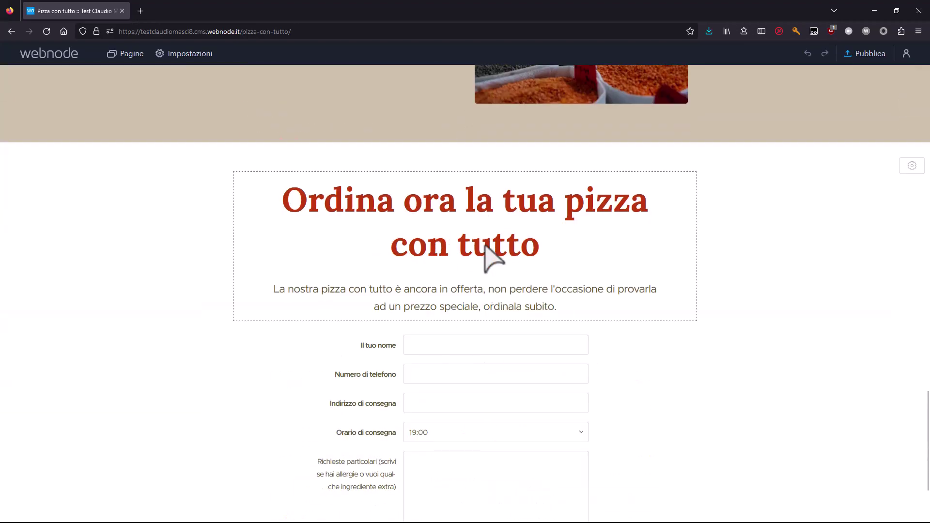
pyautogui.scroll(-3, 493, 249)
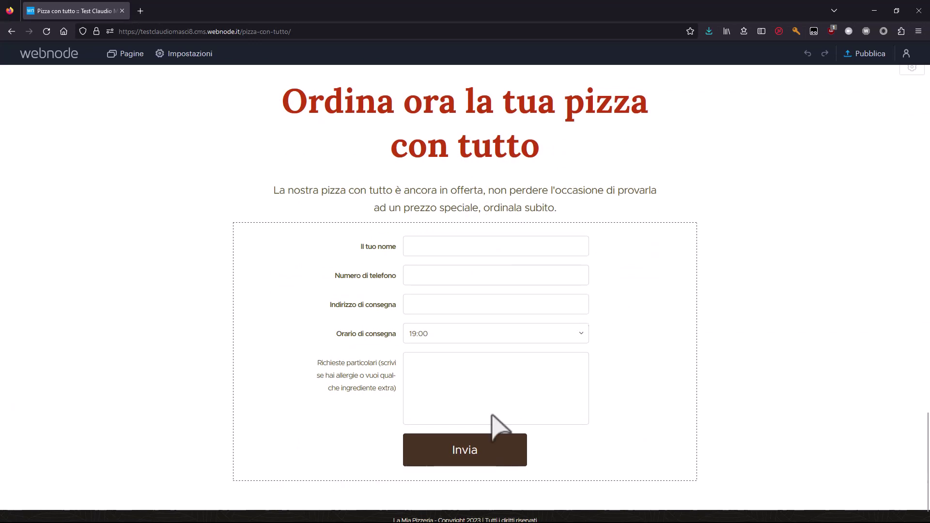
# Rename the Invia button to 'Prenota' and give it the solid red Stile 3 style.
pyautogui.click(469, 458)
pyautogui.doubleClick(466, 454)
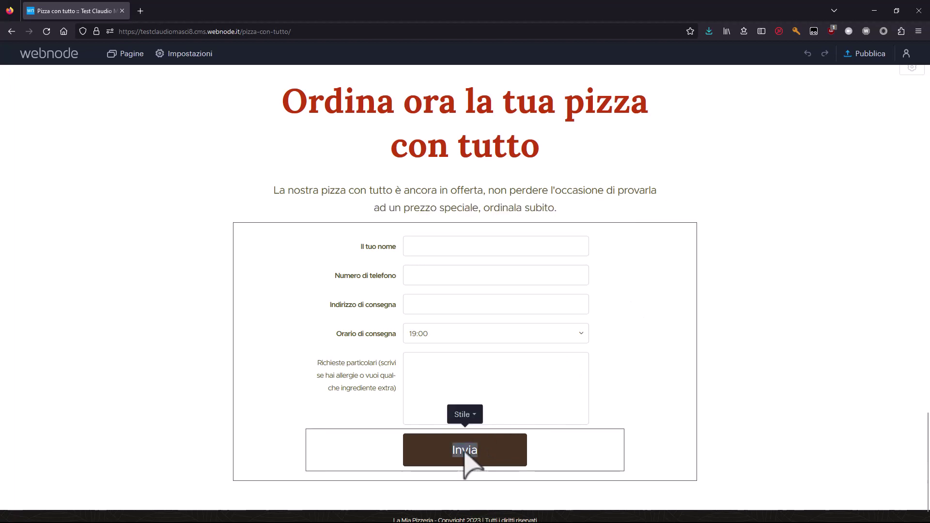
pyautogui.write('Prenota')
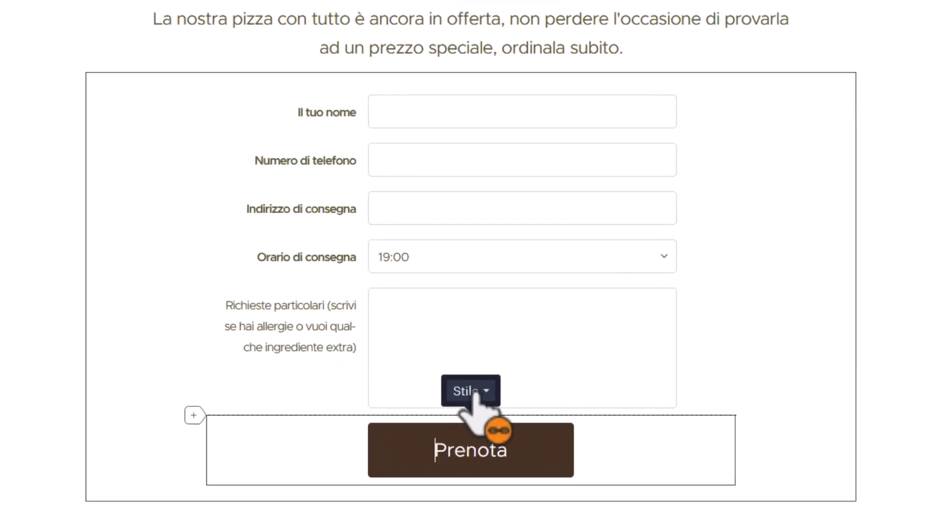
pyautogui.click(473, 394)
pyautogui.click(477, 252)
pyautogui.click(468, 391)
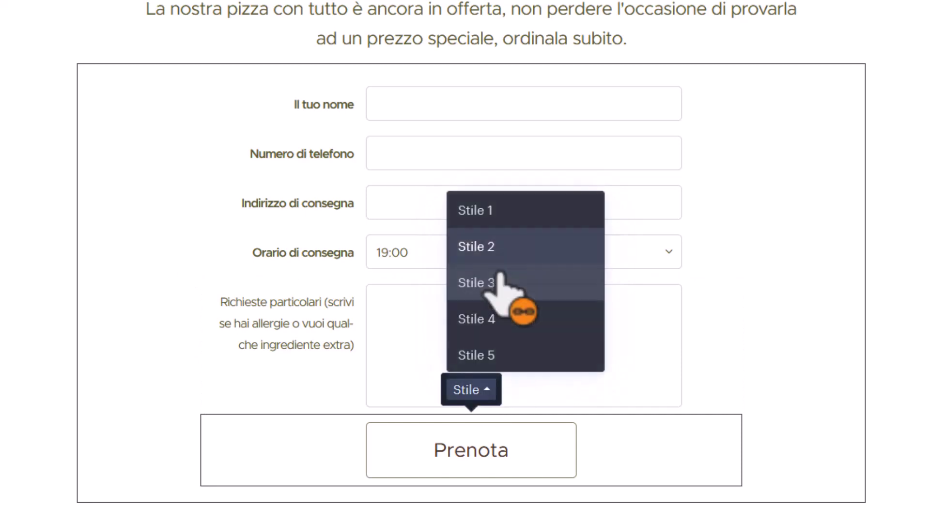
pyautogui.click(500, 281)
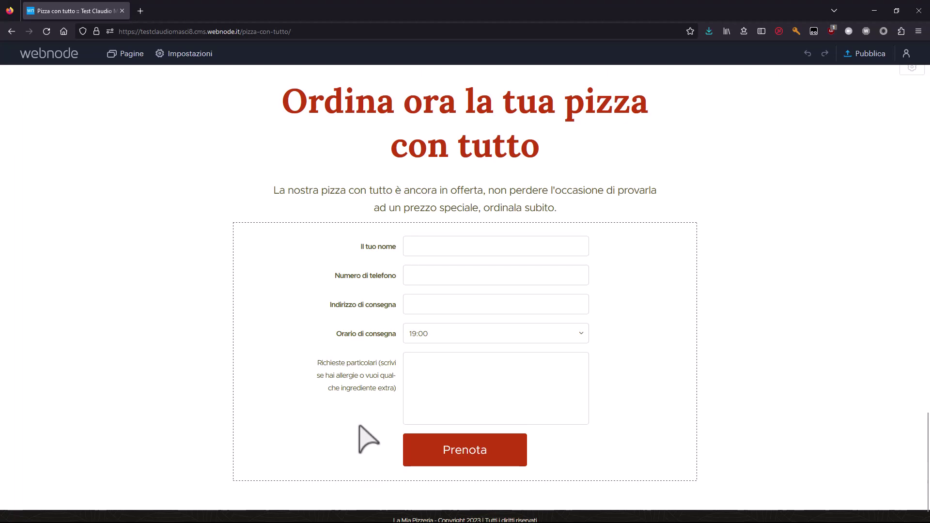
pyautogui.scroll(9, 316, 399)
pyautogui.scroll(-6, 315, 399)
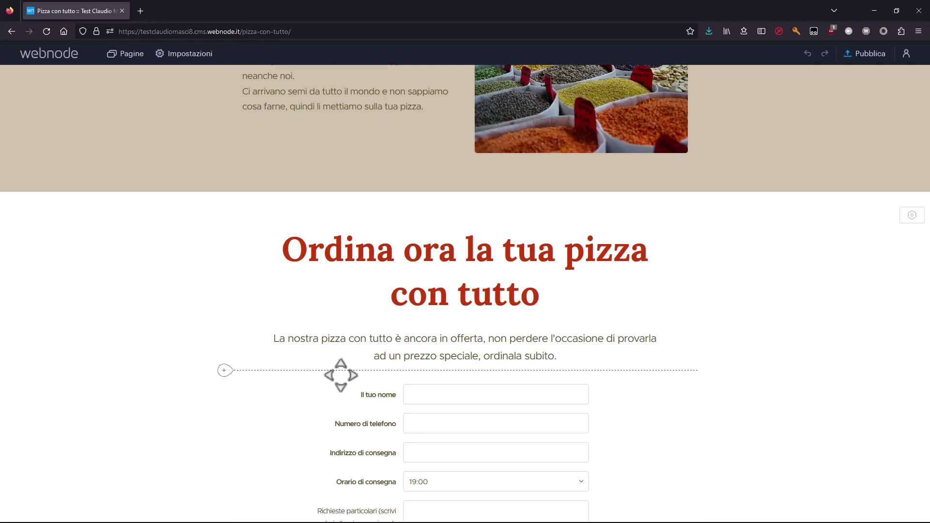
pyautogui.scroll(-2, 341, 375)
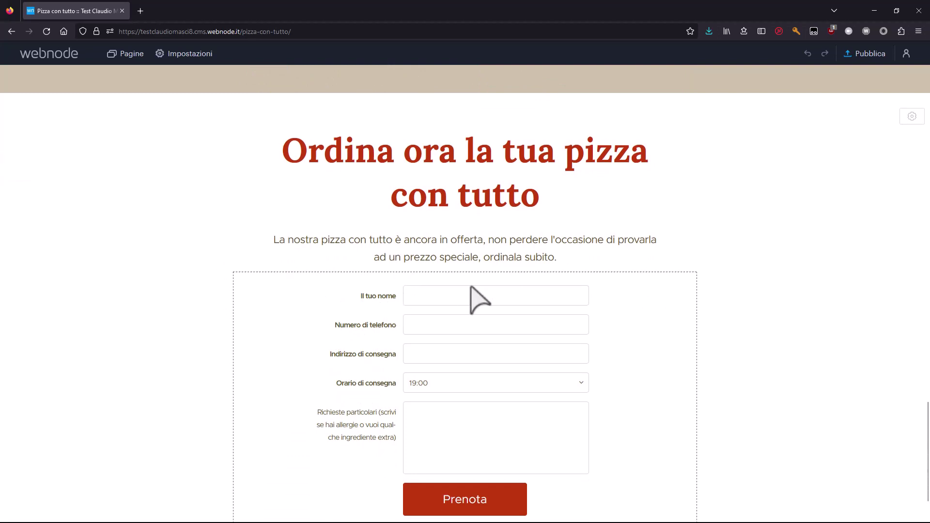
pyautogui.scroll(-2, 456, 499)
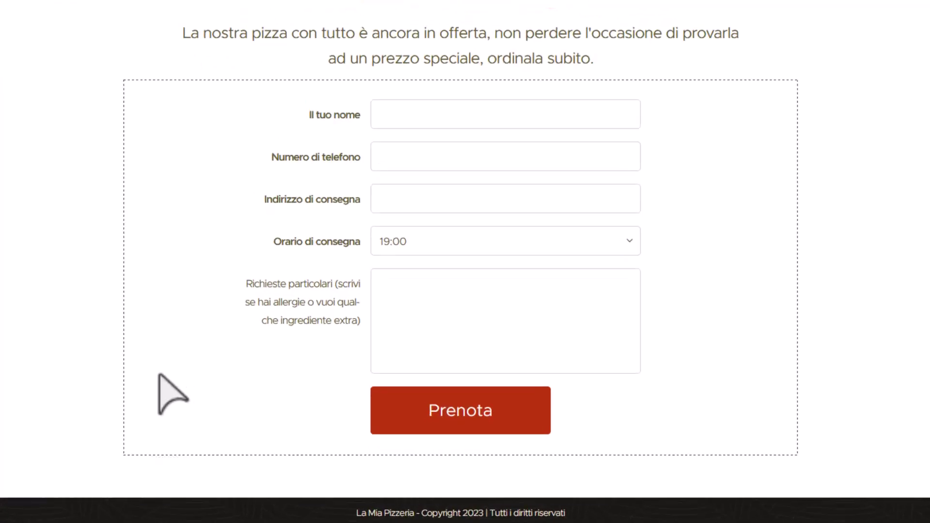
# Add a 'Chiamaci Ora' button with a tel: link to the pizzeria's phone number.
pyautogui.click(68, 453)
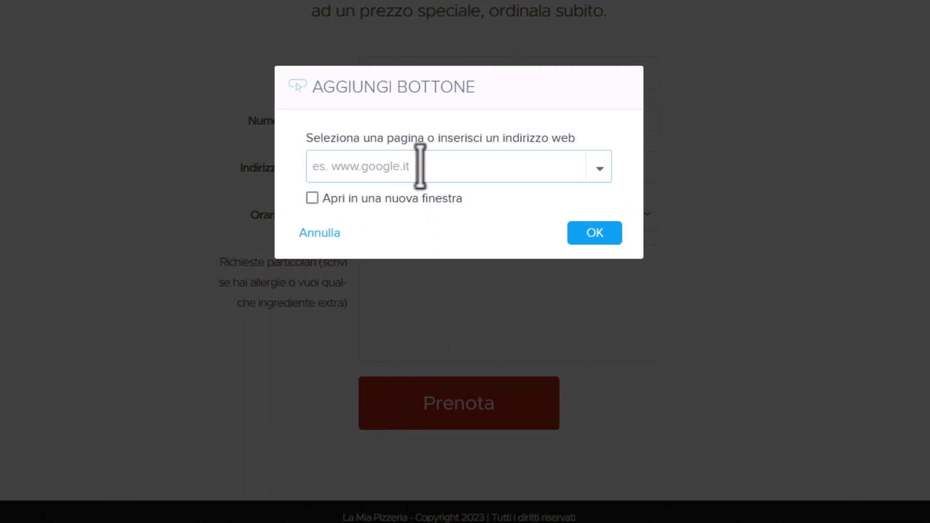
pyautogui.write('tel')
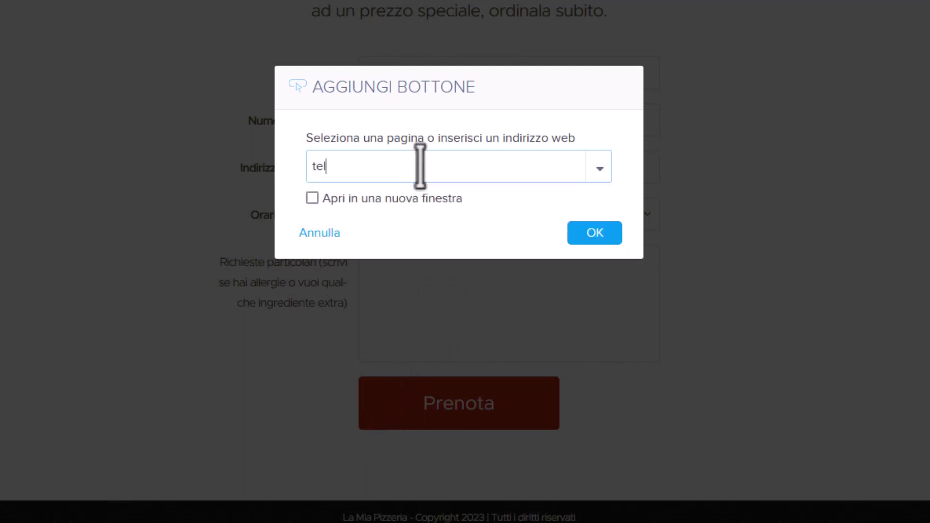
pyautogui.write(':+')
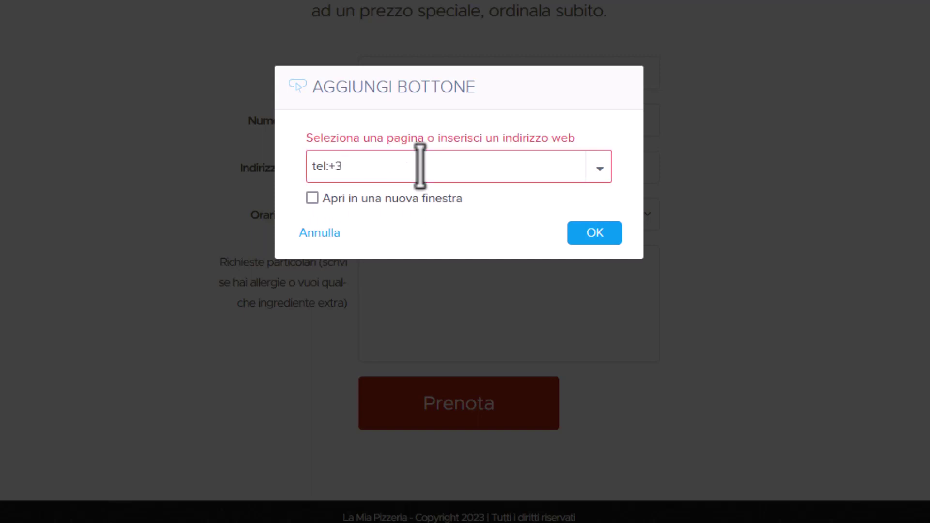
pyautogui.write('3912345678')
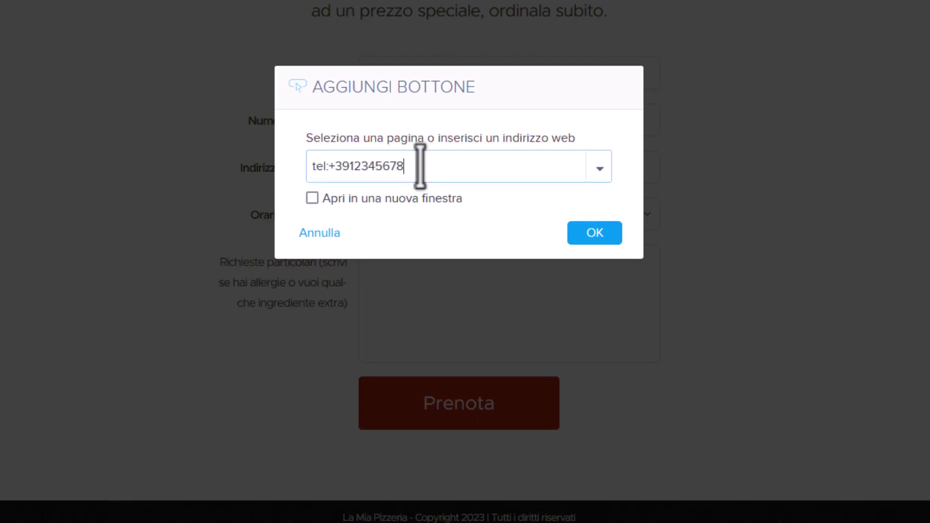
pyautogui.write('9')
pyautogui.click(594, 234)
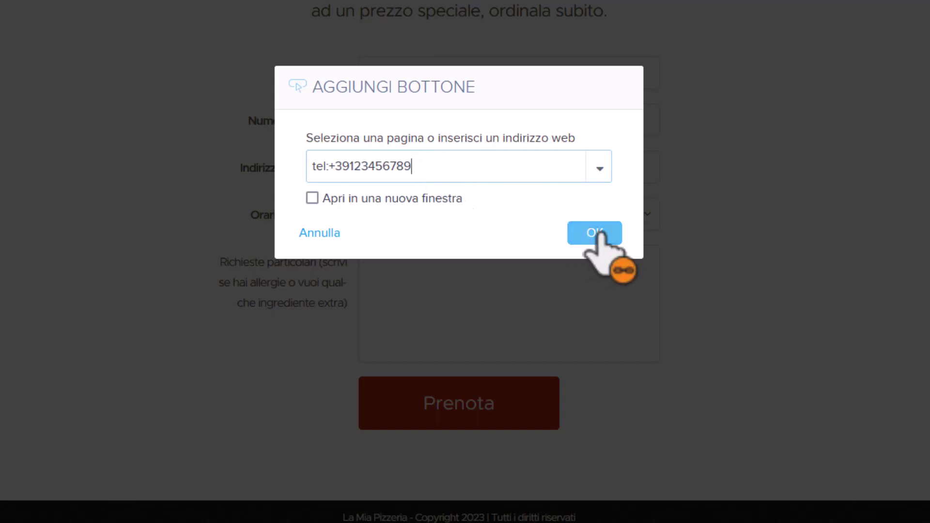
pyautogui.click(475, 421)
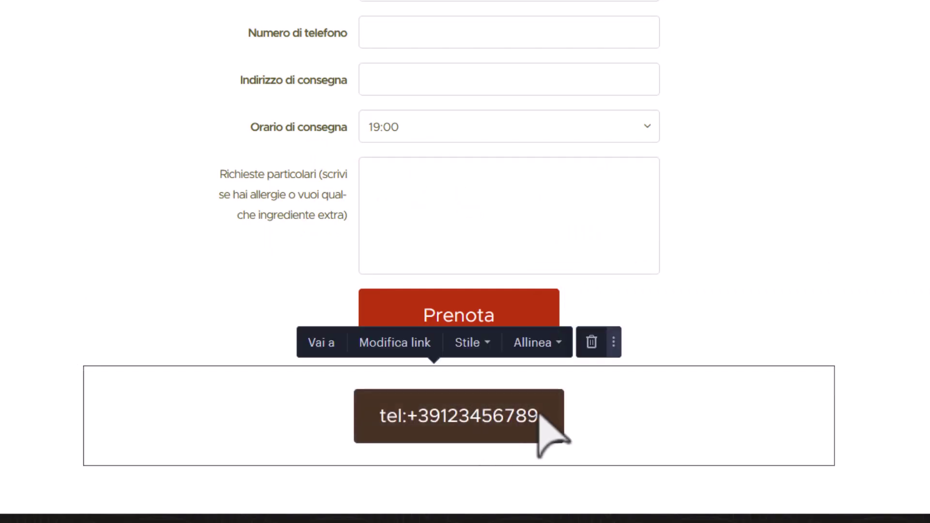
pyautogui.moveTo(539, 414); pyautogui.dragTo(381, 421)
pyautogui.write('Chiamoa')
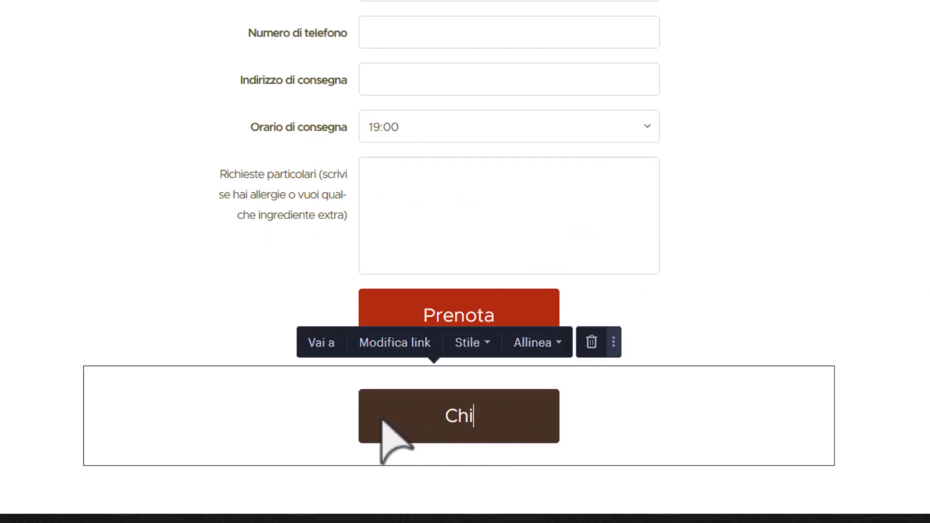
pyautogui.press('BackSpace')
pyautogui.press('BackSpace')
pyautogui.write('aci Ora')
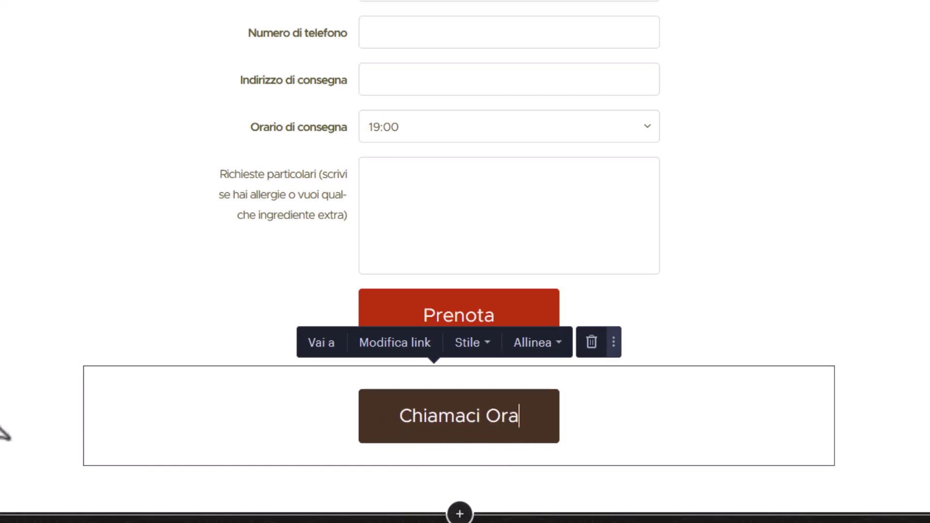
pyautogui.click(1, 426)
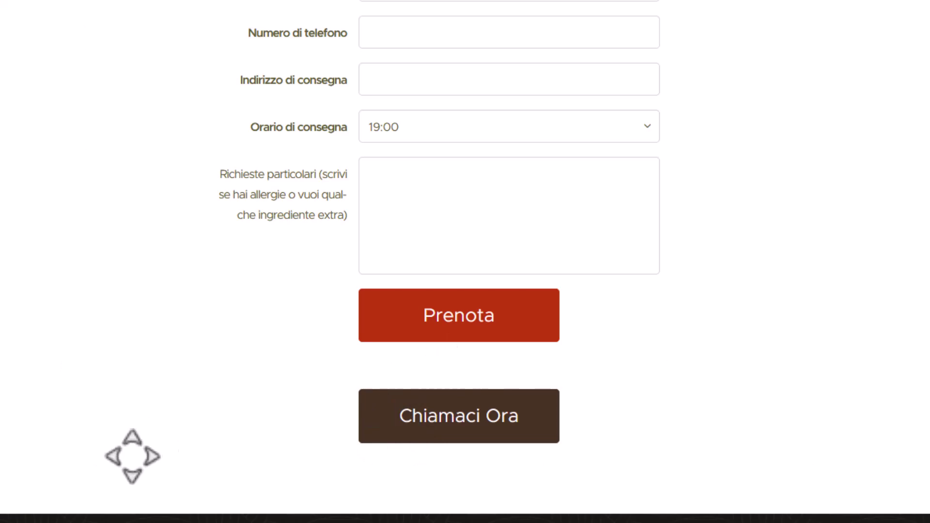
pyautogui.click(68, 467)
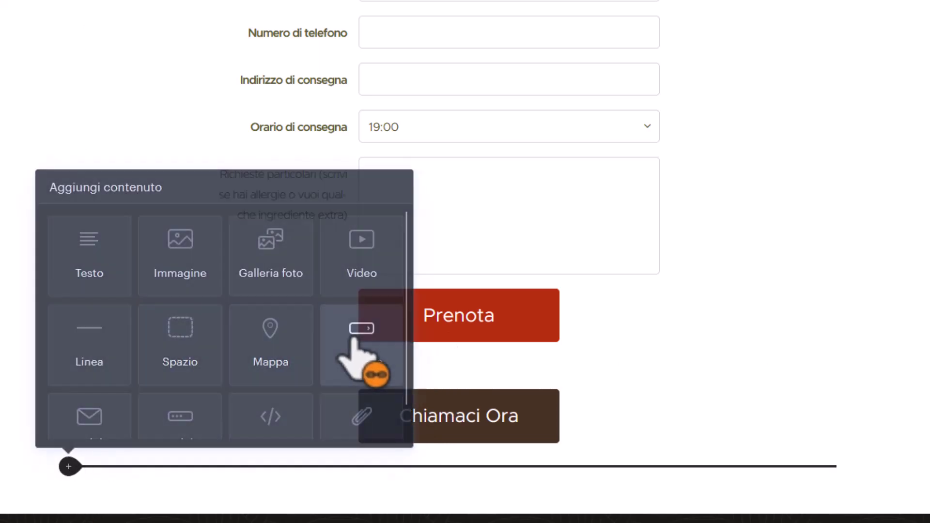
# Add an 'Inviaci un'email' button with a mailto link to the pizzeria's e-mail address.
pyautogui.click(351, 350)
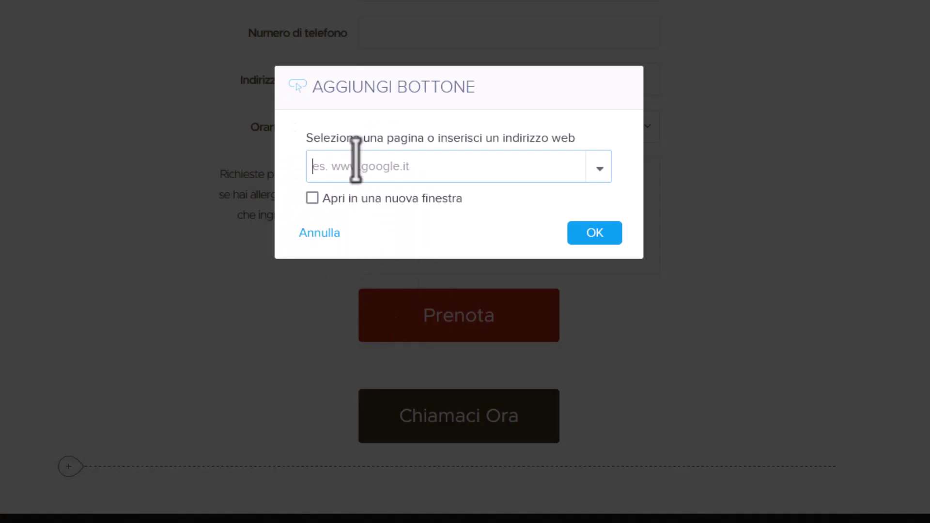
pyautogui.write('mailto:')
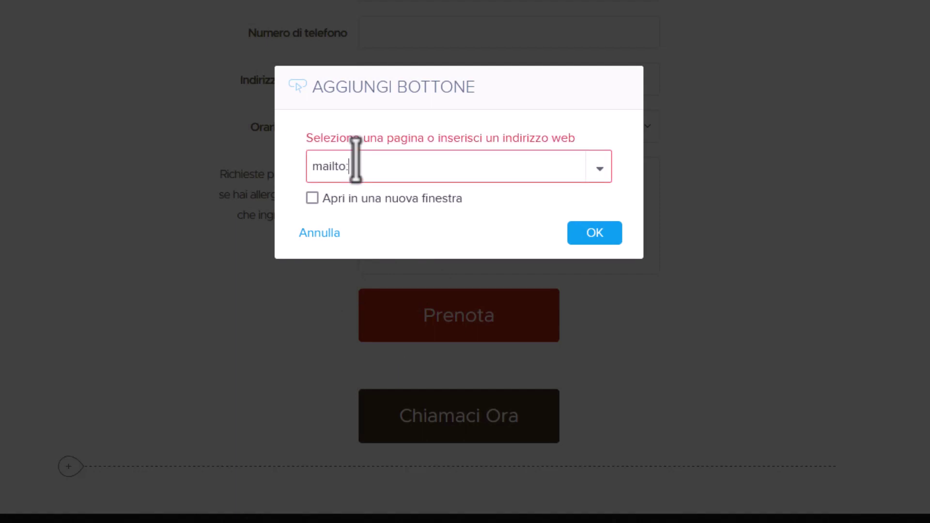
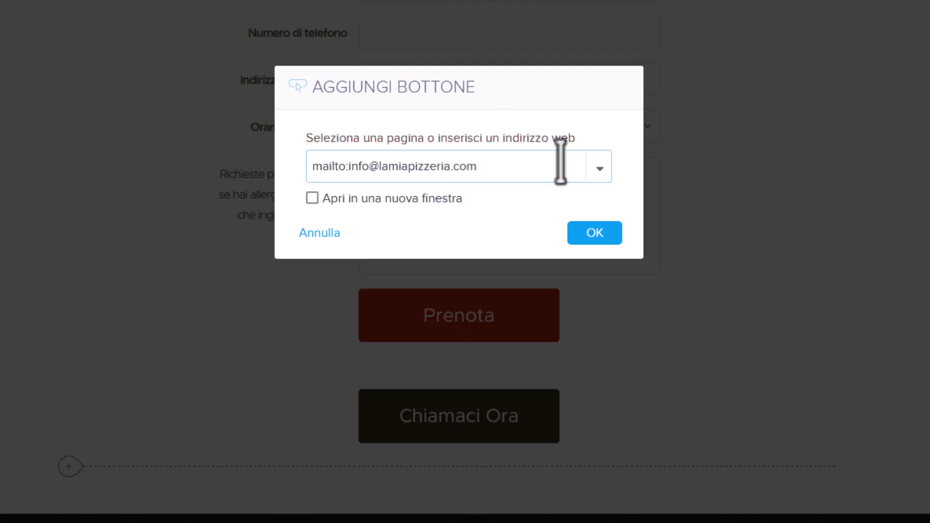
pyautogui.click(596, 235)
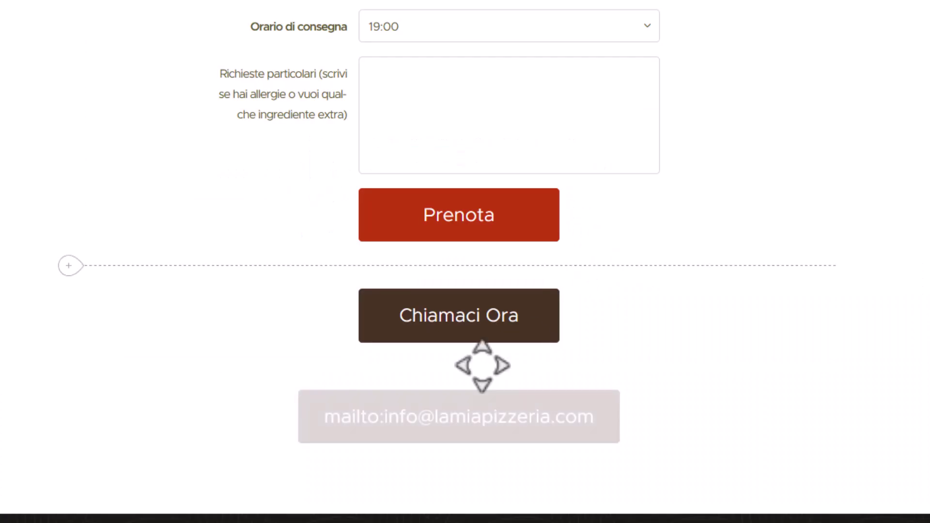
pyautogui.click(611, 443)
pyautogui.write('Inviaci ')
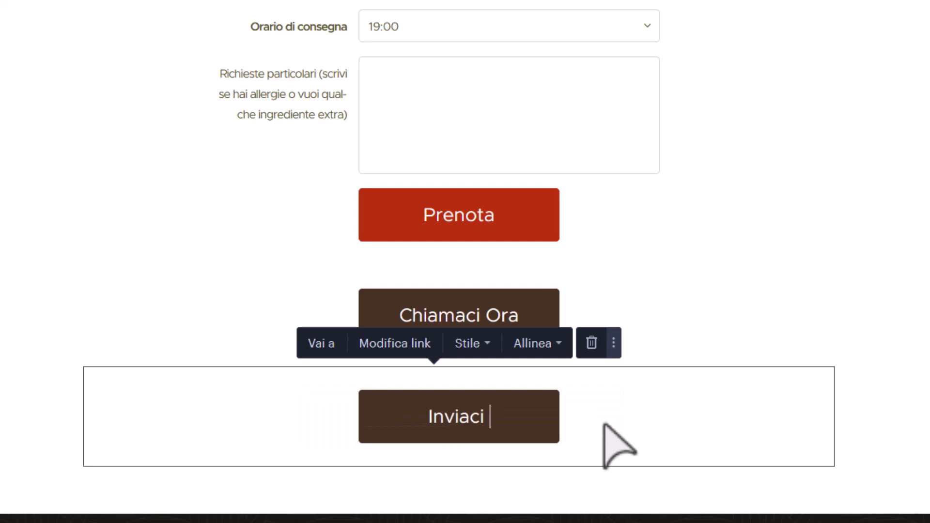
pyautogui.write("un'email")
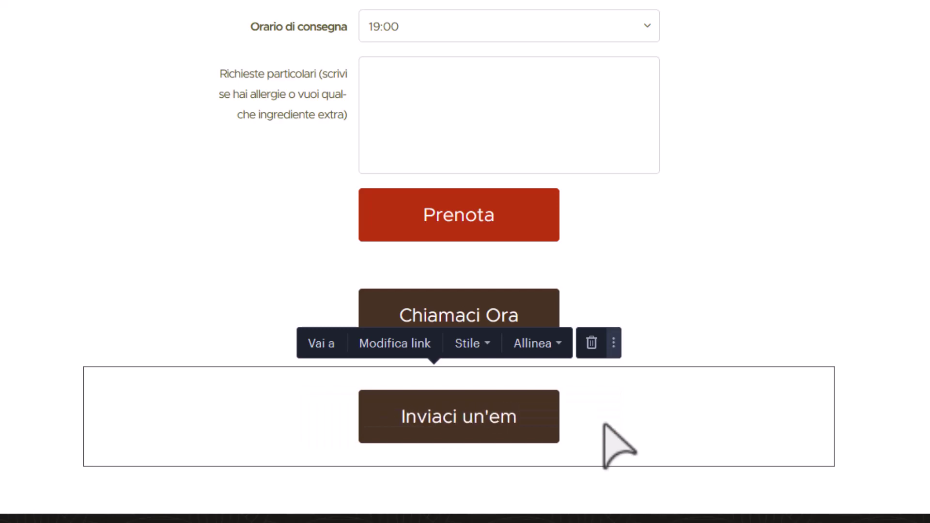
pyautogui.click(491, 408)
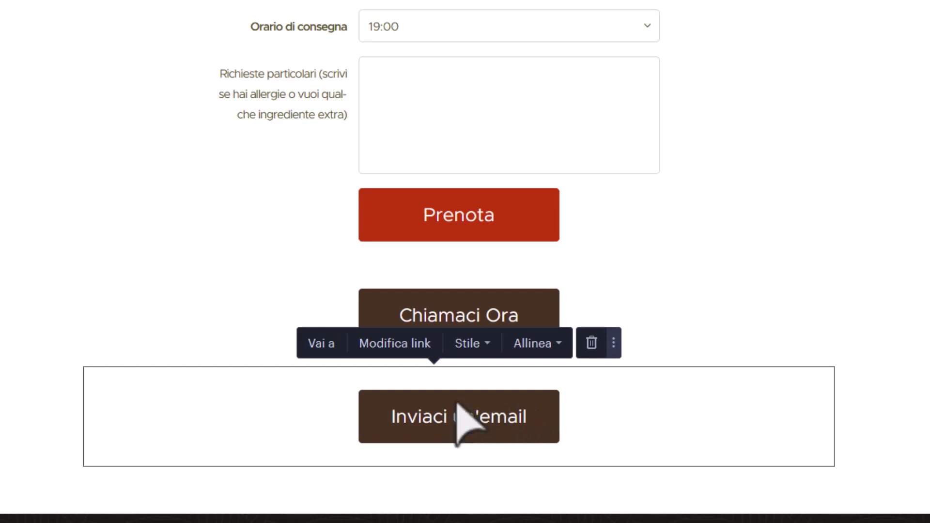
pyautogui.click(21, 411)
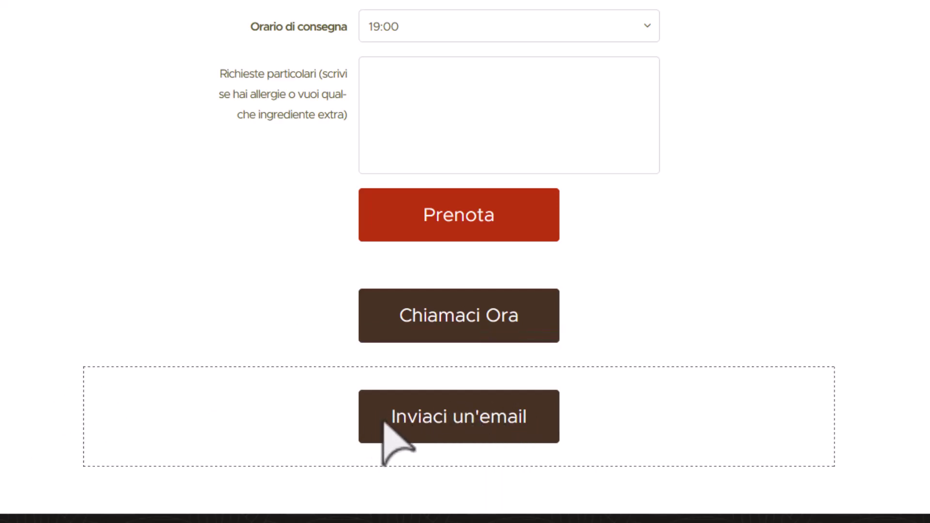
pyautogui.click(68, 454)
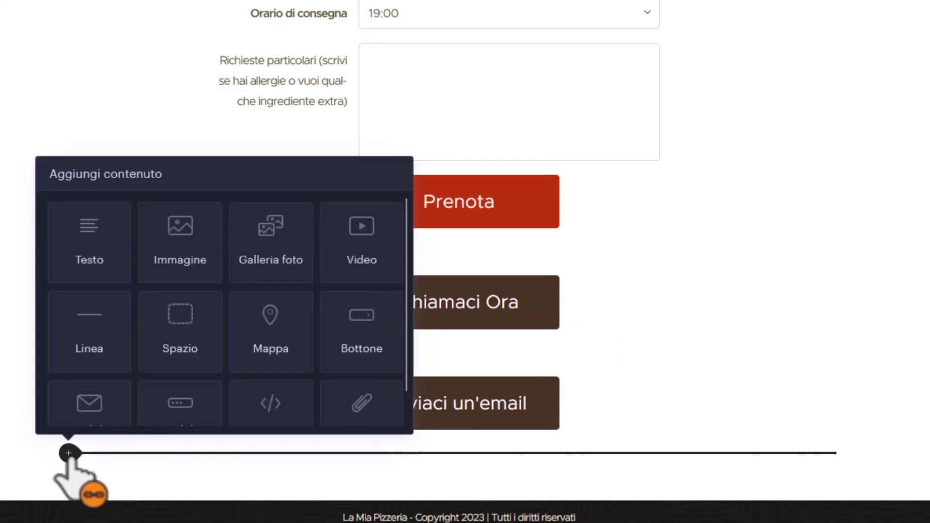
# Add a 'Contattaci su Whatsapp' button linking to the pizzeria's wa.me chat.
pyautogui.click(386, 327)
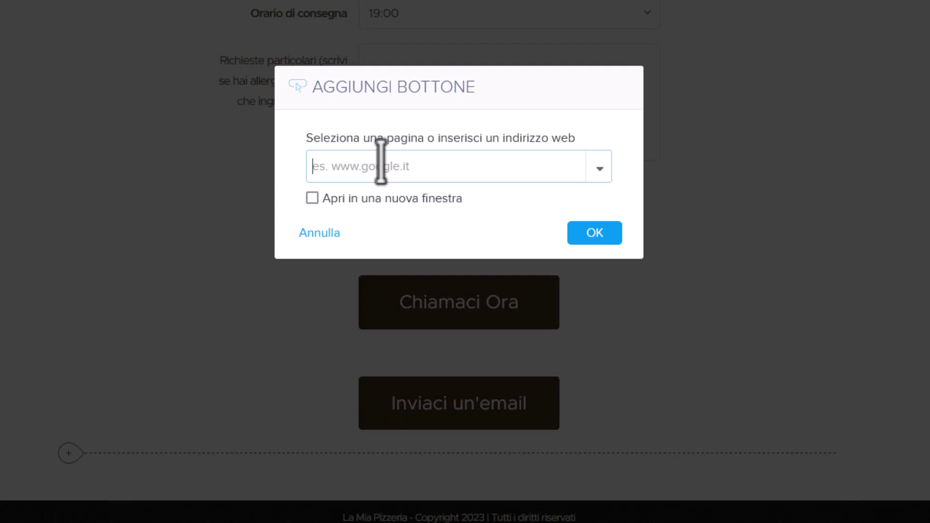
pyautogui.write('https://wa.')
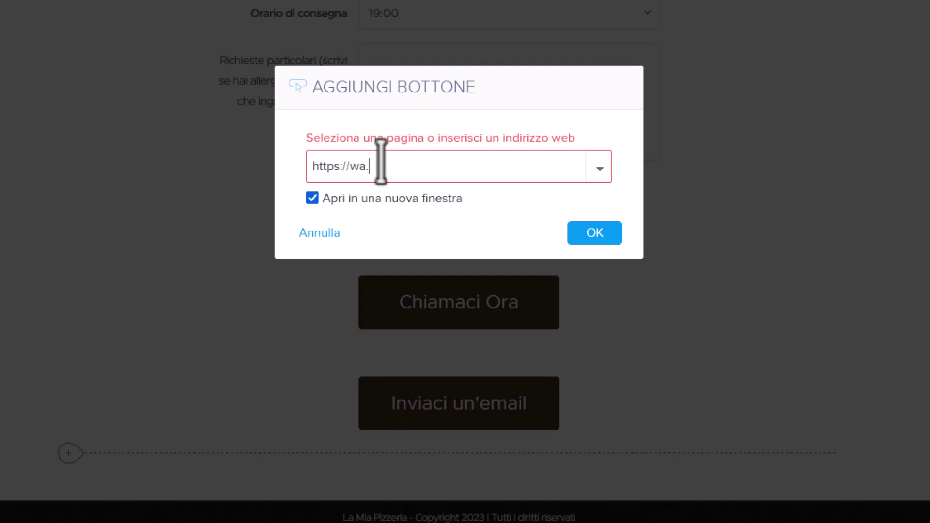
pyautogui.write('me/+39123456789')
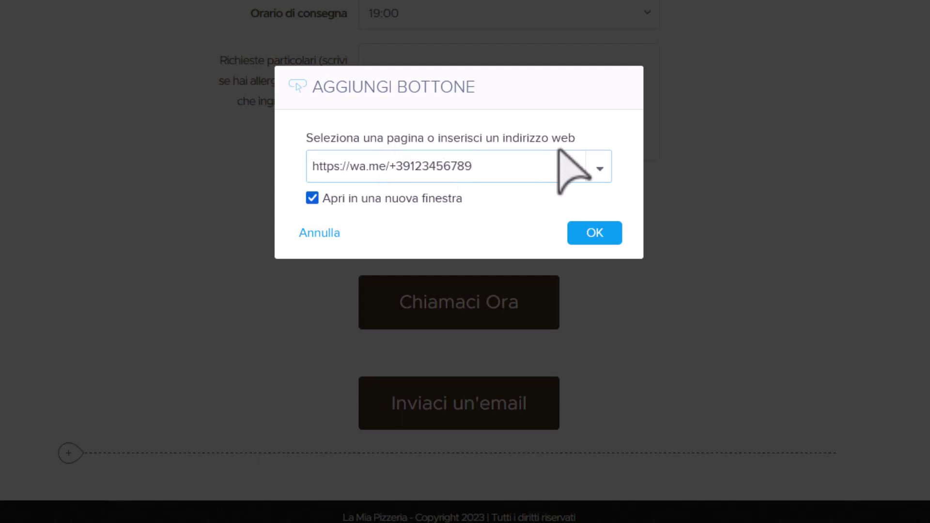
pyautogui.click(596, 234)
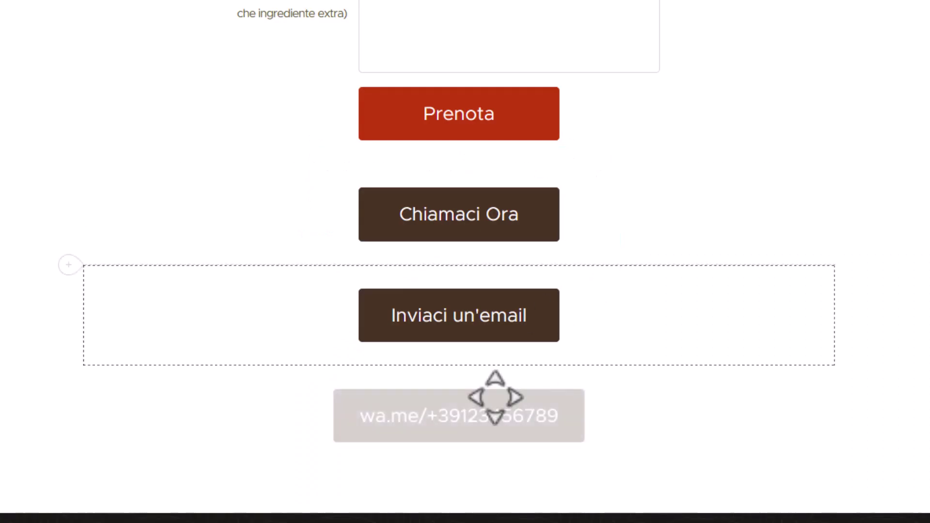
pyautogui.click(478, 418)
pyautogui.write('Contattaci su ')
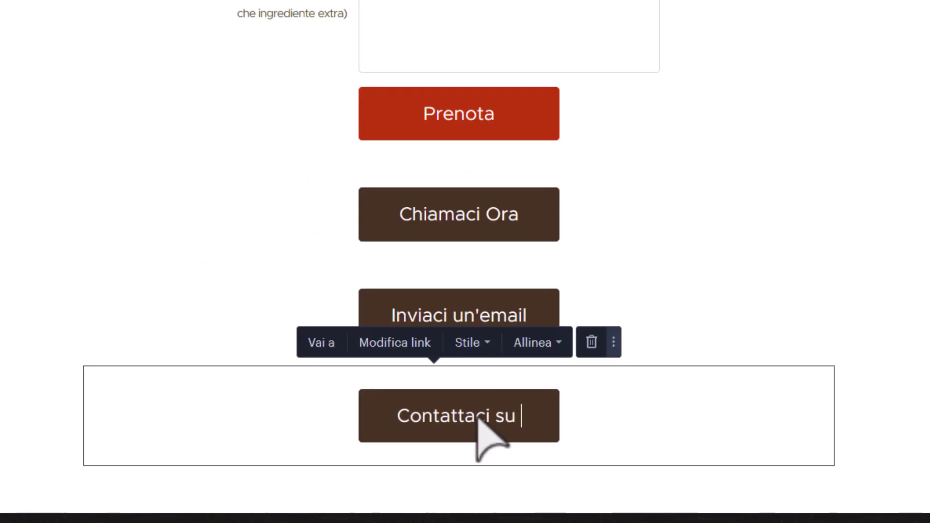
pyautogui.write('Whatsapp')
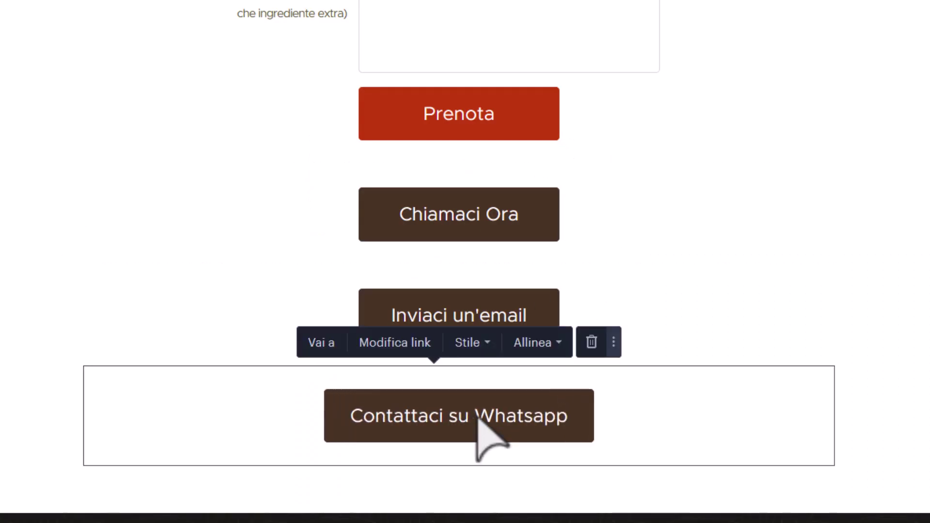
pyautogui.click(246, 443)
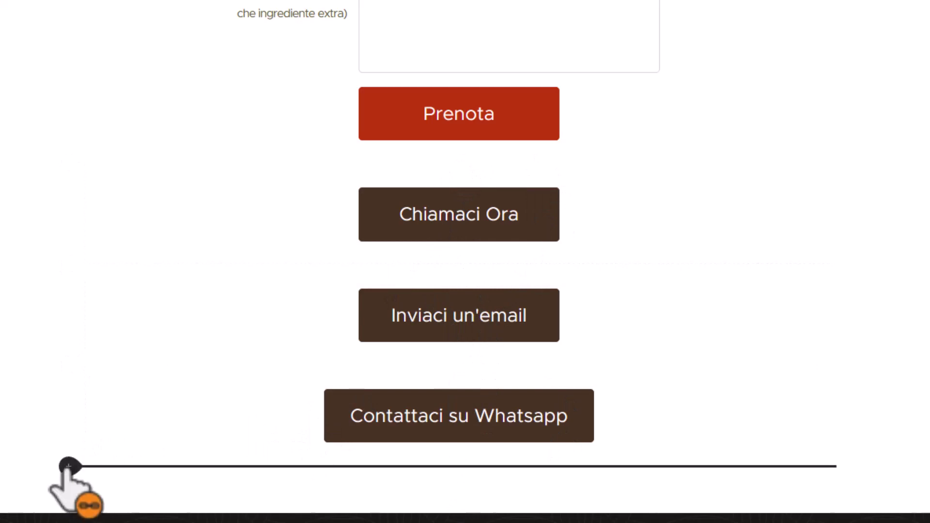
# Add a 'Seguici su Instagram' button opening the pizzeria's Instagram page in a new window.
pyautogui.click(69, 467)
pyautogui.click(369, 348)
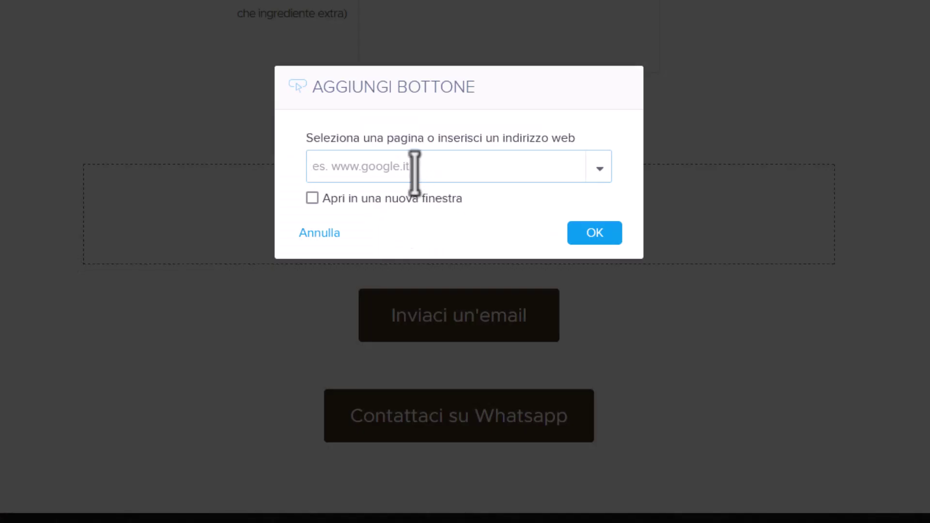
pyautogui.write('httt')
pyautogui.press('BackSpace')
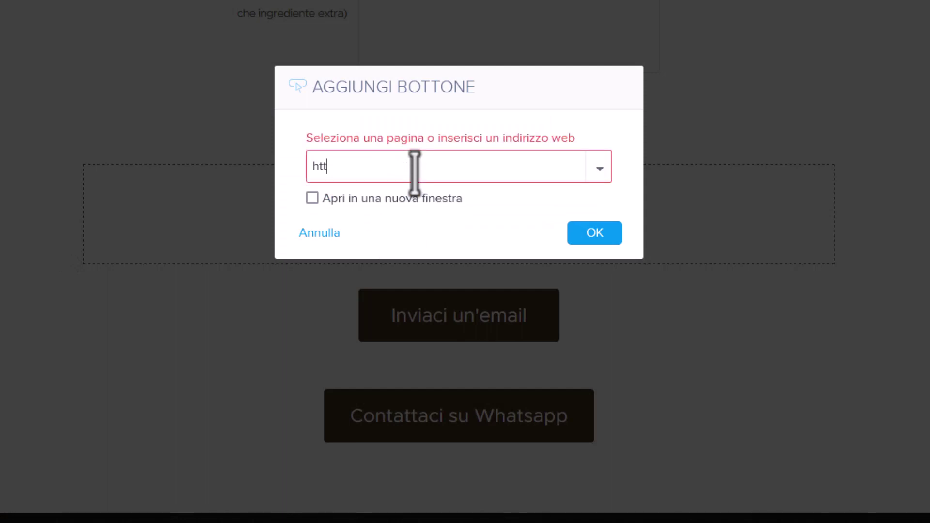
pyautogui.write('p')
pyautogui.click(415, 194)
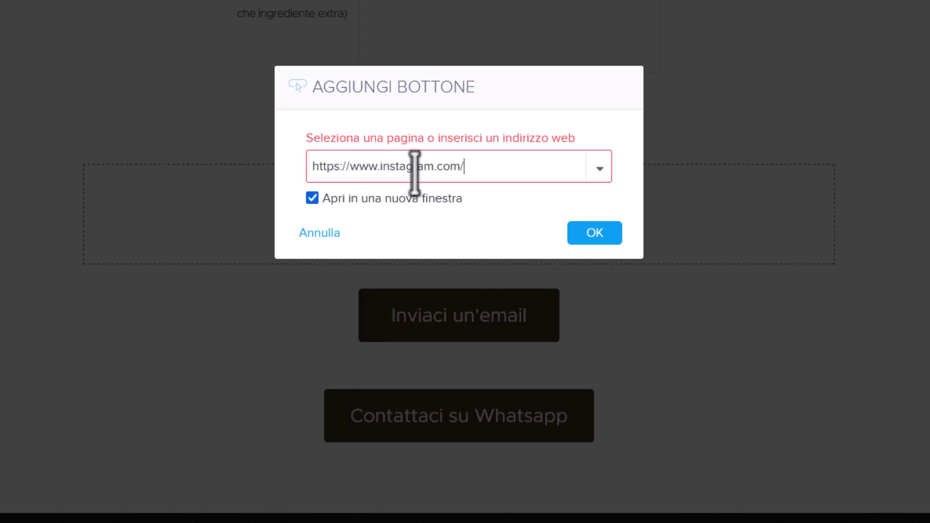
pyautogui.write('LaMiaPizzeria/')
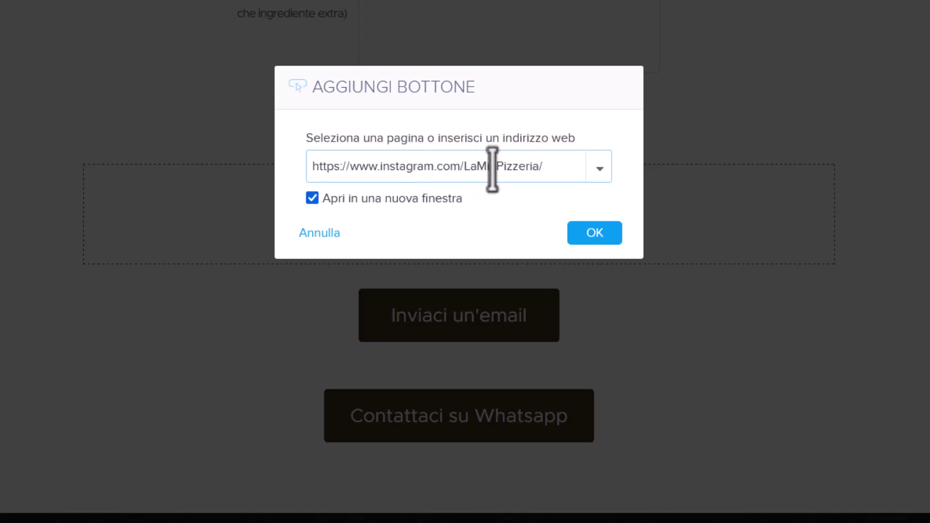
pyautogui.click(588, 232)
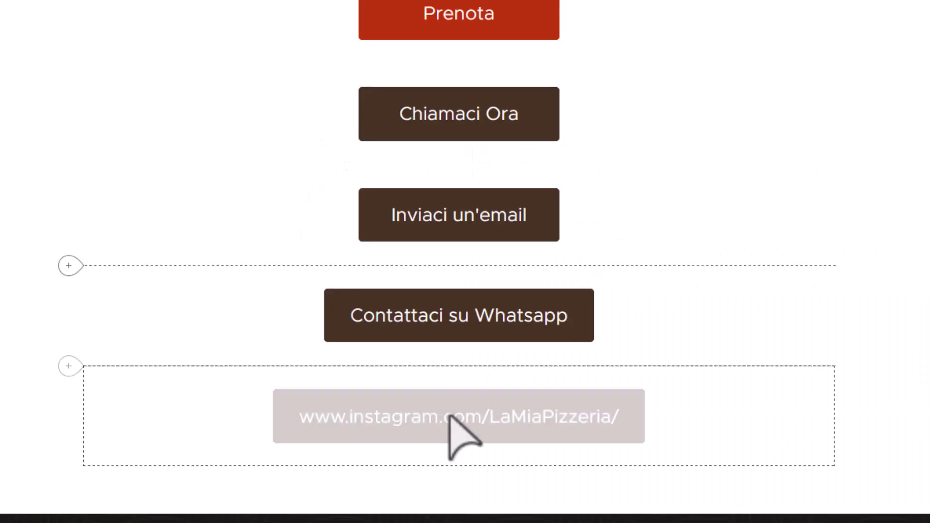
pyautogui.click(509, 415)
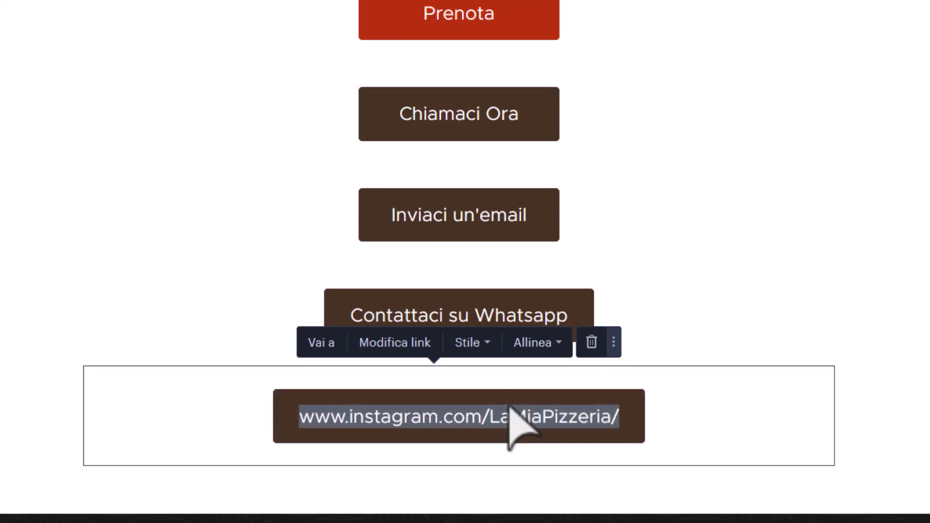
pyautogui.write('Seguici su In')
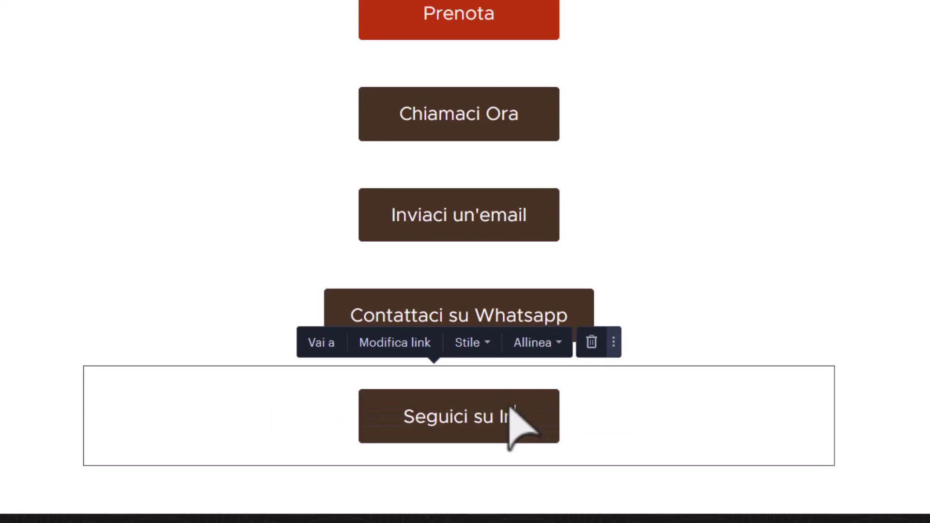
pyautogui.write('stagram')
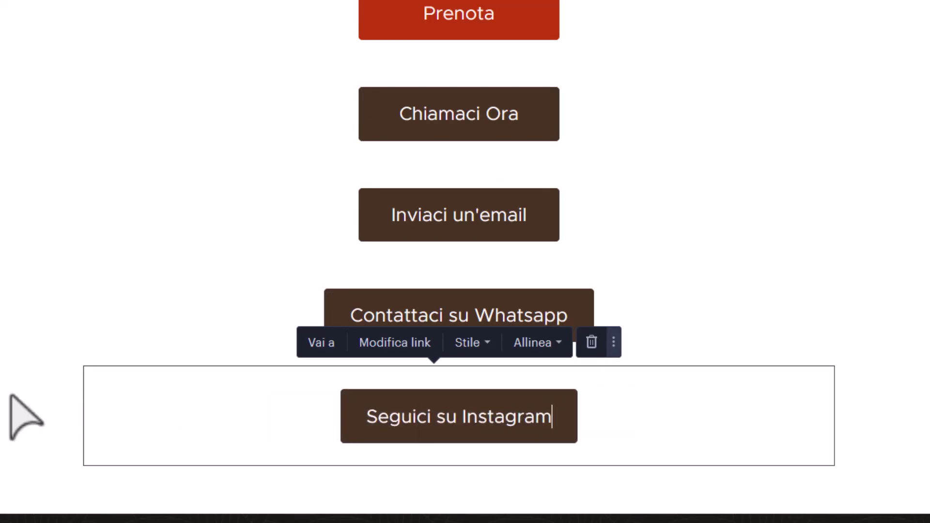
pyautogui.click(9, 415)
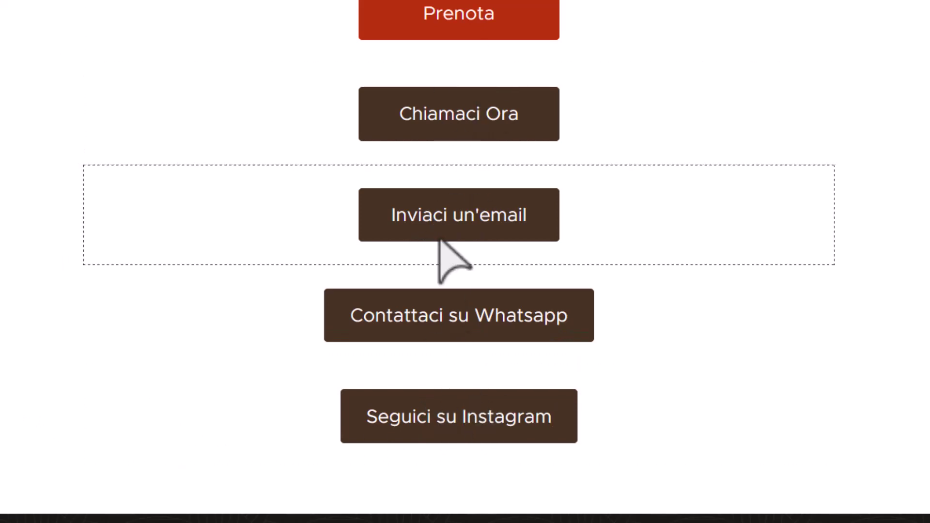
# Move the email, WhatsApp and Instagram buttons into one row beside Chiamaci Ora.
pyautogui.moveTo(95, 182); pyautogui.dragTo(522, 100)
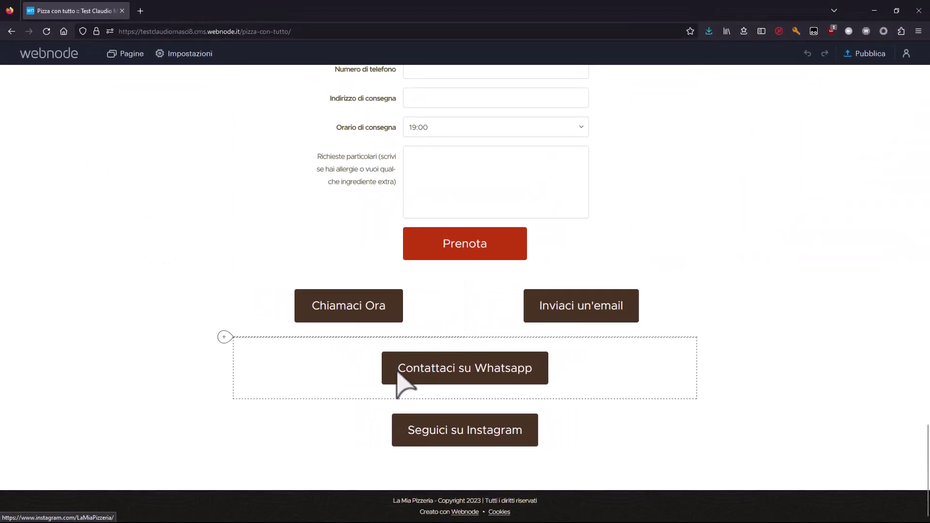
pyautogui.moveTo(254, 344); pyautogui.dragTo(473, 312)
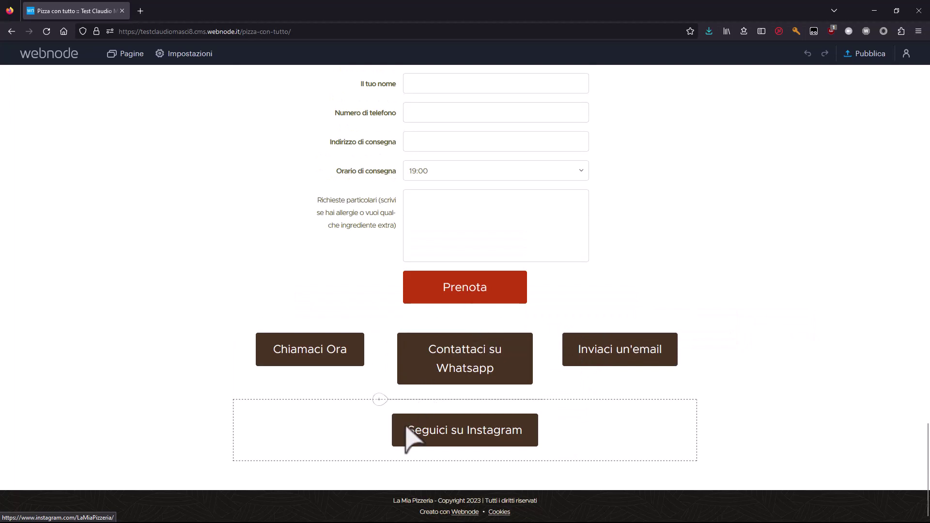
pyautogui.moveTo(242, 409); pyautogui.dragTo(566, 365)
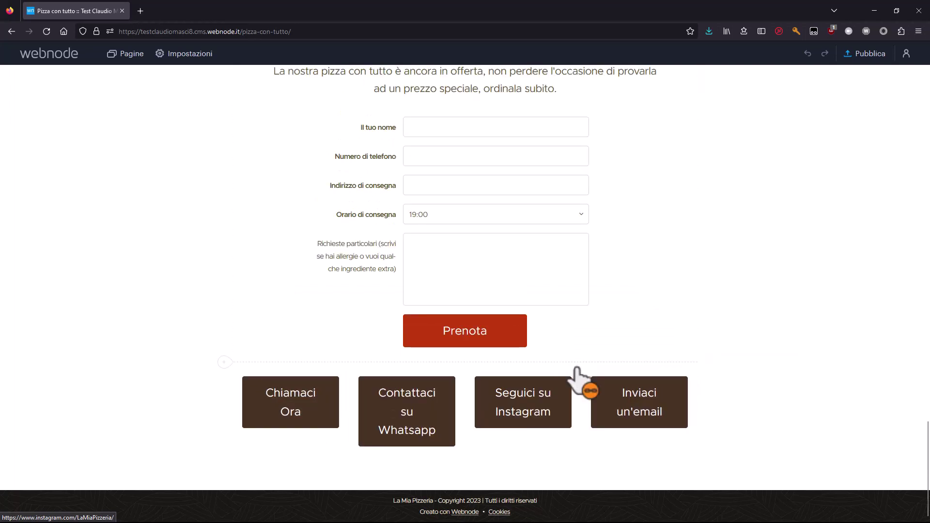
# Change the WhatsApp button label from Contattaci to 'Scrivici su Whatsapp'.
pyautogui.doubleClick(412, 399)
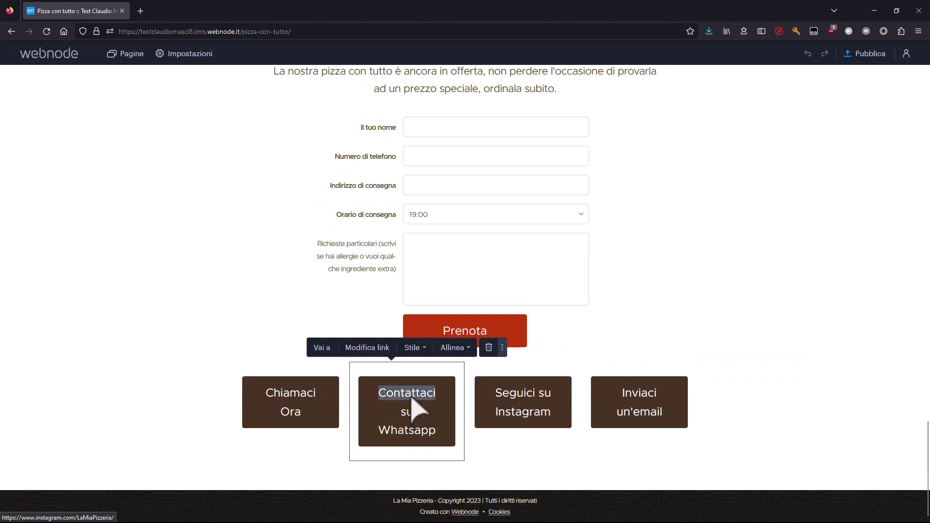
pyautogui.write('Scrivi')
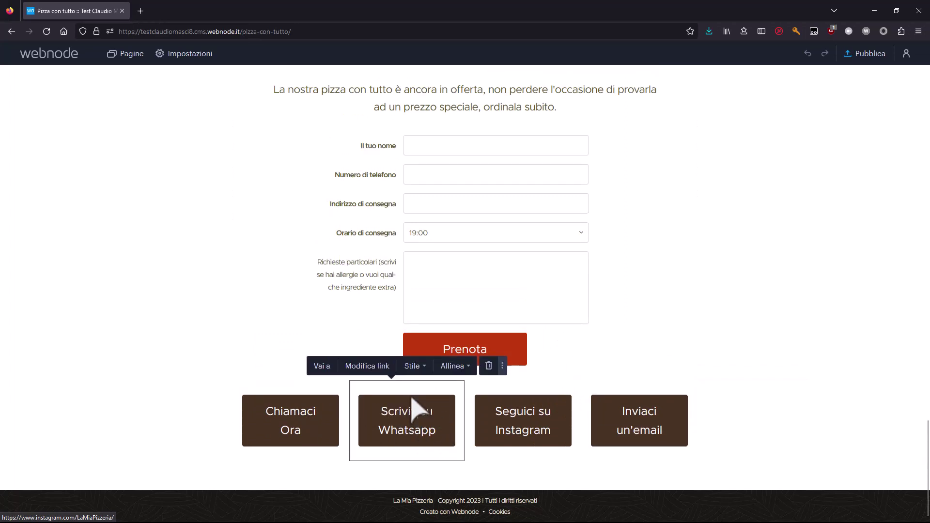
pyautogui.click(178, 405)
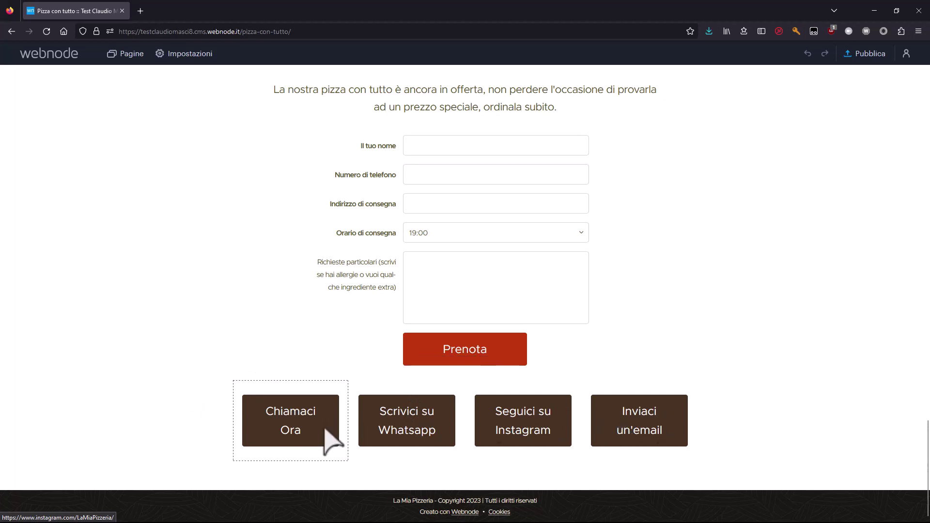
pyautogui.moveTo(451, 383); pyautogui.dragTo(219, 388)
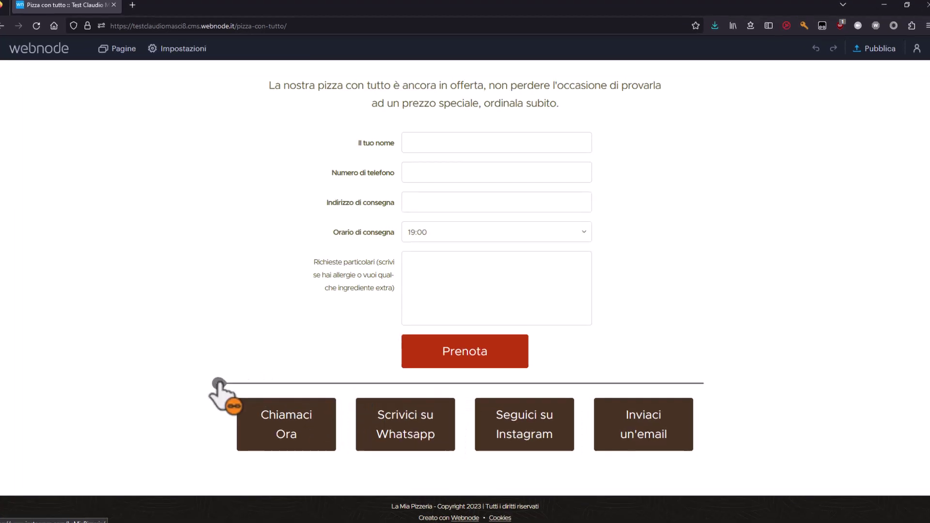
# Add a Linea divider block above the contact button row and open its Spazio spacing options.
pyautogui.click(216, 385)
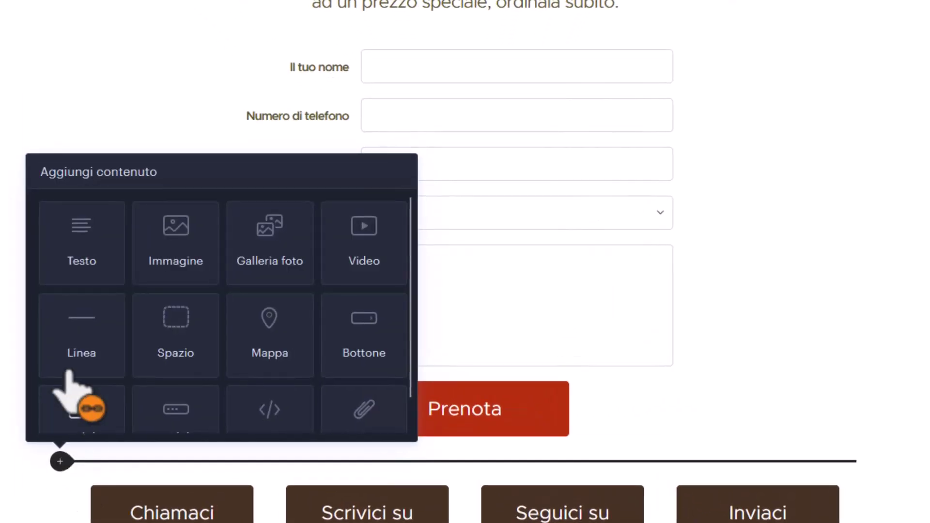
pyautogui.moveTo(68, 372); pyautogui.dragTo(104, 409)
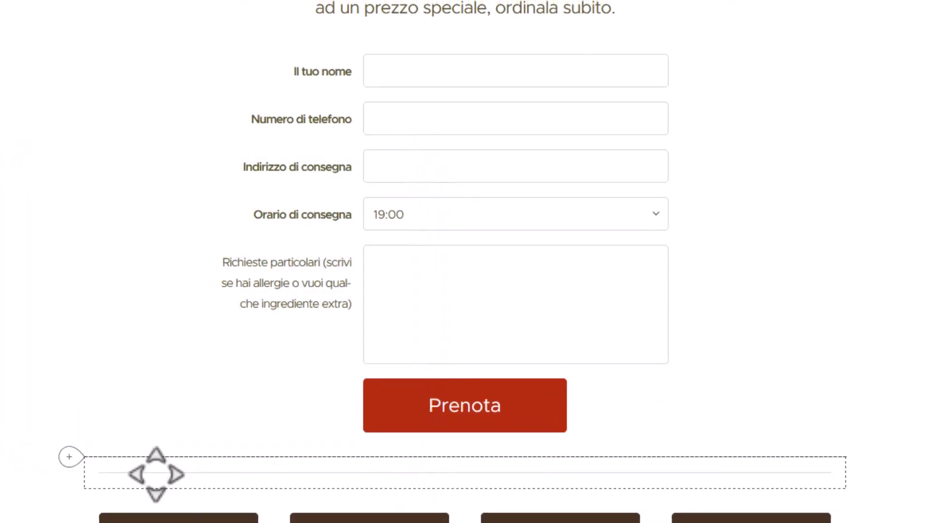
pyautogui.click(530, 441)
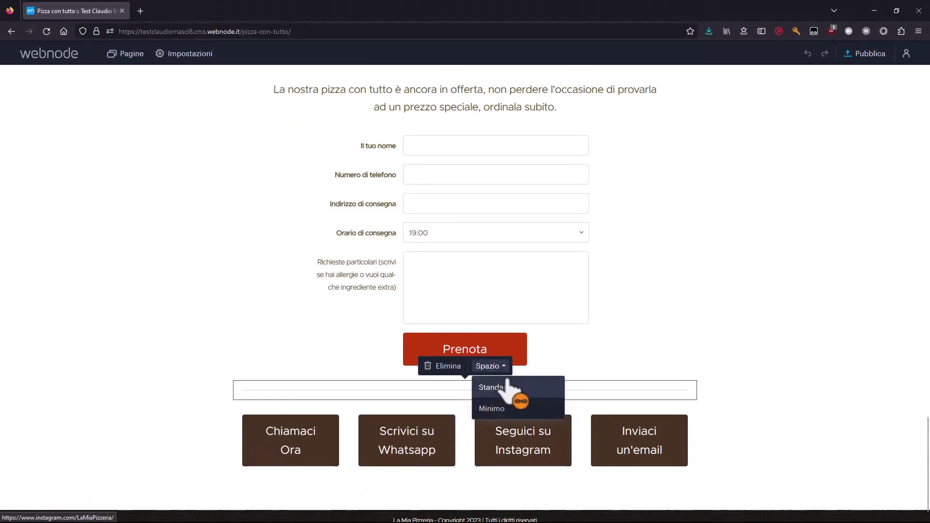
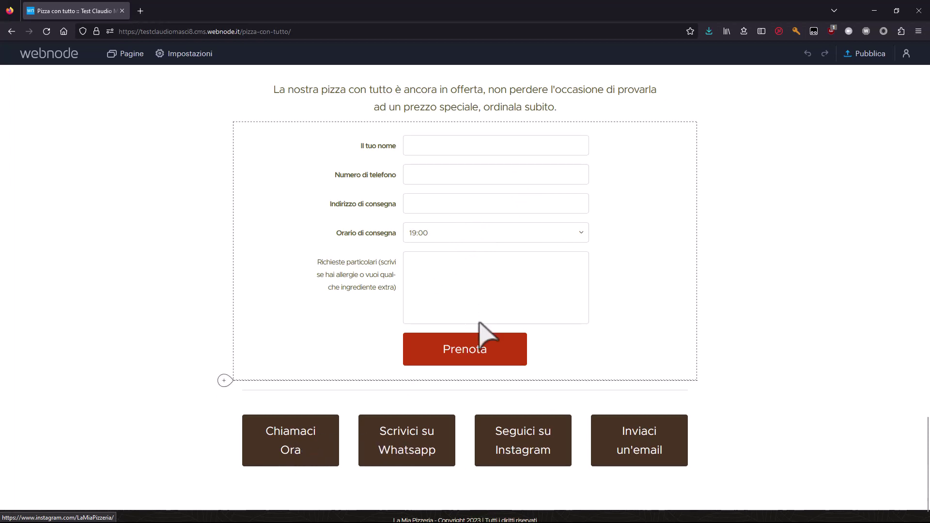
# Hide the Pizza con tutto page from the navigation menu and expand its 'Impostazioni SEO pagina' section.
pyautogui.scroll(8, 203, 312)
pyautogui.scroll(10, 194, 322)
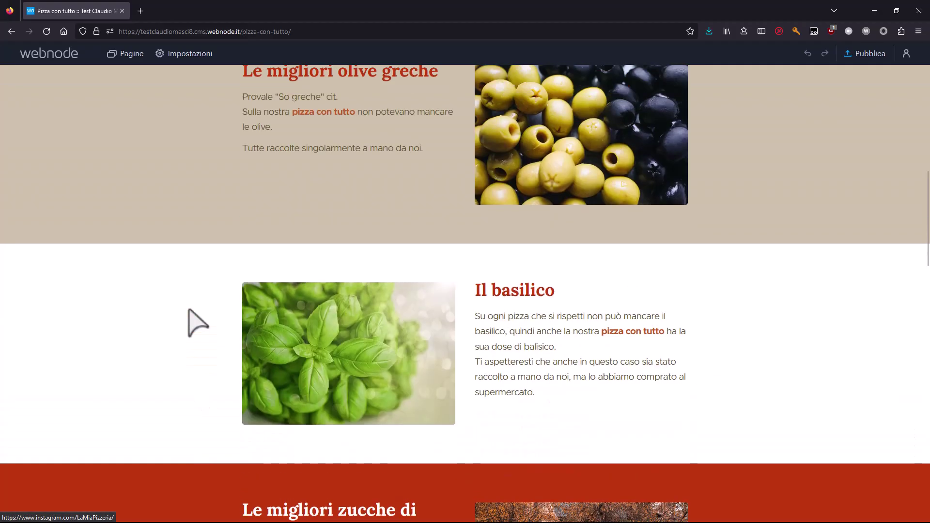
pyautogui.scroll(10, 194, 321)
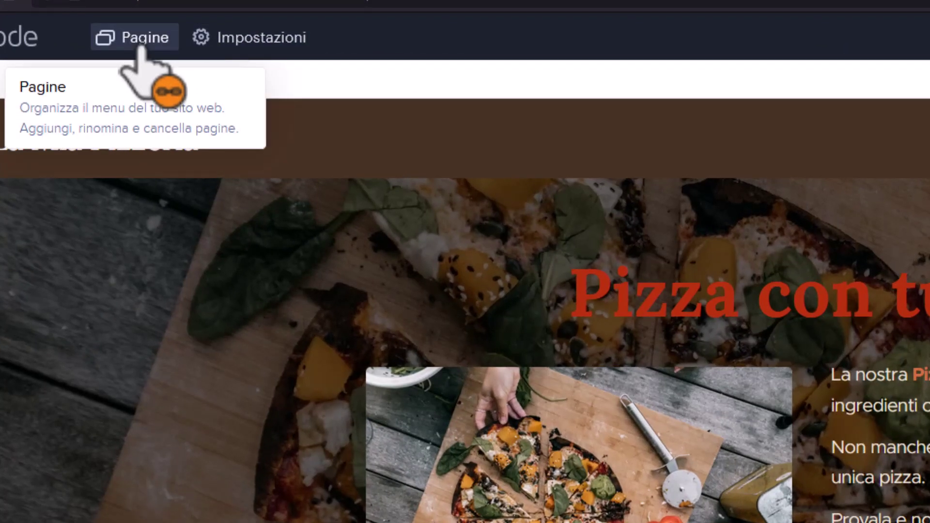
pyautogui.click(140, 46)
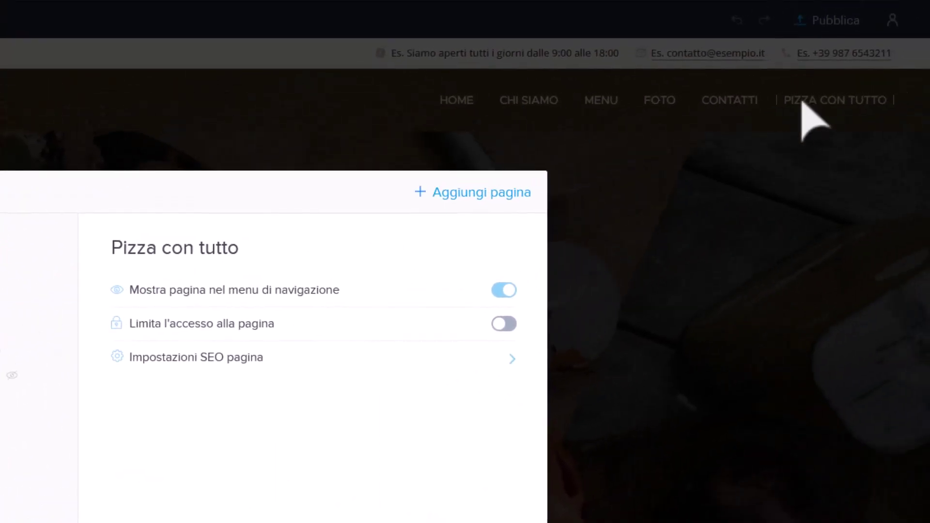
pyautogui.click(504, 289)
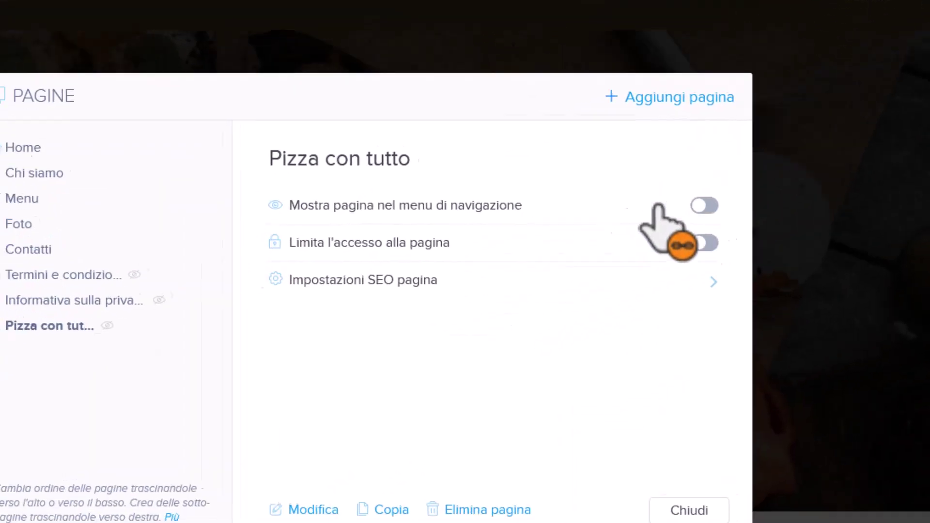
pyautogui.click(421, 282)
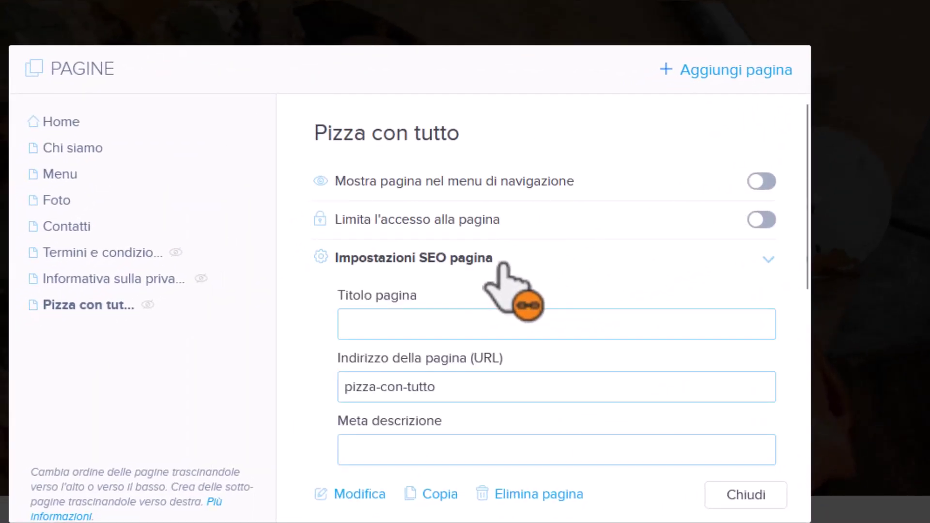
# Enter 'La Mia Pizzeria - Pizza con Tutto' as the page's Titolo pagina.
pyautogui.click(423, 334)
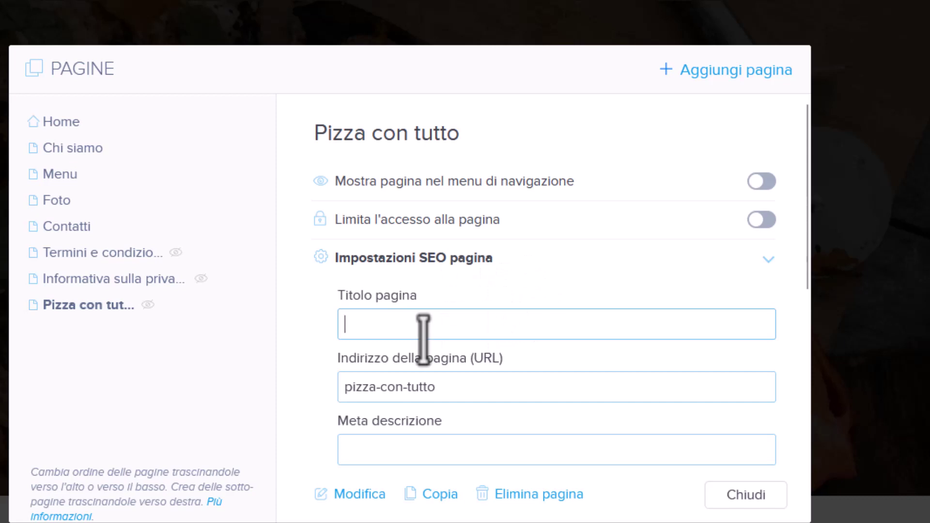
pyautogui.write('Pizza con Tutto')
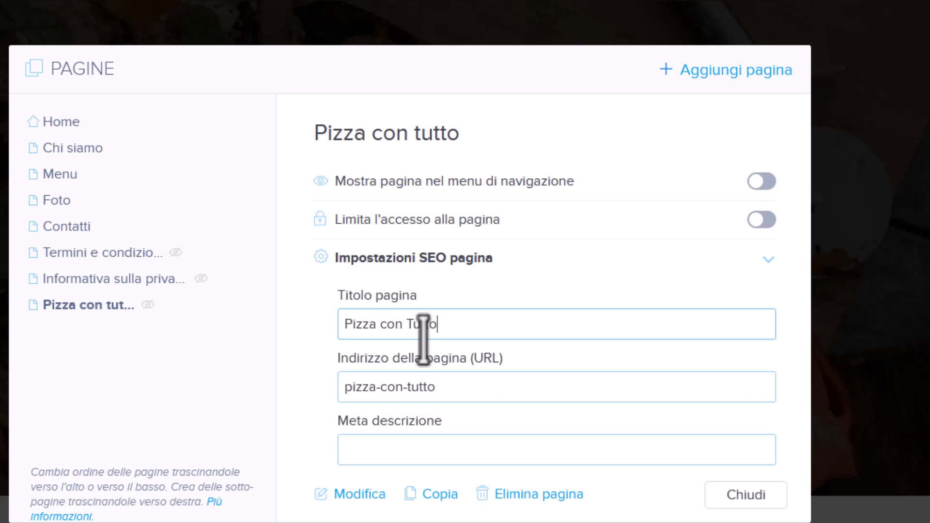
pyautogui.write('La Mia ')
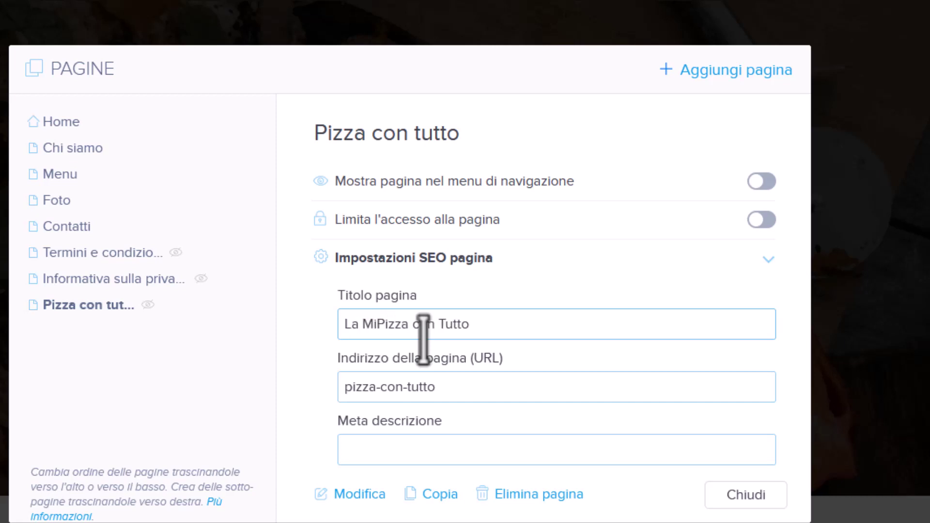
pyautogui.write('Pizzeria ')
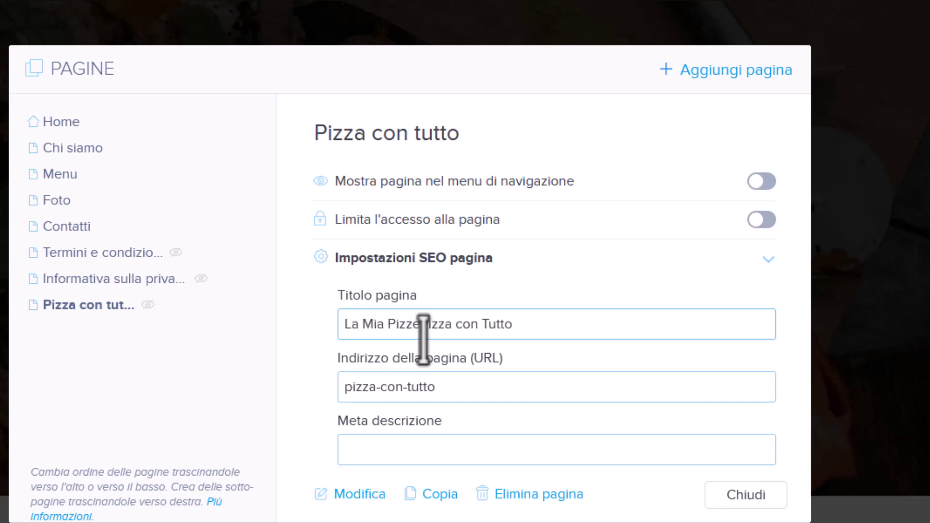
pyautogui.write('-')
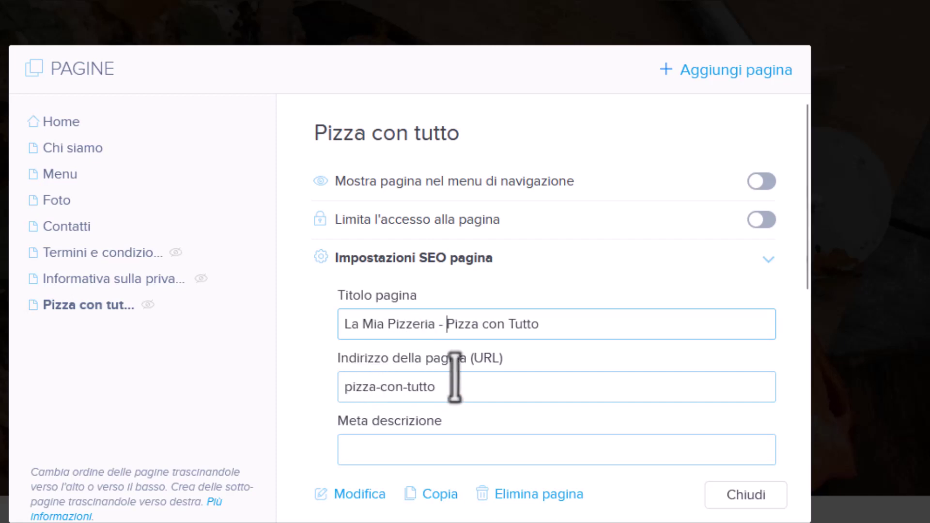
pyautogui.scroll(-4, 456, 358)
# Write the meta description 'La famosa pizza con tutto, specialità della nostra pizzeria. La puoi trovare solo da "La Mia Pizzeria".'.
pyautogui.click(395, 240)
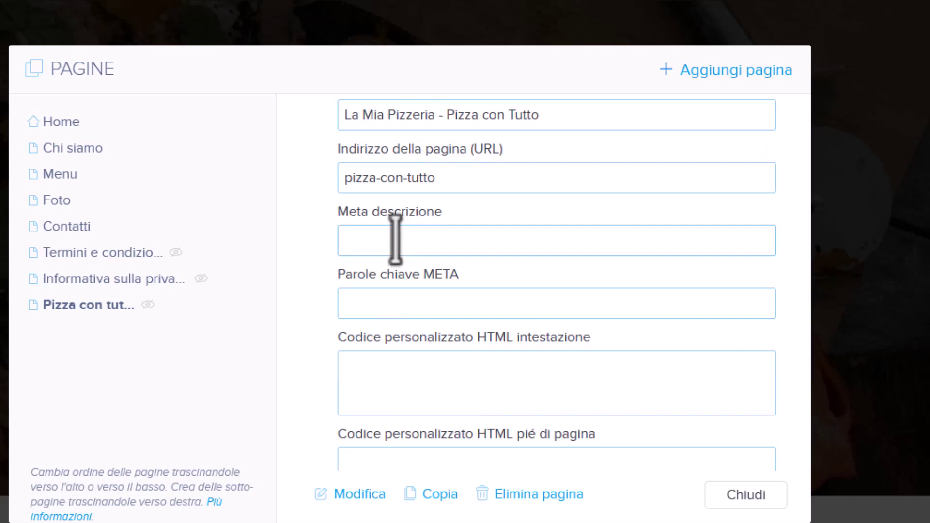
pyautogui.write('La famosa pizza c')
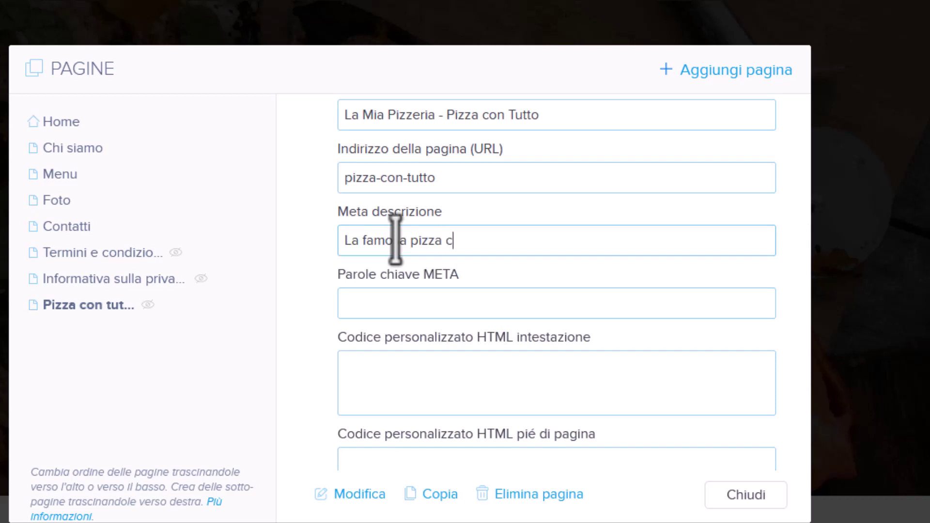
pyautogui.write('on tutto, speci')
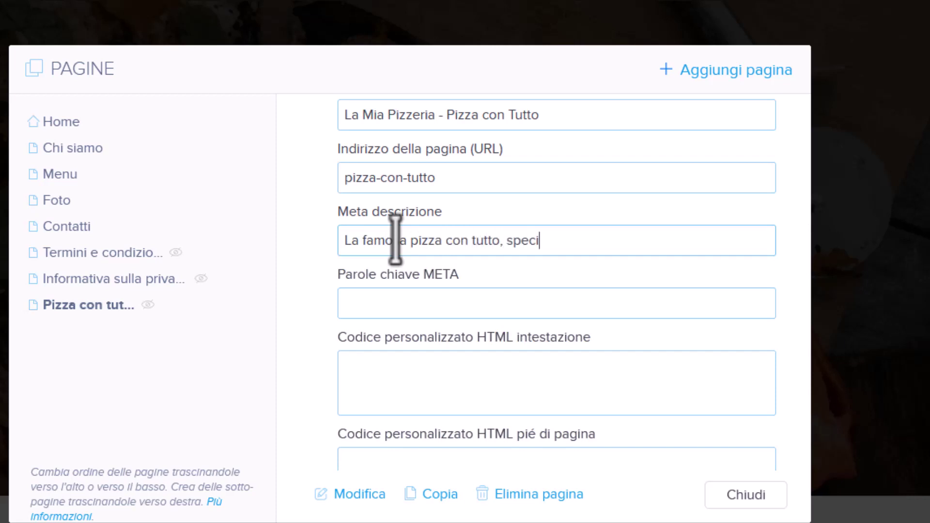
pyautogui.write('alità della no')
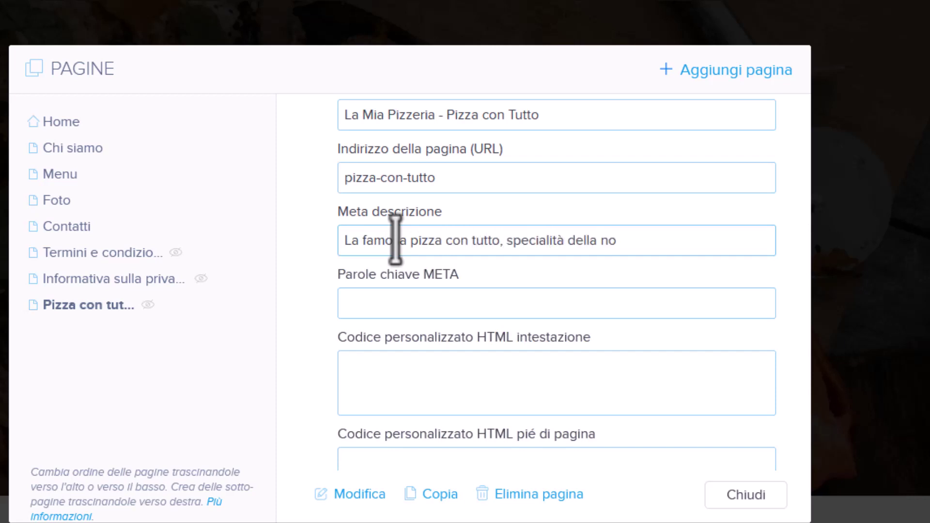
pyautogui.write('stra pizzeria')
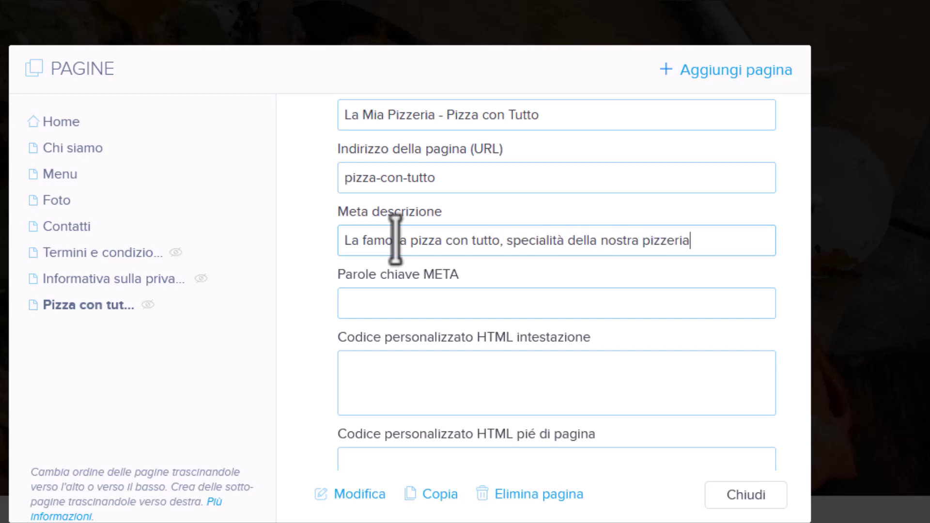
pyautogui.write('. La puoi trovare solo a')
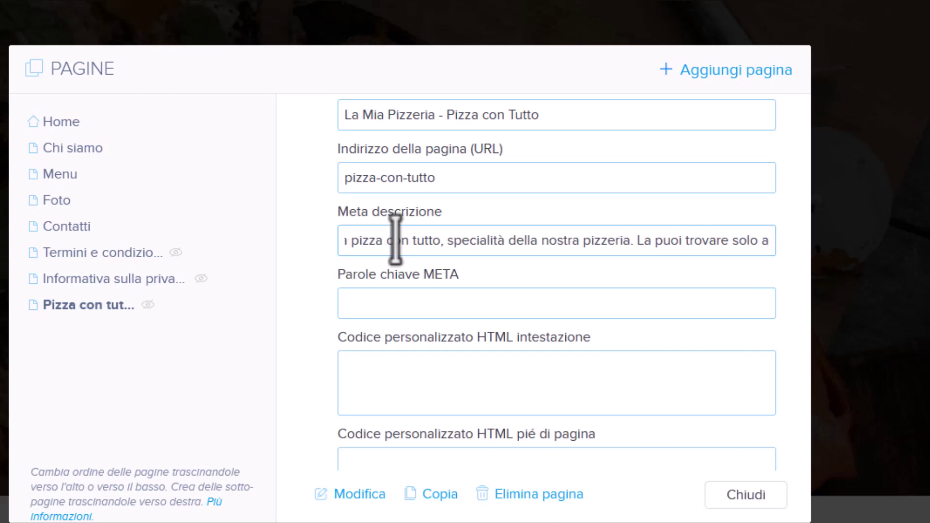
pyautogui.press('BackSpace')
pyautogui.write('da ')
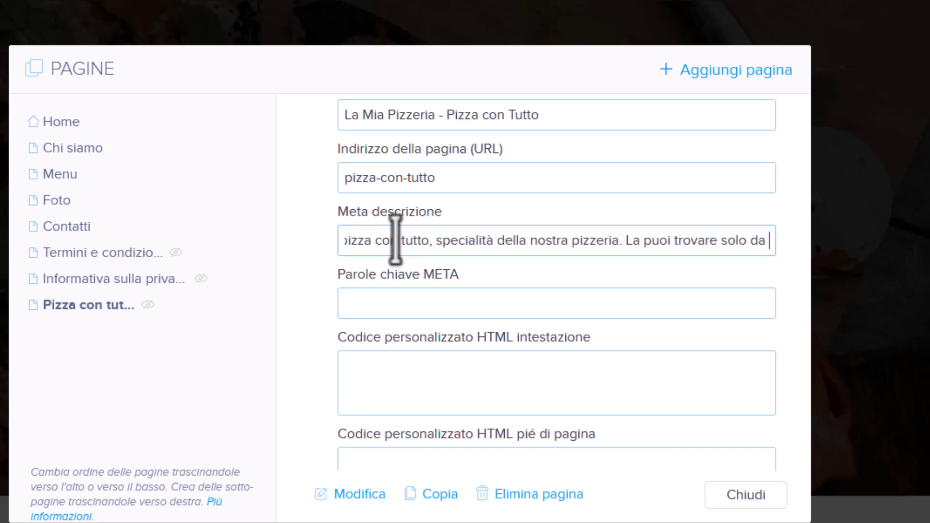
pyautogui.write('"La Mia ')
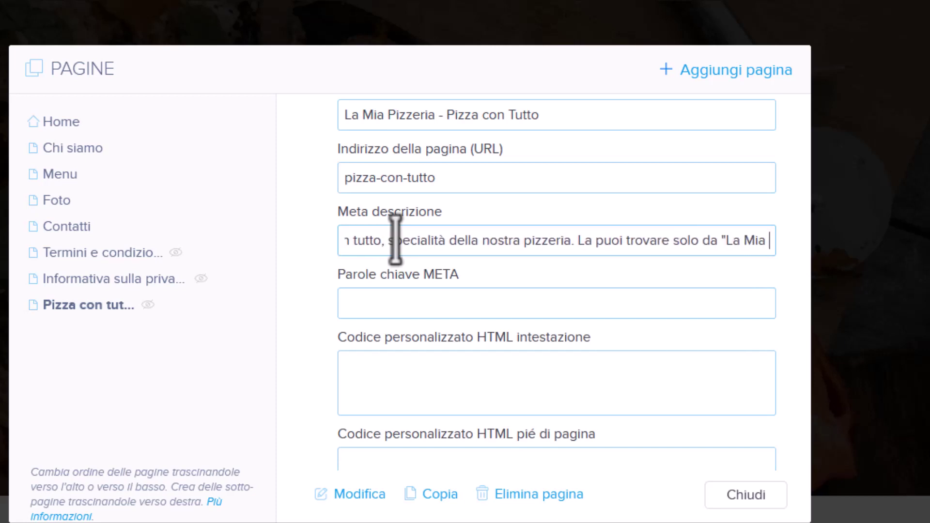
pyautogui.write('Pizzeria')
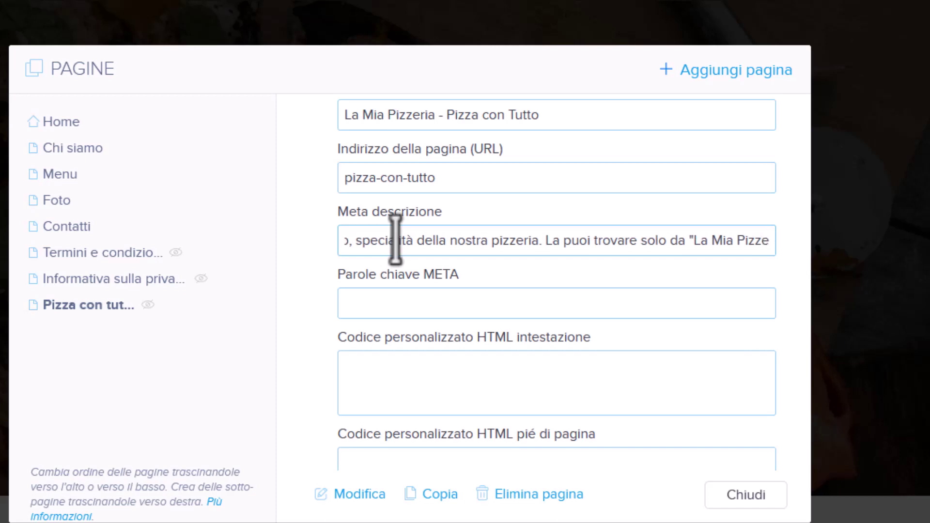
pyautogui.write('".')
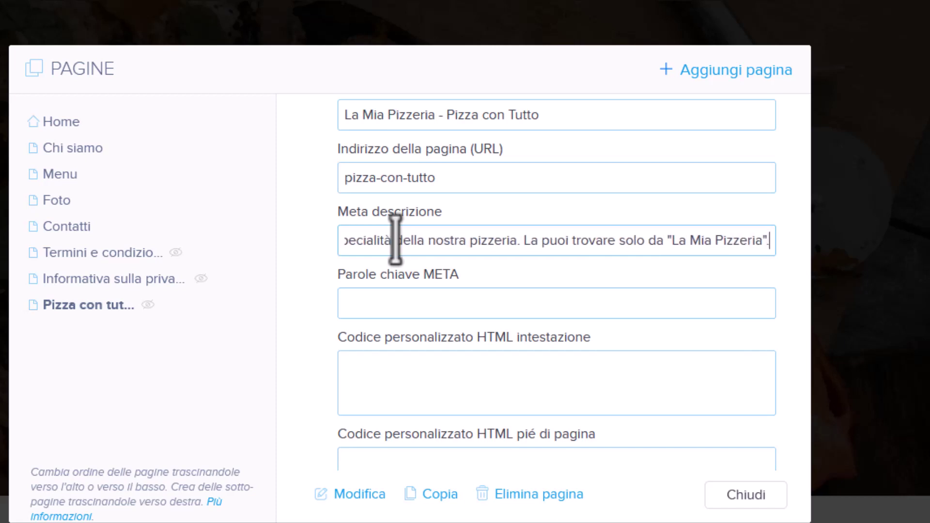
# Set META keywords to 'pizza con tutto, la mia pizzeria, pizza speciale, specialità pizze', dropping trailing extras.
pyautogui.click(377, 300)
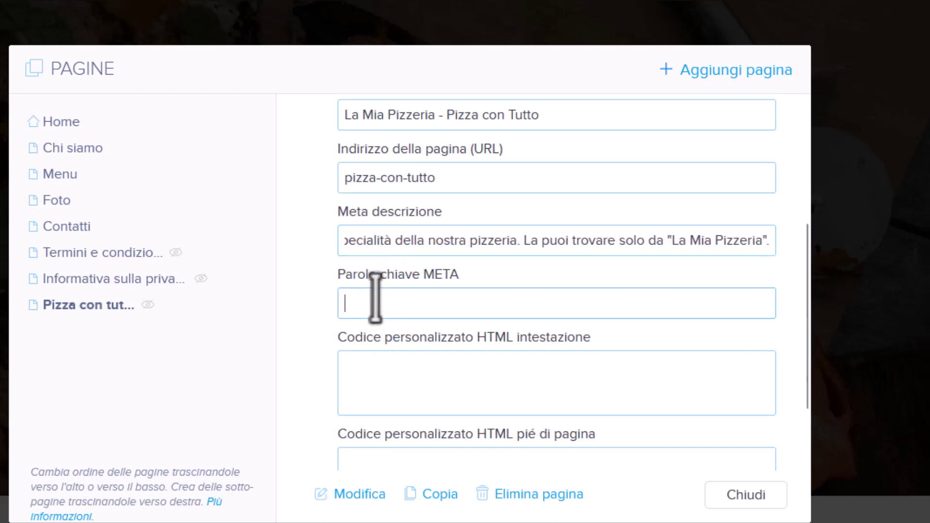
pyautogui.write('pi')
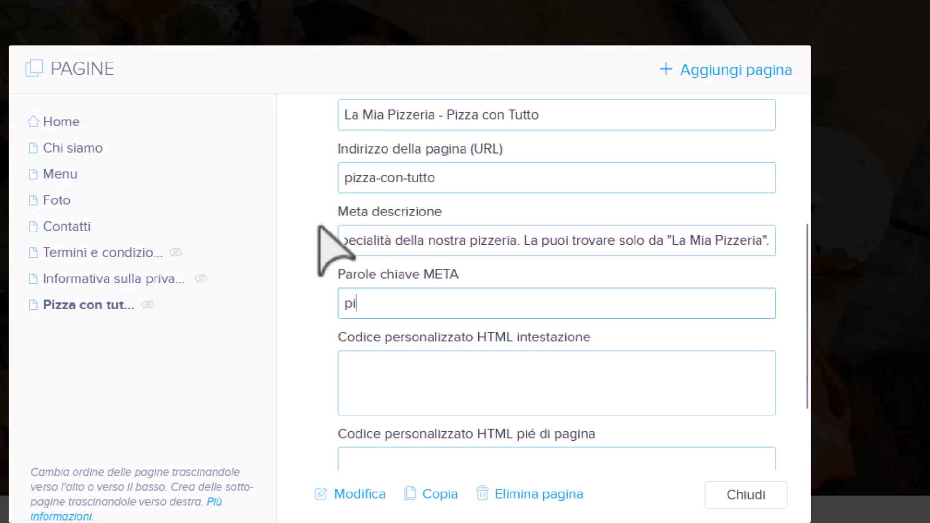
pyautogui.write('zza con tutt')
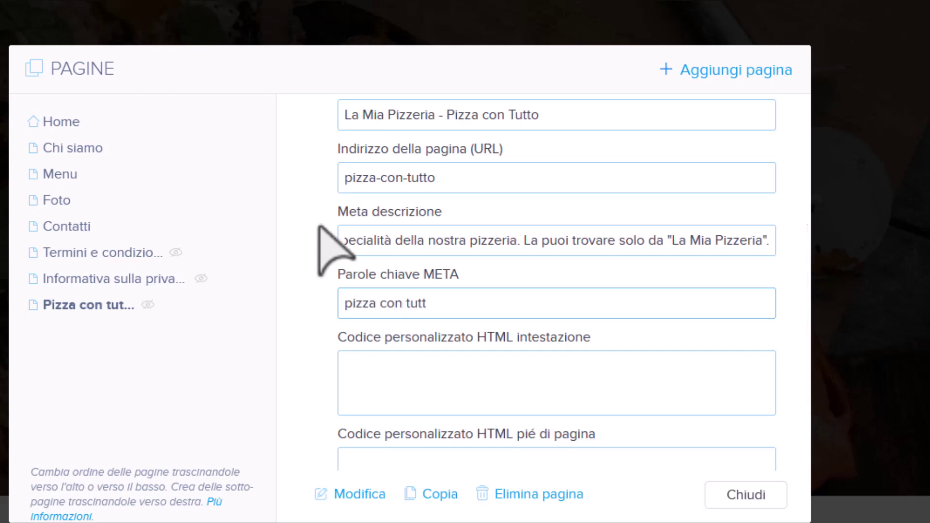
pyautogui.write('o, la mia pizzeria, pizza')
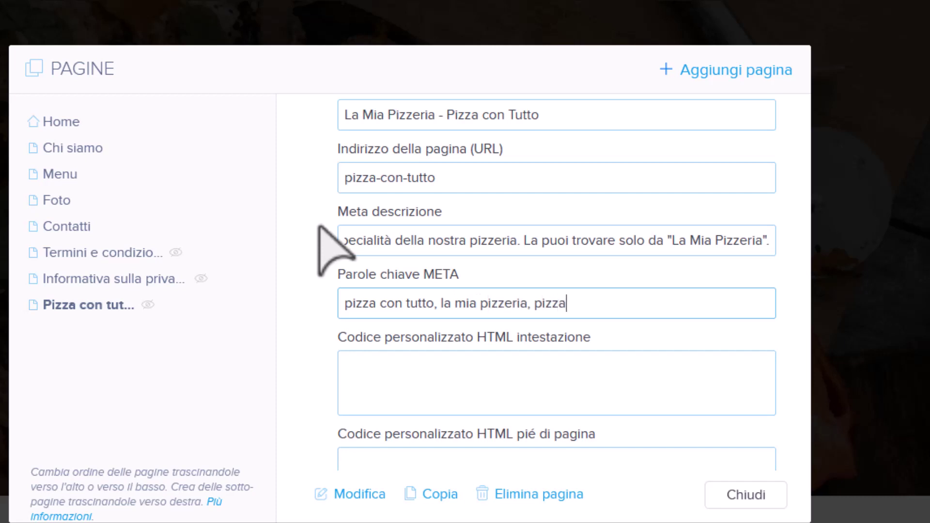
pyautogui.write(' speciale, special')
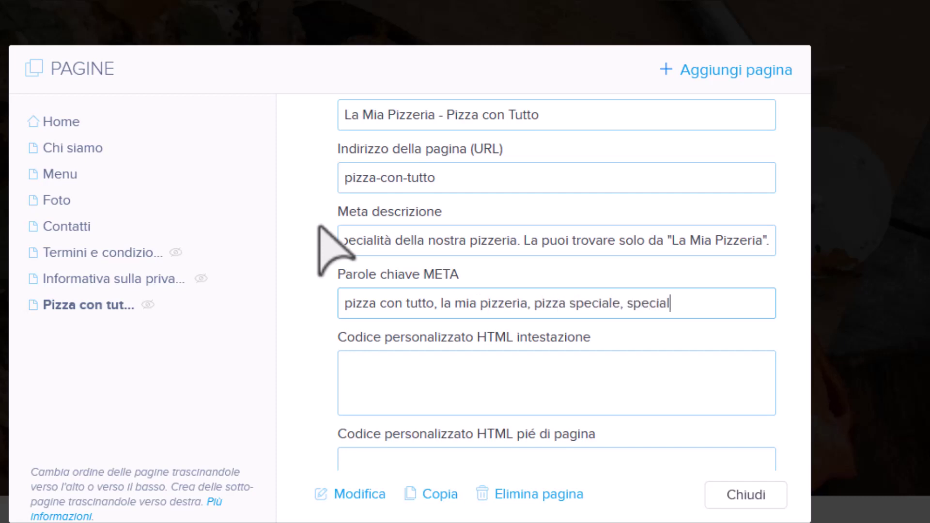
pyautogui.write('ità pizze')
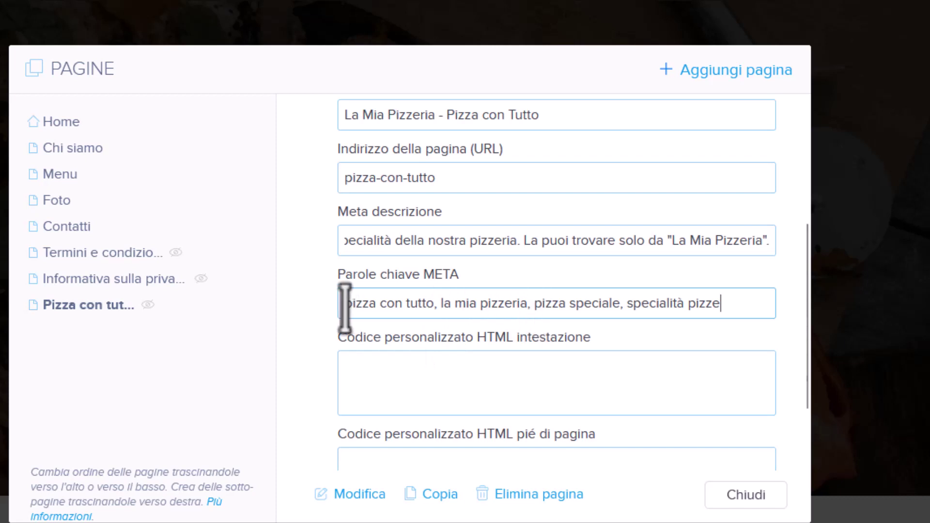
pyautogui.moveTo(345, 305); pyautogui.dragTo(435, 305)
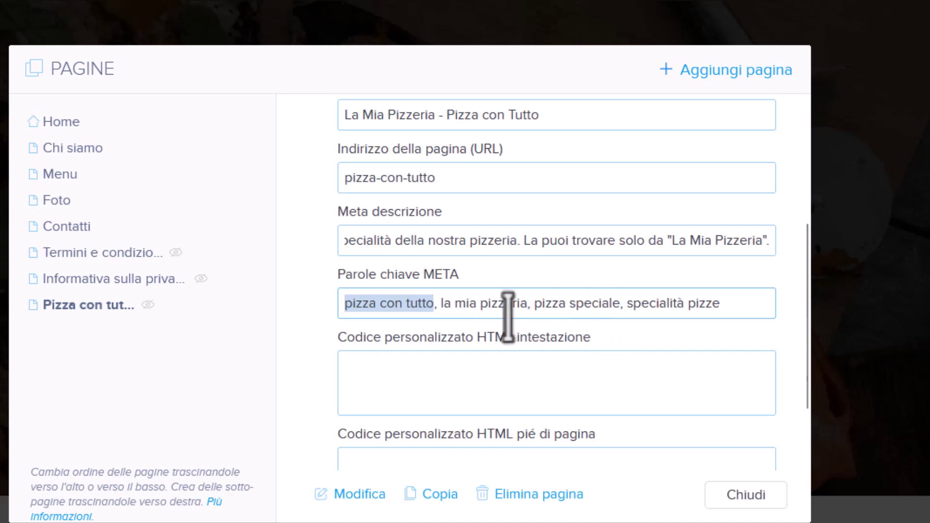
pyautogui.click(436, 301)
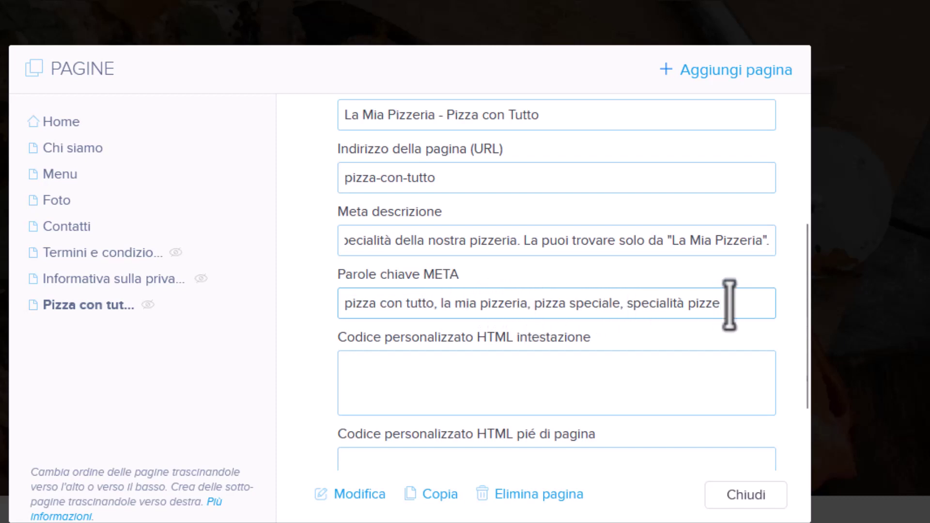
pyautogui.write('pizze,')
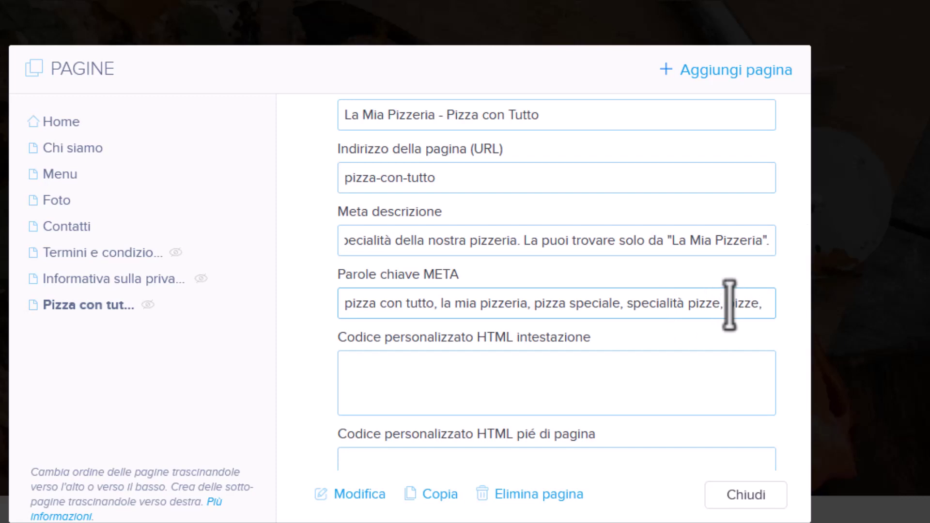
pyautogui.moveTo(726, 305); pyautogui.dragTo(788, 304)
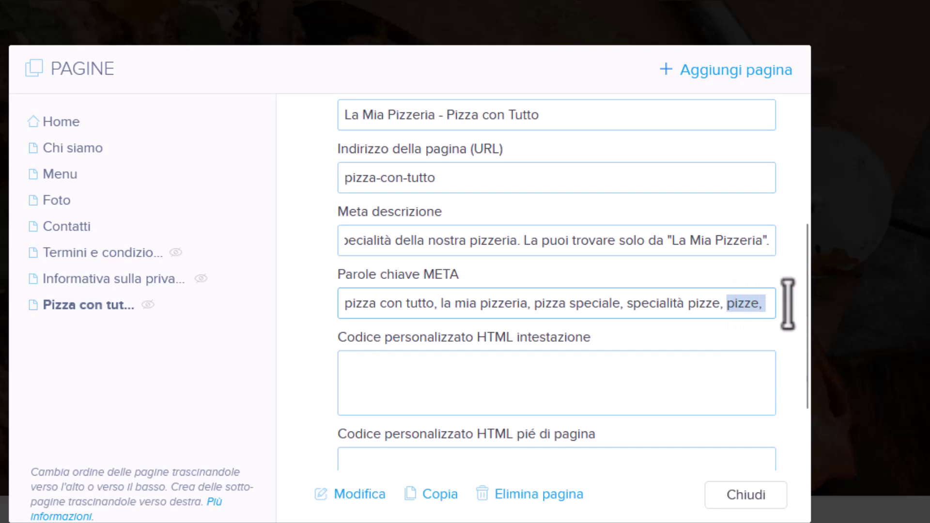
pyautogui.write('pizza')
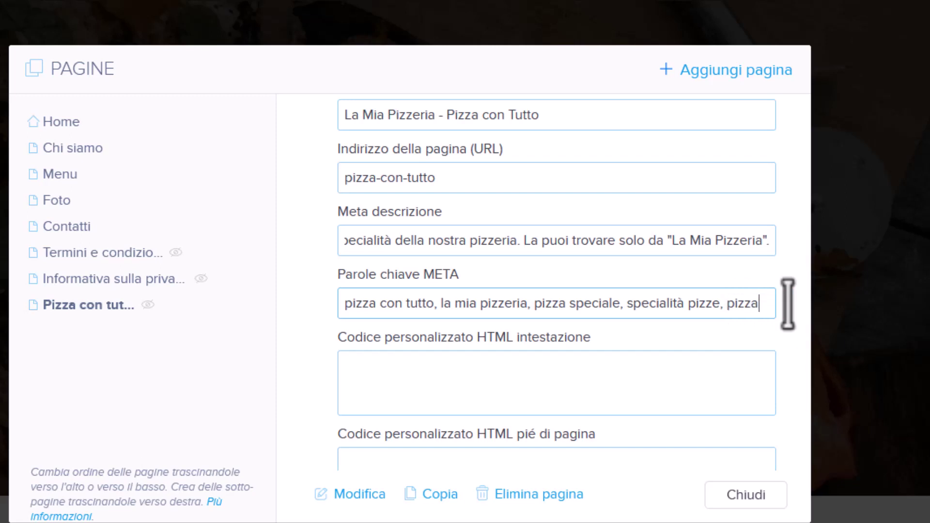
pyautogui.press('BackSpace')
pyautogui.press('BackSpace')
pyautogui.press('BackSpace')
pyautogui.press('BackSpace')
pyautogui.press('BackSpace')
pyautogui.press('BackSpace')
pyautogui.press('BackSpace')
pyautogui.scroll(-2, 686, 343)
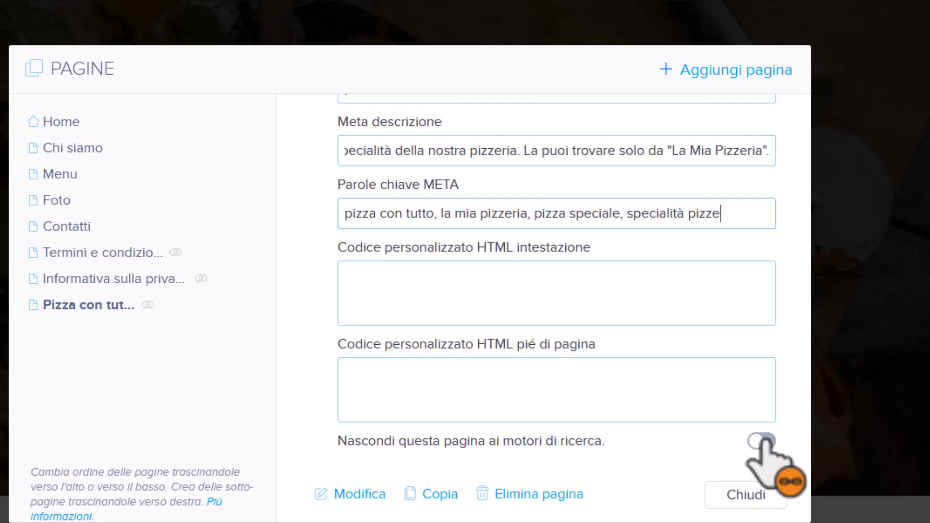
# Toggle 'Nascondi questa pagina ai motori di ricerca' so the page stays visible to search engines.
pyautogui.click(761, 440)
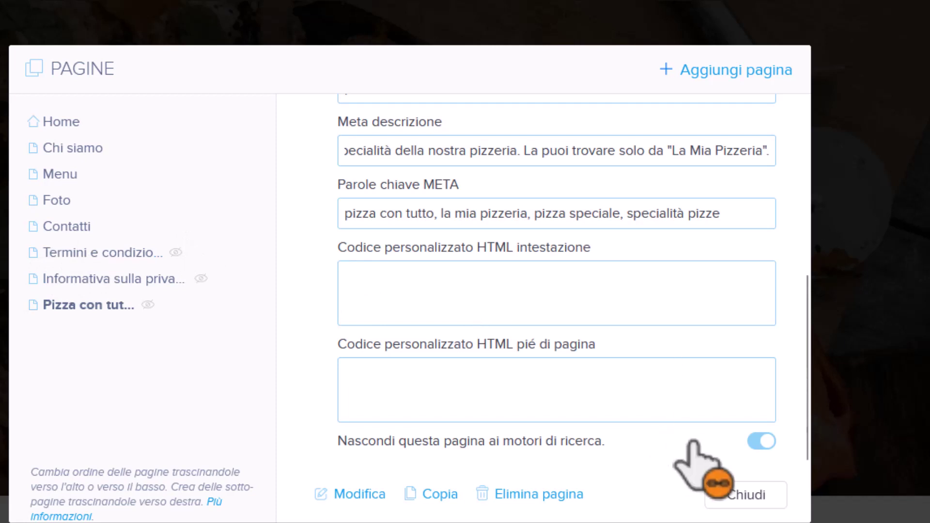
pyautogui.click(758, 440)
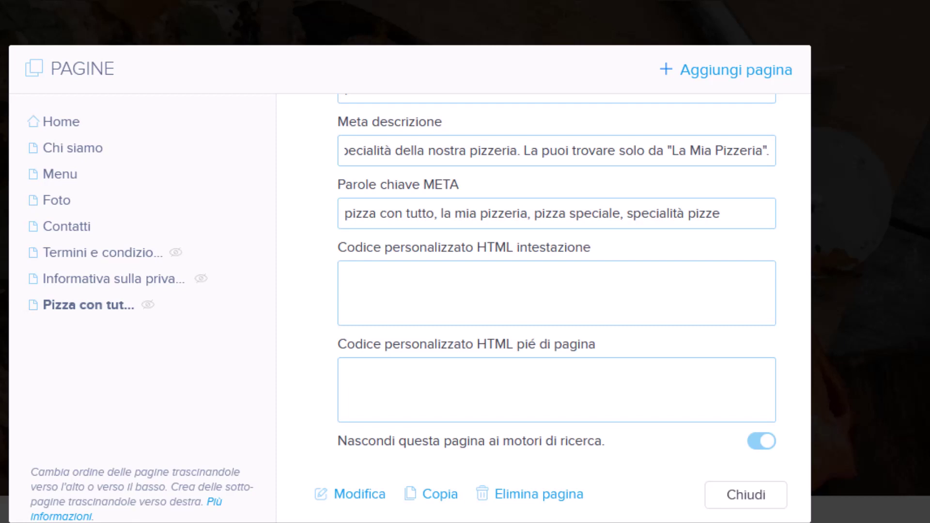
pyautogui.click(769, 442)
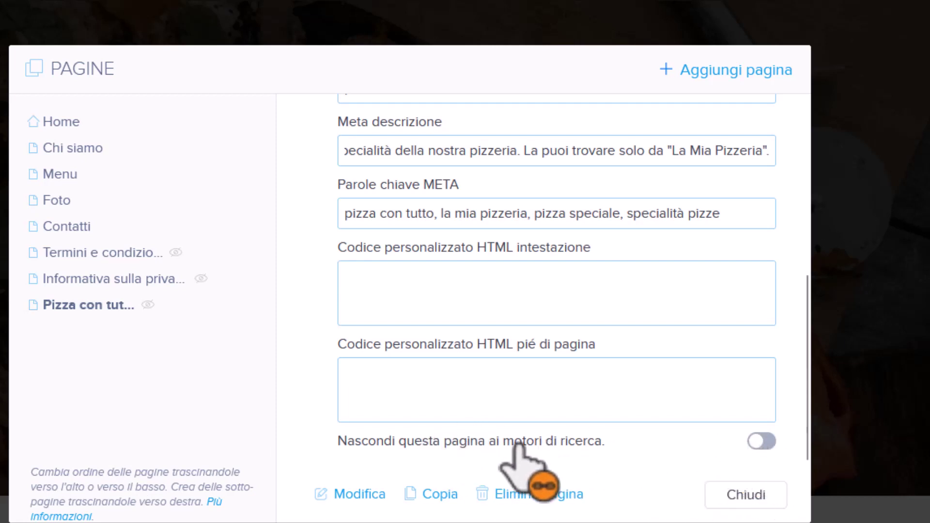
pyautogui.scroll(5, 521, 405)
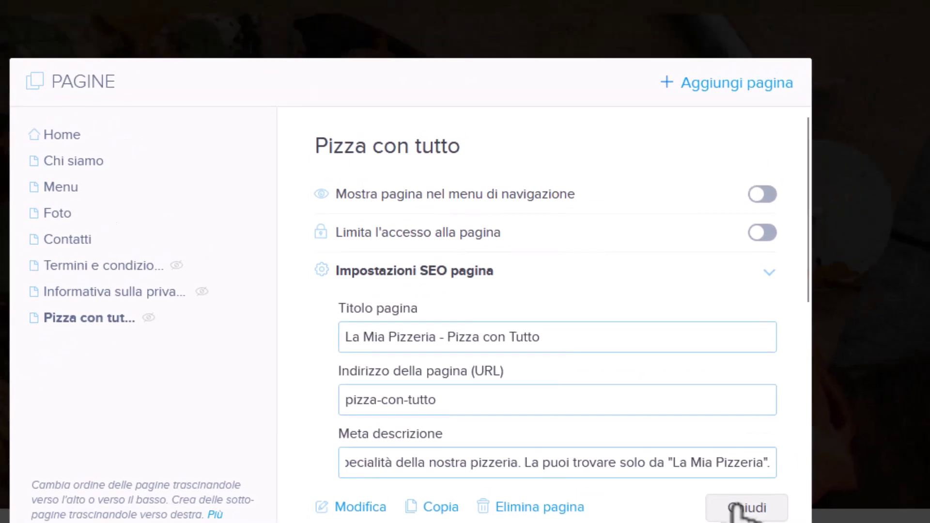
# Close the page settings, publish the site and open the live site in a new tab.
pyautogui.click(748, 504)
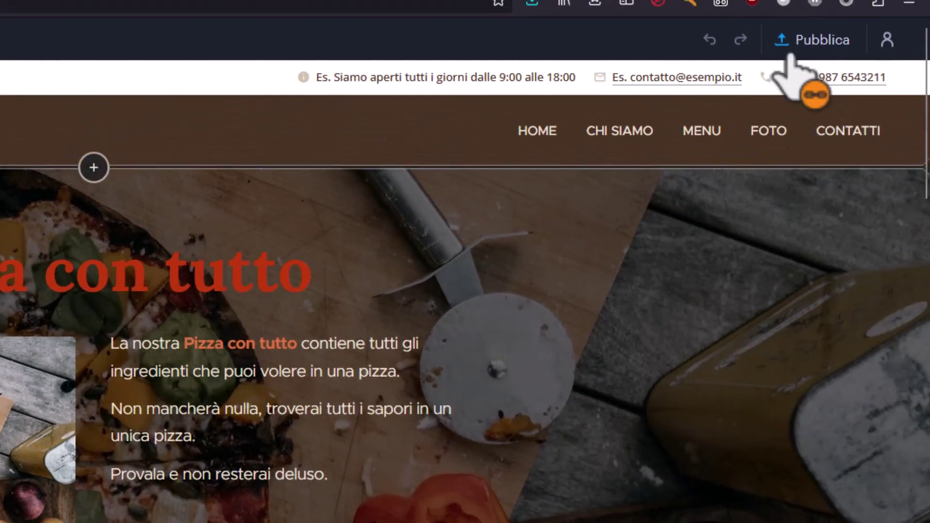
pyautogui.click(807, 48)
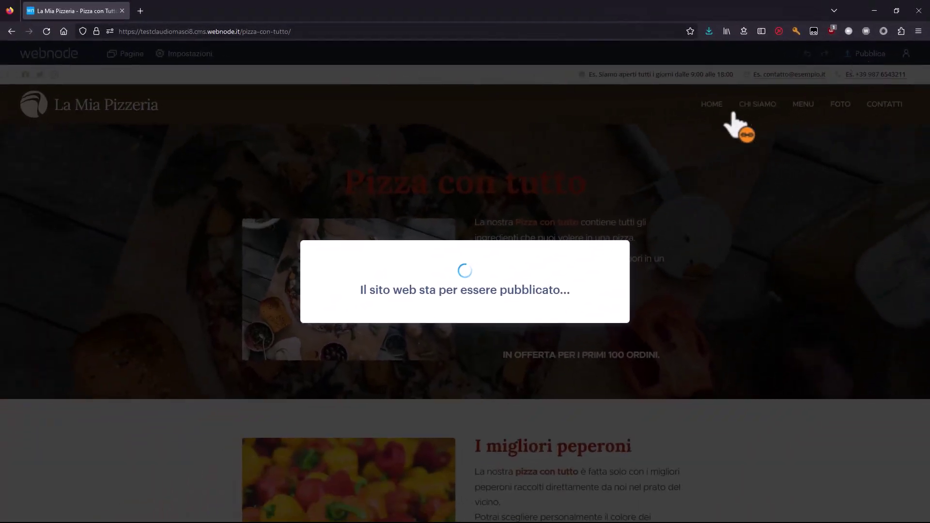
pyautogui.middleClick(437, 242)
# On the live page, scroll through the ingredient sections and view the basil image enlarged.
pyautogui.click(195, 15)
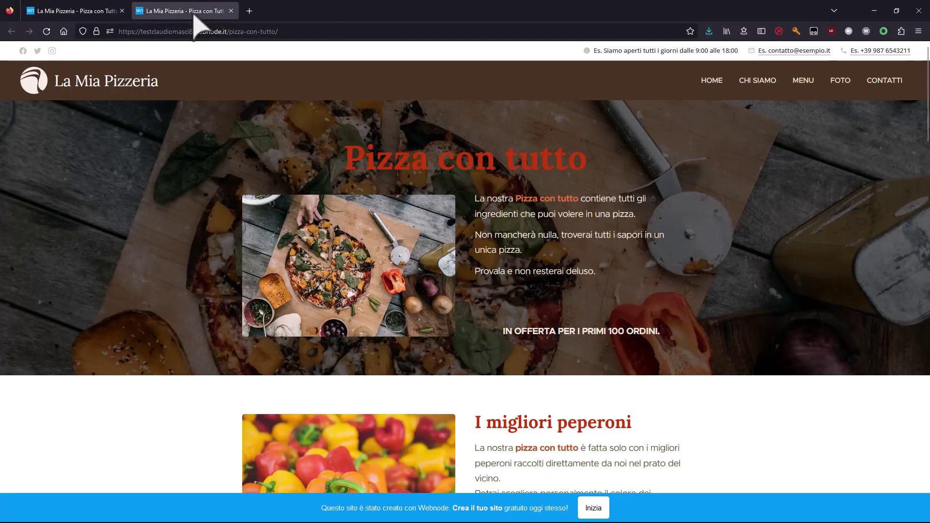
pyautogui.scroll(-3, 507, 146)
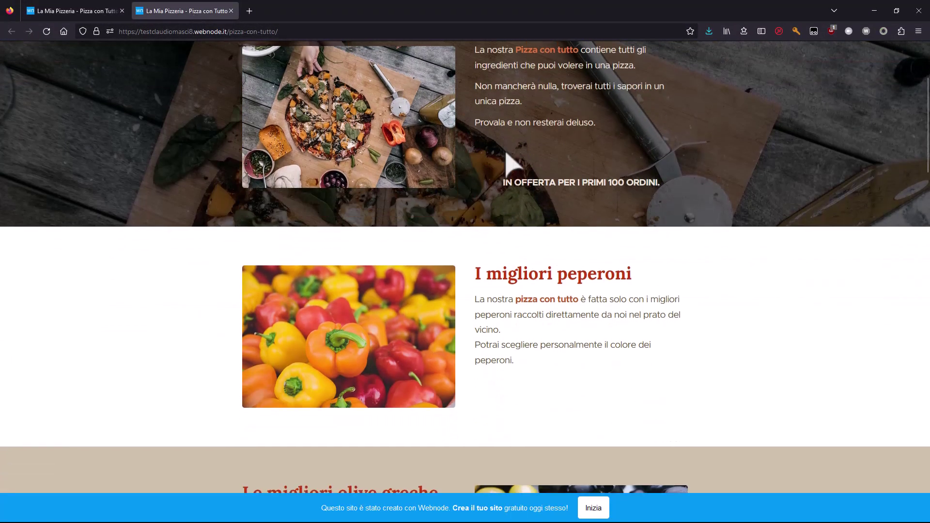
pyautogui.scroll(-3, 507, 154)
pyautogui.scroll(6, 532, 235)
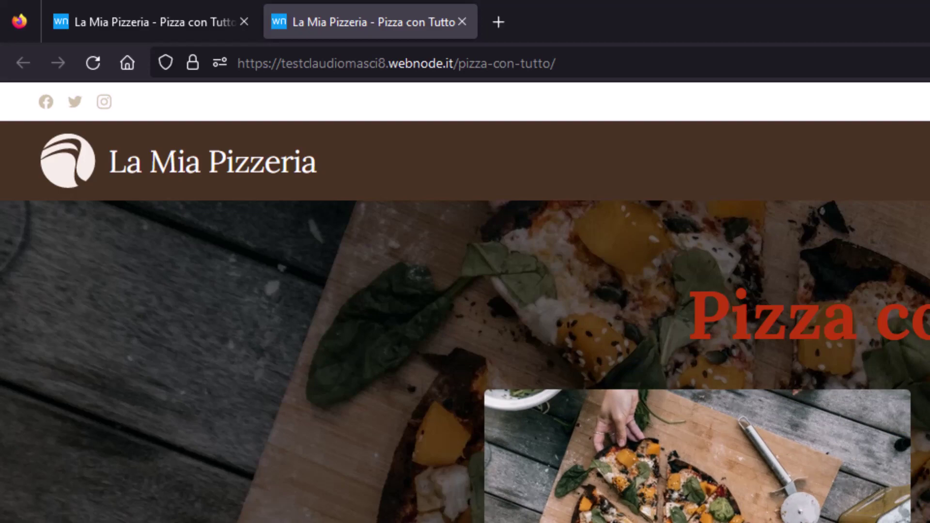
pyautogui.scroll(-15, 465, 291)
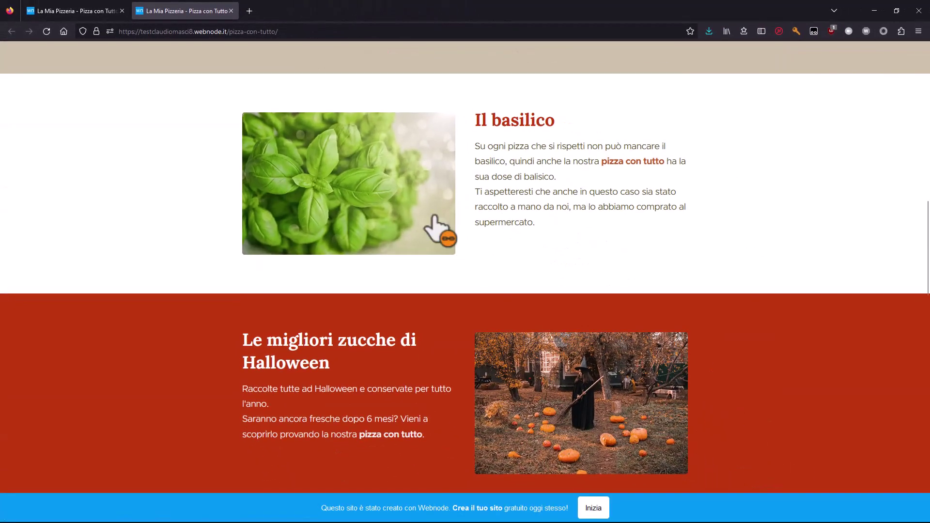
pyautogui.scroll(3, 475, 271)
pyautogui.click(430, 295)
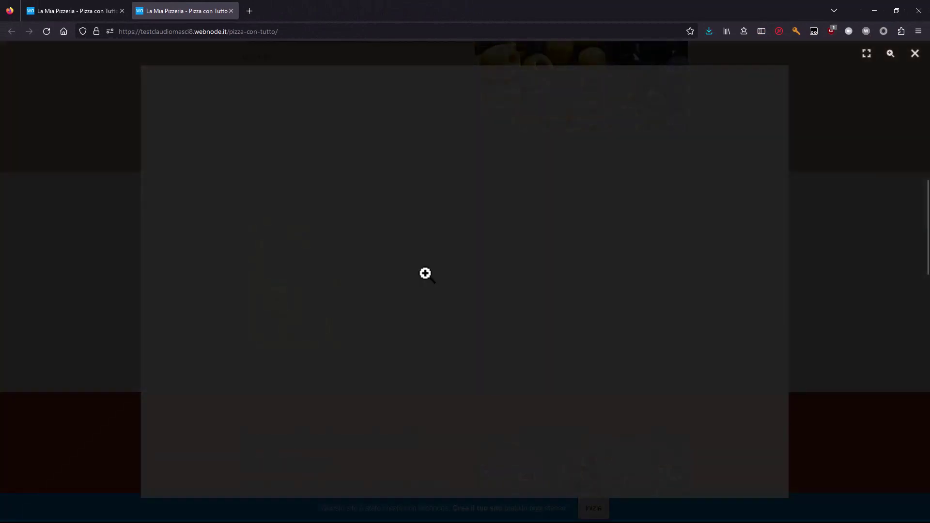
pyautogui.click(915, 53)
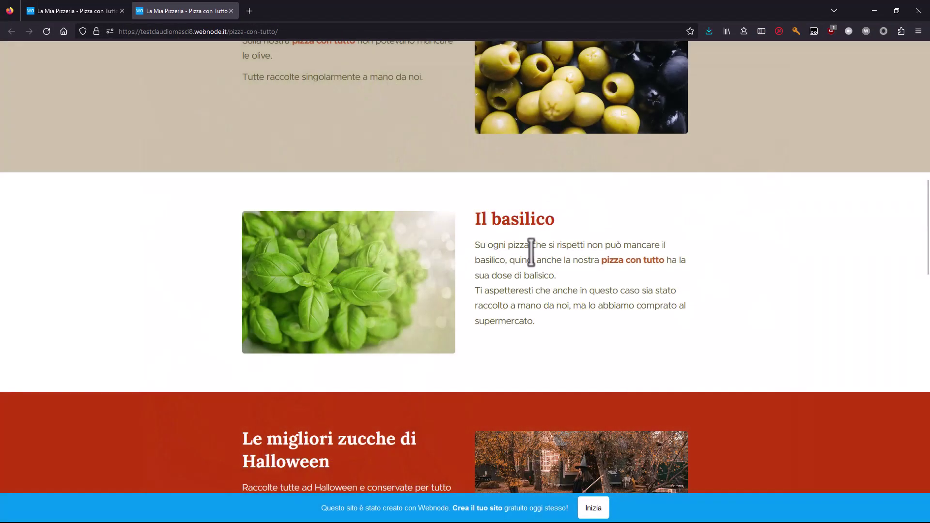
pyautogui.scroll(-2, 538, 208)
pyautogui.scroll(-2, 509, 318)
pyautogui.scroll(-4, 461, 321)
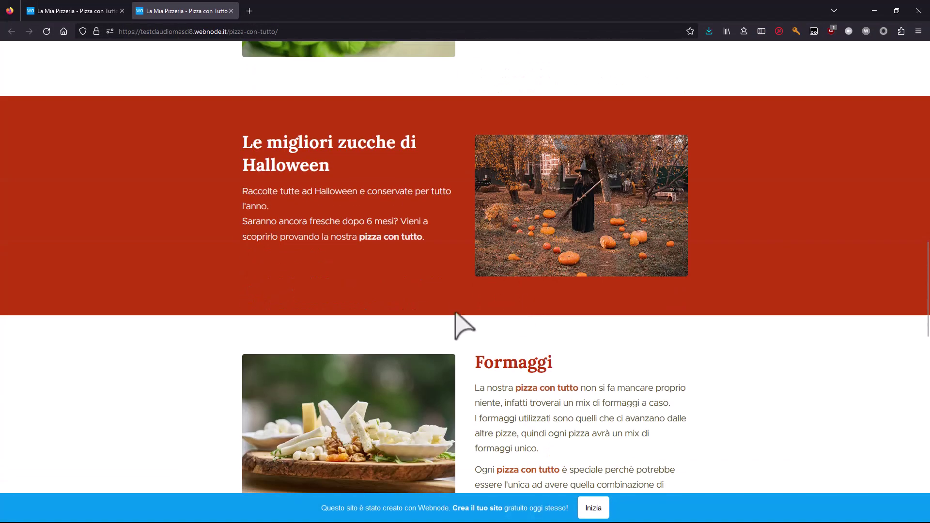
pyautogui.scroll(-12, 548, 231)
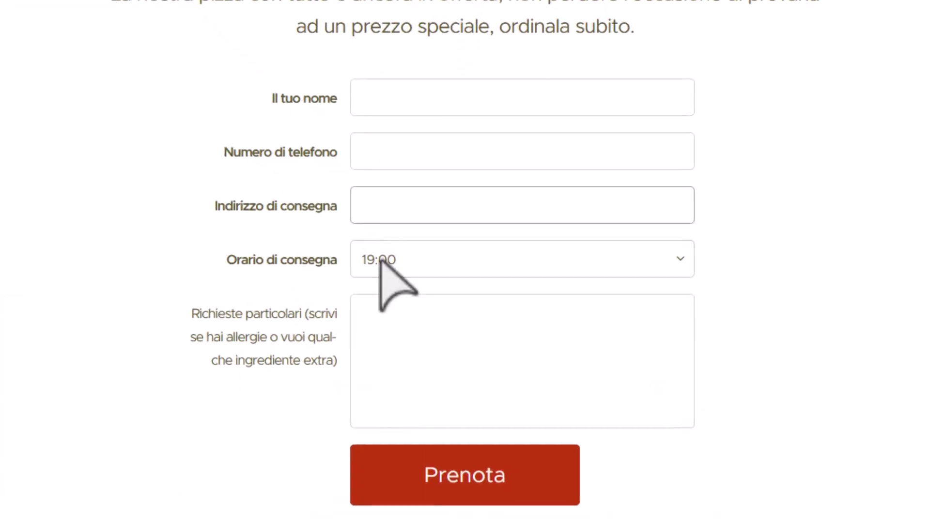
# Choose 22:00 as the Orario di consegna in the live page's order form.
pyautogui.click(433, 407)
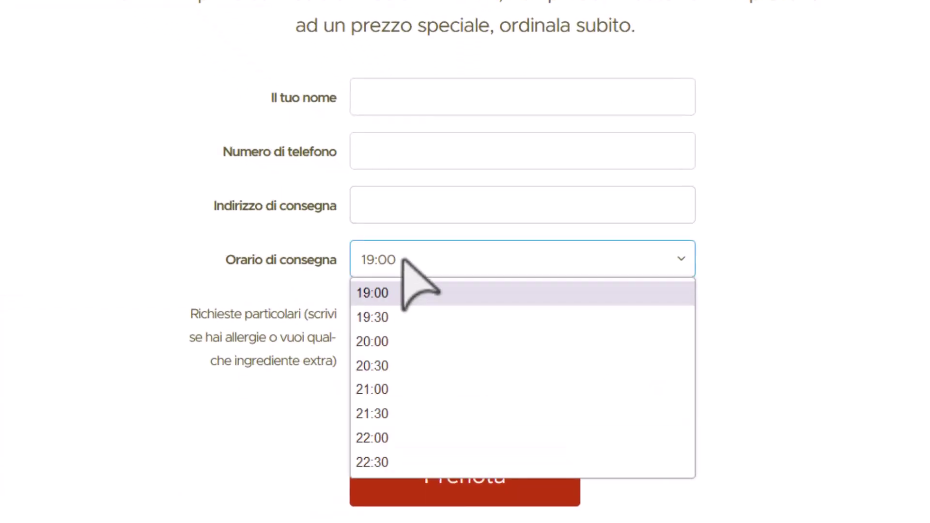
pyautogui.click(394, 437)
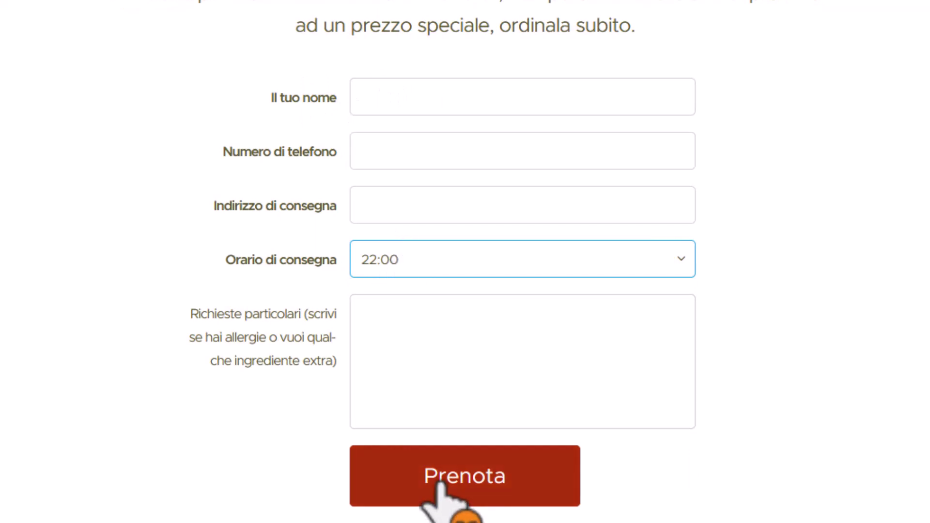
pyautogui.scroll(-5, 176, 373)
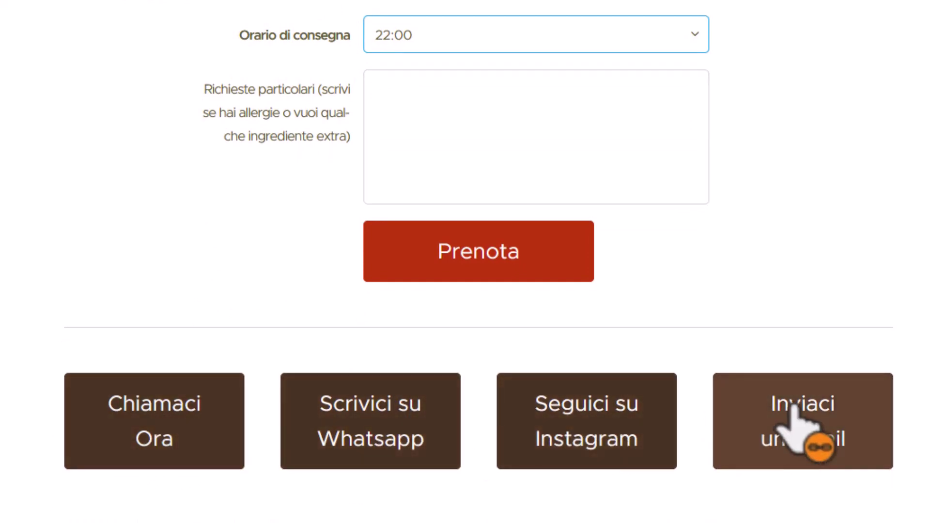
pyautogui.scroll(15, 698, 257)
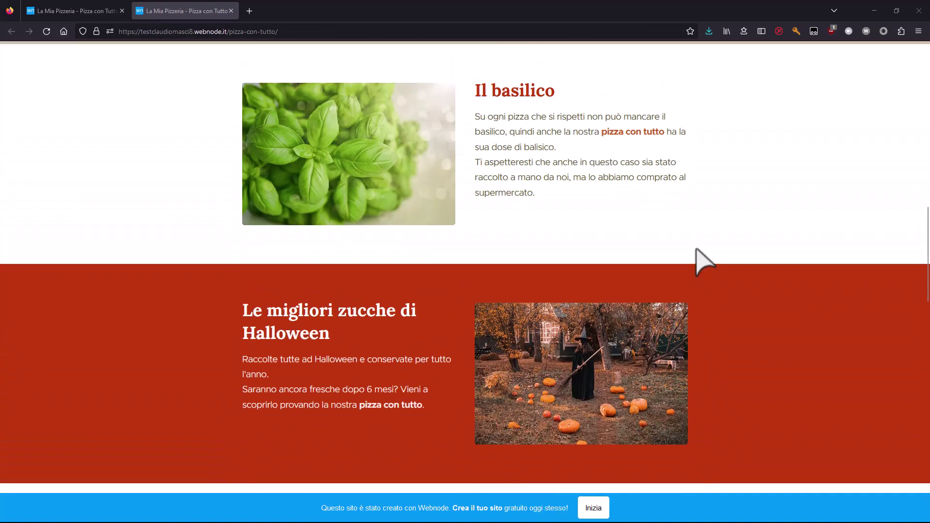
pyautogui.scroll(10, 701, 258)
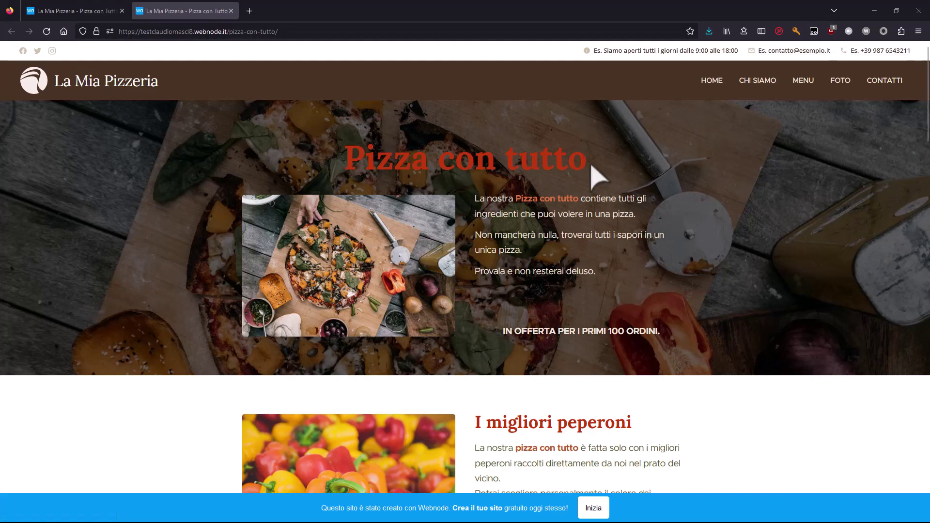
pyautogui.scroll(-15, 508, 218)
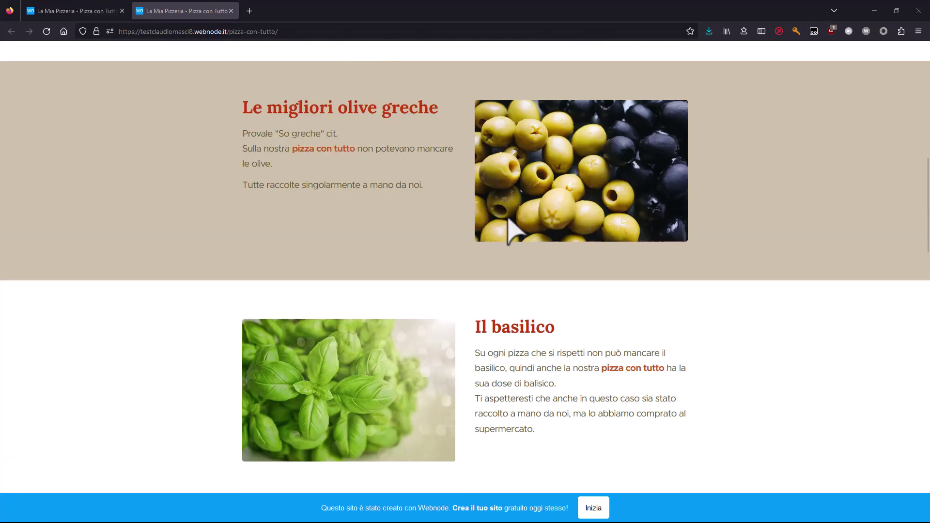
pyautogui.scroll(-15, 507, 218)
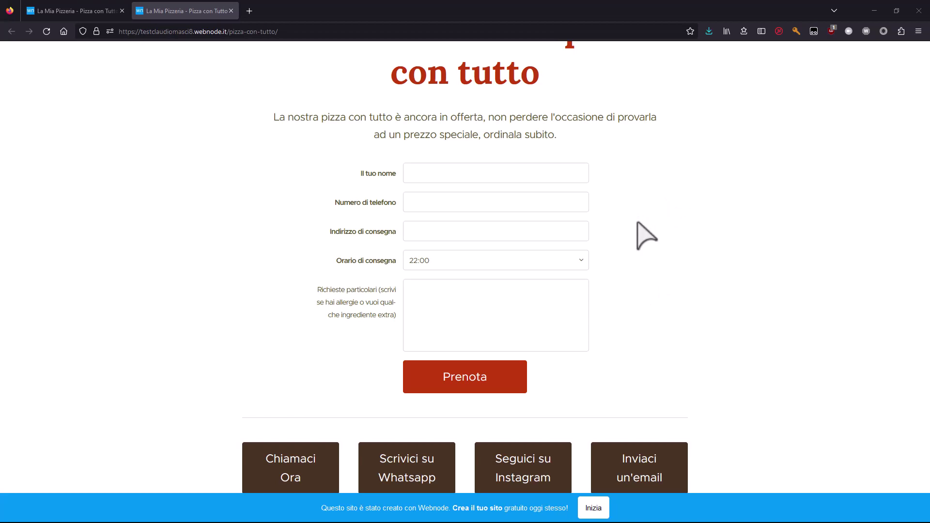
pyautogui.scroll(15, 638, 223)
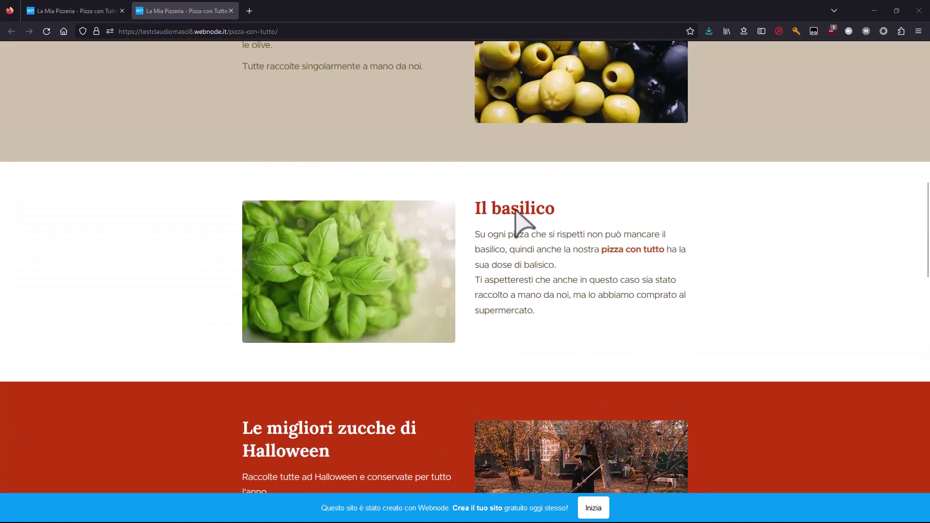
pyautogui.scroll(-15, 516, 225)
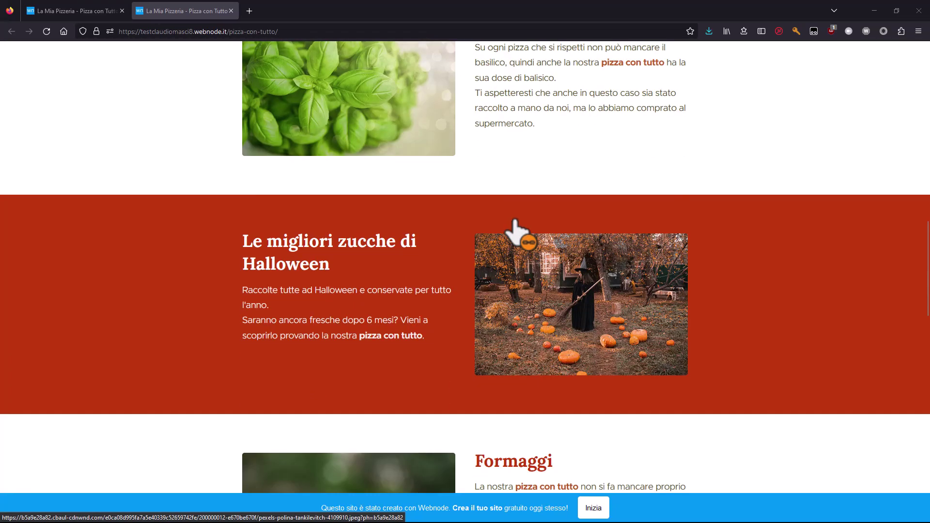
pyautogui.scroll(2, 586, 235)
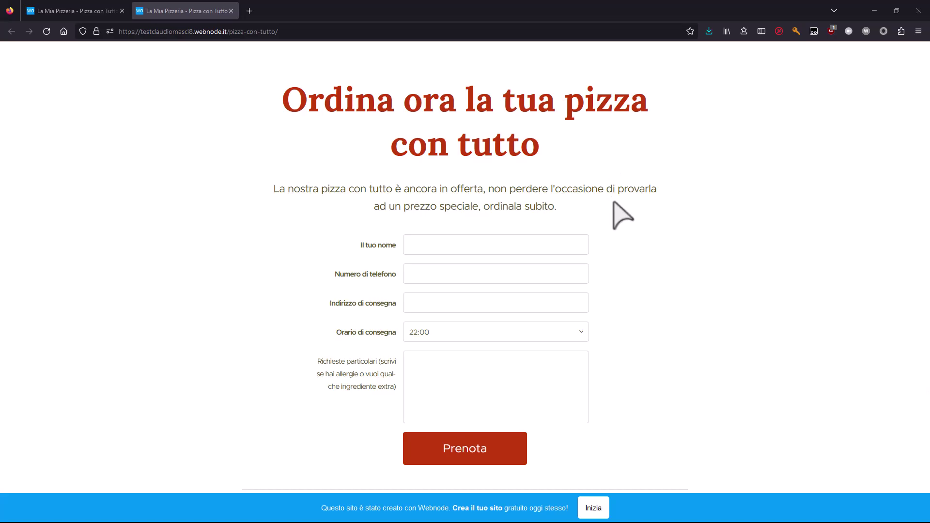
pyautogui.scroll(20, 623, 216)
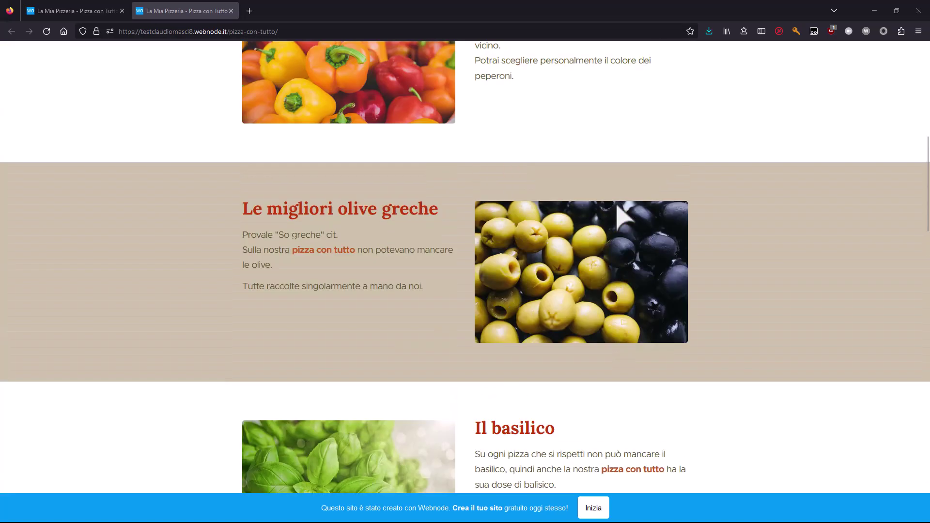
pyautogui.scroll(10, 623, 216)
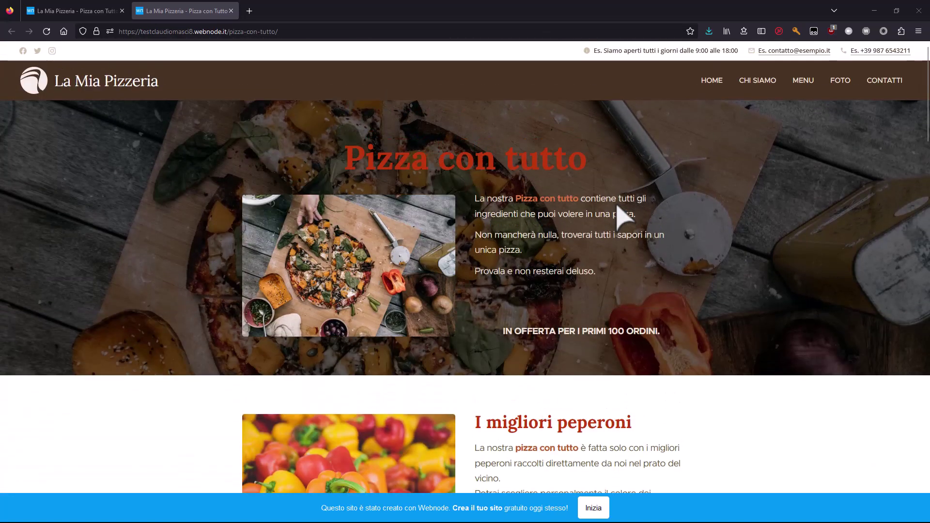